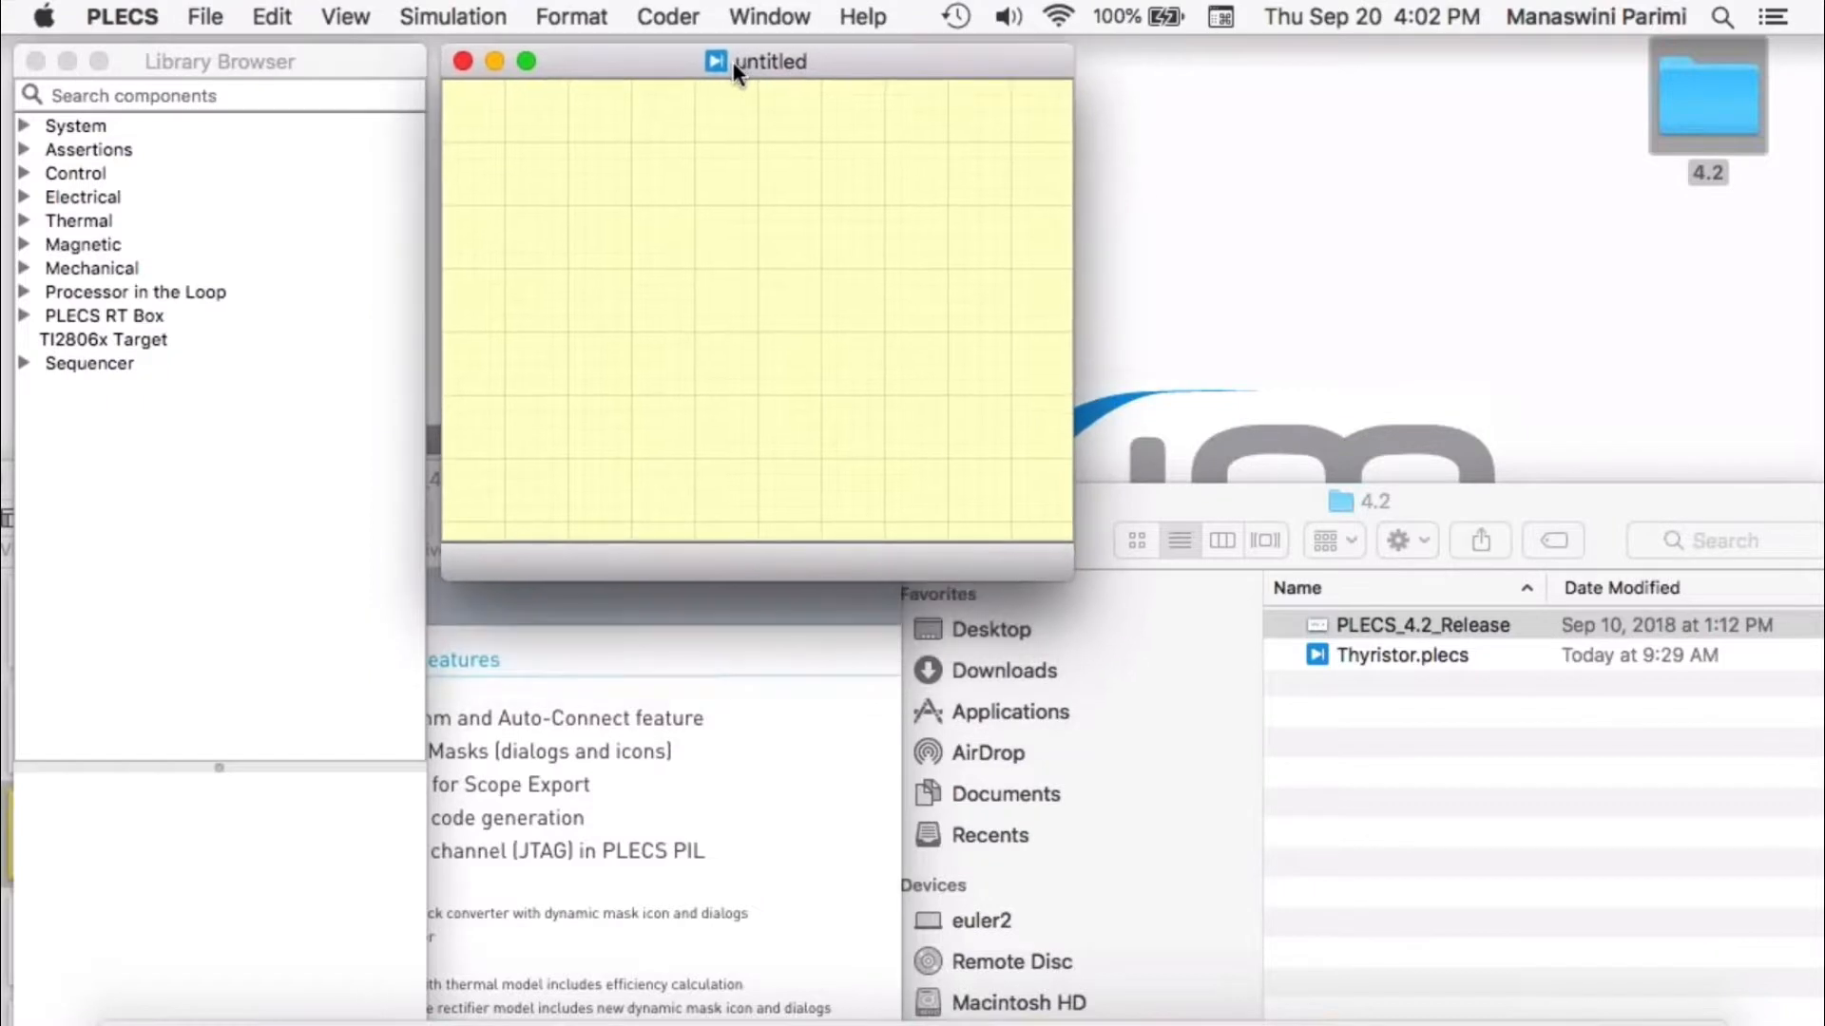
- Widen the empty schematic window and add a Voltage Source DC near the schematic's upper-left area
left_click_drag(1070, 578, 1422, 582)
left_click(193, 126)
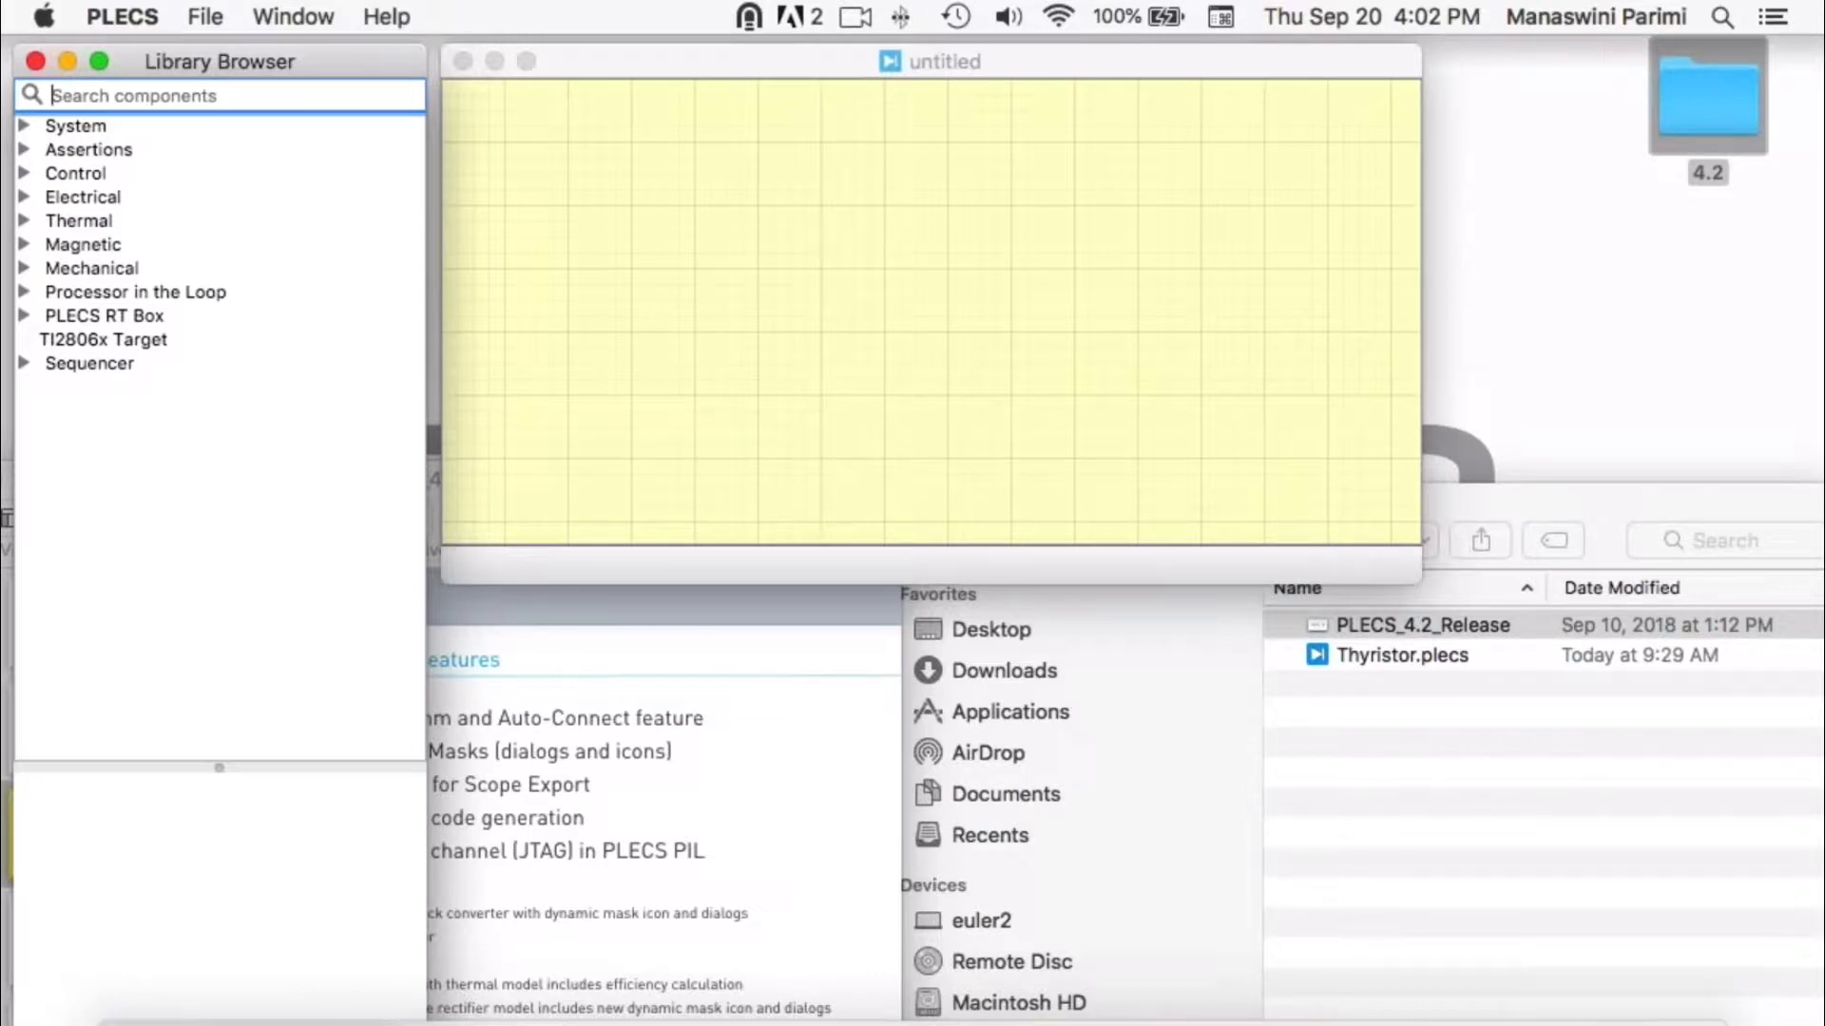
type("dc")
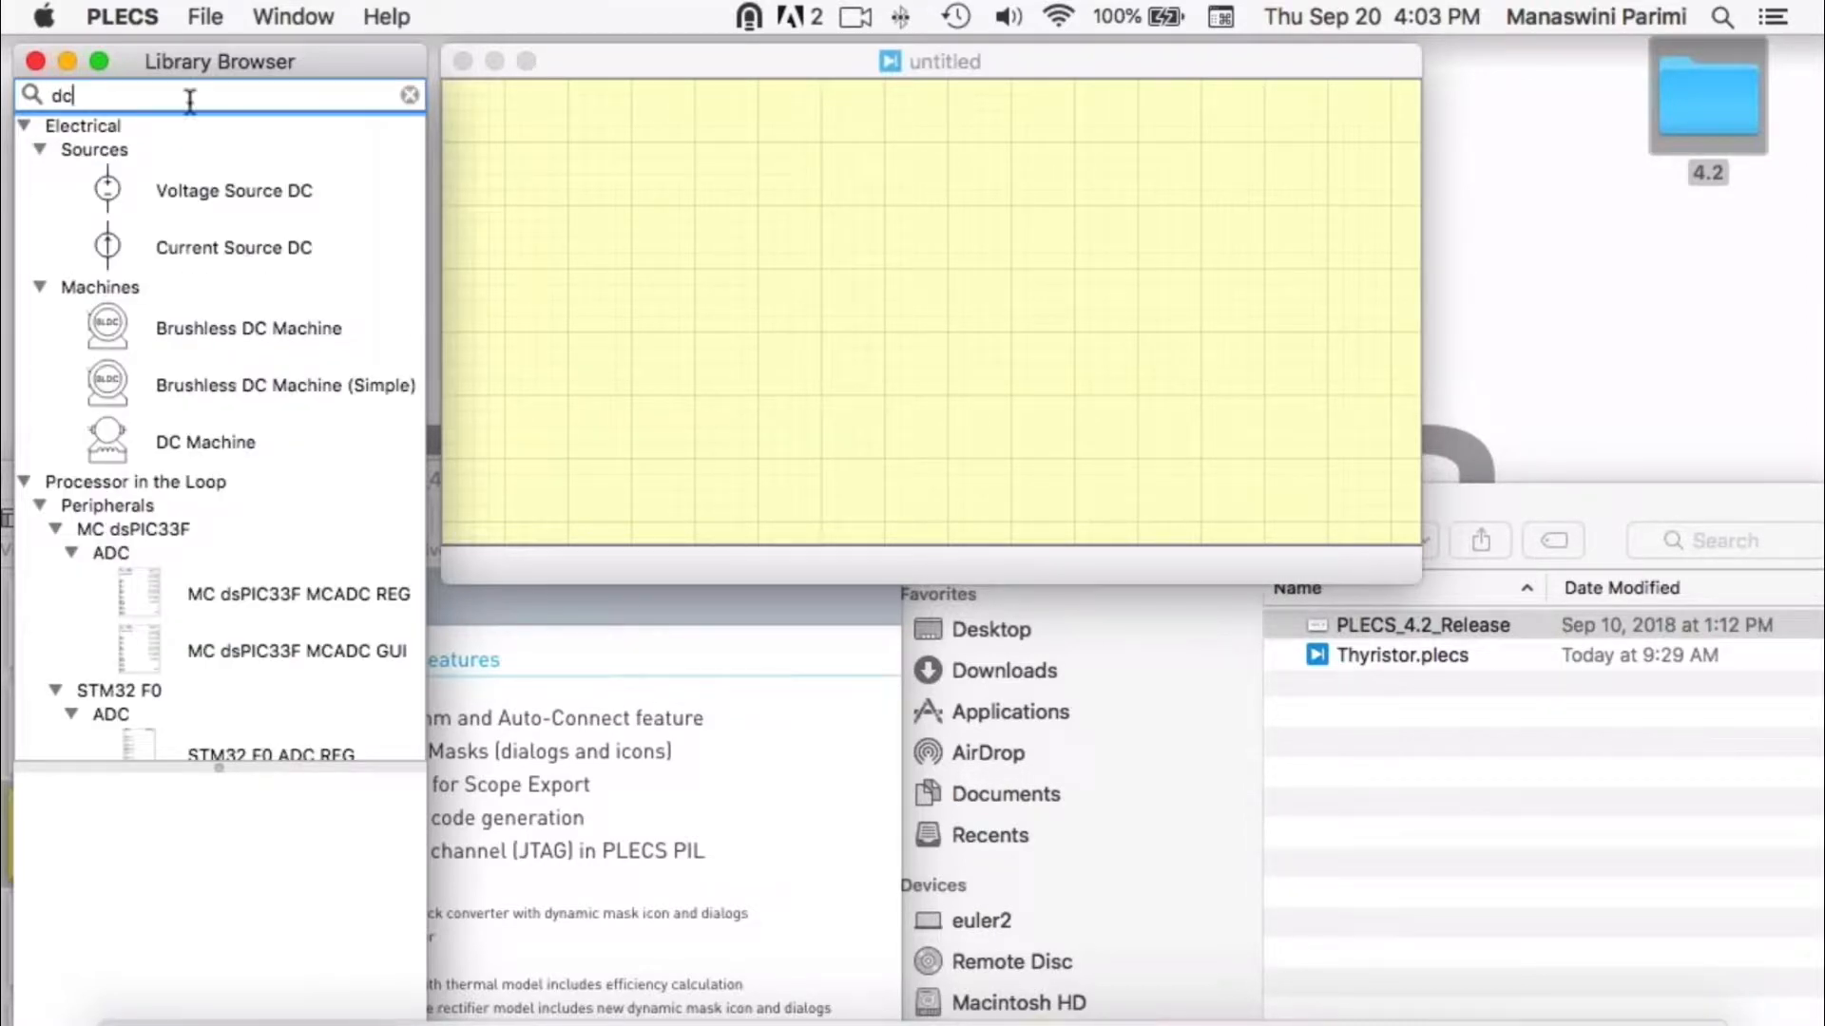
left_click_drag(107, 186, 537, 182)
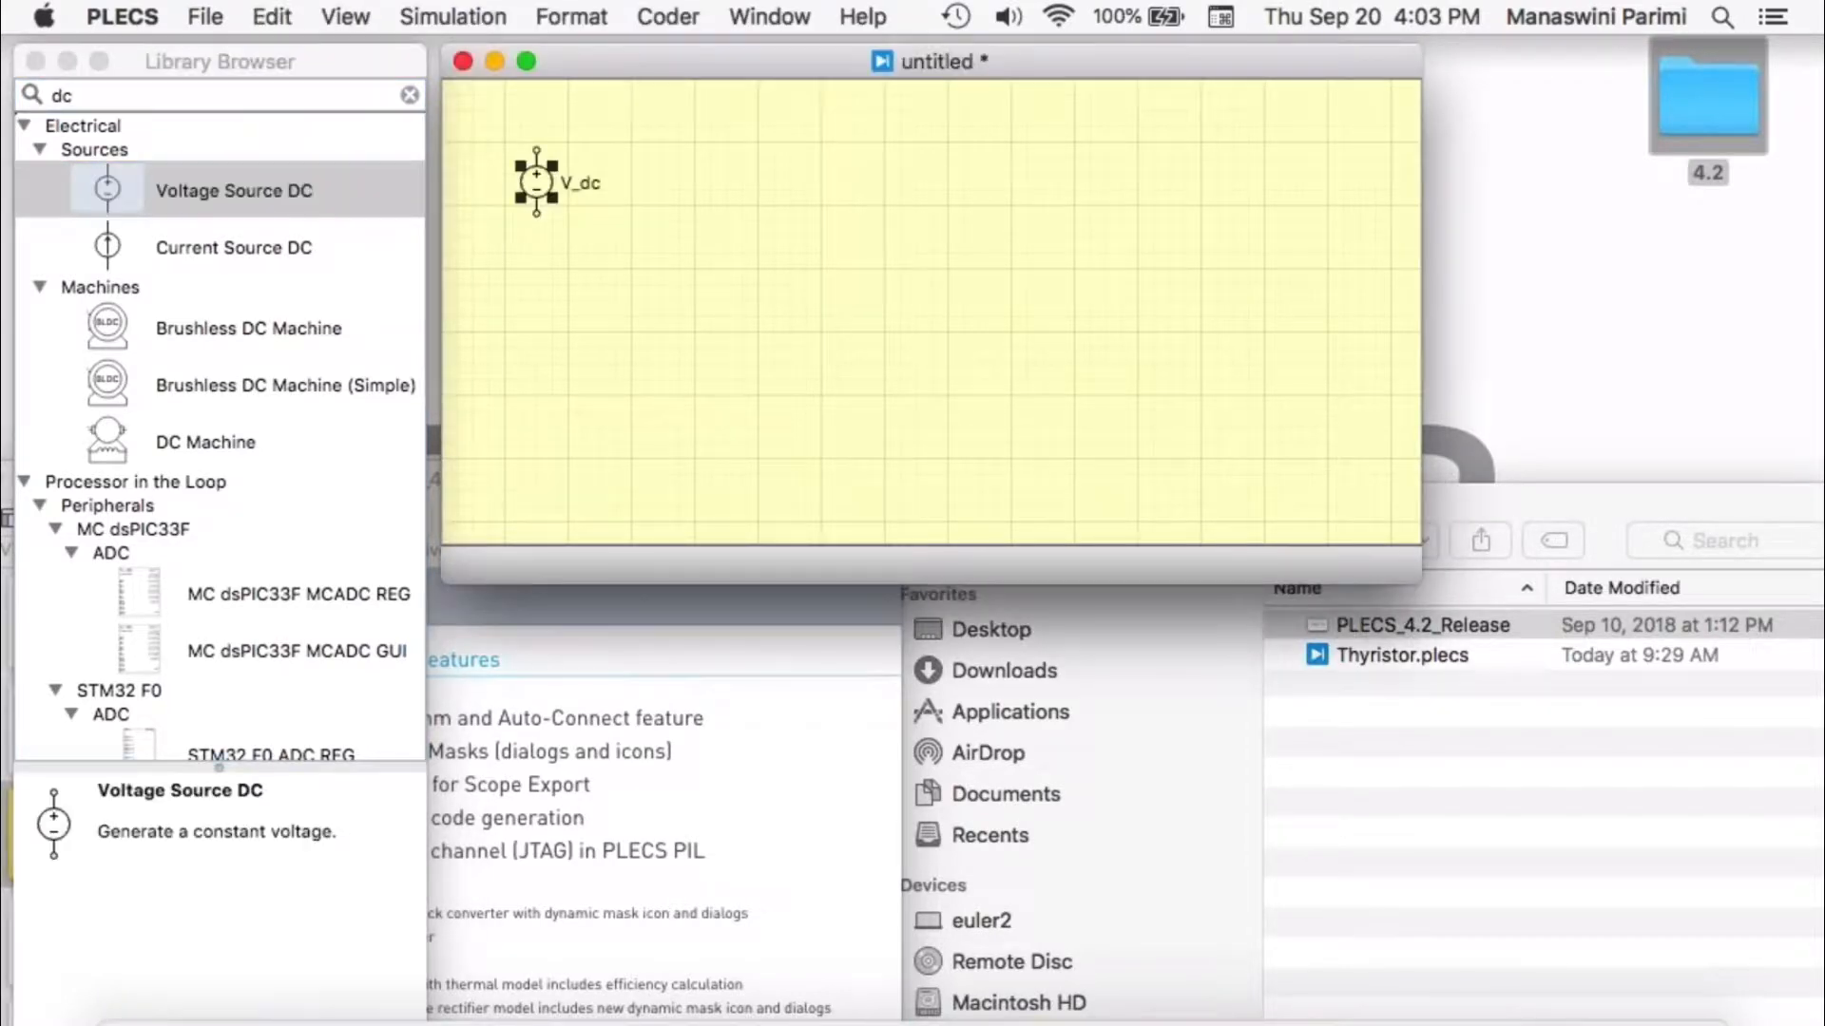
- Search the library for "igbt" and place an IGBT Converter (3ph) to the right of the DC source
double_click(63, 95)
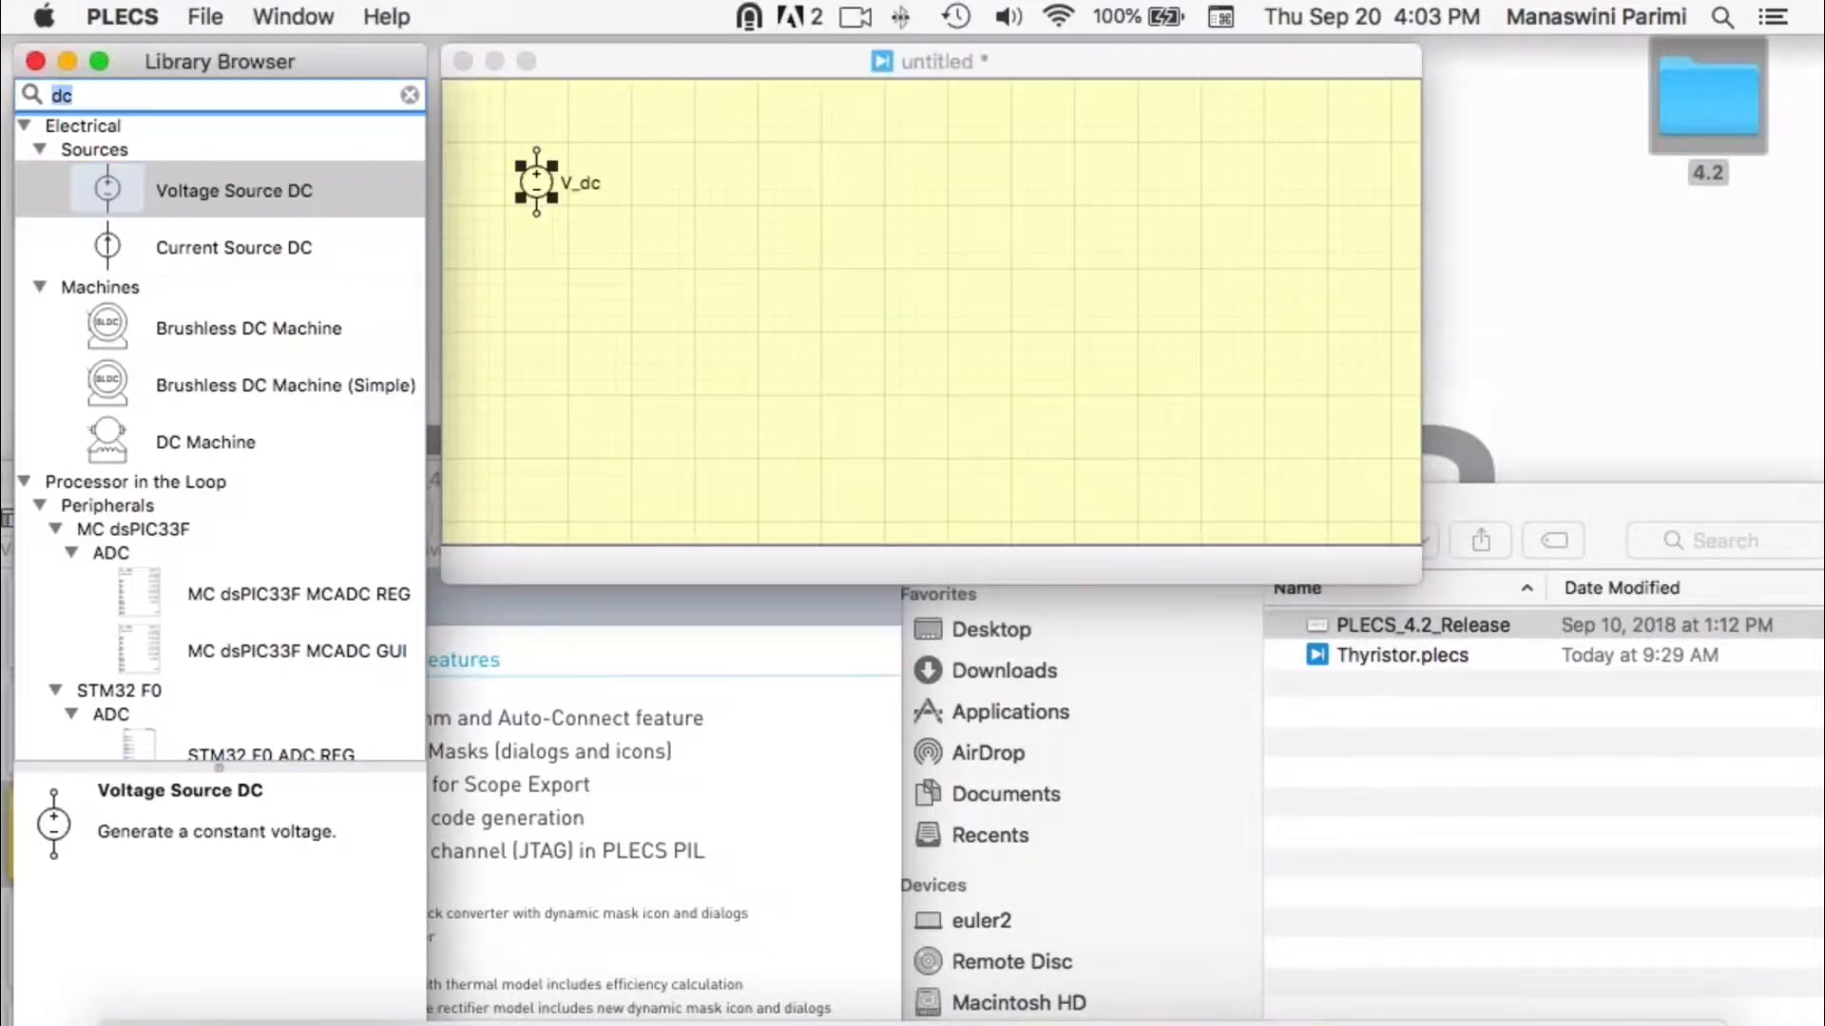
type("igbt")
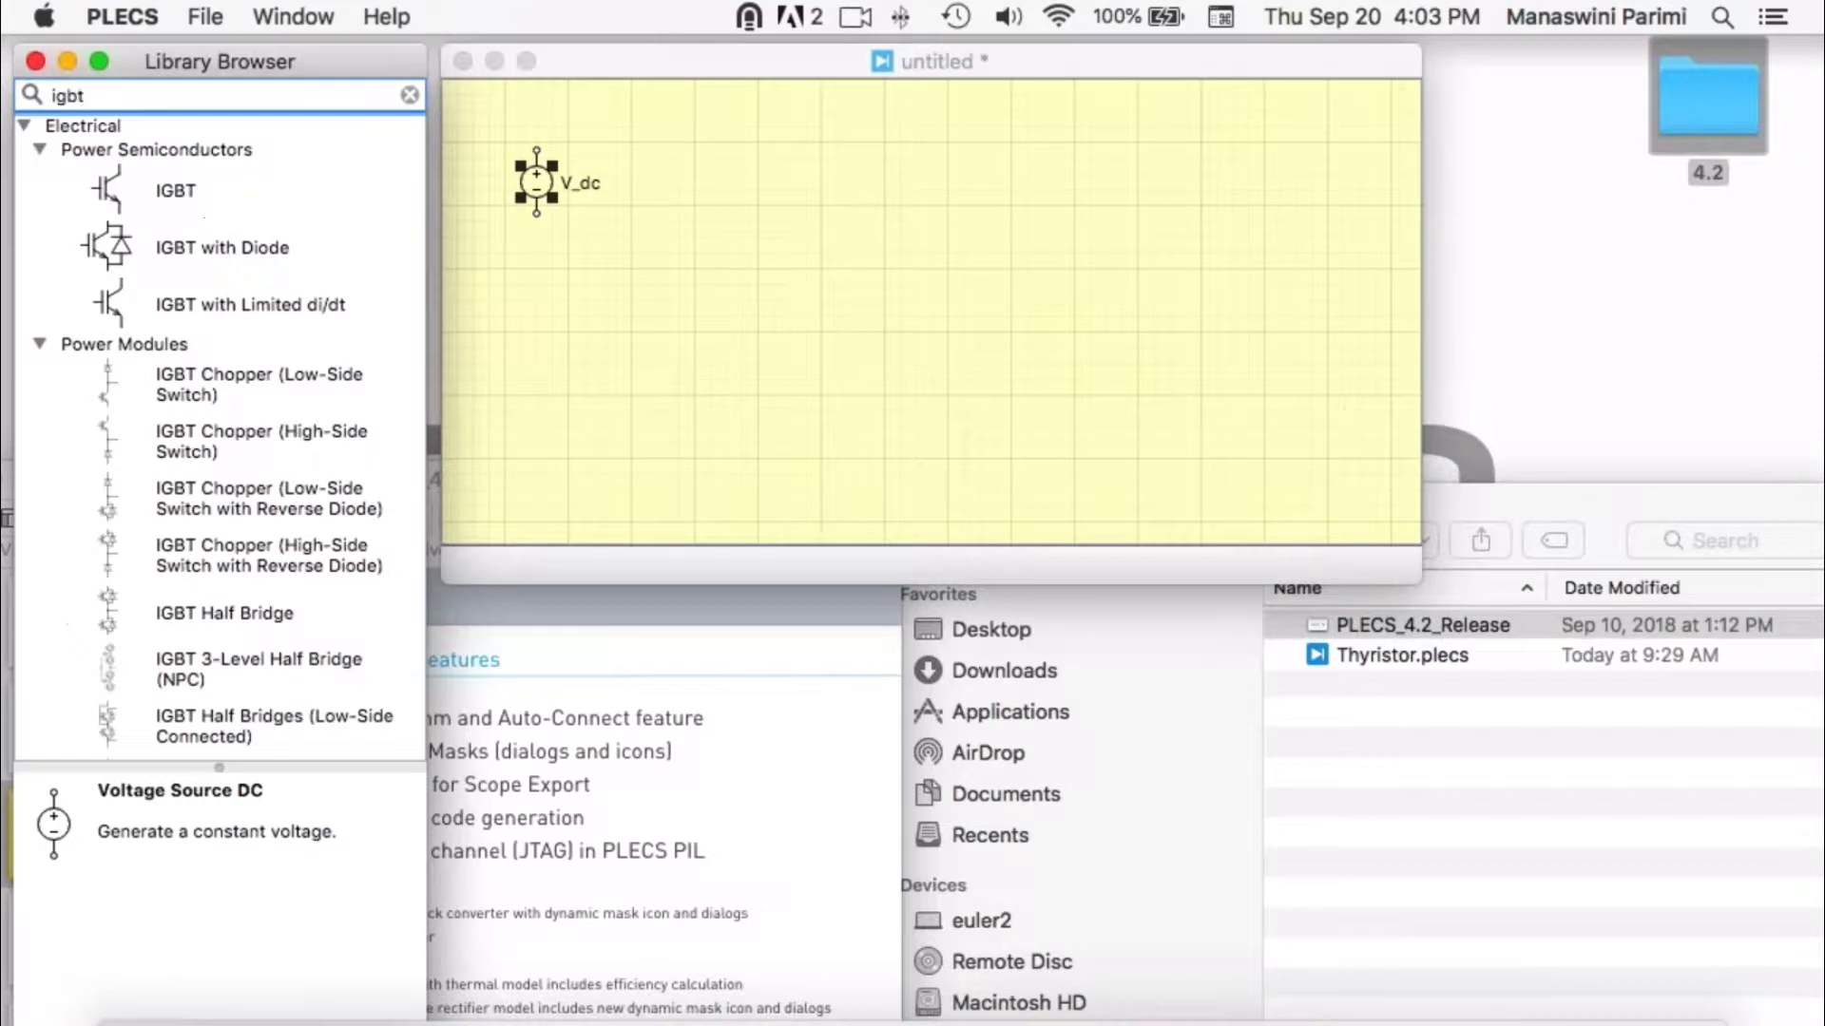
scroll(219, 437, "down", 5)
left_click(102, 566)
left_click_drag(102, 565, 757, 191)
- Search the library for "mach" and place an Induction Machine (Slip Ring) to the right of the IGBT converter
left_click(135, 98)
type("mach")
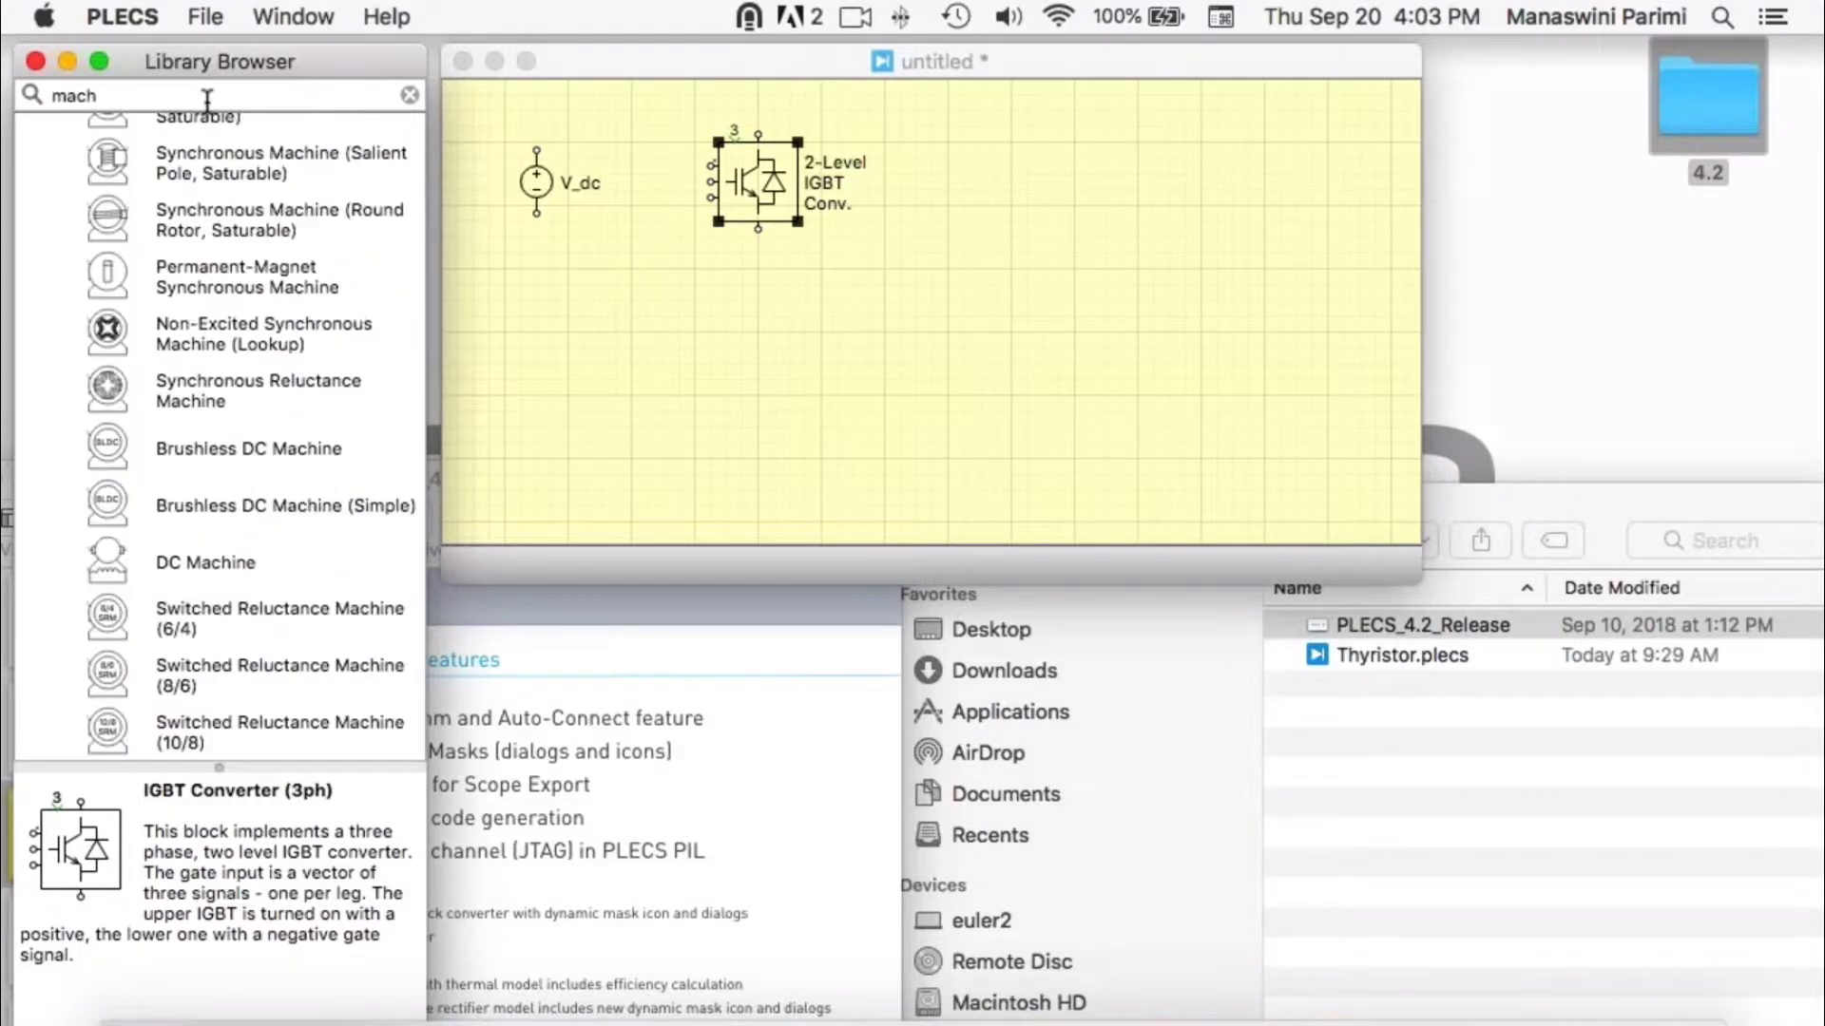
scroll(152, 304, "up", 5)
left_click_drag(133, 297, 1013, 179)
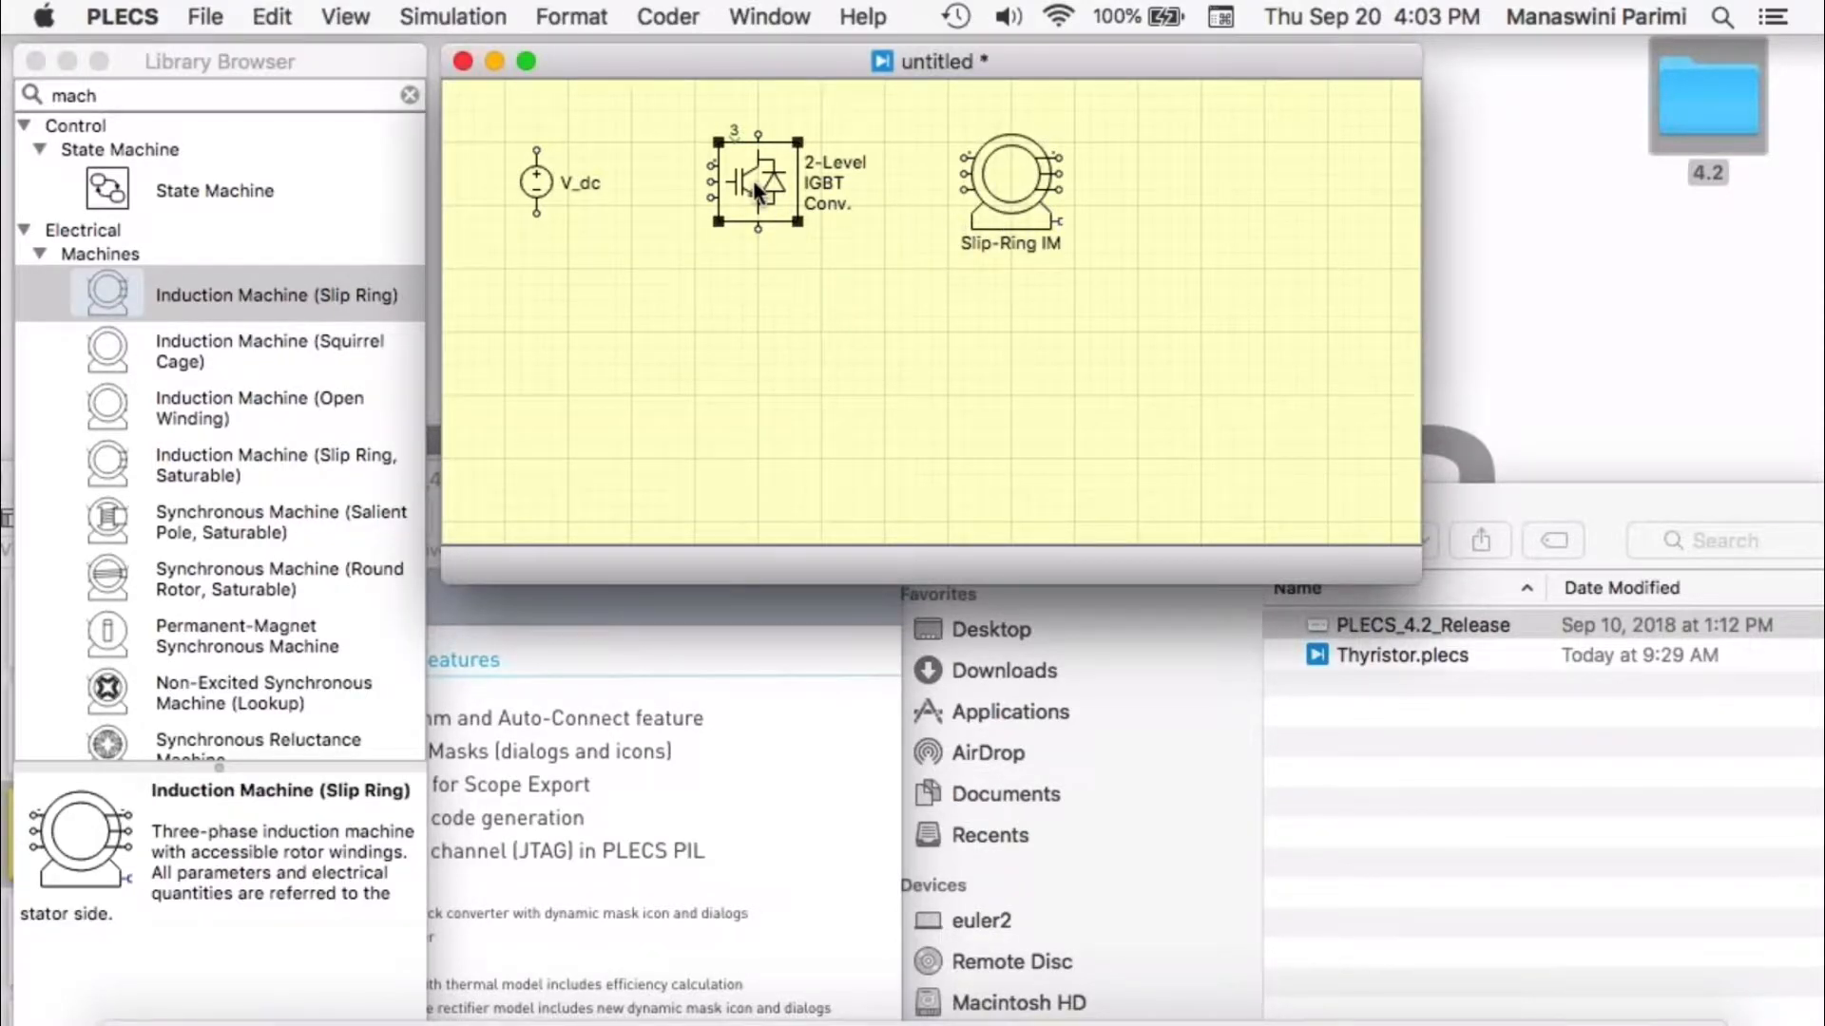
- Flip the IGBT converter horizontally and auto-connect both DC source terminals to it
key("super+f")
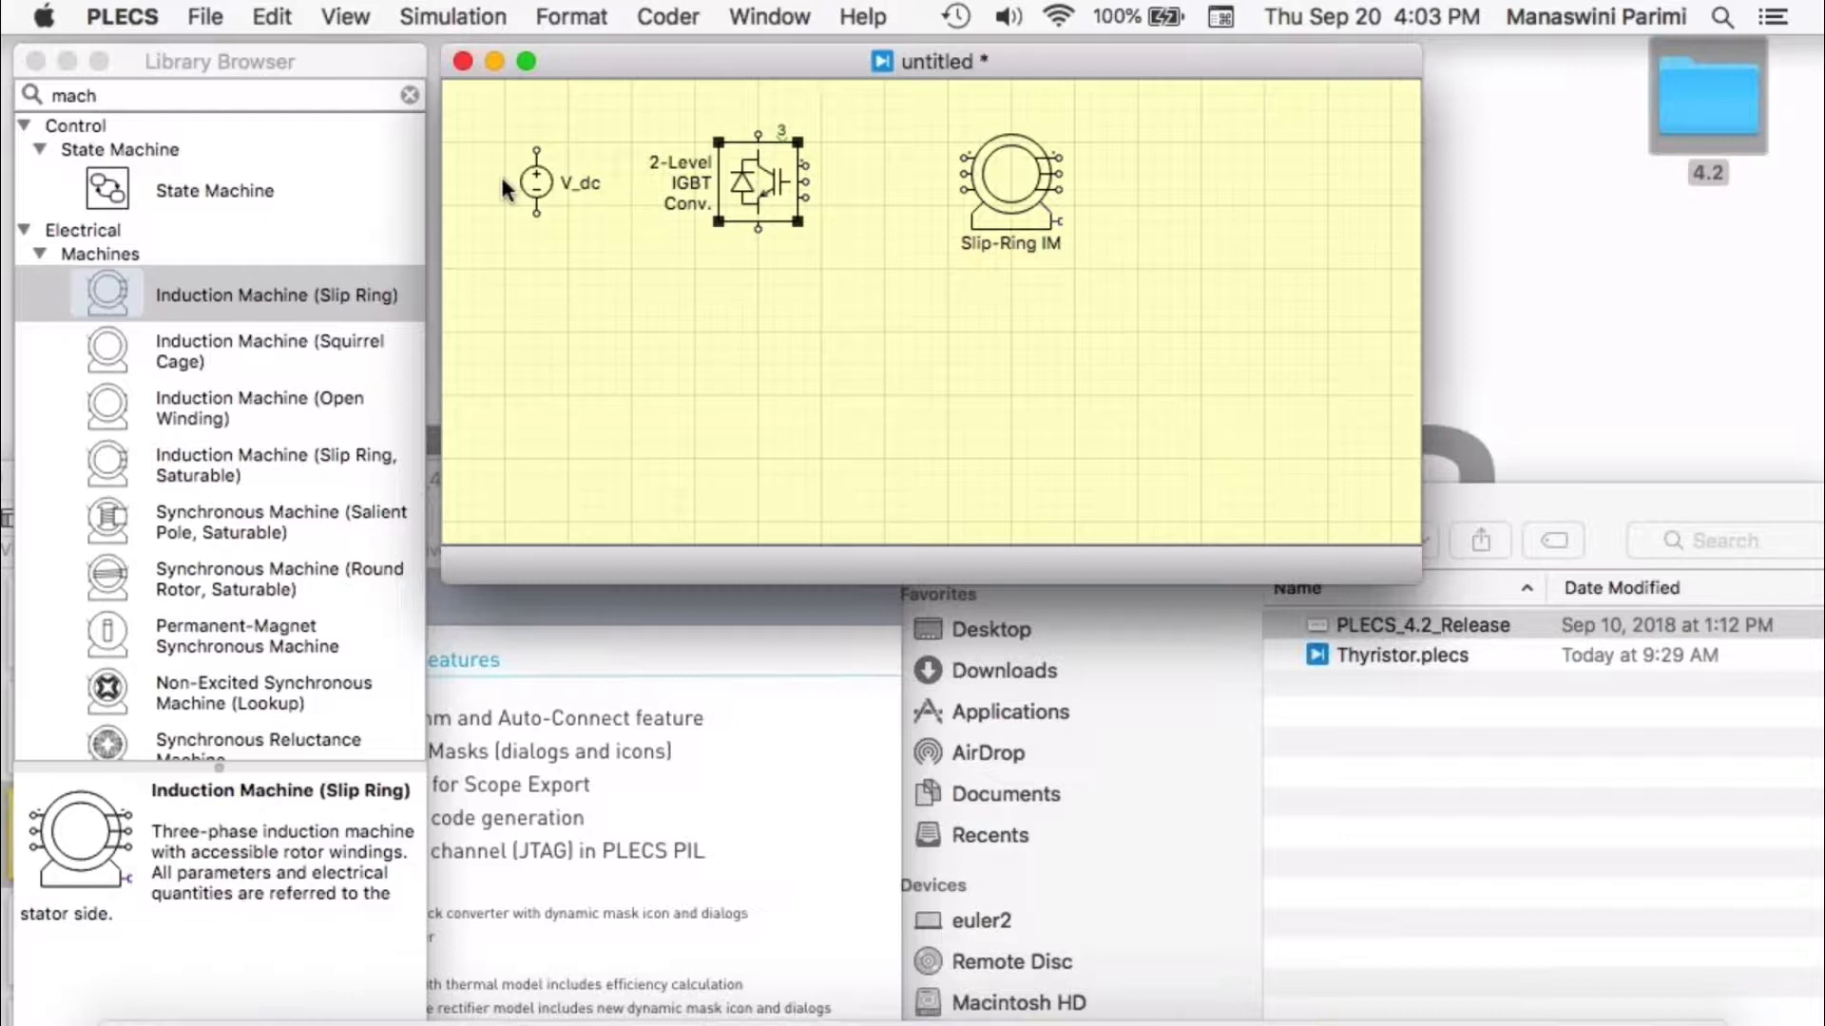
left_click(538, 190)
left_click_drag(538, 190, 756, 181)
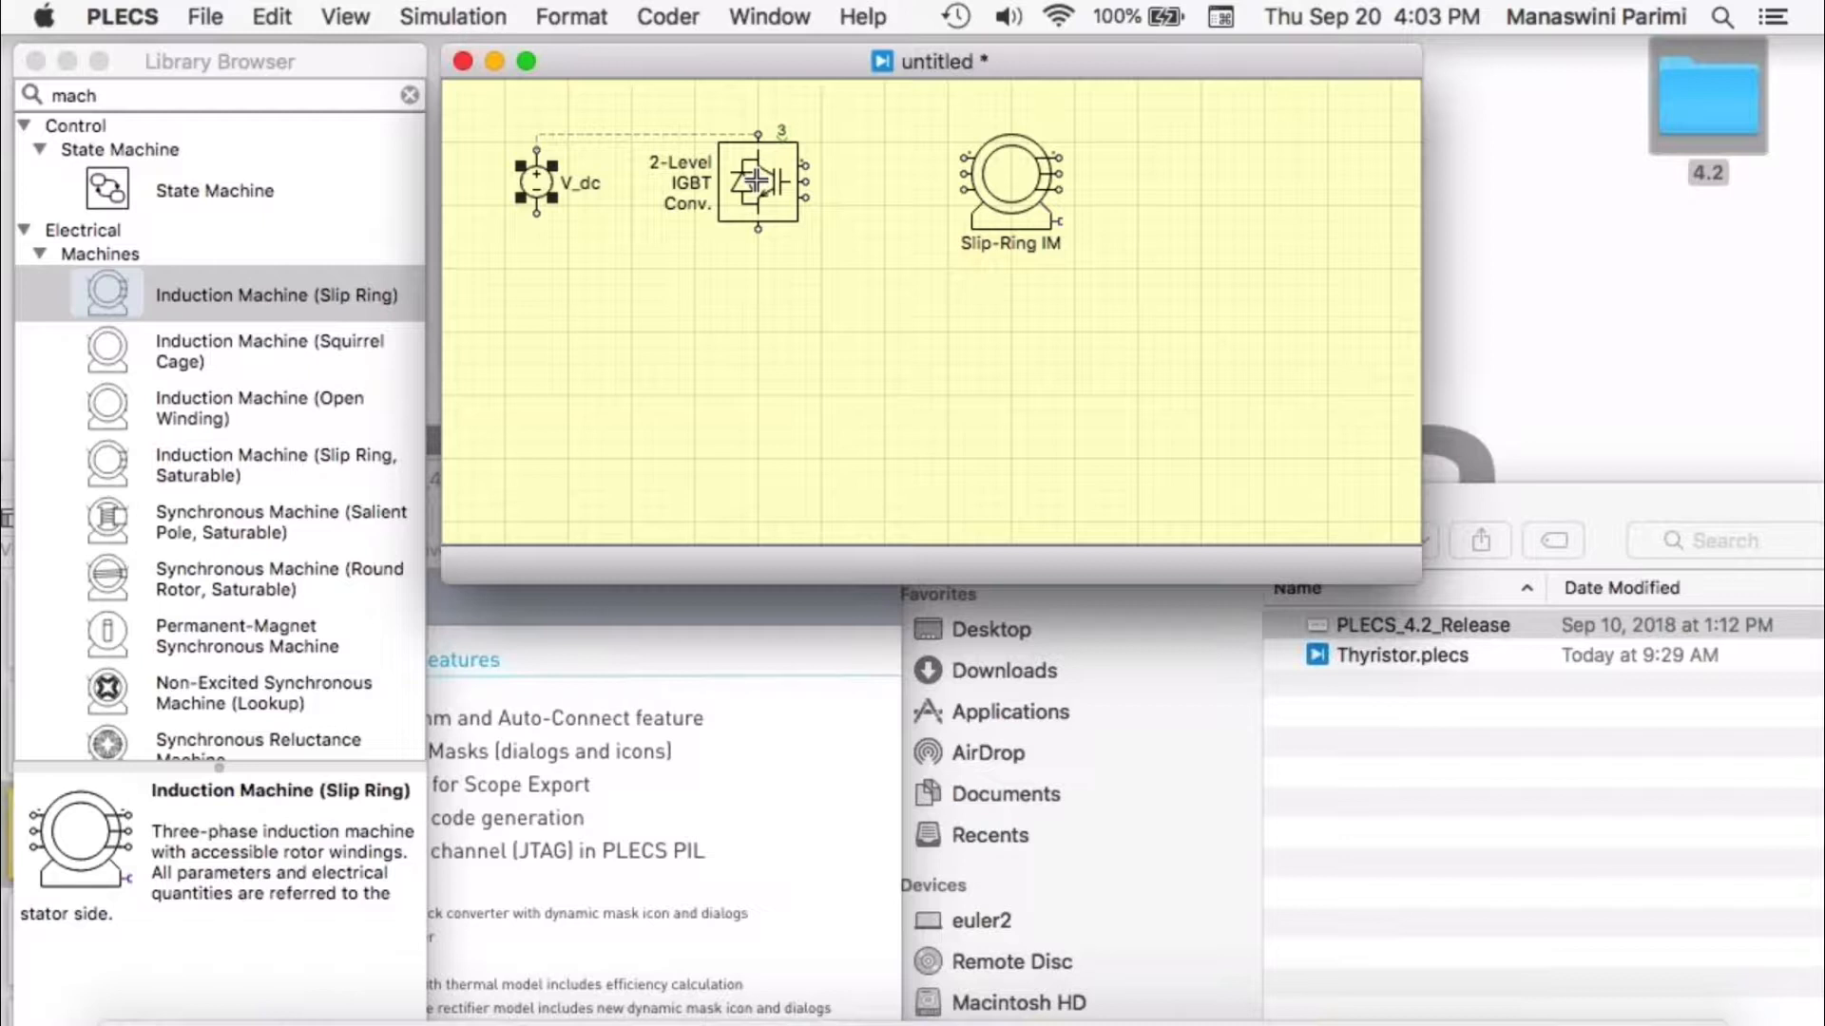
mouse_move(756, 180)
left_mouse_down()
mouse_move(747, 154)
mouse_move(774, 182)
left_mouse_up()
left_click_drag(774, 182, 775, 181)
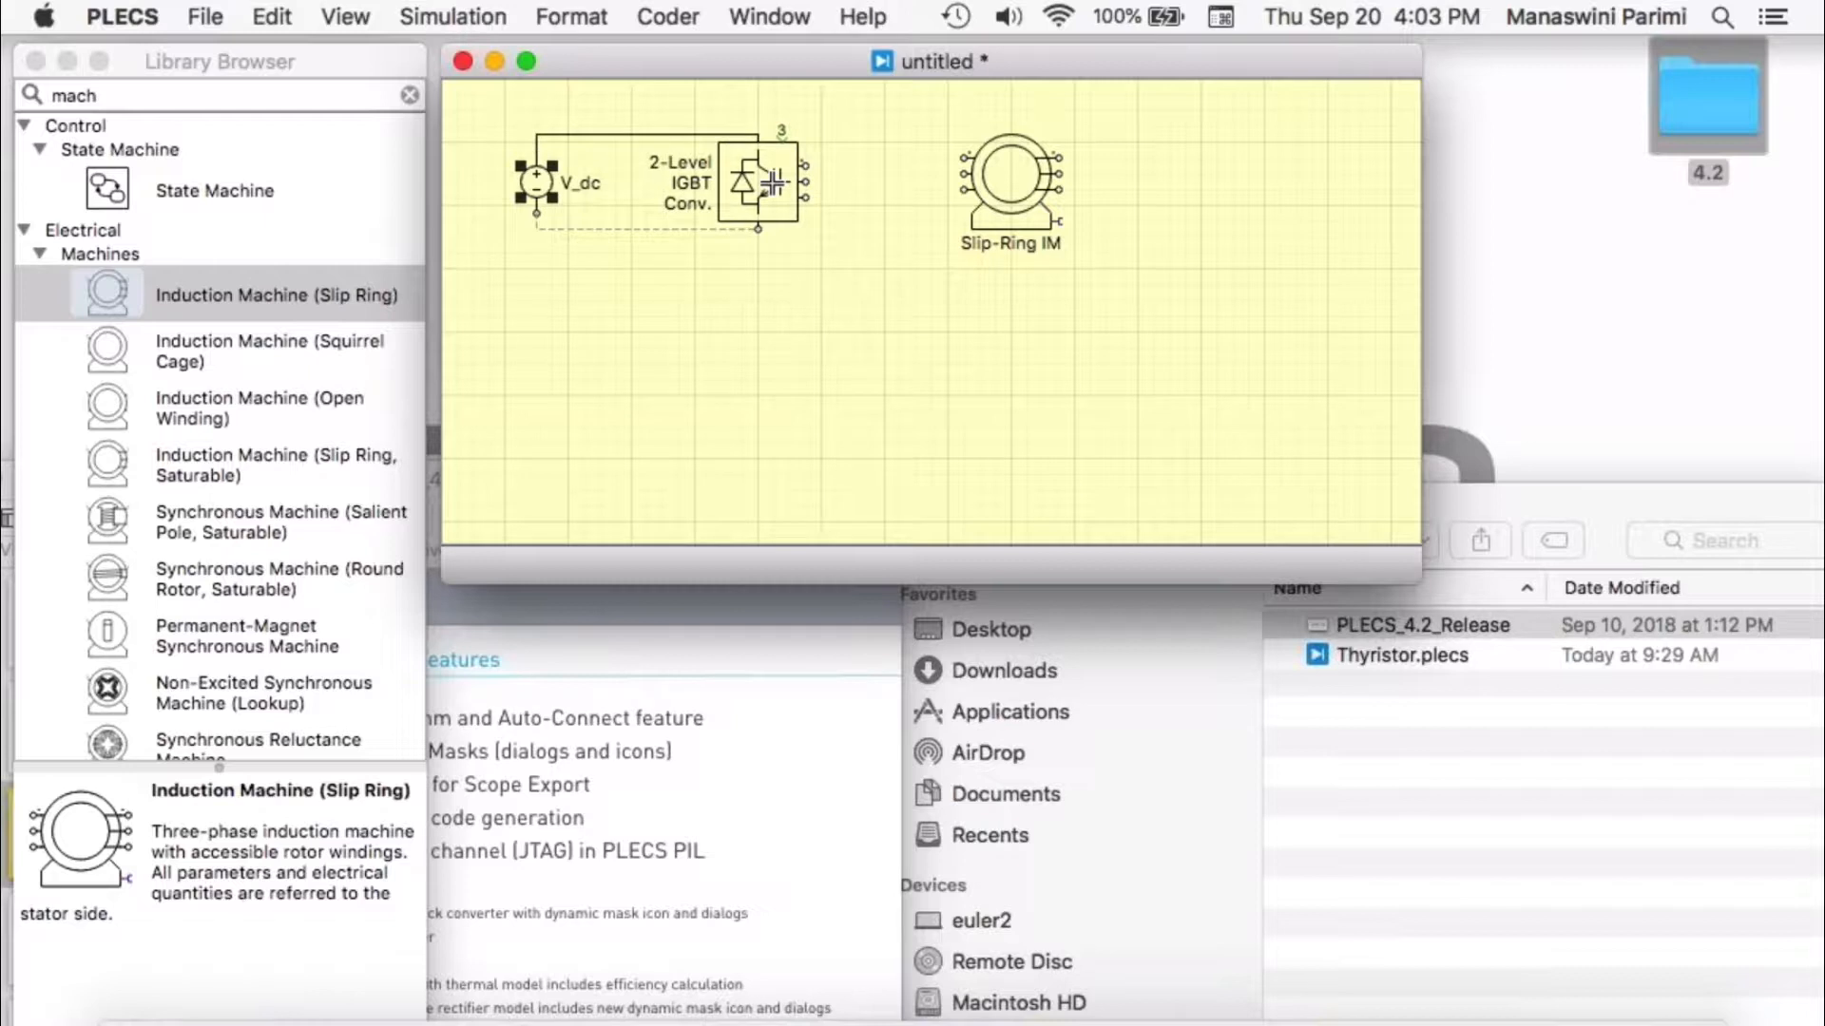
left_click(774, 182)
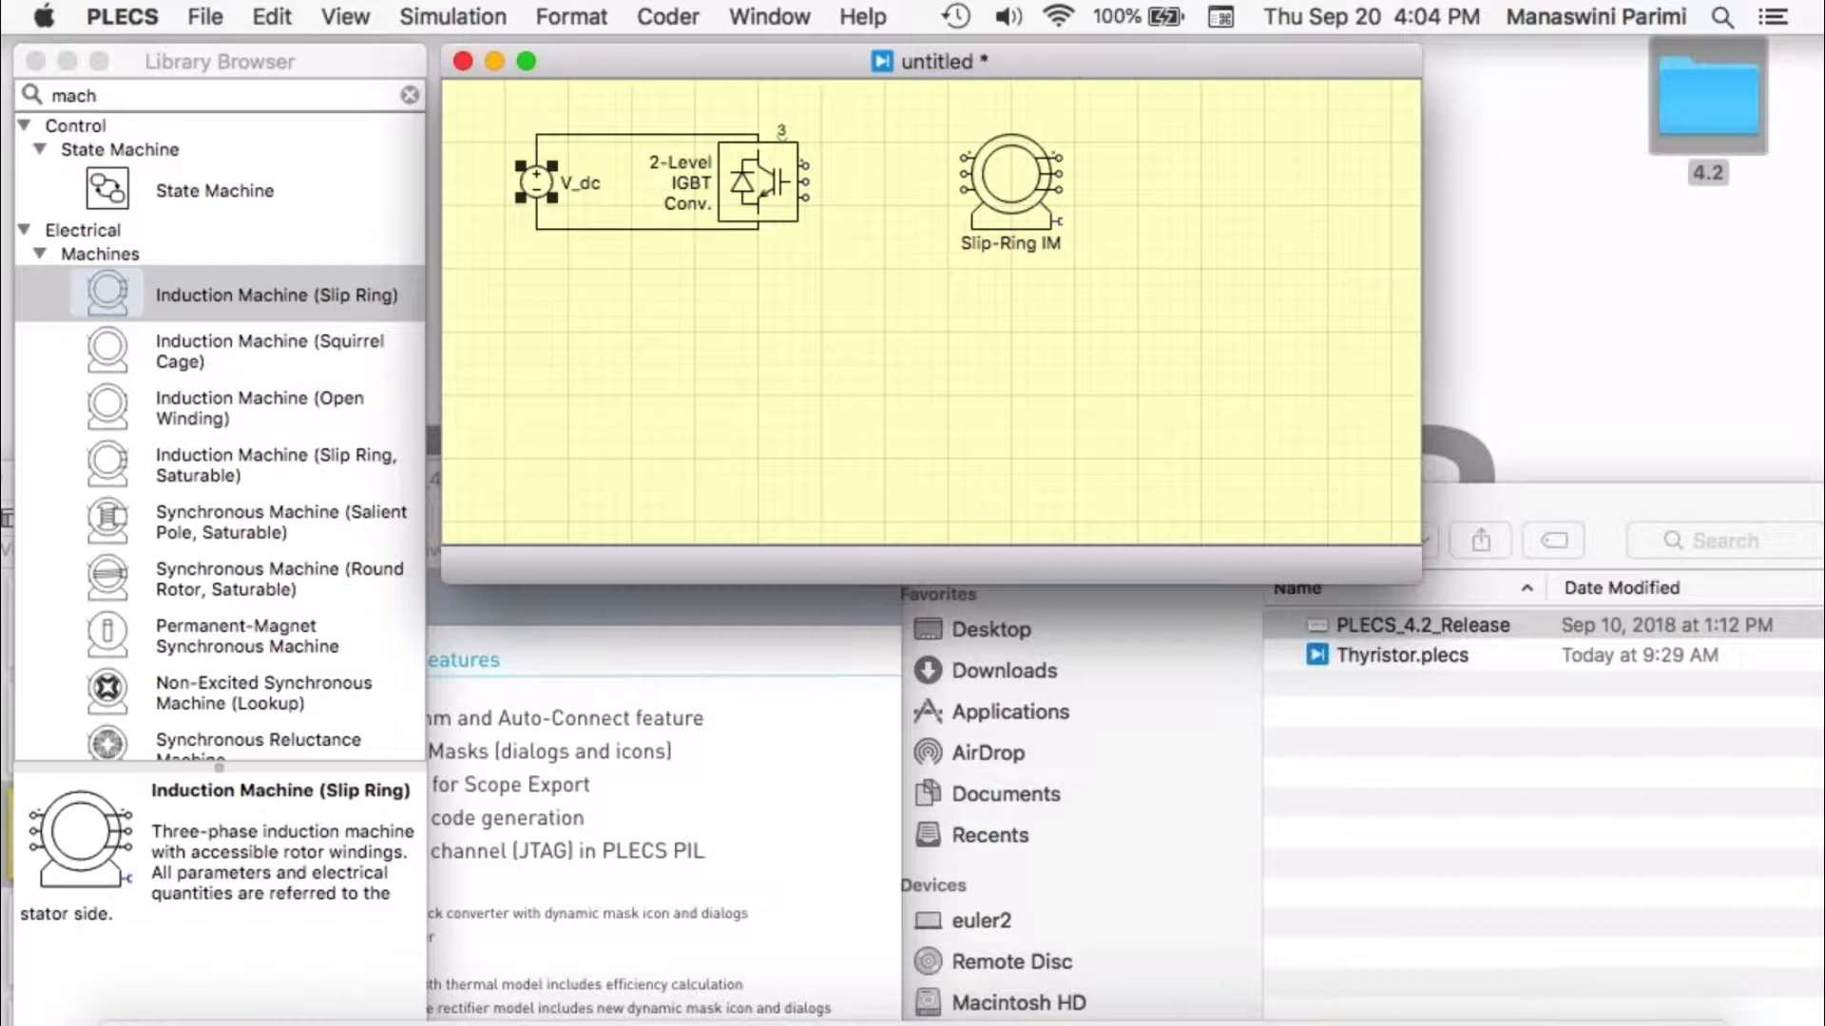
- Auto-connect the converter's three phase outputs to the slip-ring machine, and move the machine farther right until the wires run straight
left_click(777, 211)
left_click_drag(797, 211, 1017, 172)
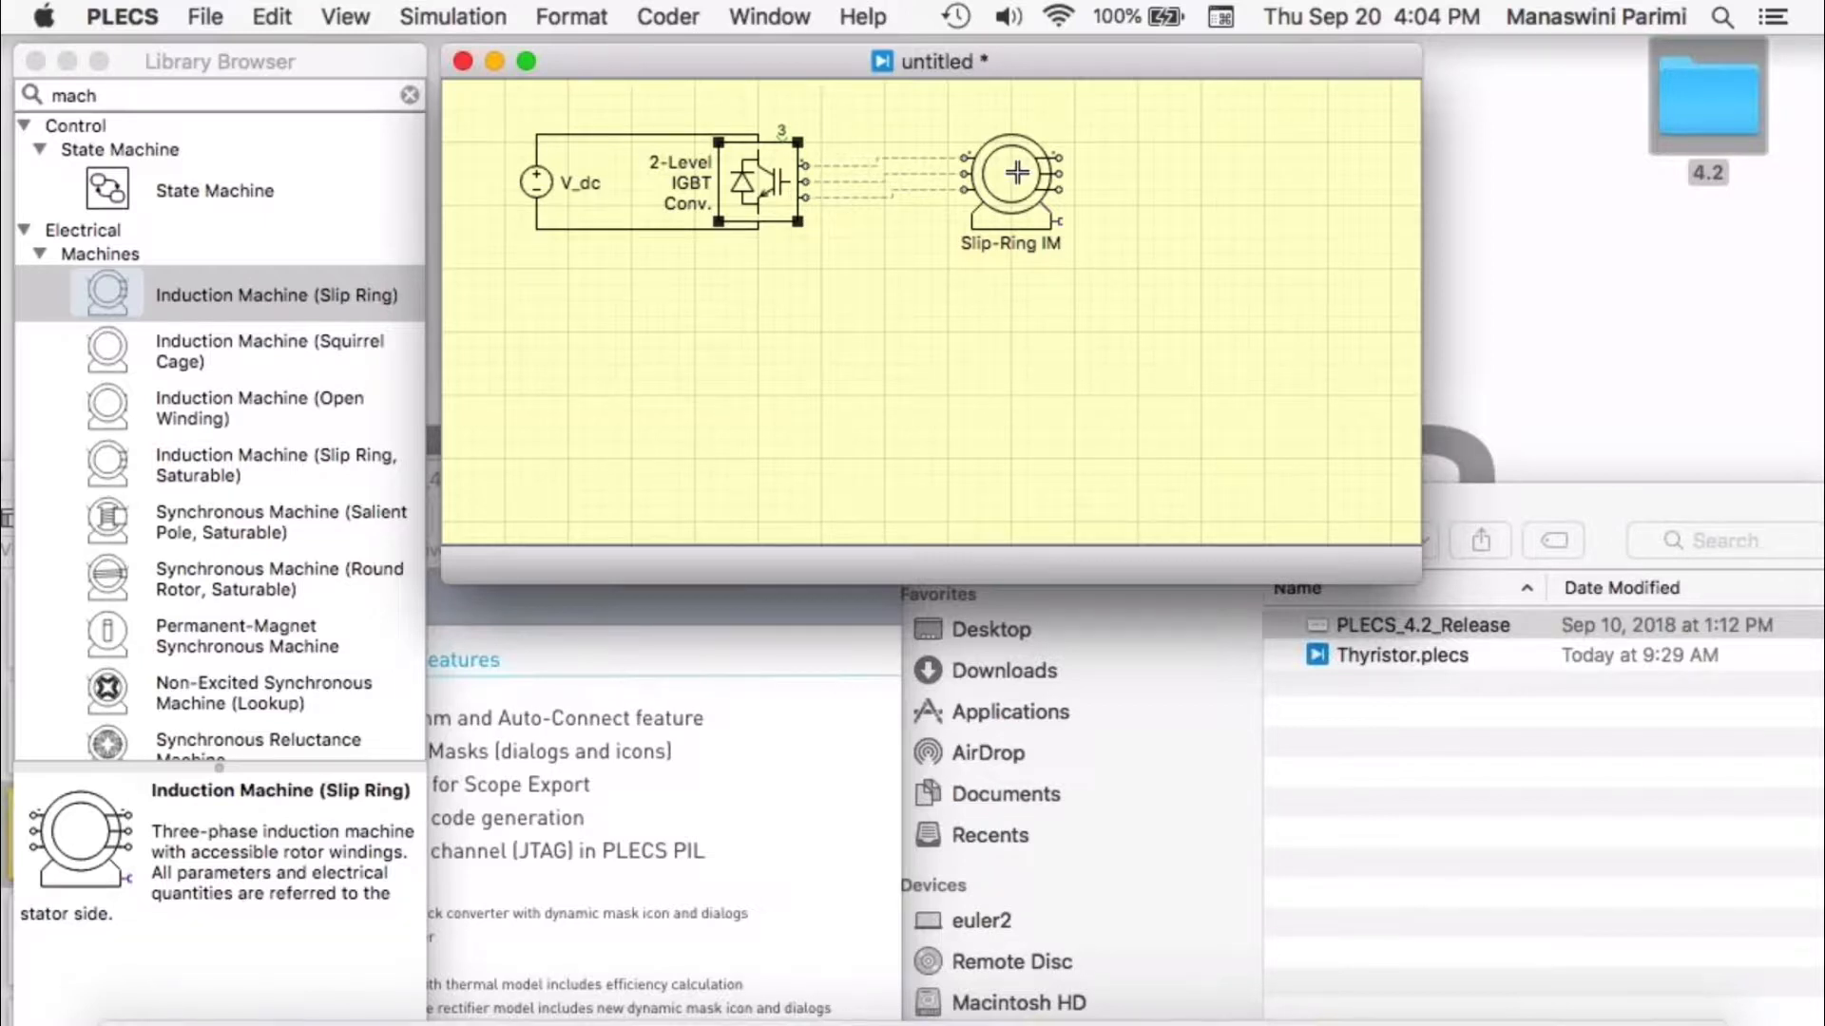
left_click_drag(1017, 172, 1011, 172)
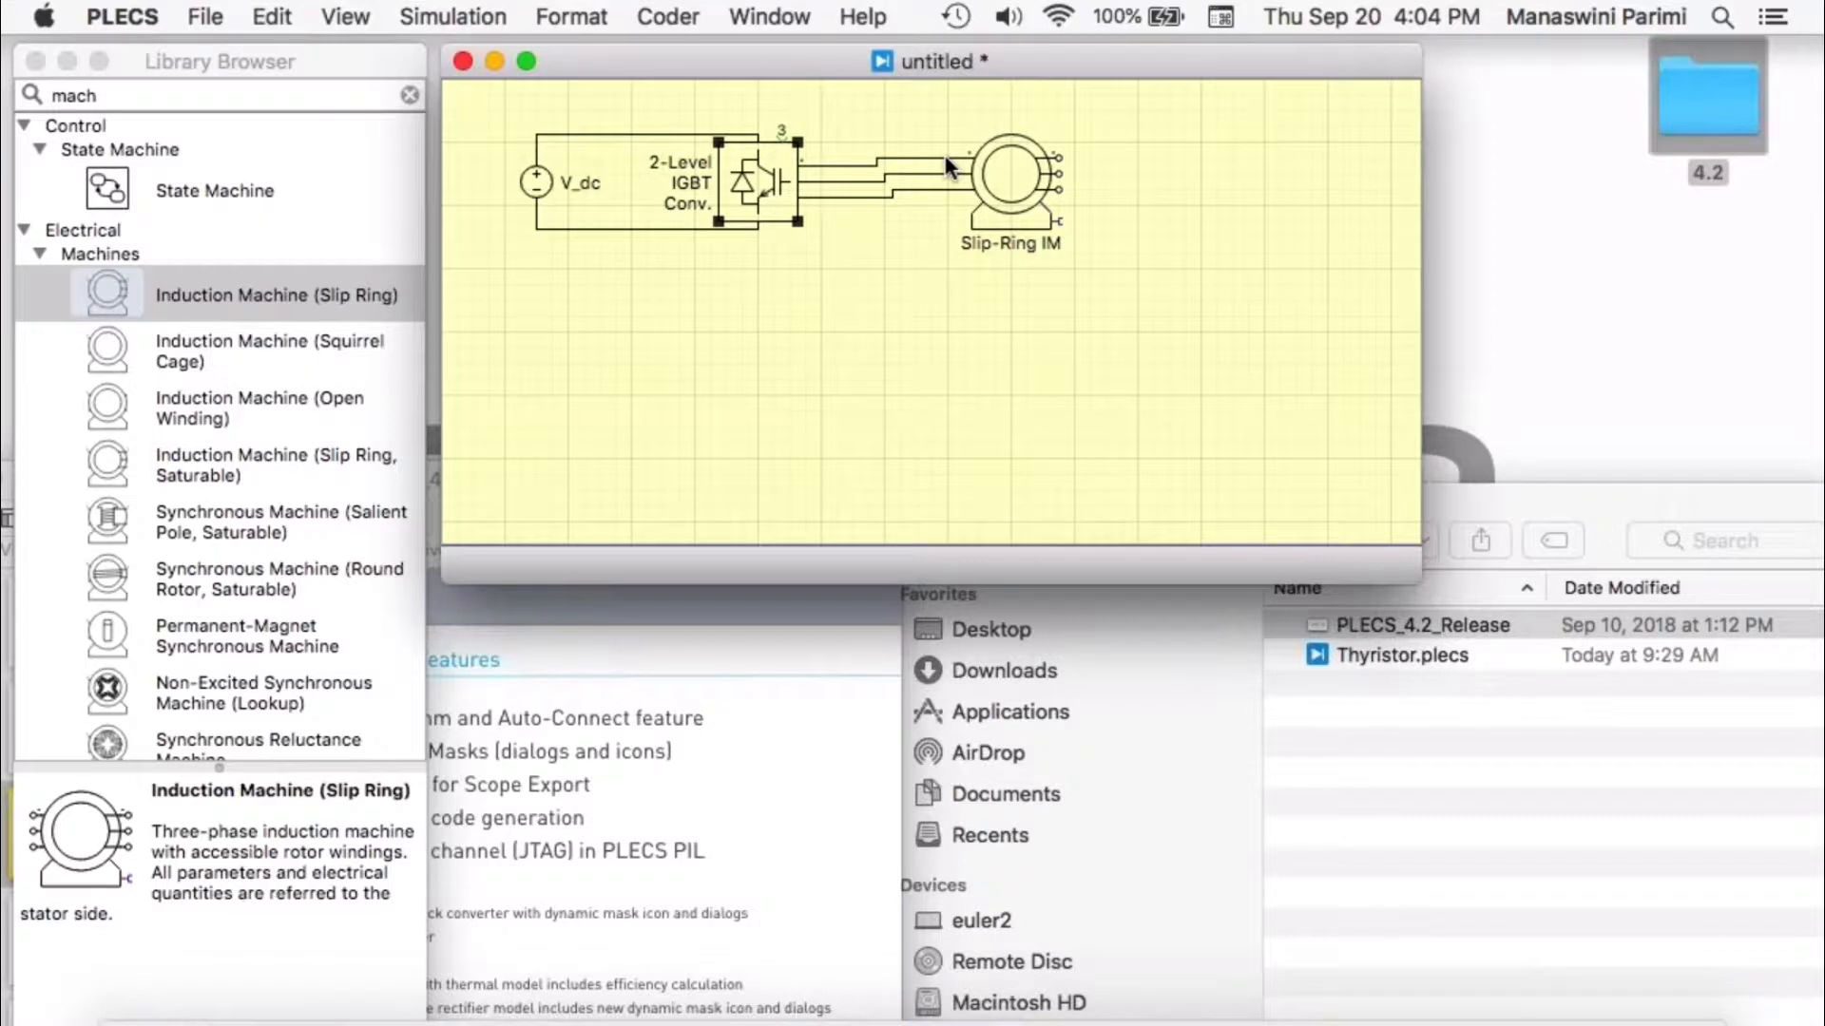
left_click_drag(1006, 176, 1165, 181)
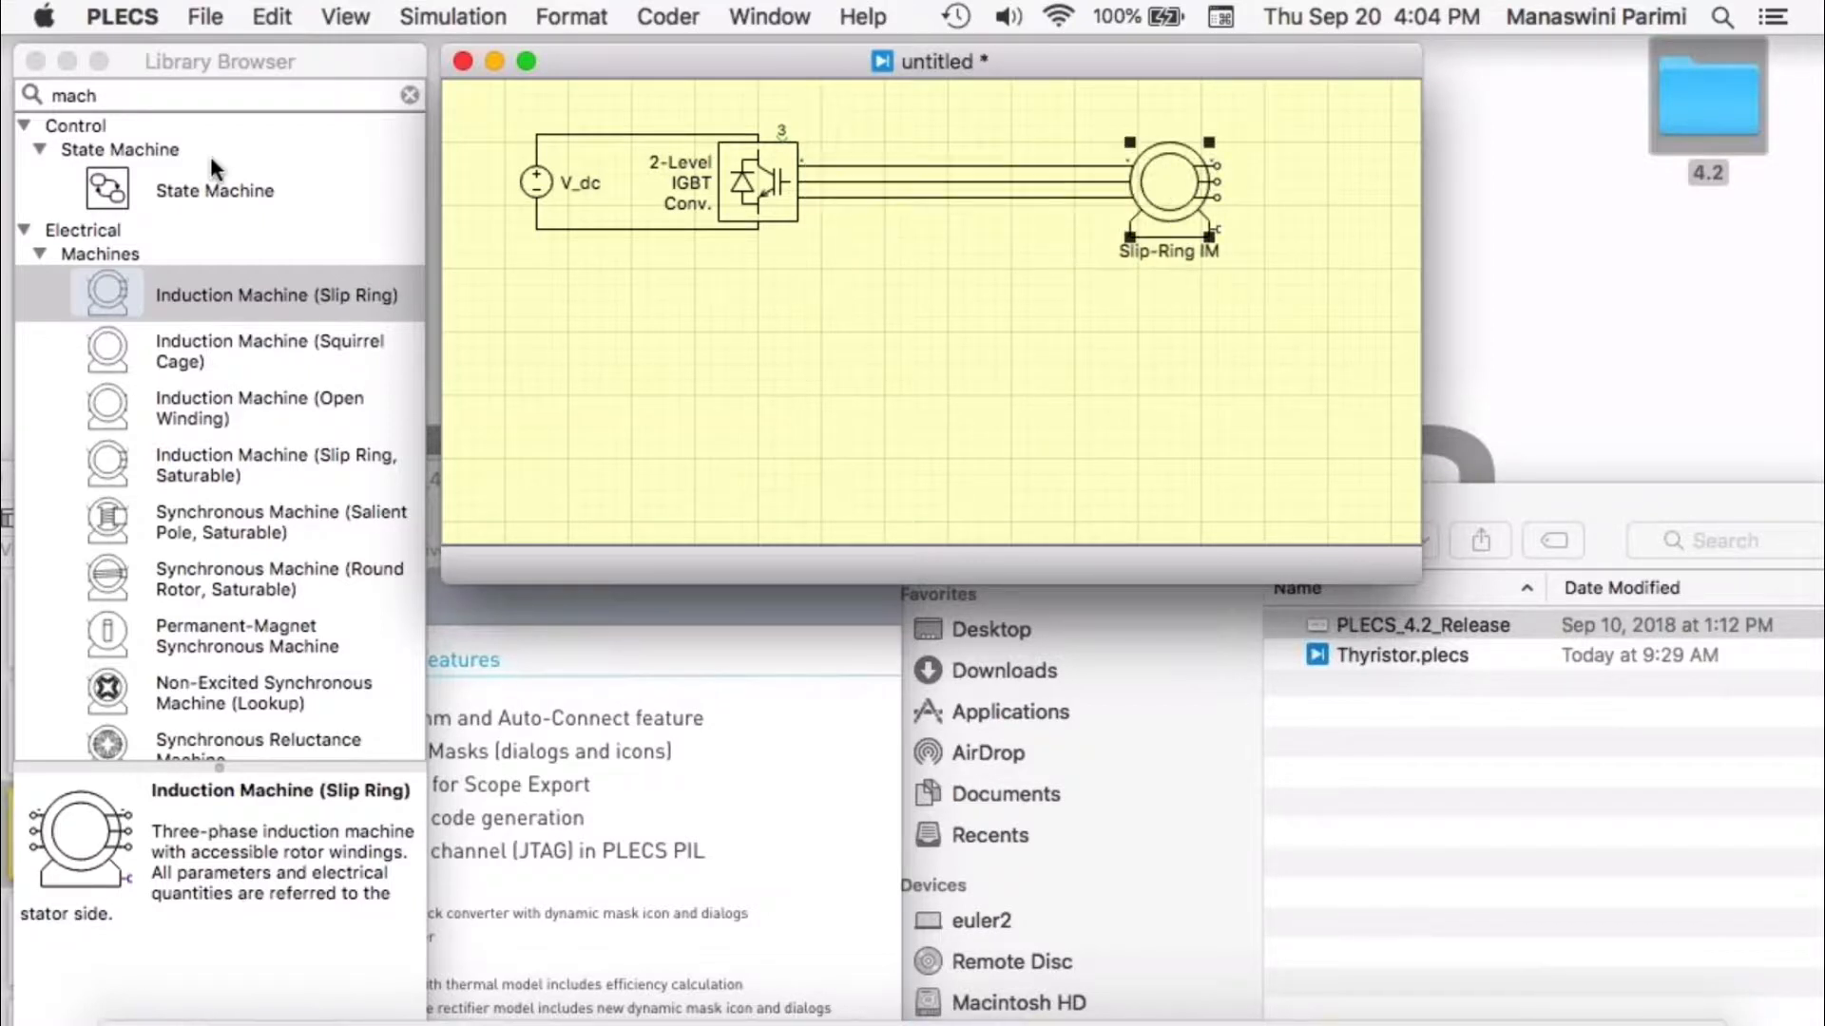
- Insert three ammeters, one in each phase wire between converter and machine, oriented with the current flowing toward the machine
left_click(154, 95)
type("amm")
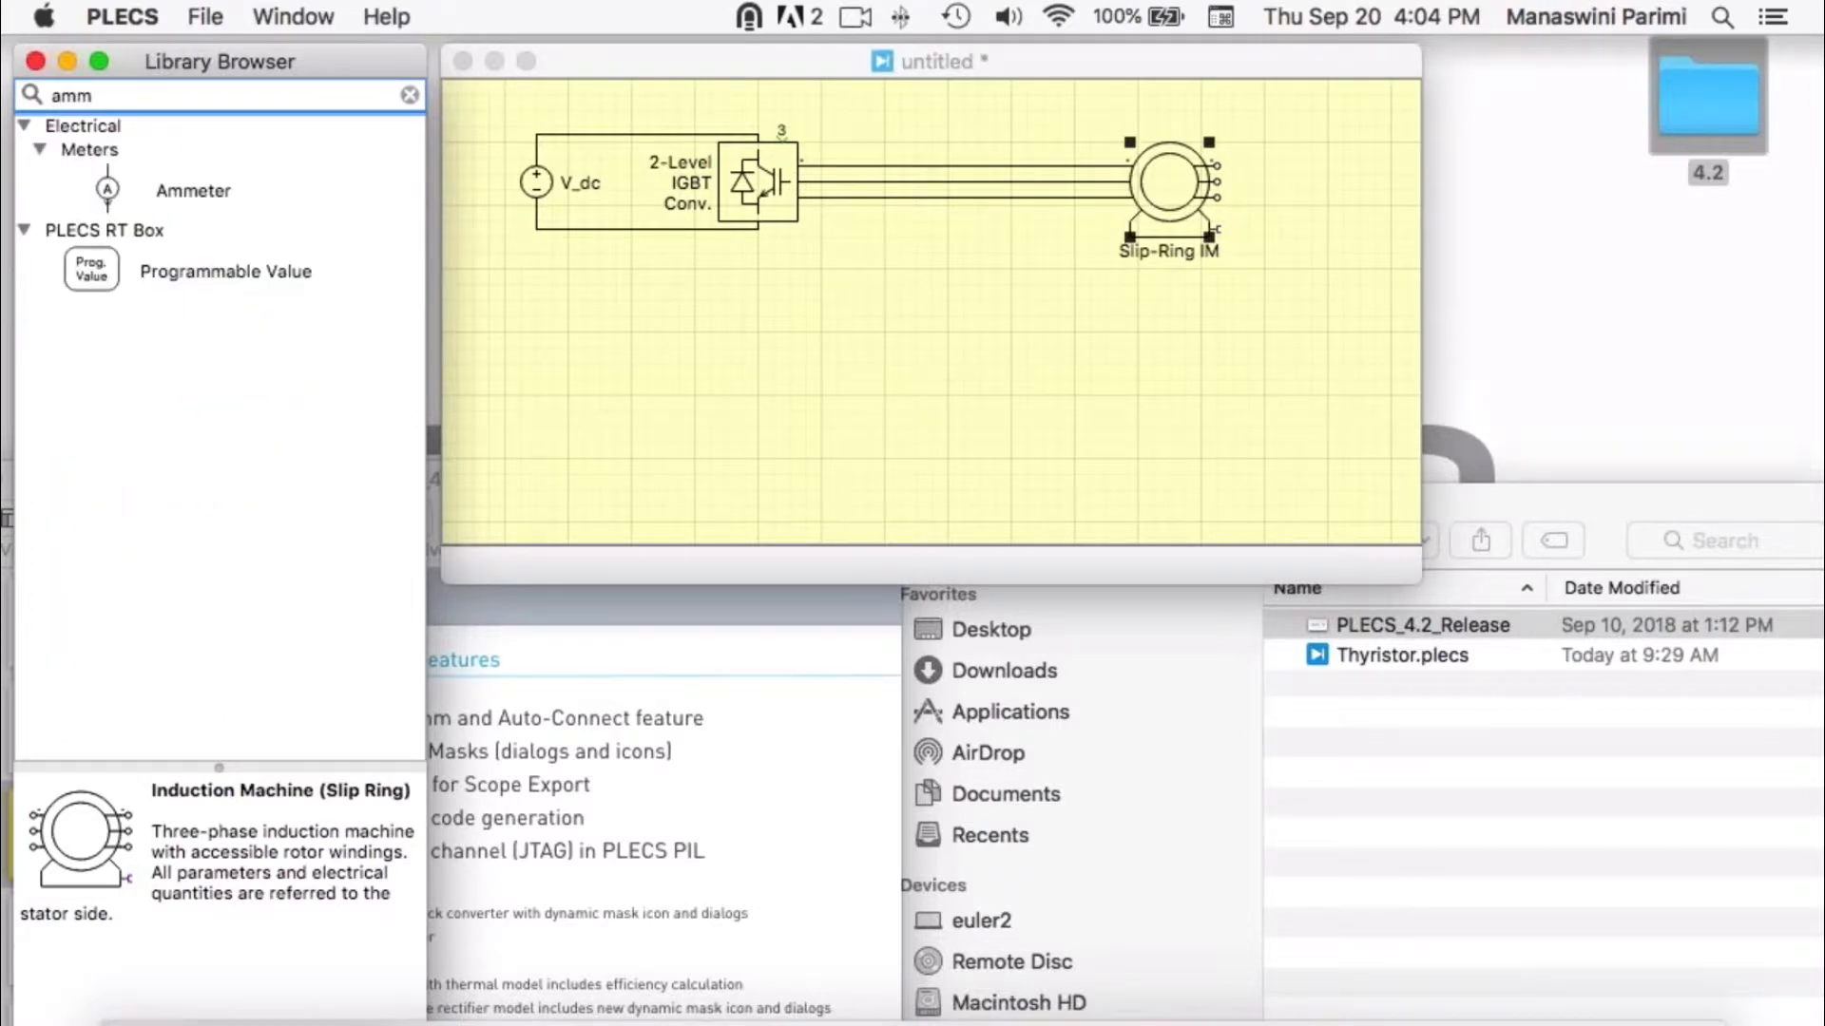
left_click_drag(103, 195, 1042, 198)
key("super+r")
key("super+r")
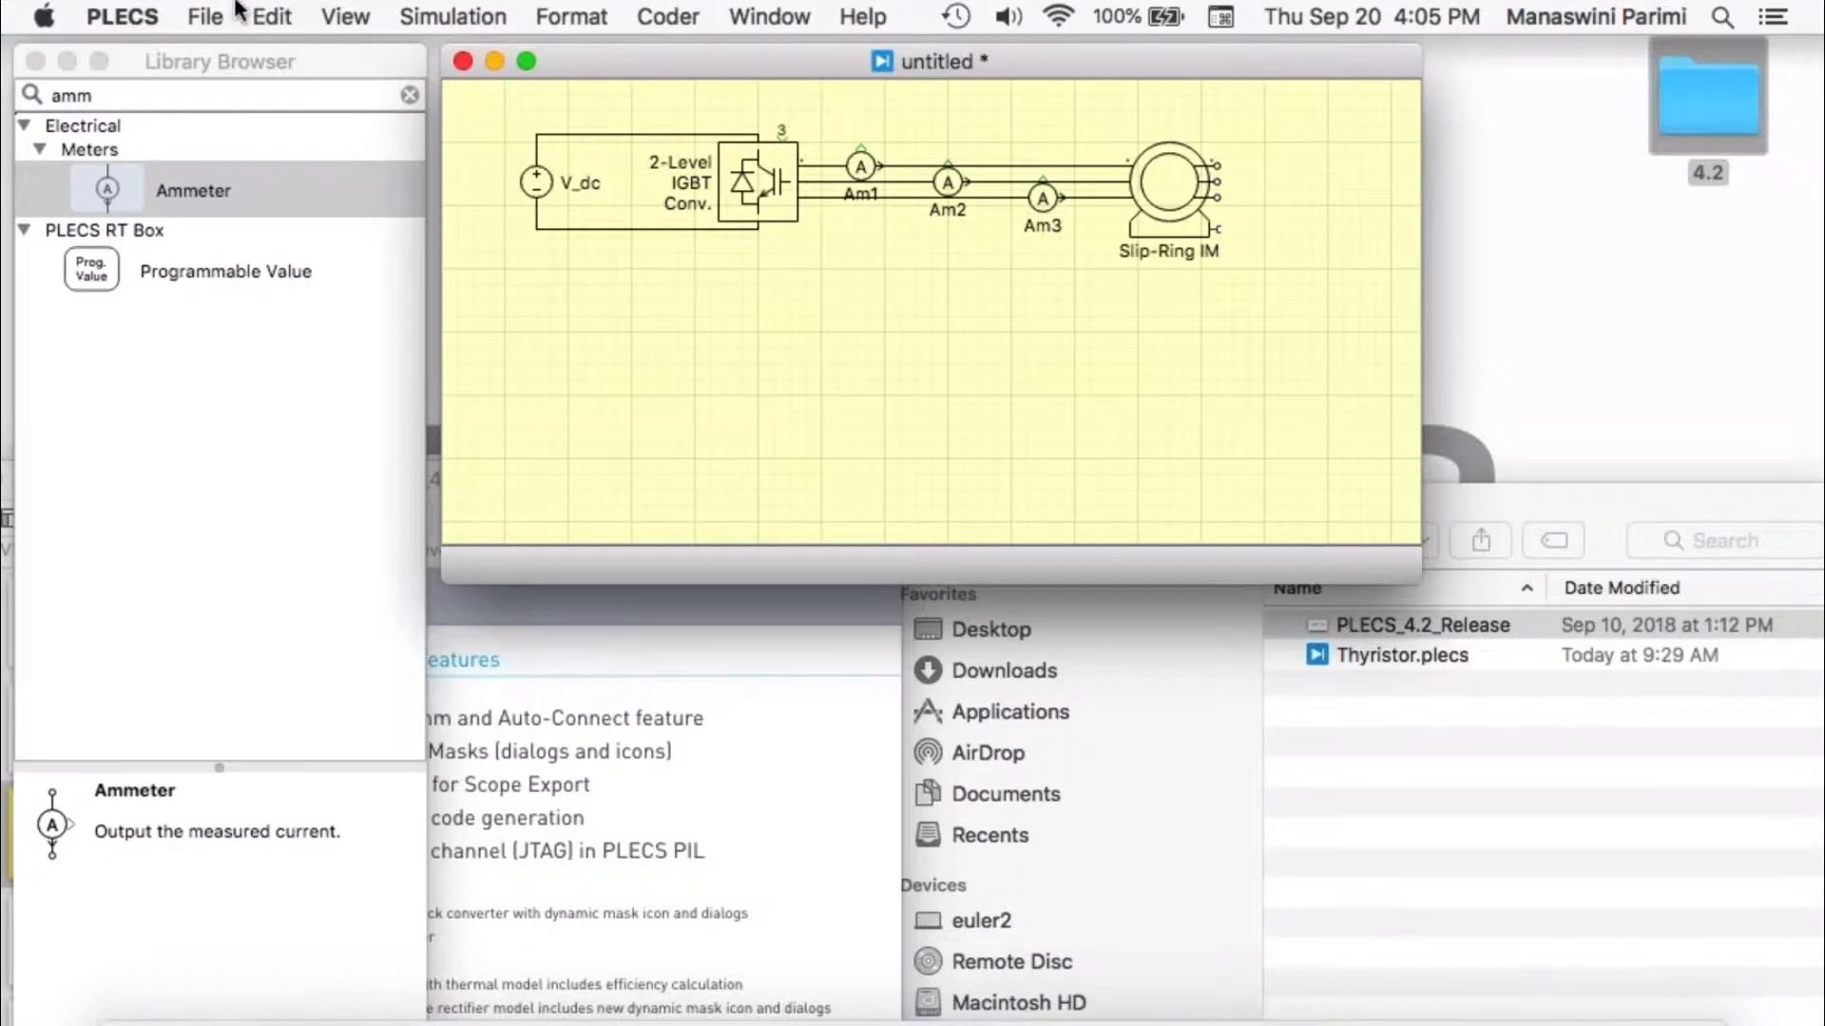
- Search the library for "mu" and place a Signal Multiplexer above the phase wires, just before the machine
key("super+l")
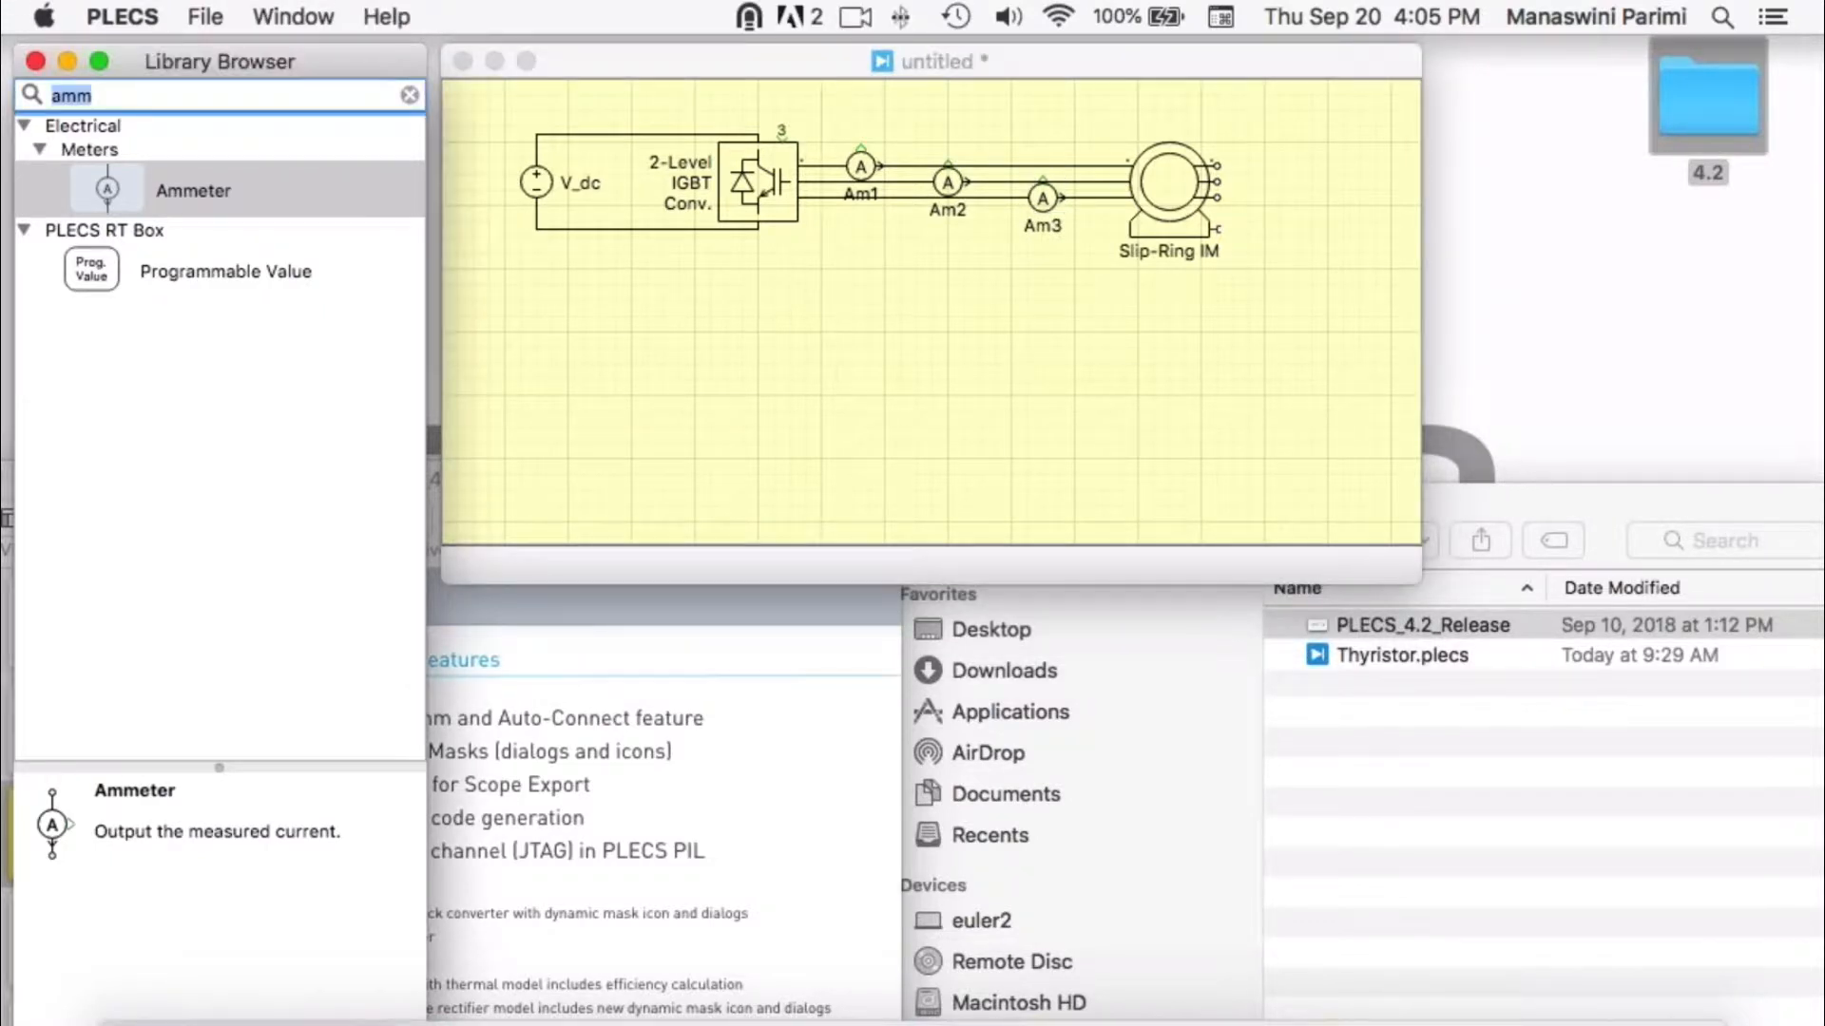
type("mu")
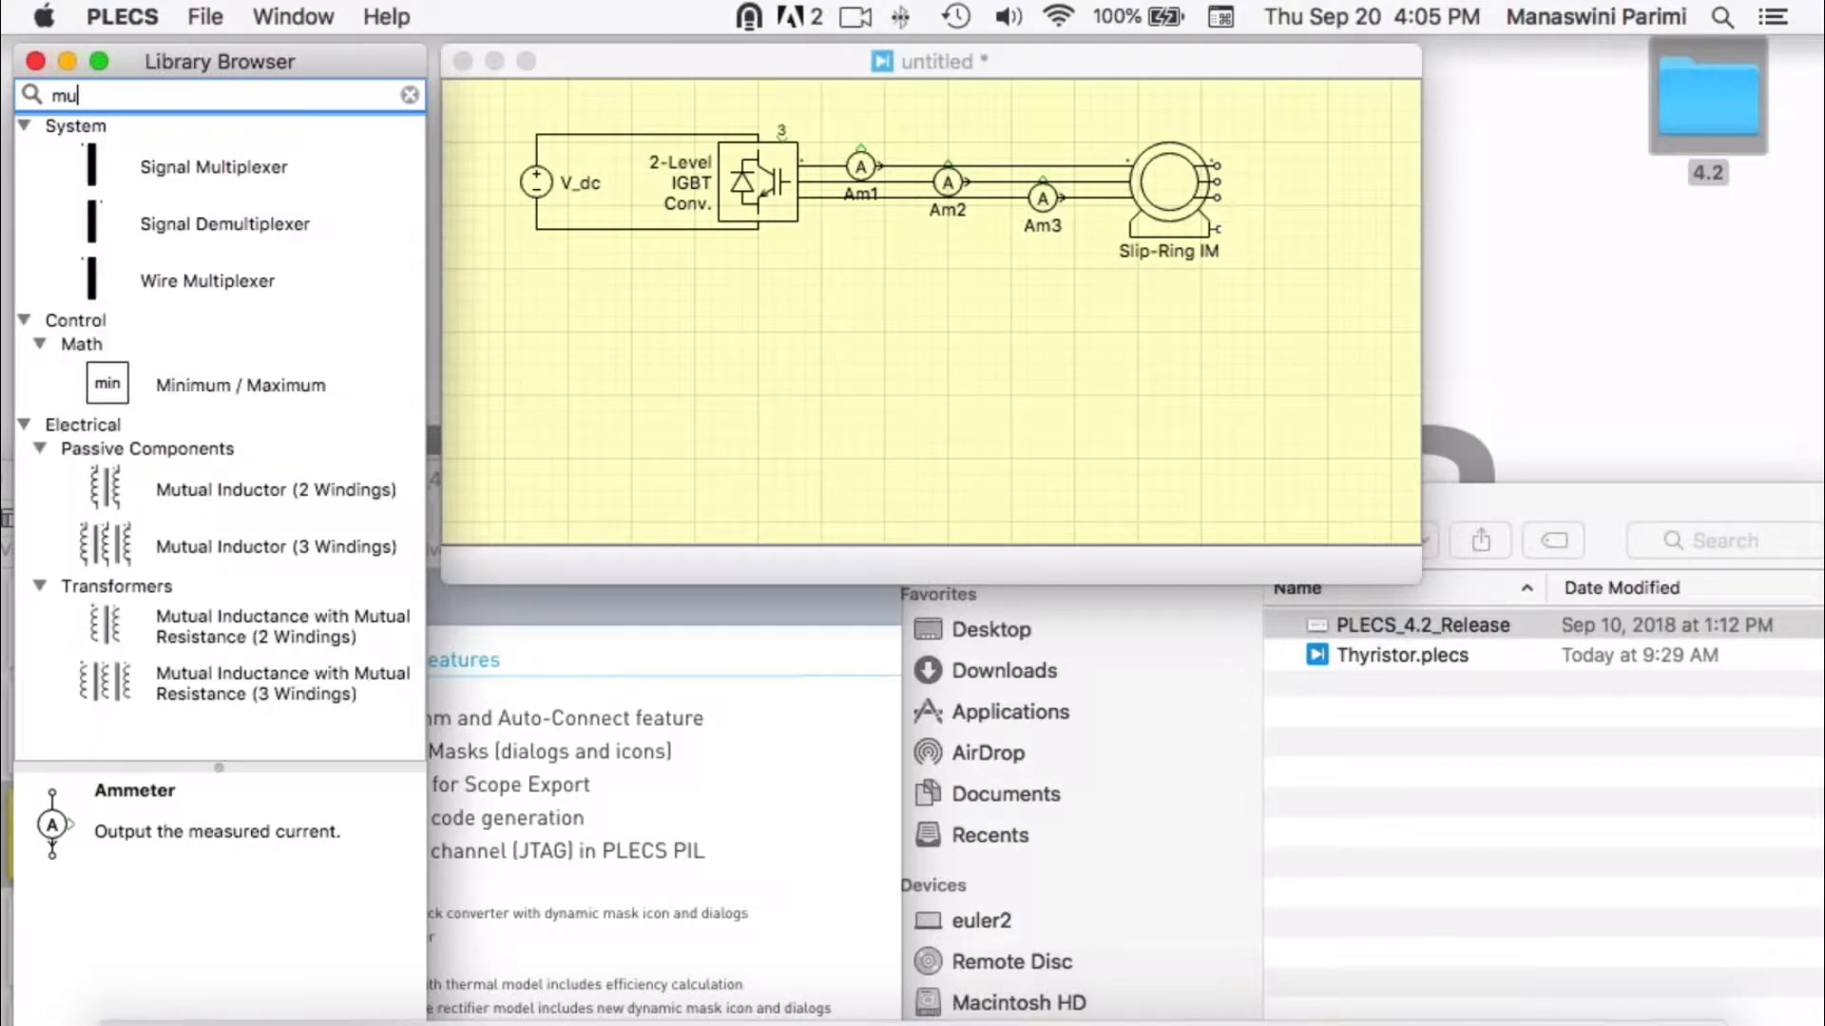
left_click_drag(98, 171, 1114, 111)
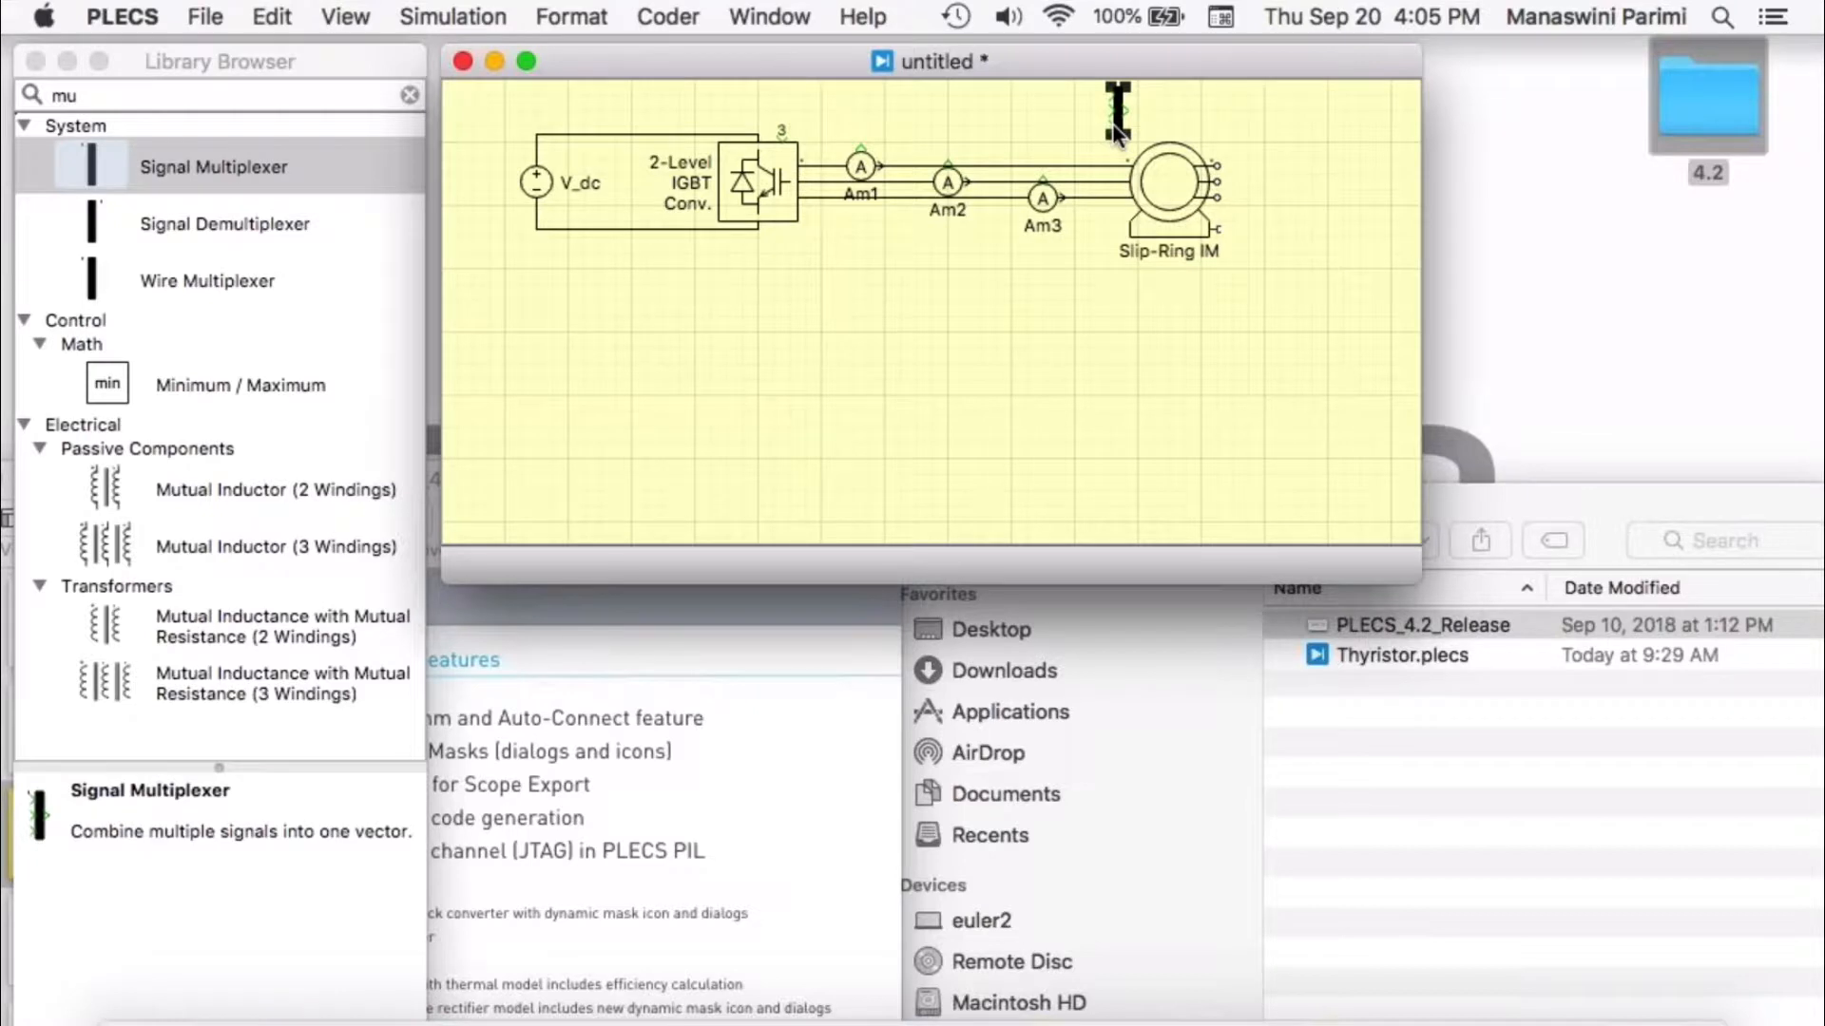
- Select the three ammeters together and auto-connect their outputs to the signal multiplexer's three inputs
left_click_drag(1074, 244, 851, 155)
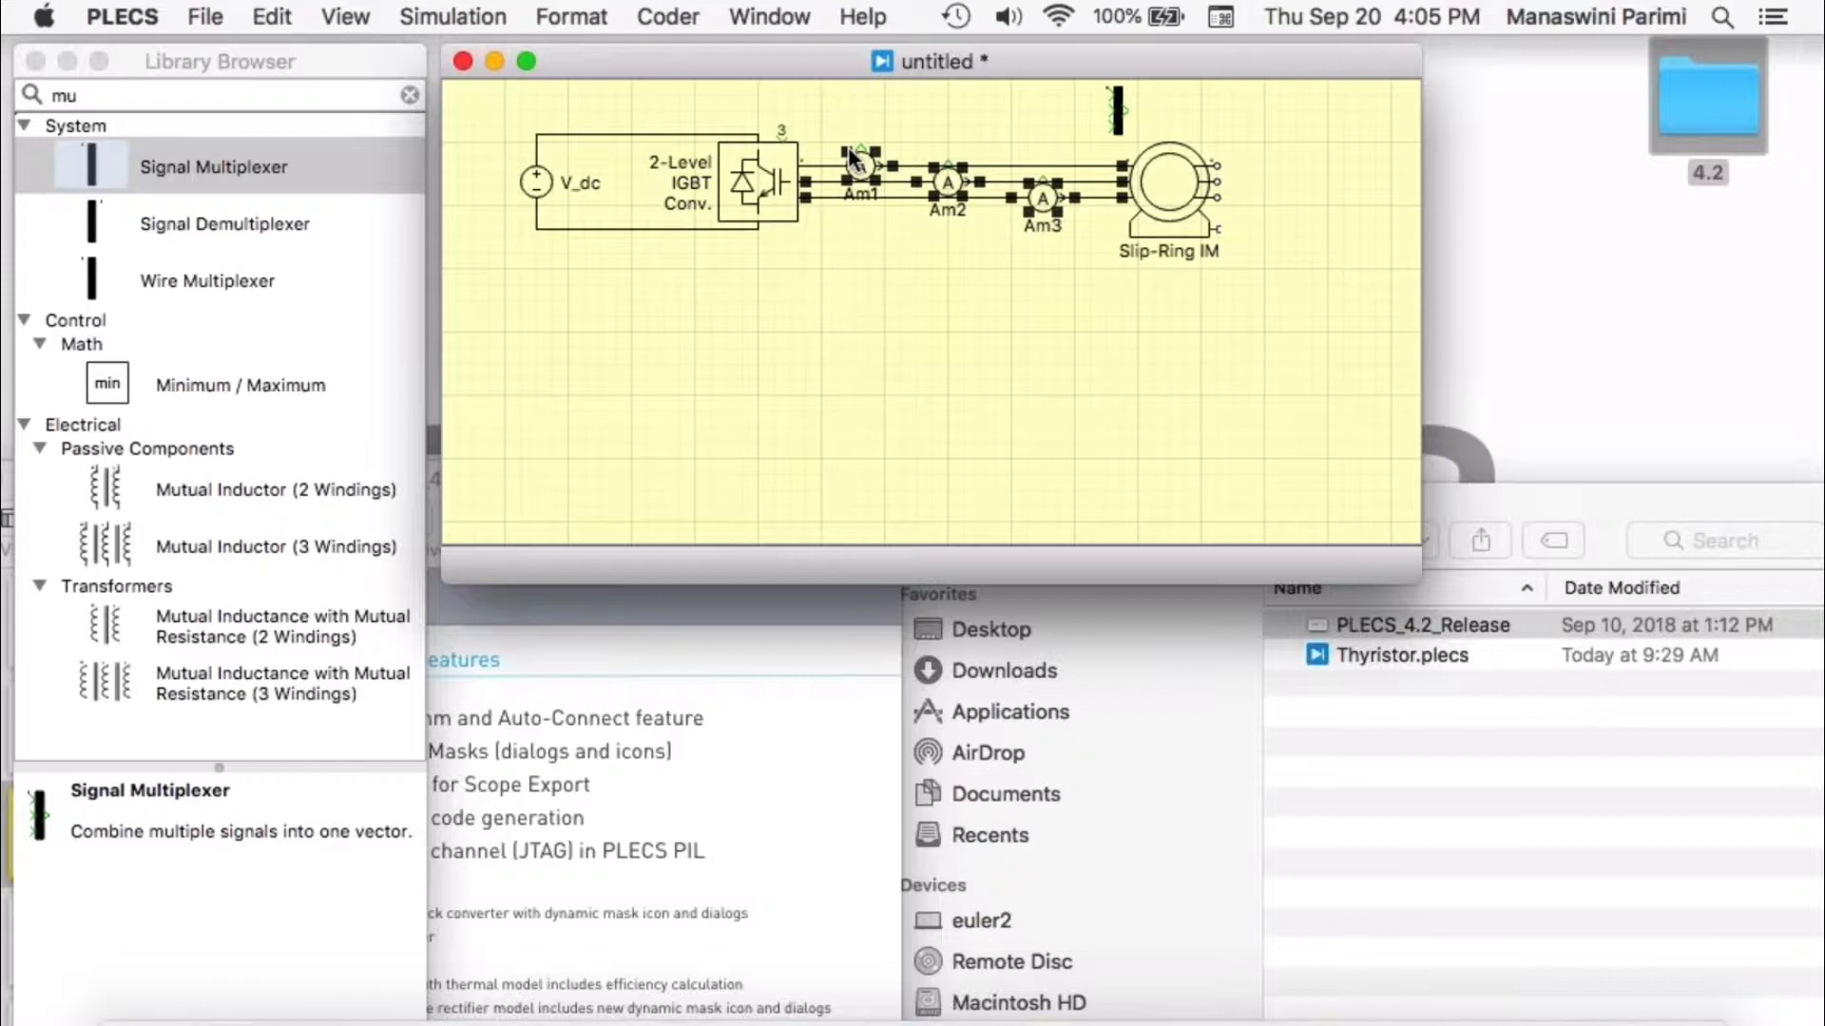
left_click_drag(851, 155, 1114, 111)
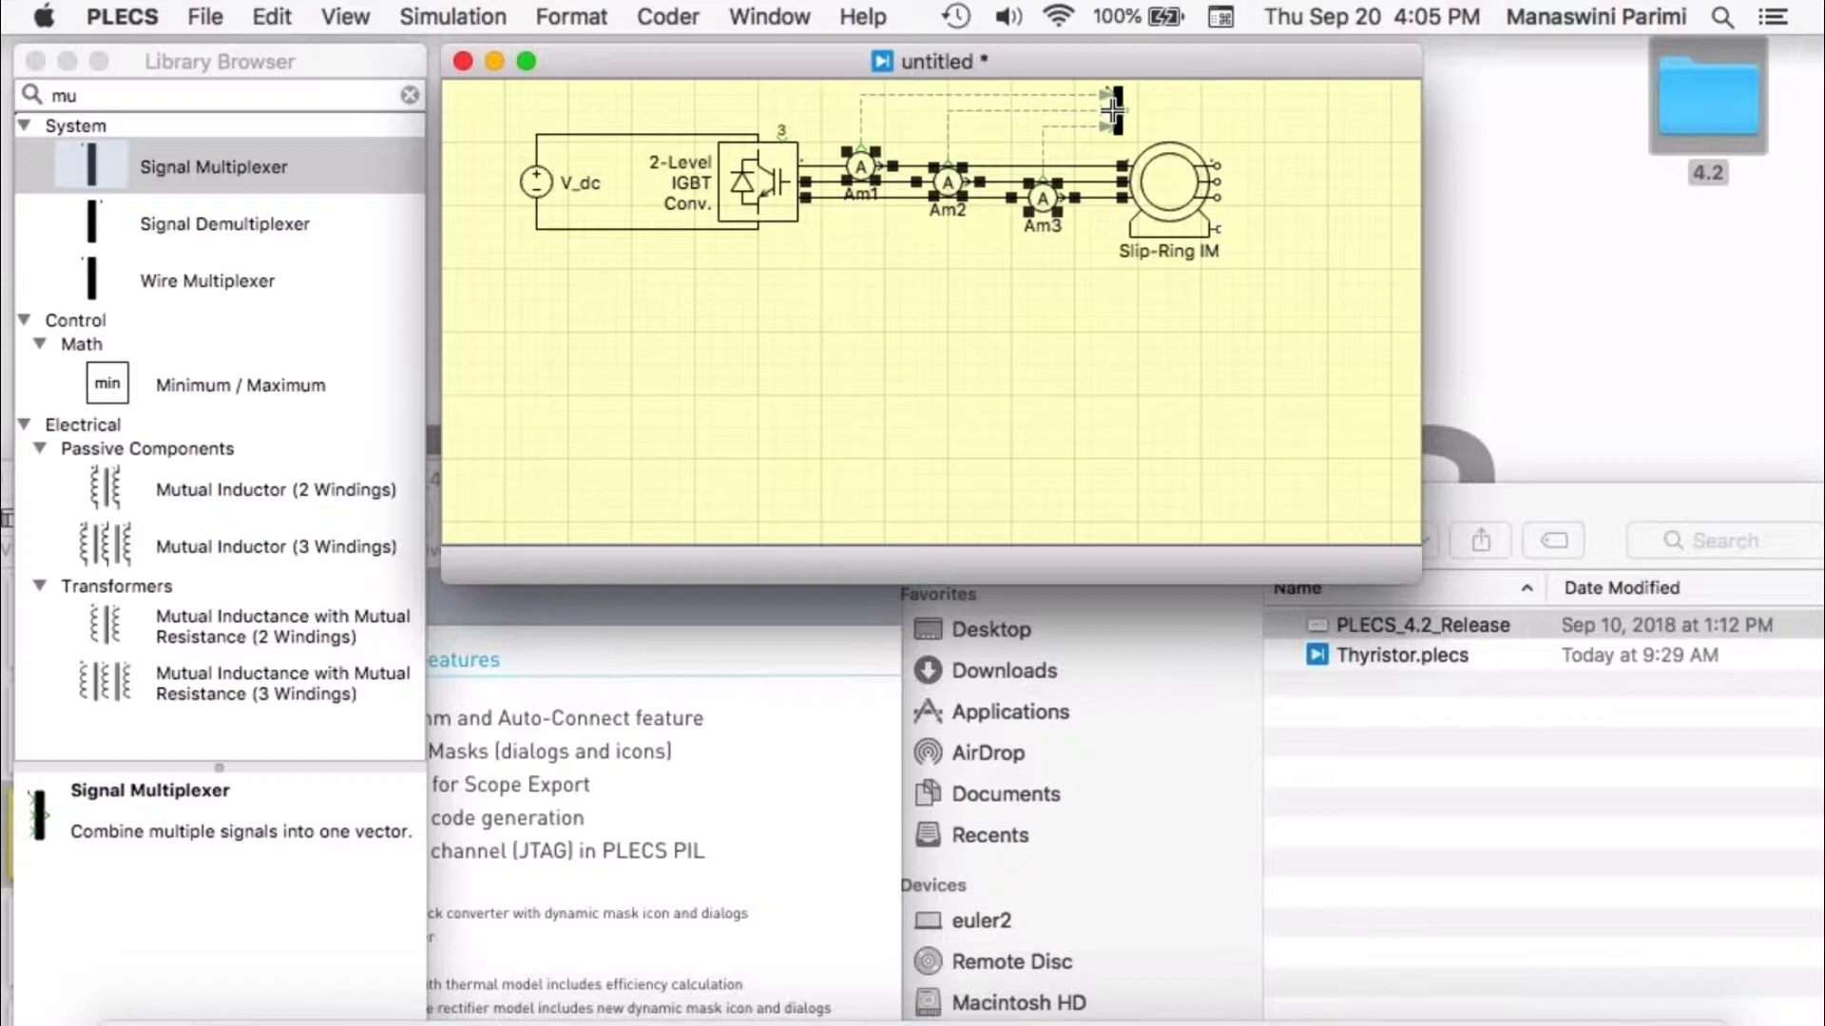
left_click_drag(1114, 111, 1115, 111)
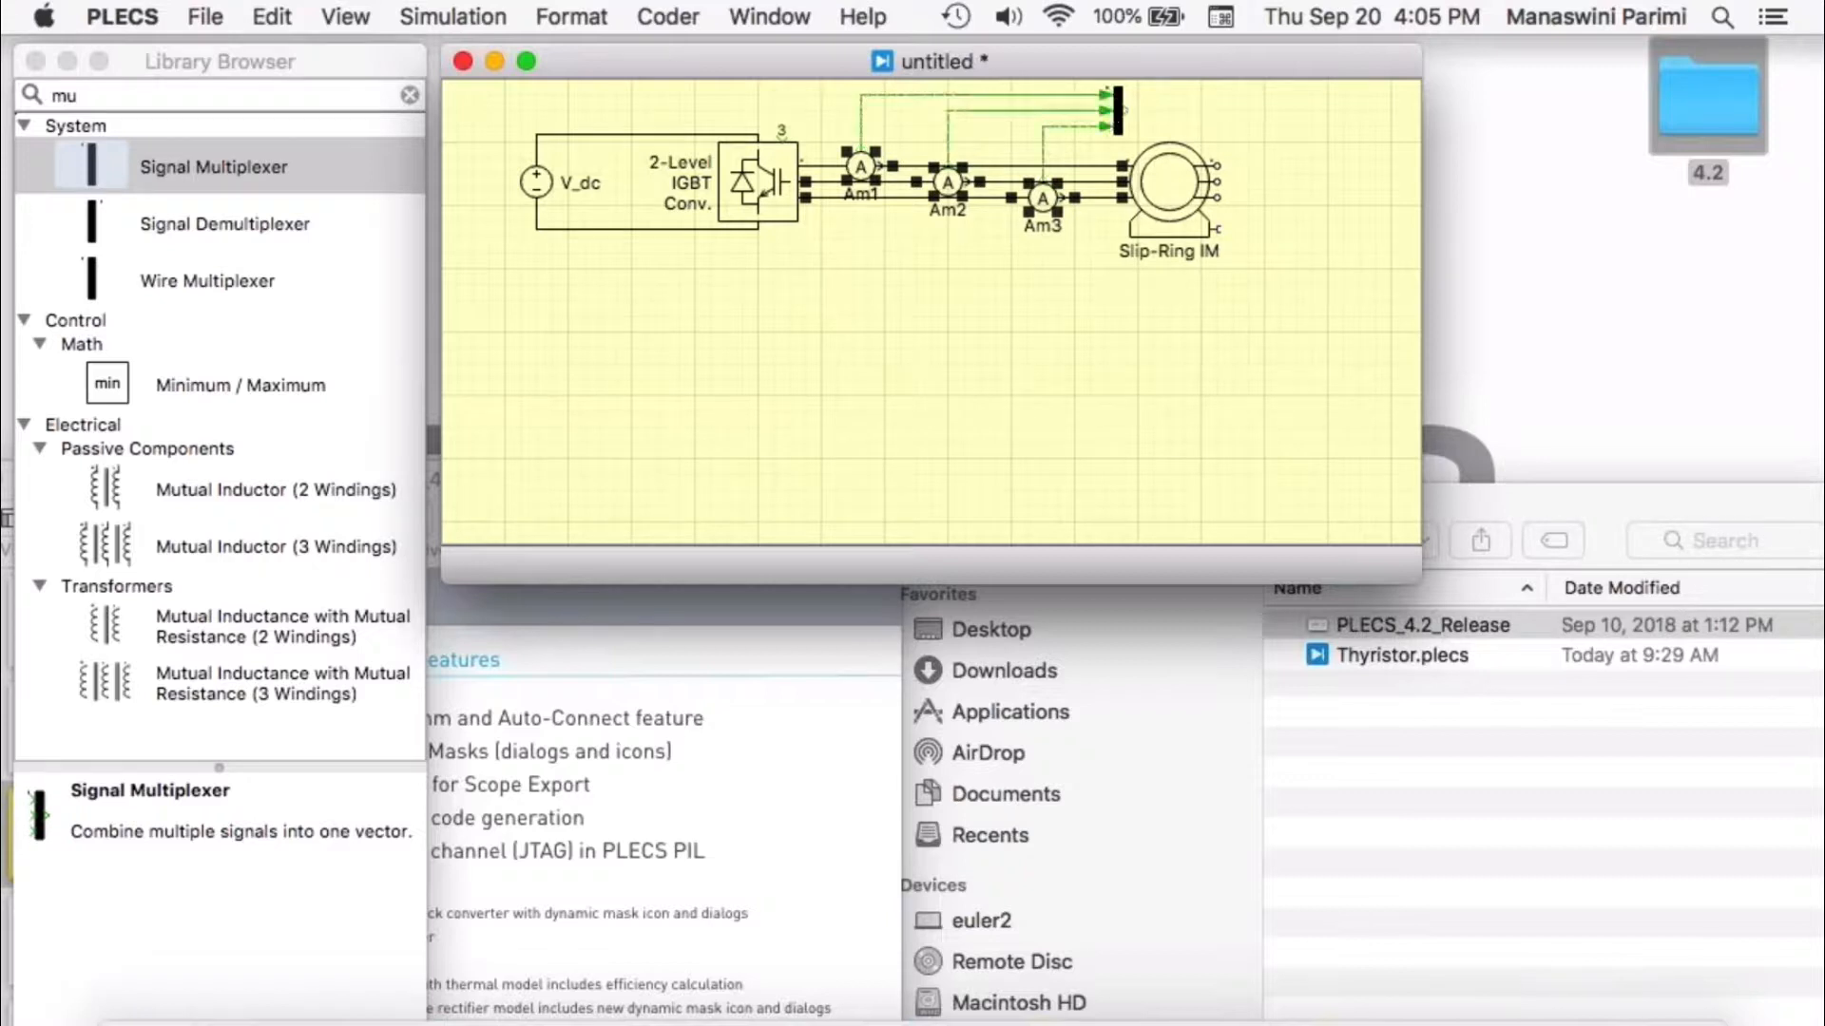
left_click(1096, 254)
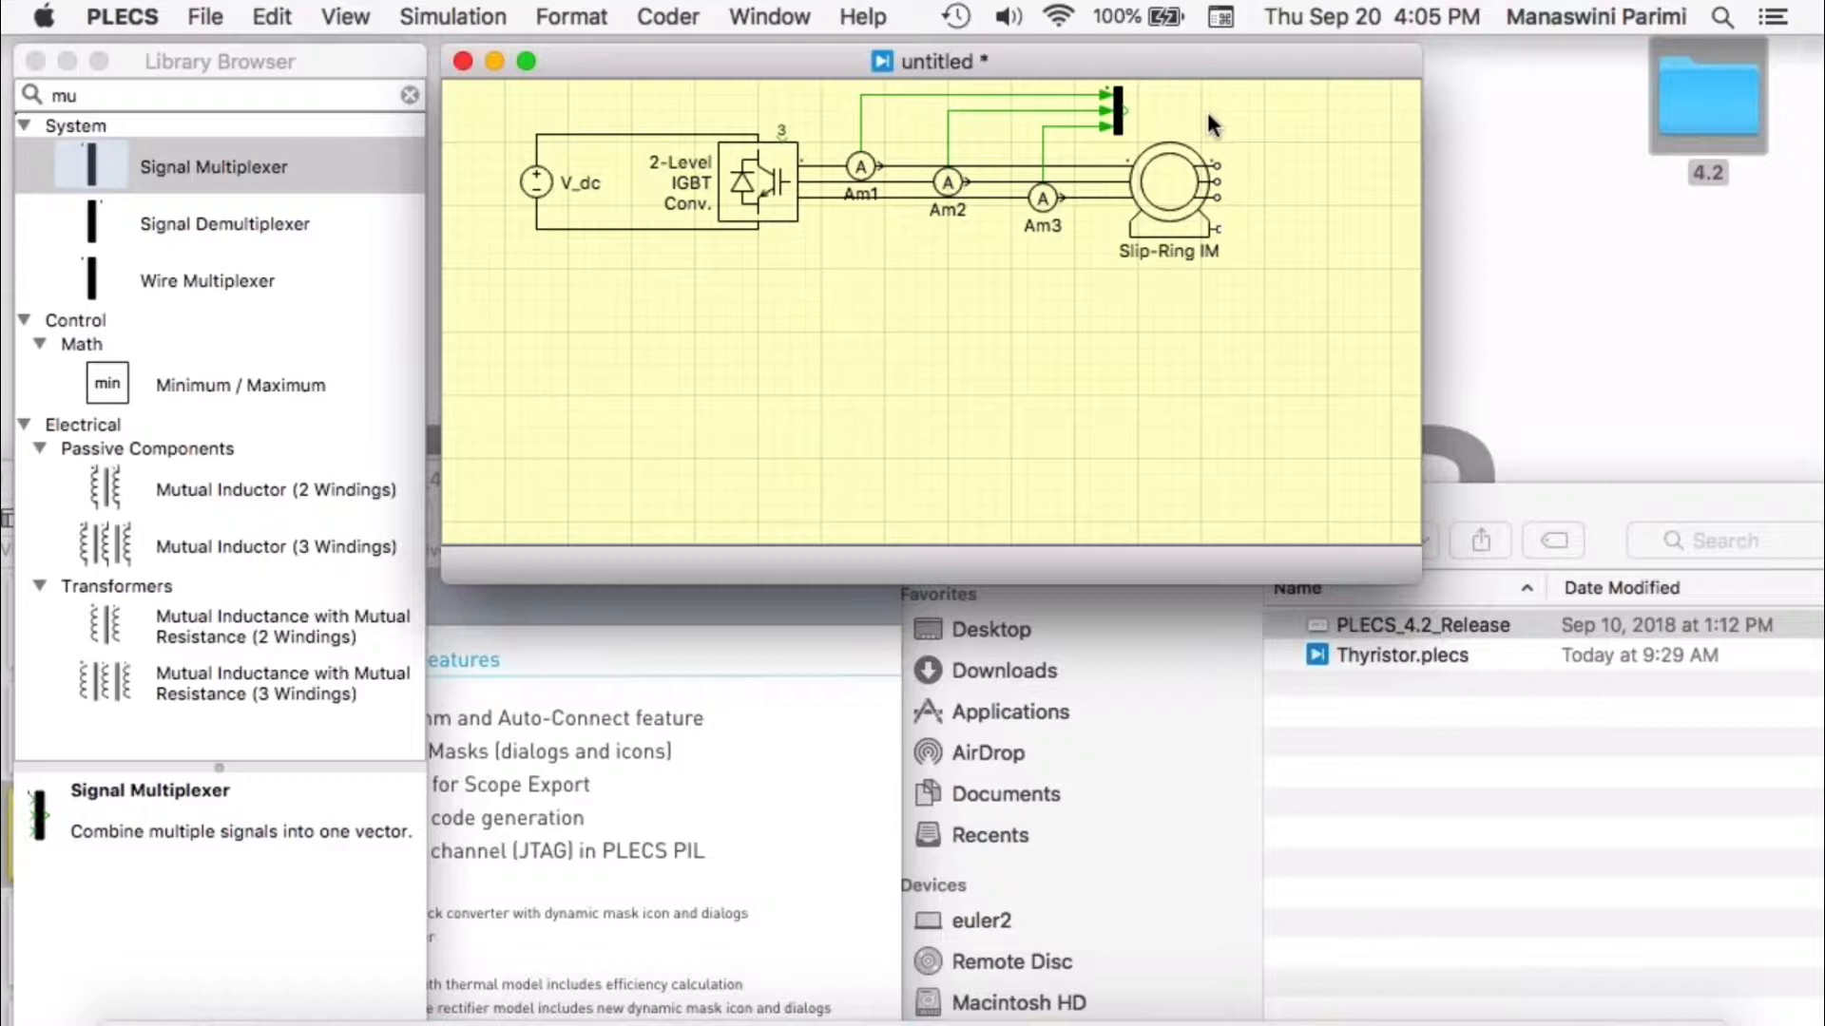
- Move the slip-ring machine down and to the right, below the ammeters
left_click_drag(1164, 207, 1226, 337)
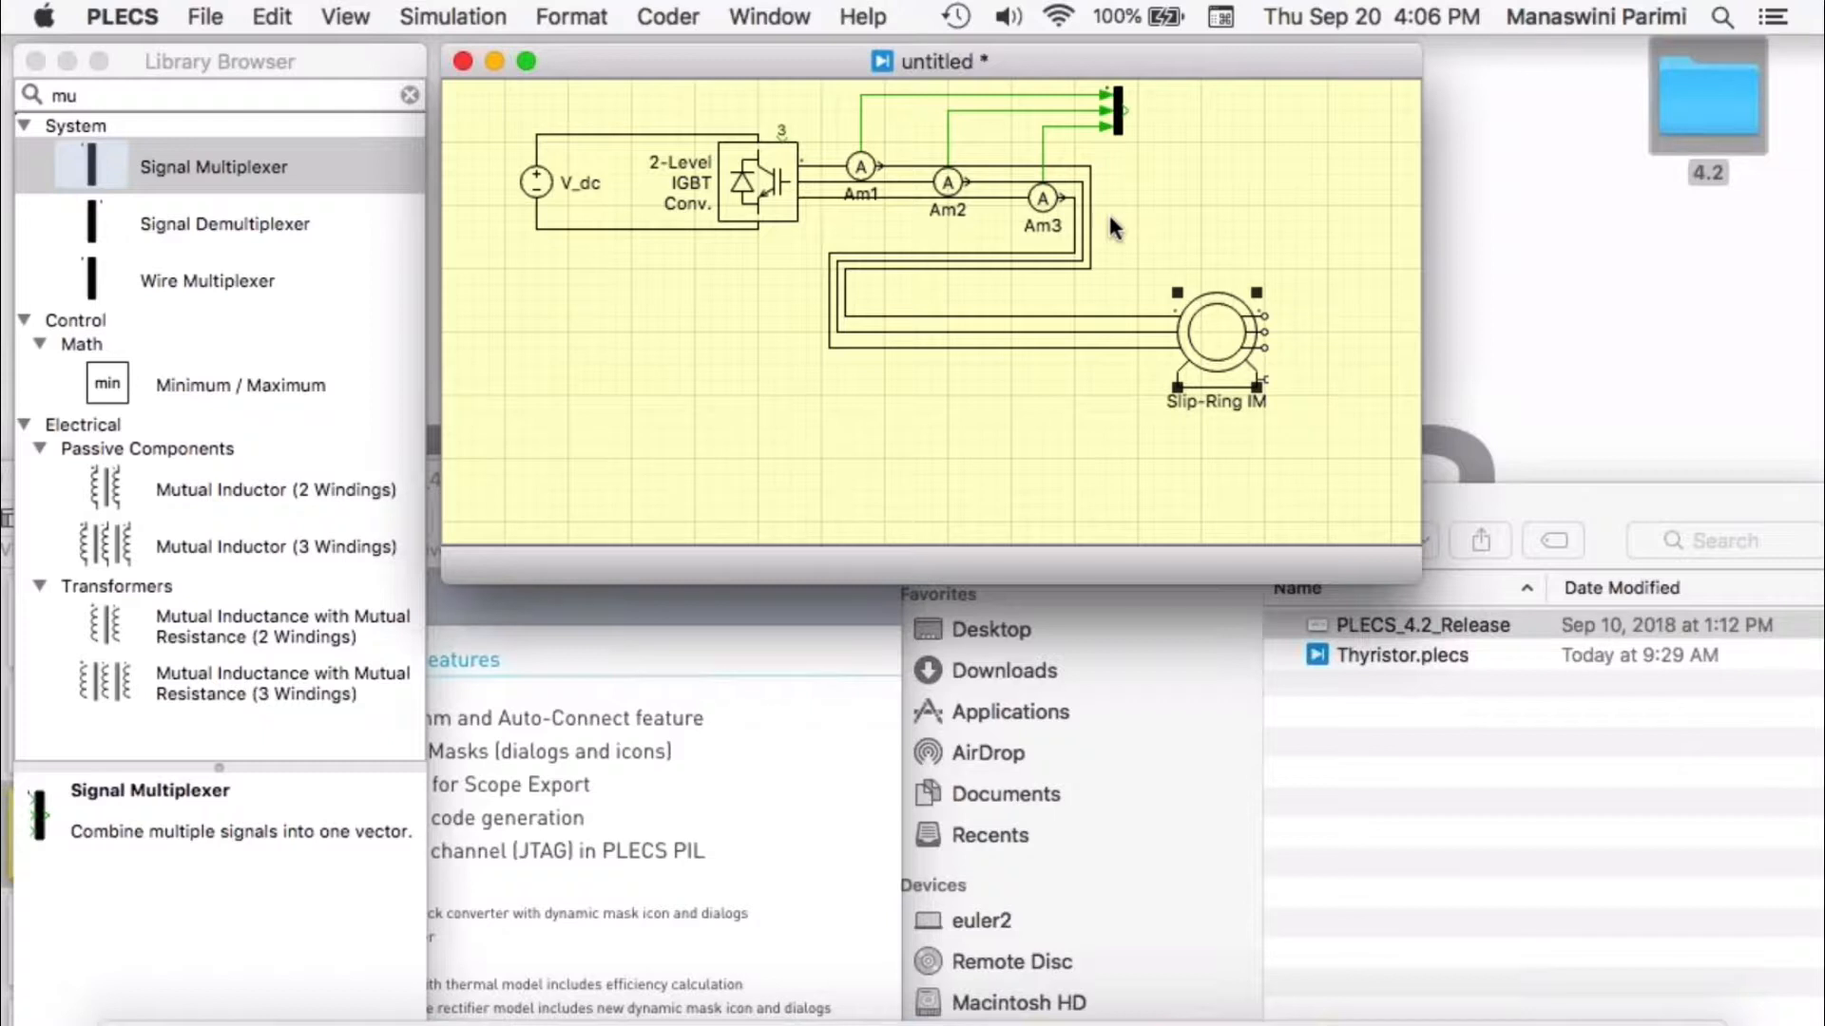
left_click_drag(1208, 340, 1231, 320)
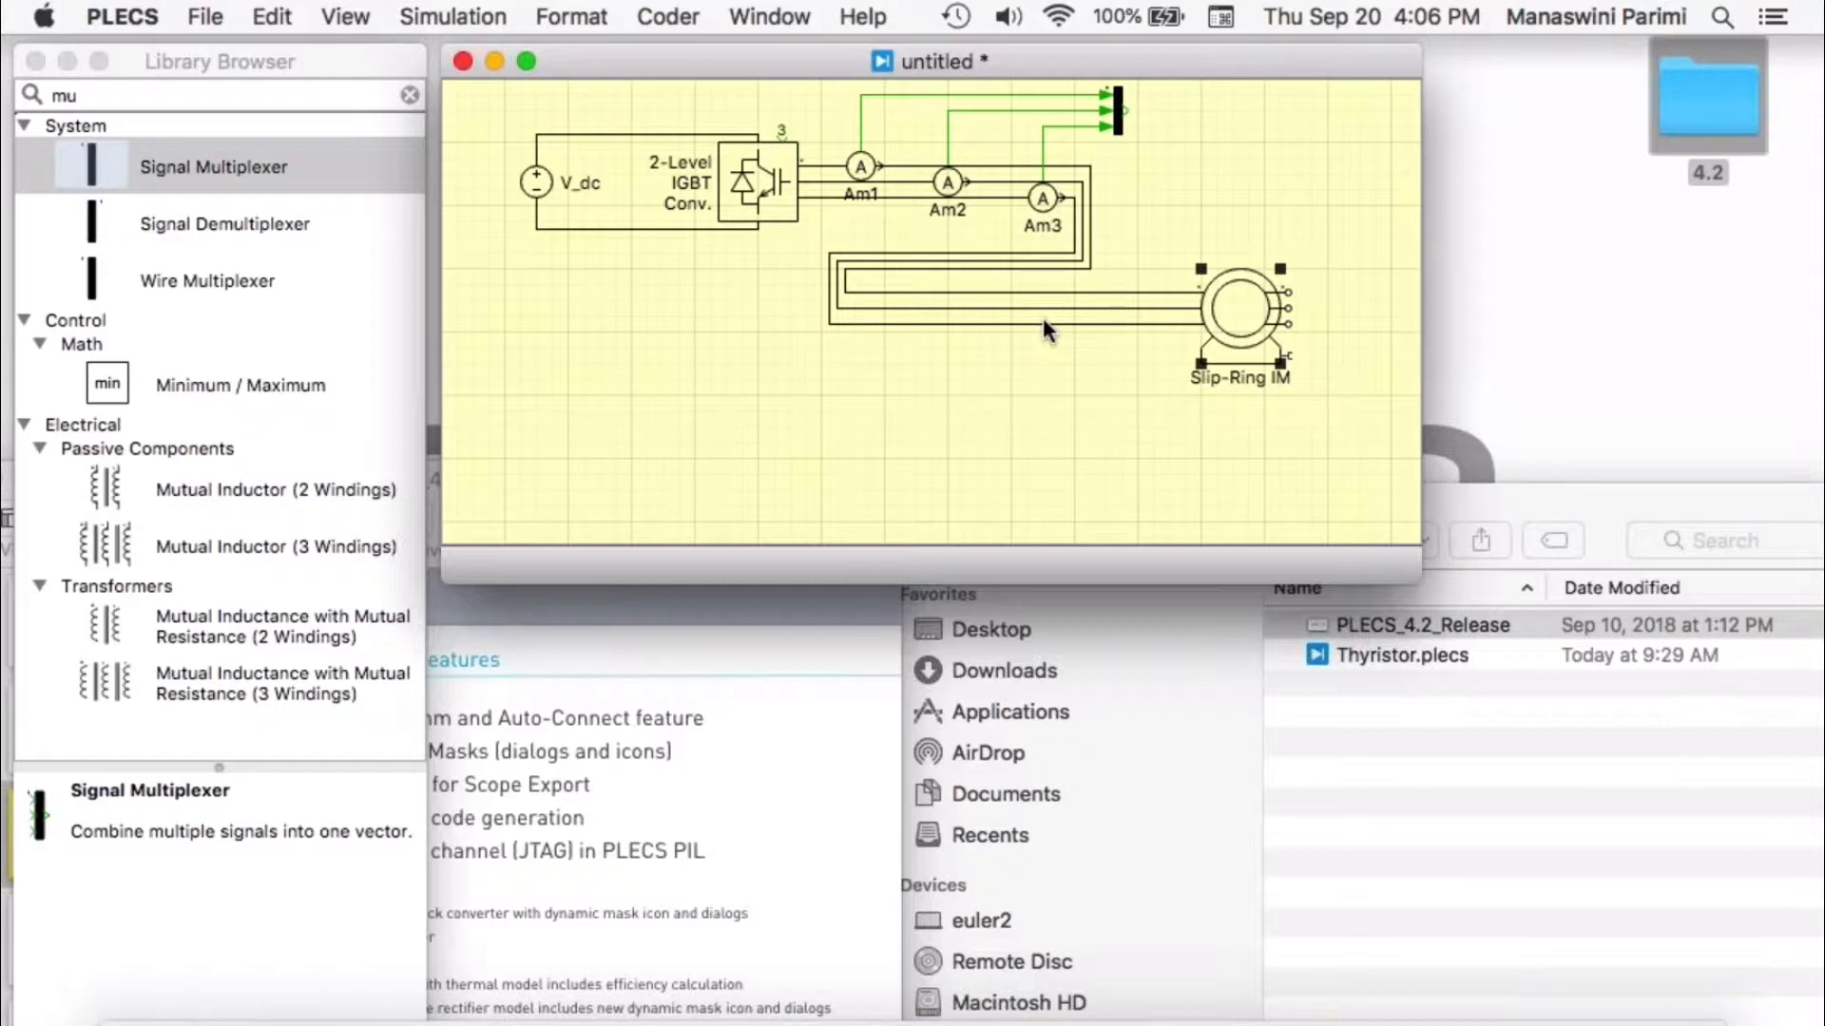
- Reroute the machine's three phase connections and move the machine back up in line with the converter outputs
left_click_drag(1152, 340, 1028, 270)
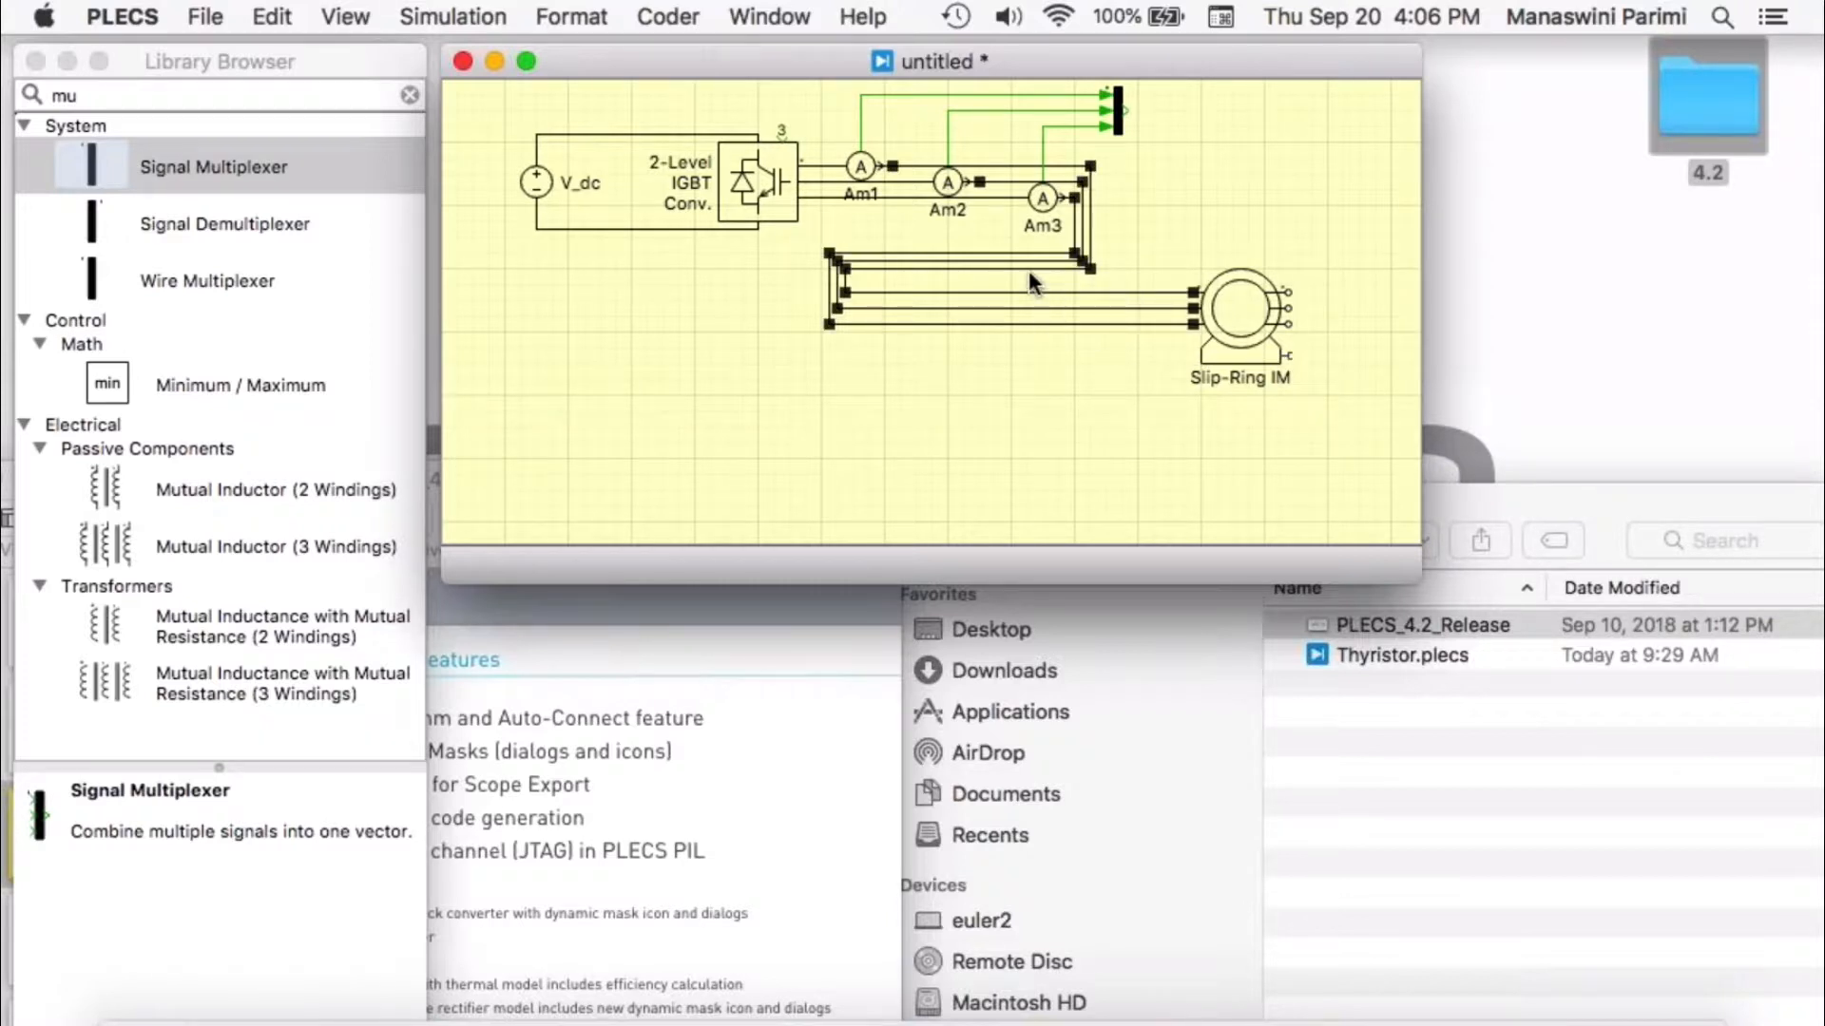
left_click(272, 15)
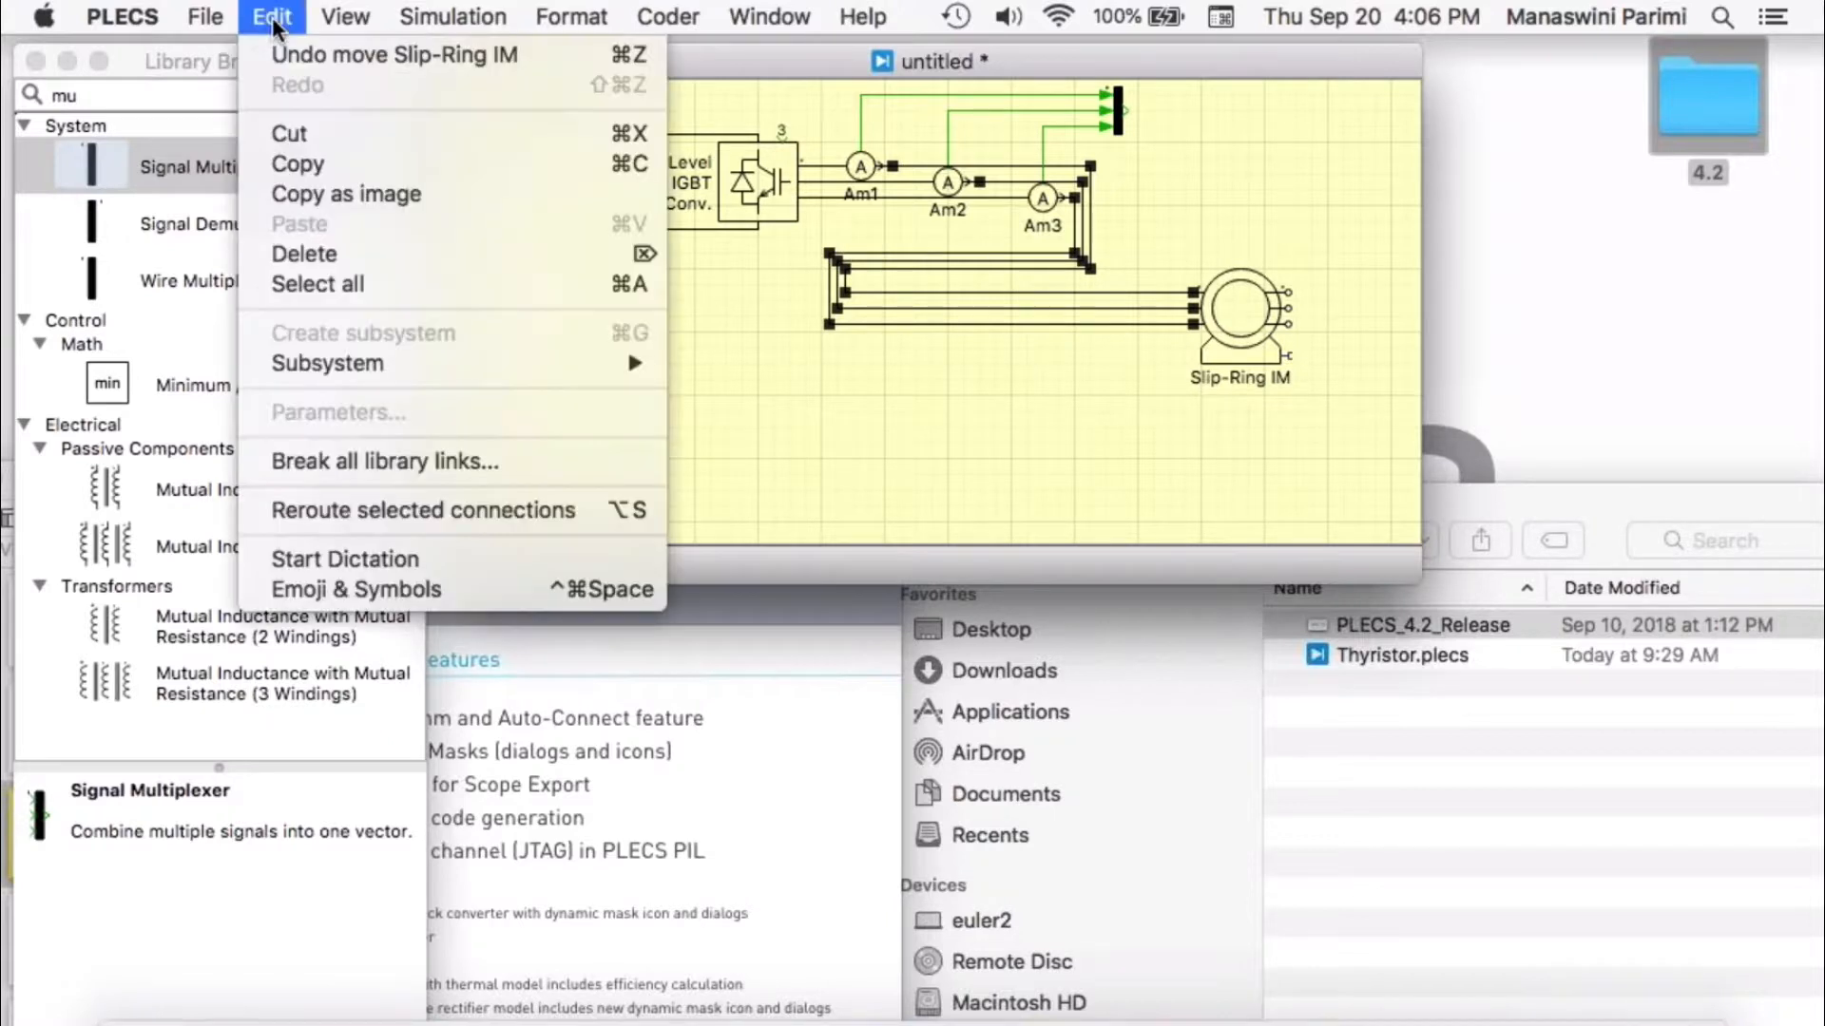
left_click(418, 513)
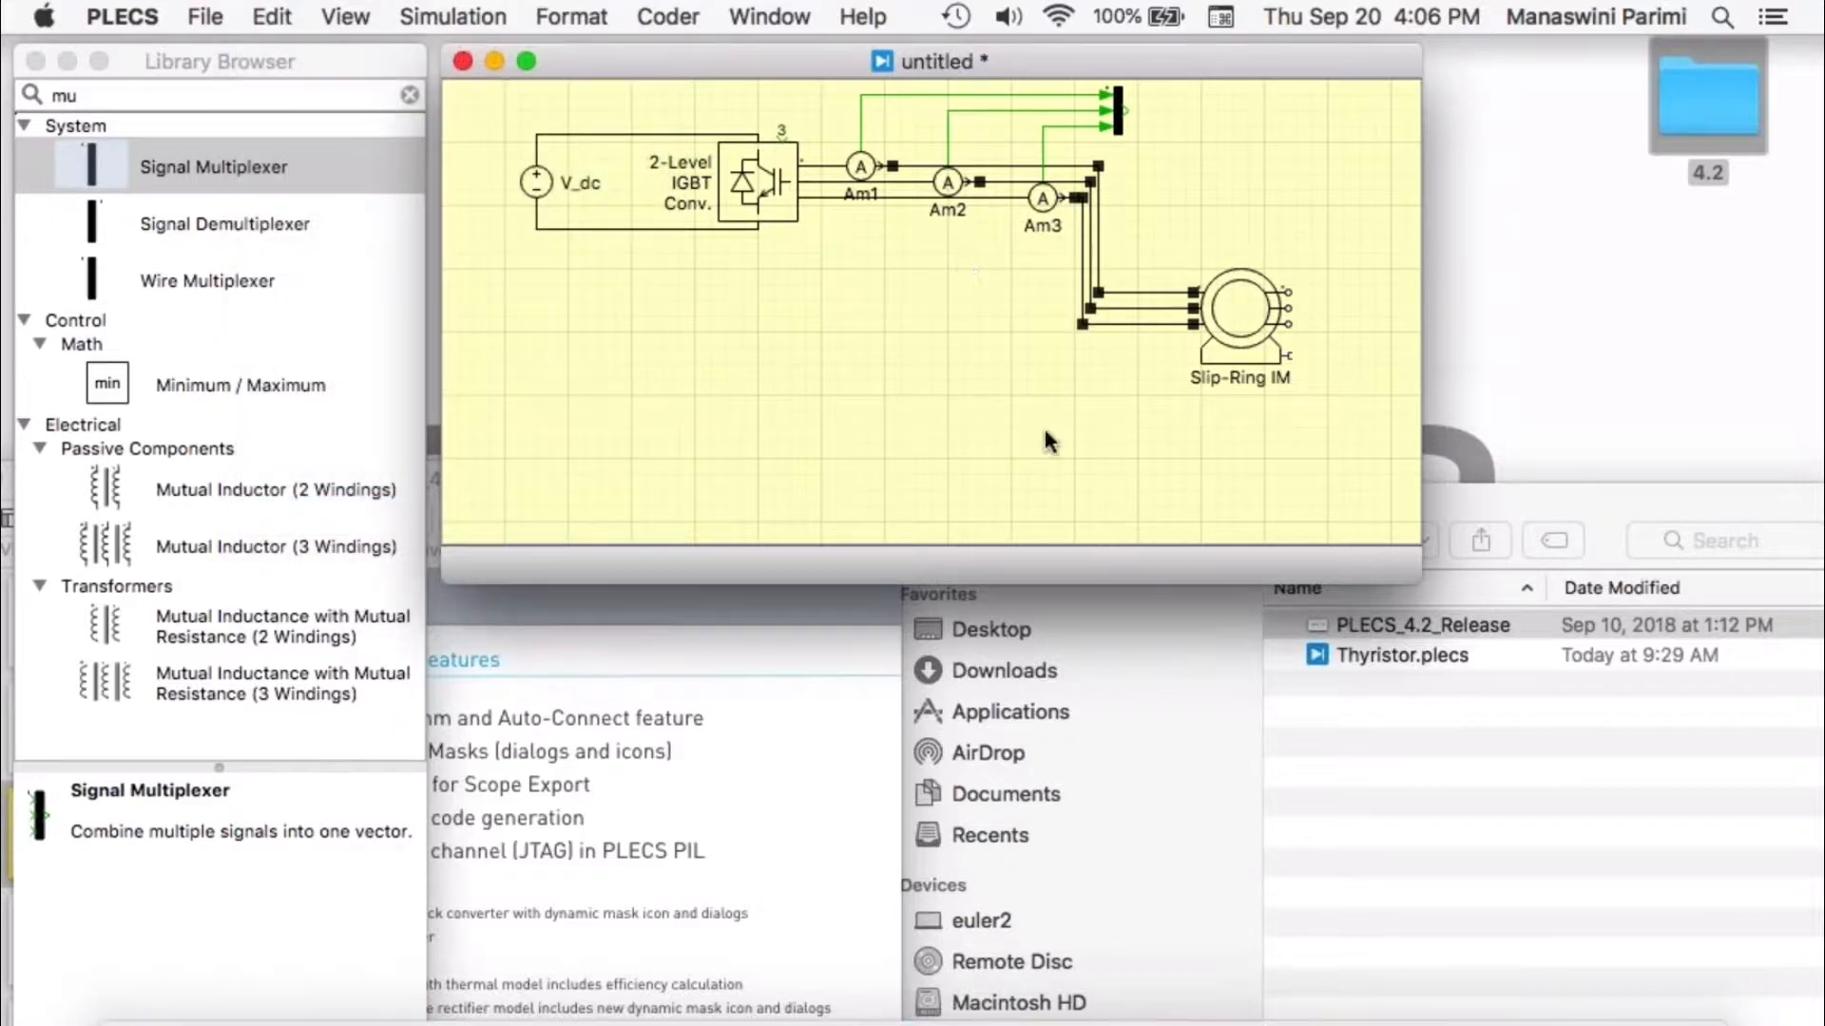
left_click_drag(1235, 309, 1234, 186)
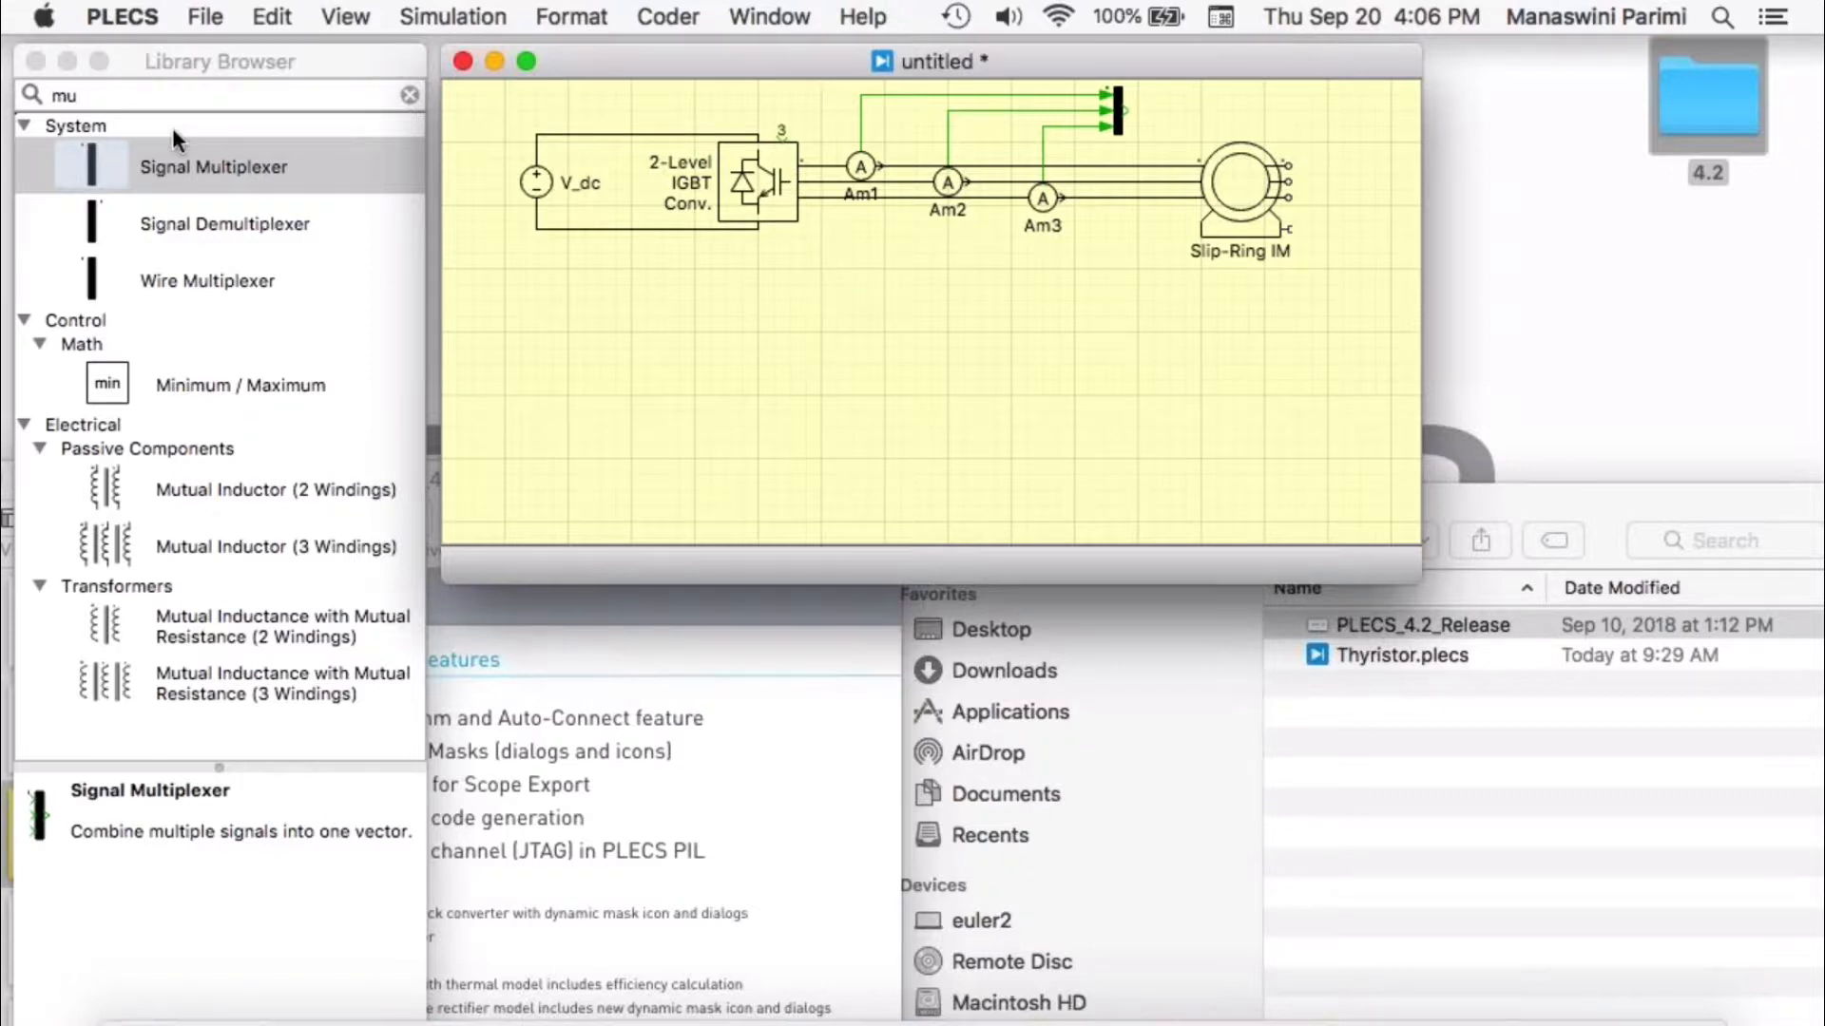
- Search the library for "scop" and place a Scope to the right of the signal multiplexer
left_click(219, 95)
type("scop")
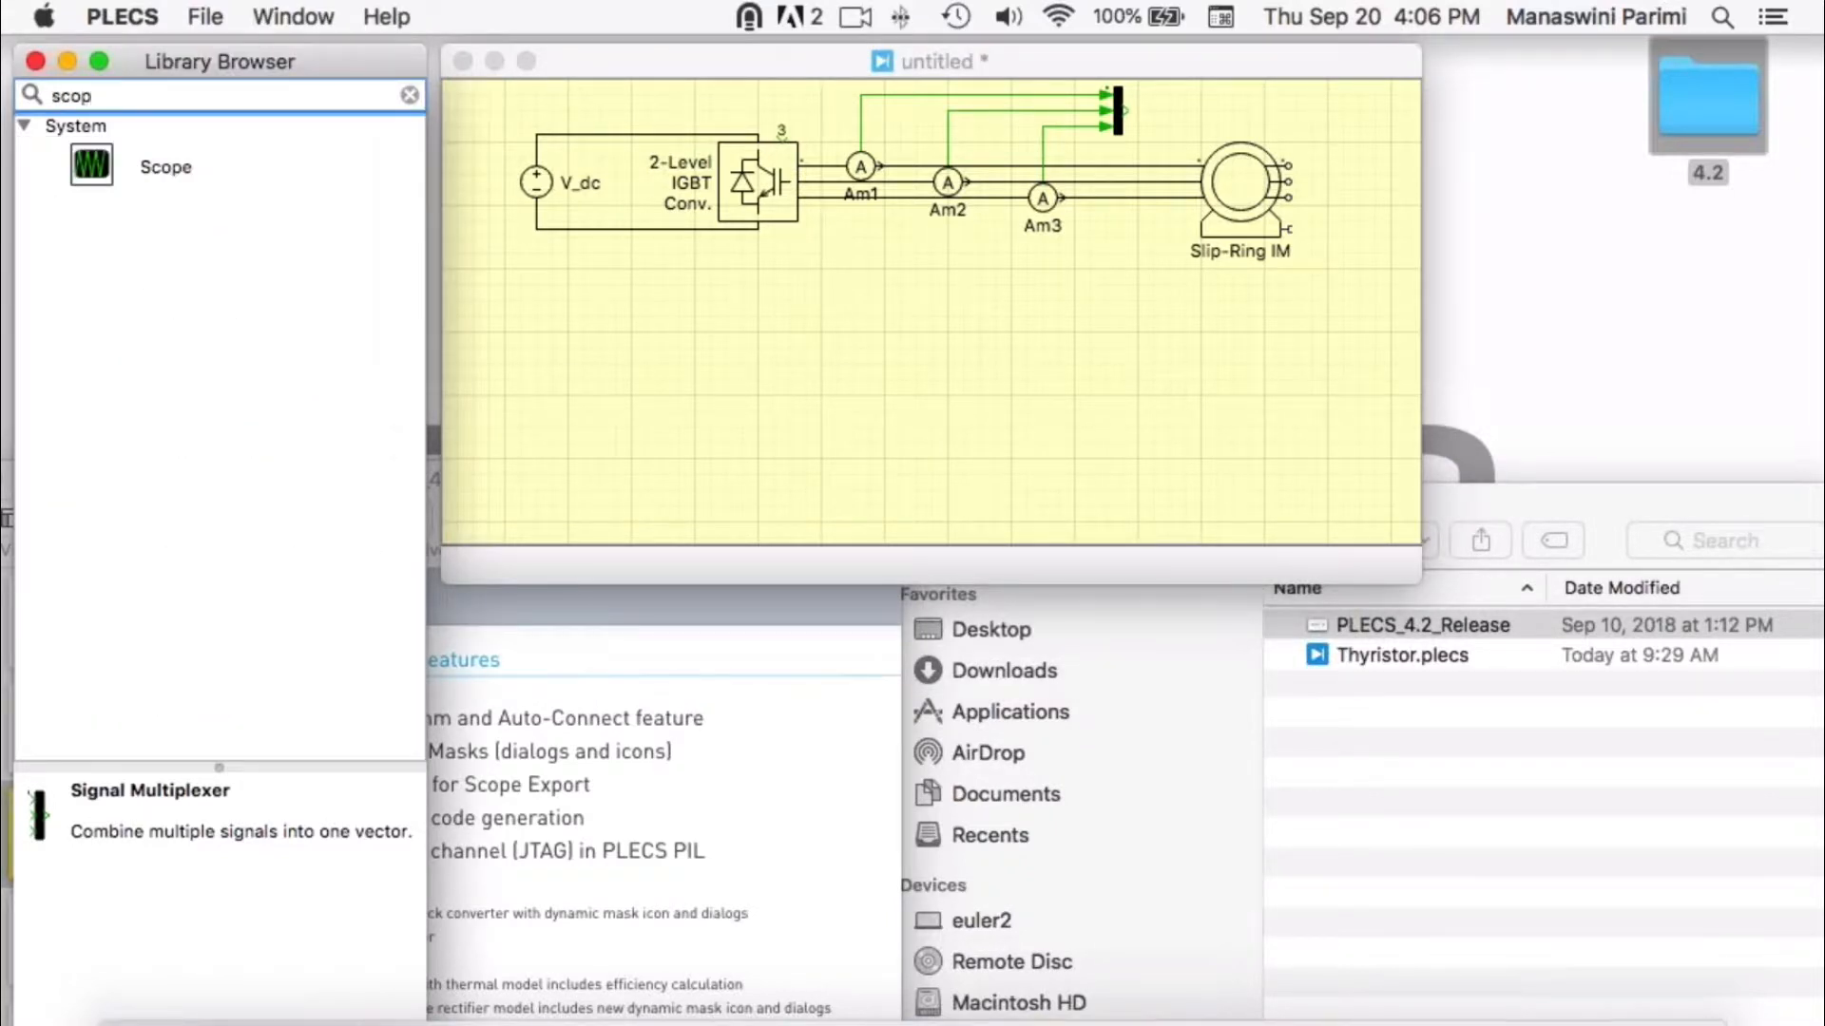
left_click_drag(91, 166, 1170, 110)
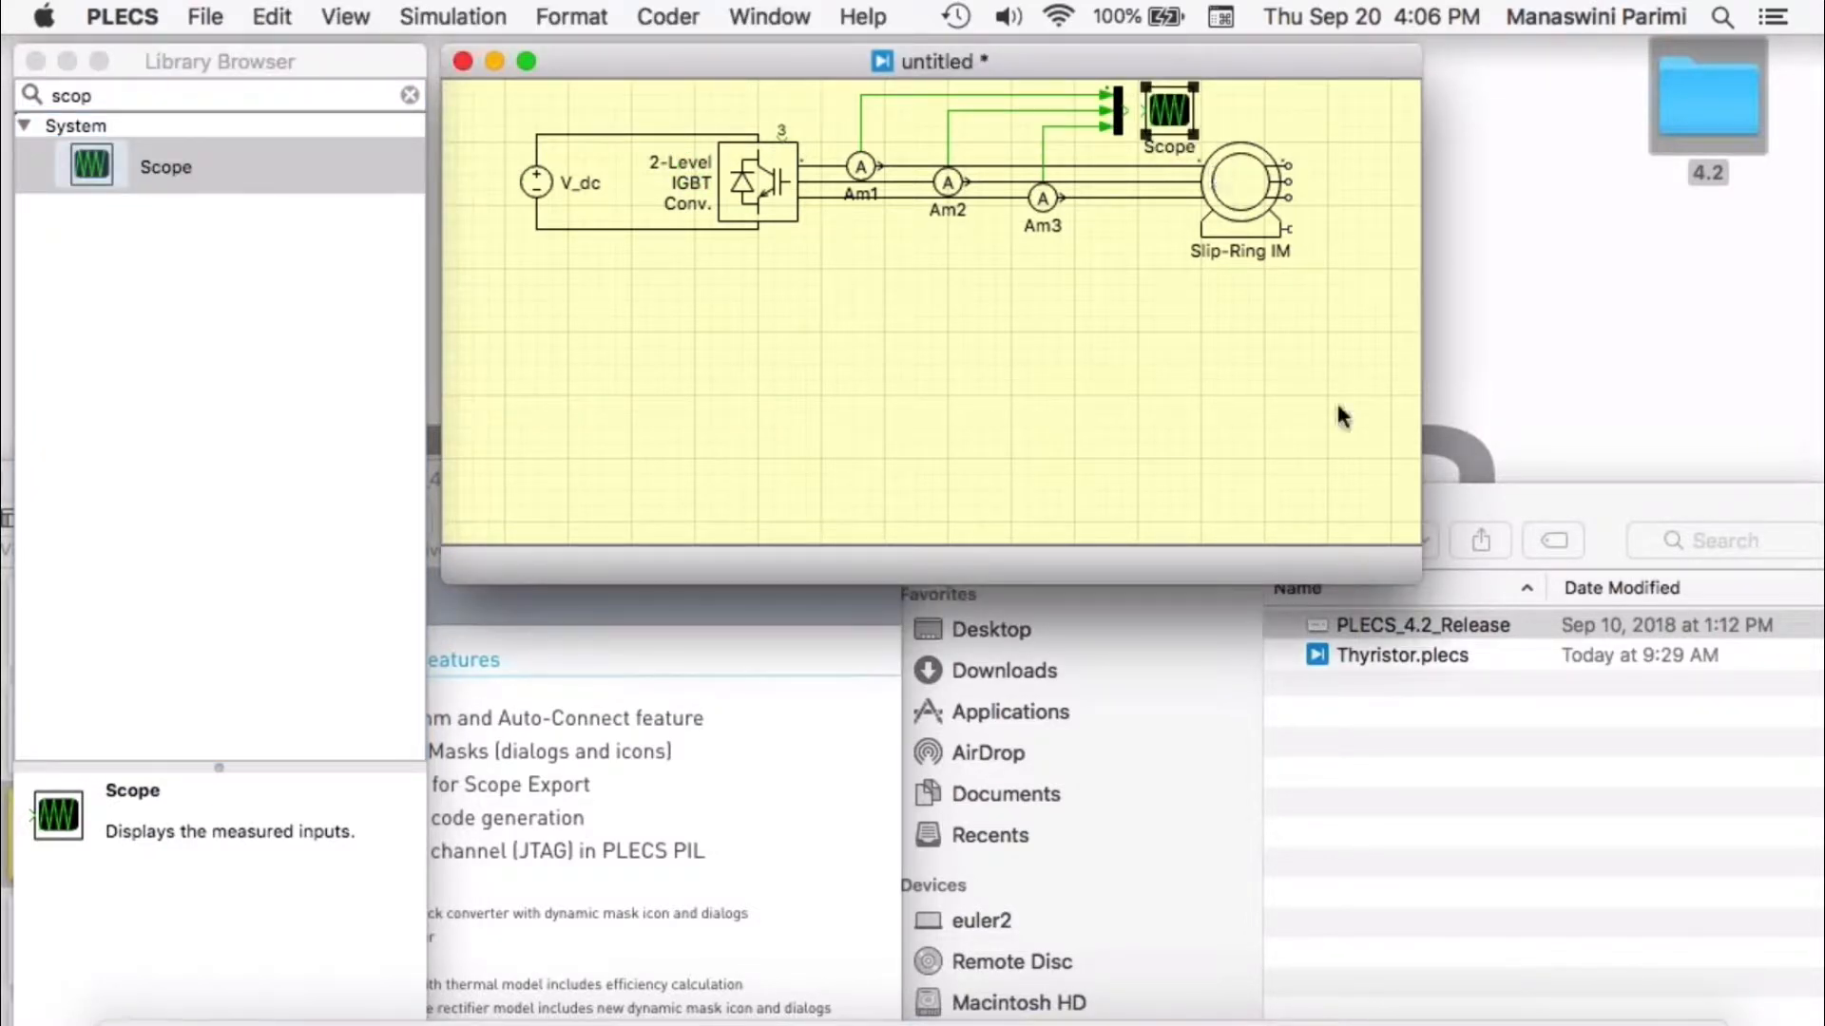
- Shift the entire circuit slightly down and move the Scope a little higher, clear of the machine
key("super+a")
left_click_drag(1250, 173, 1250, 213)
left_click(1209, 356)
left_click_drag(1168, 152, 1175, 134)
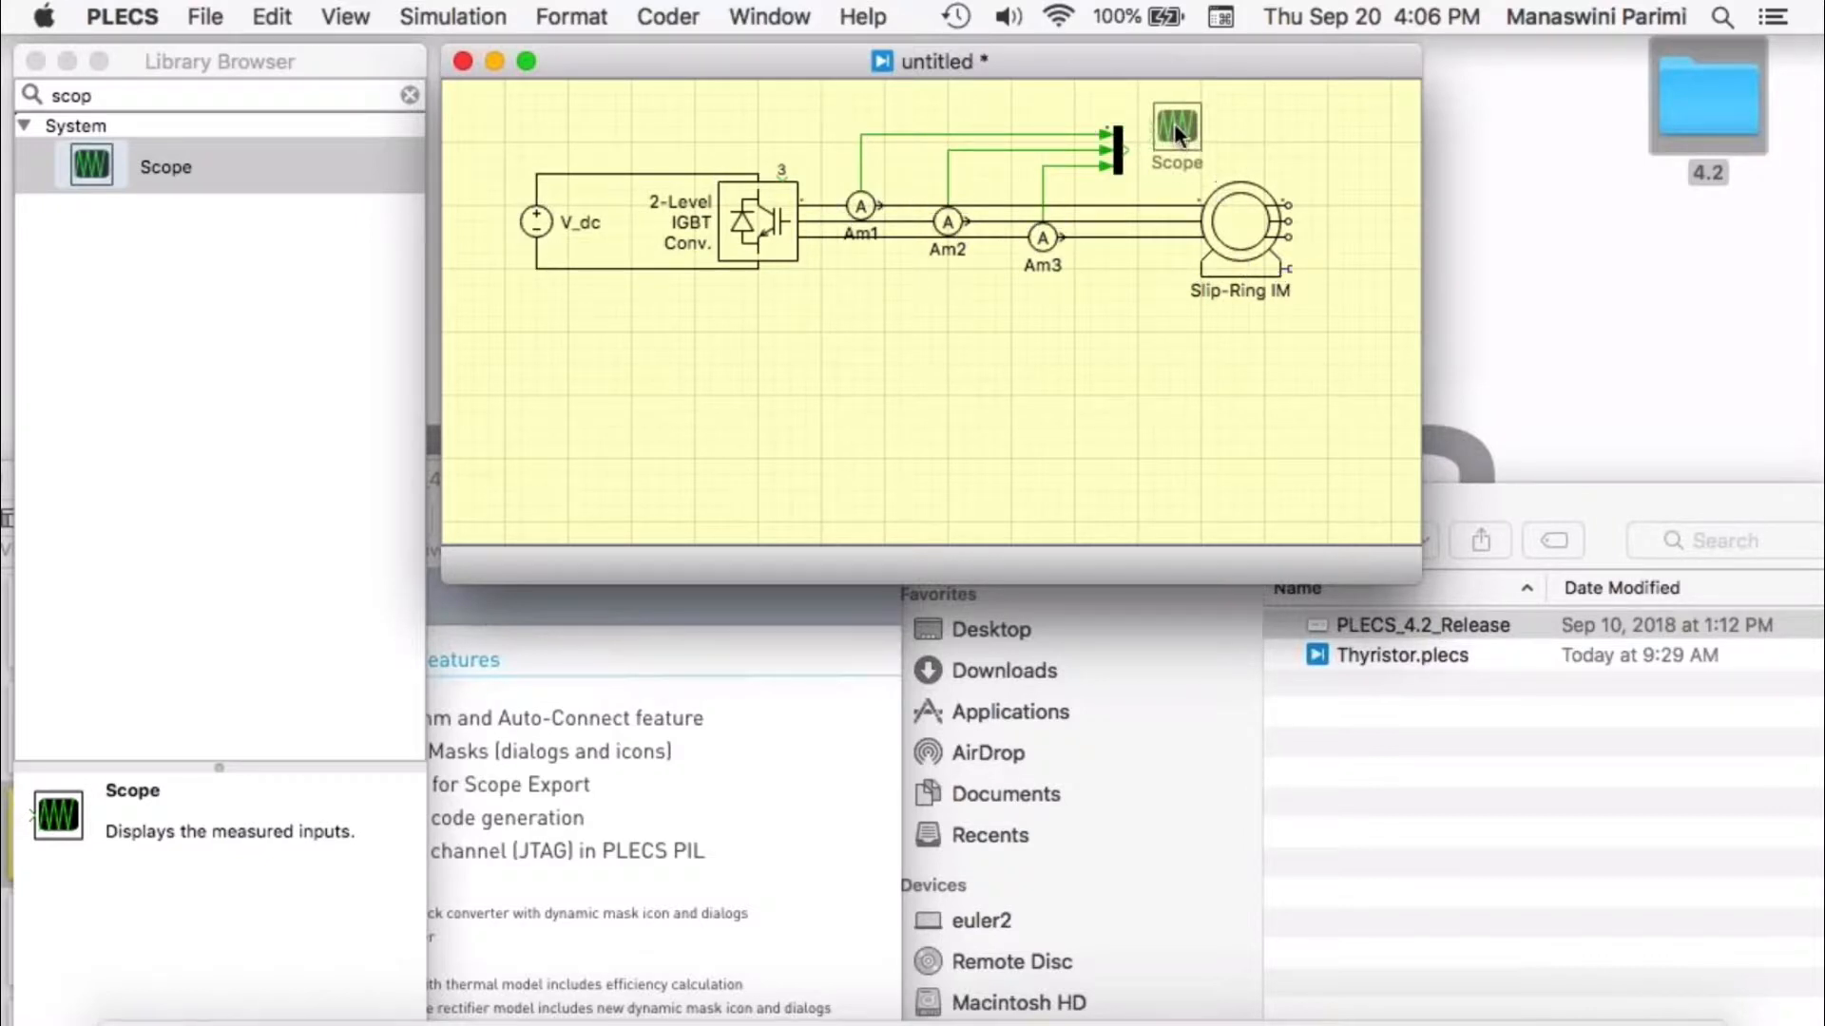
- Set the Scope's number of plots to 4
double_click(1179, 134)
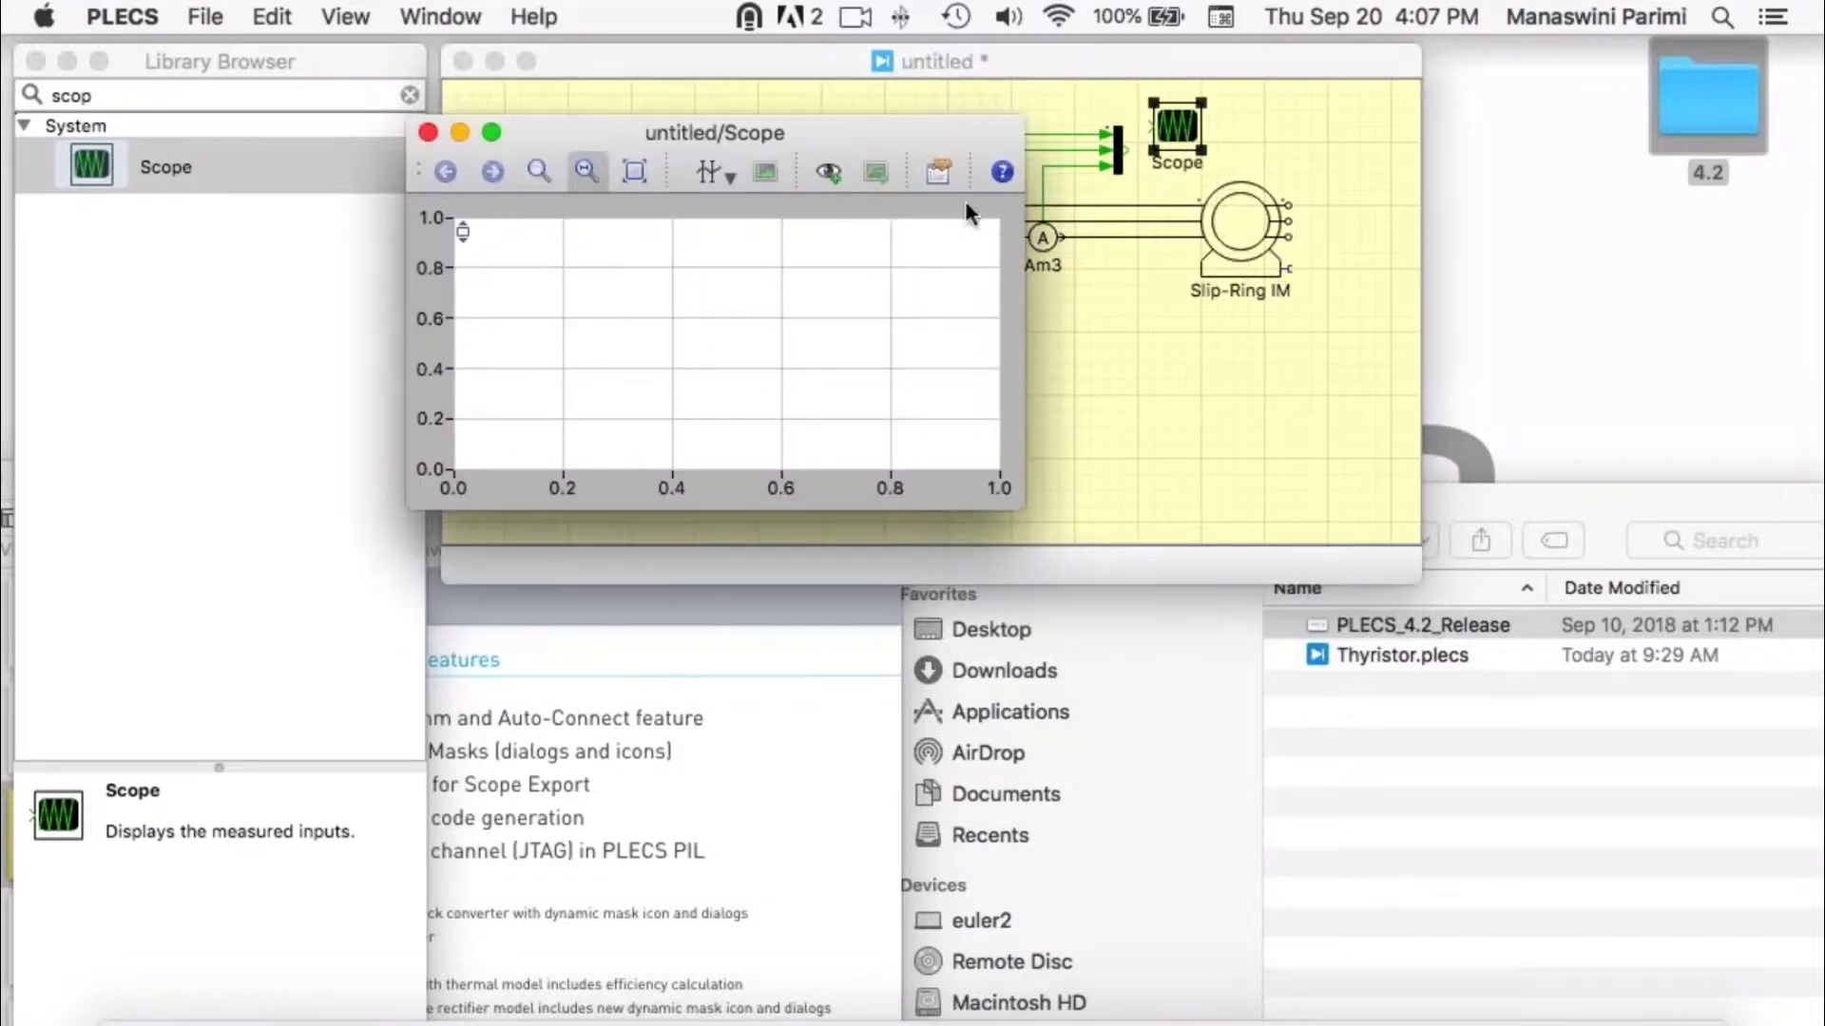
left_click(929, 169)
type("4")
left_click(550, 669)
left_click(976, 669)
- Delete the signal multiplexer with its wires and auto-connect the signal outputs of ammeters Am1, Am2 and Am3 to the Scope
left_click(1027, 127)
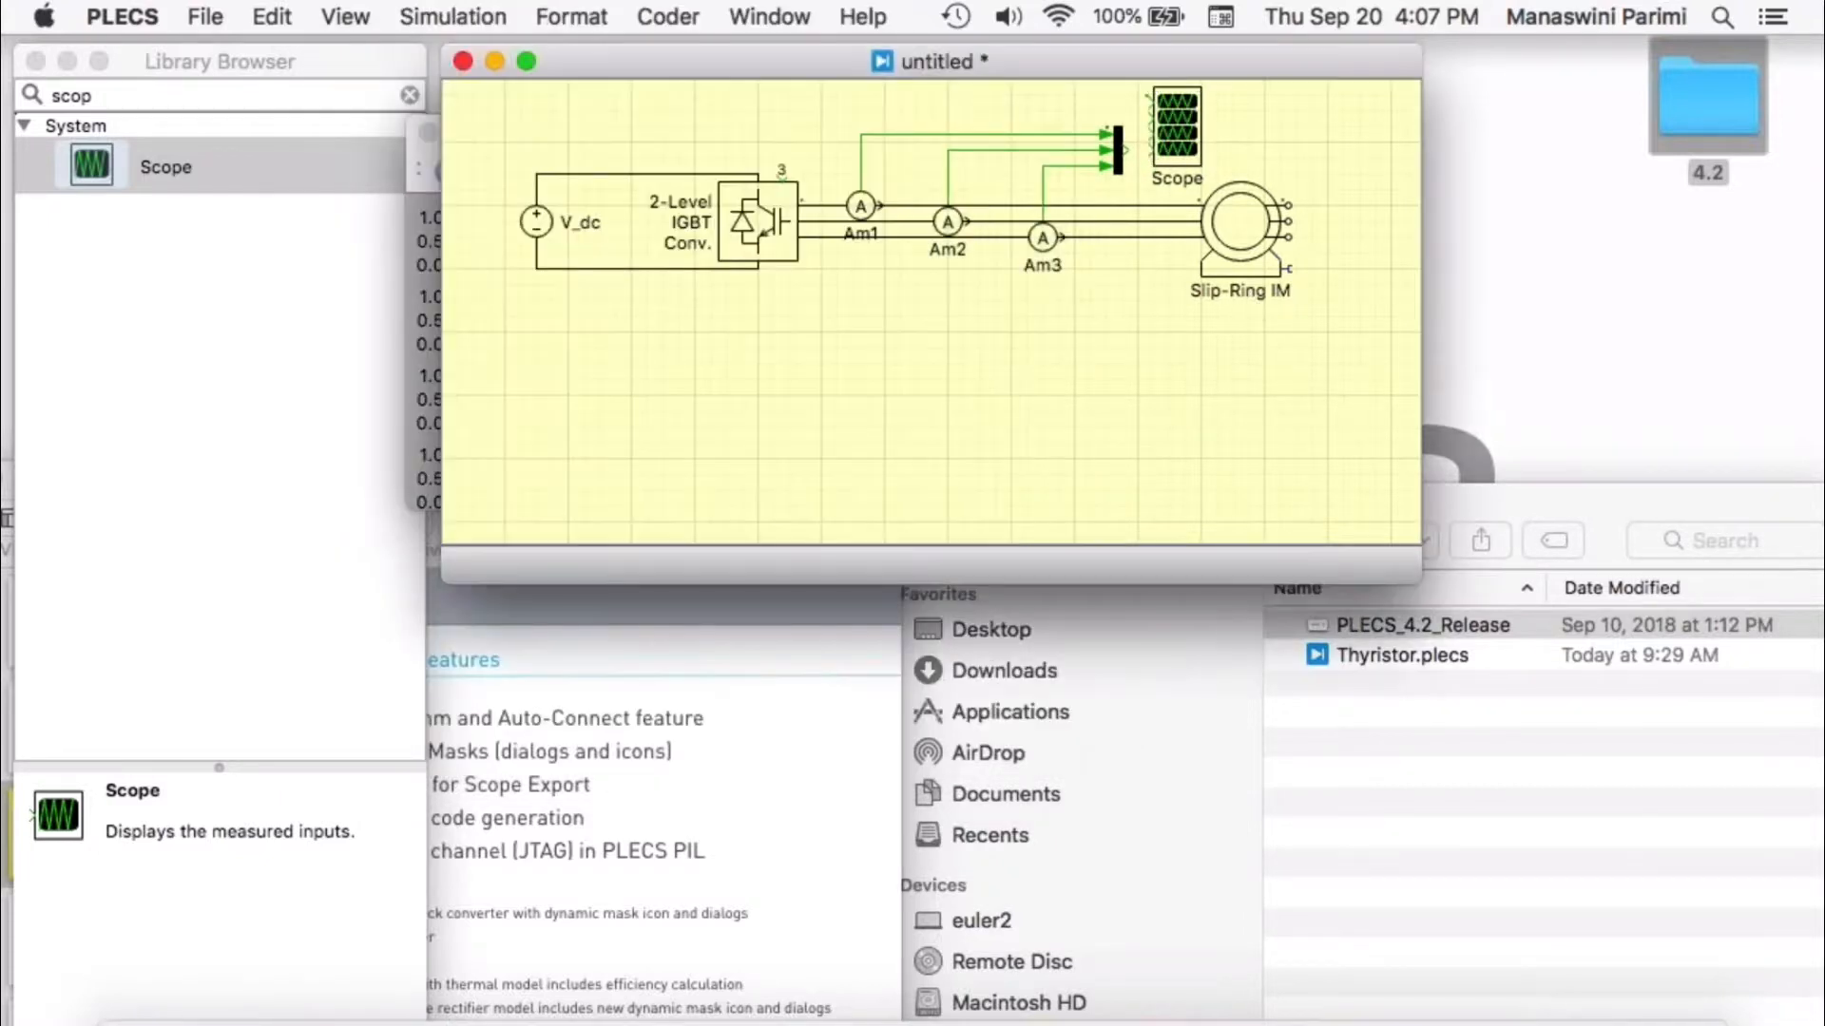
left_click_drag(1016, 115, 1117, 181)
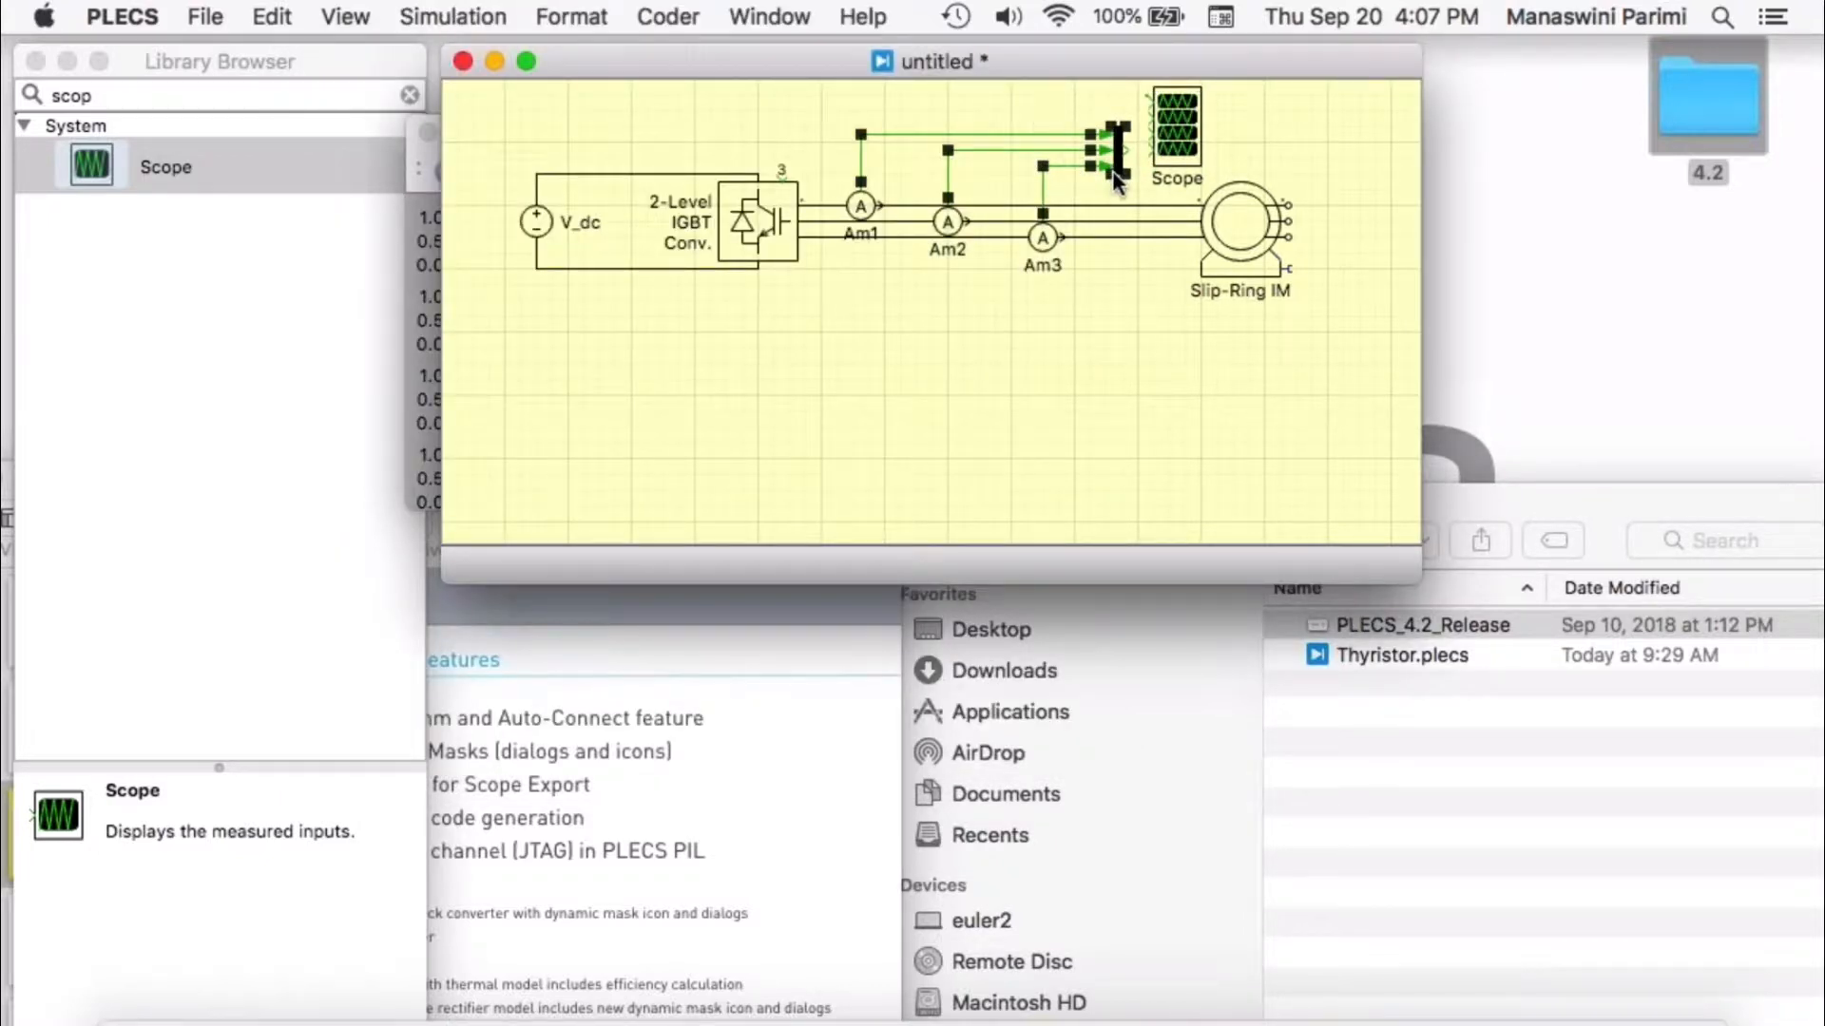
key("Delete")
left_click_drag(1104, 317, 1176, 119)
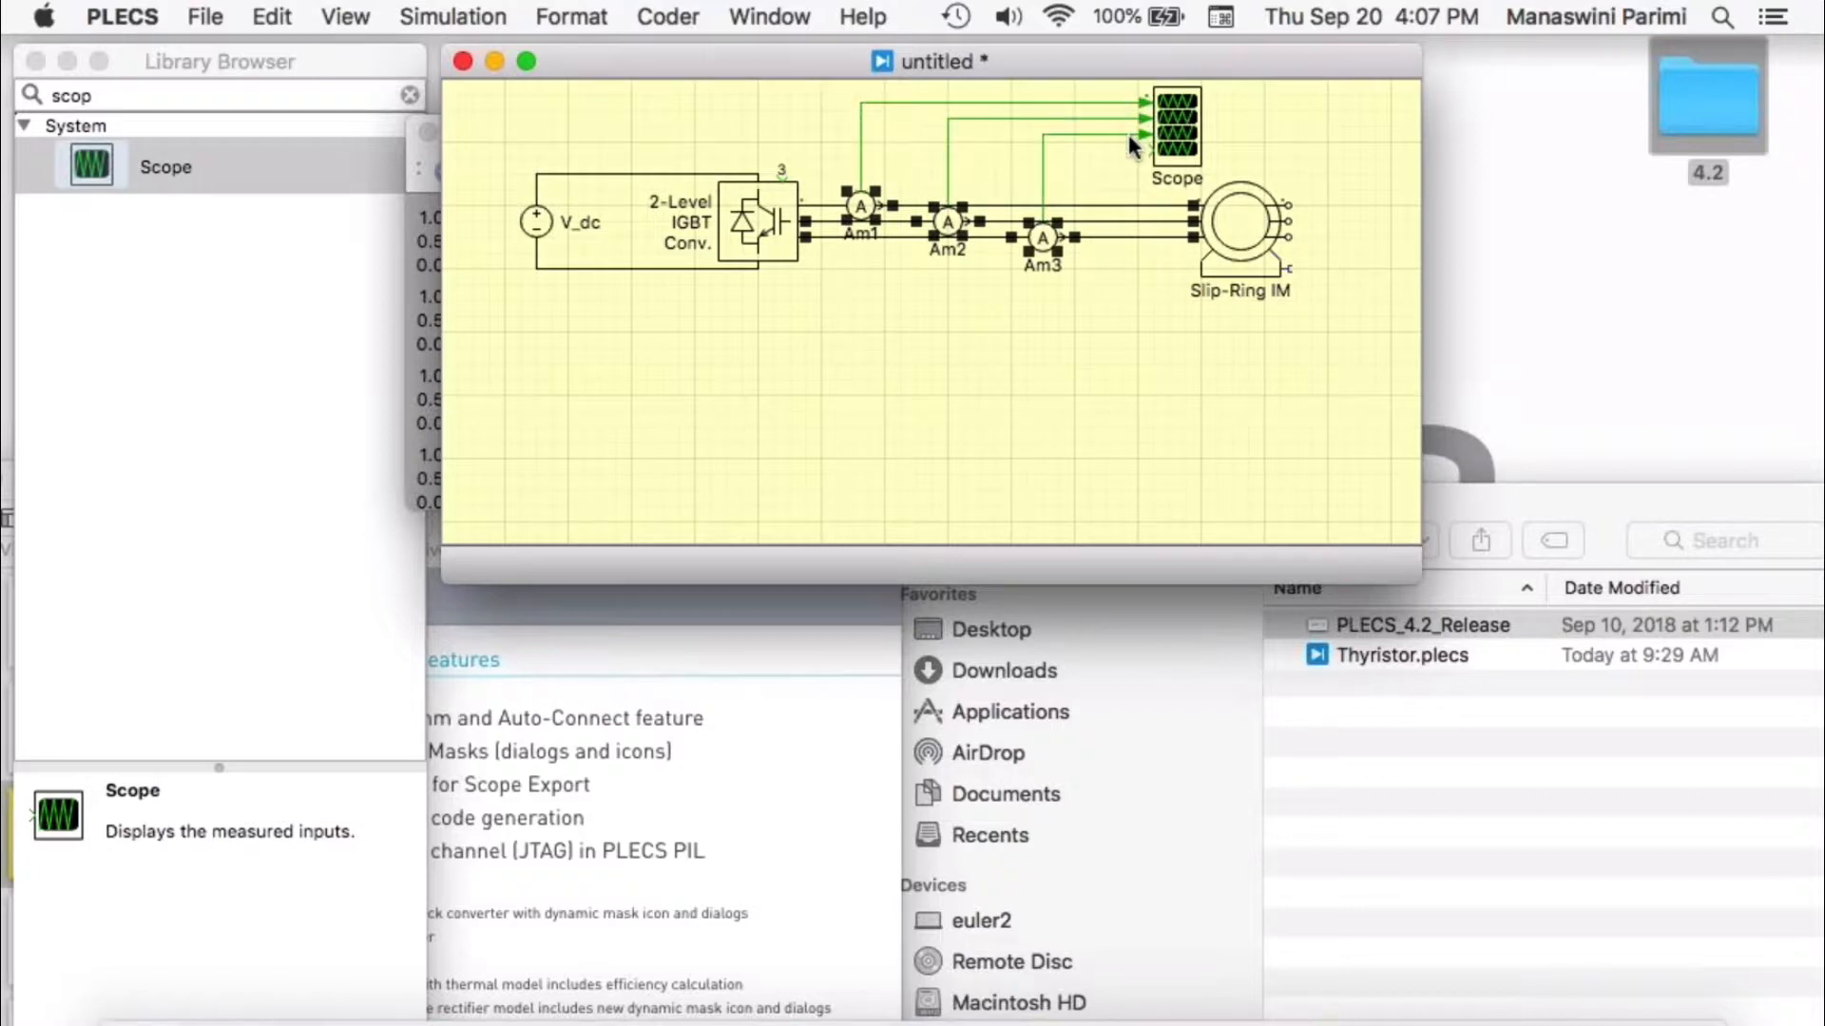
left_click(1137, 288)
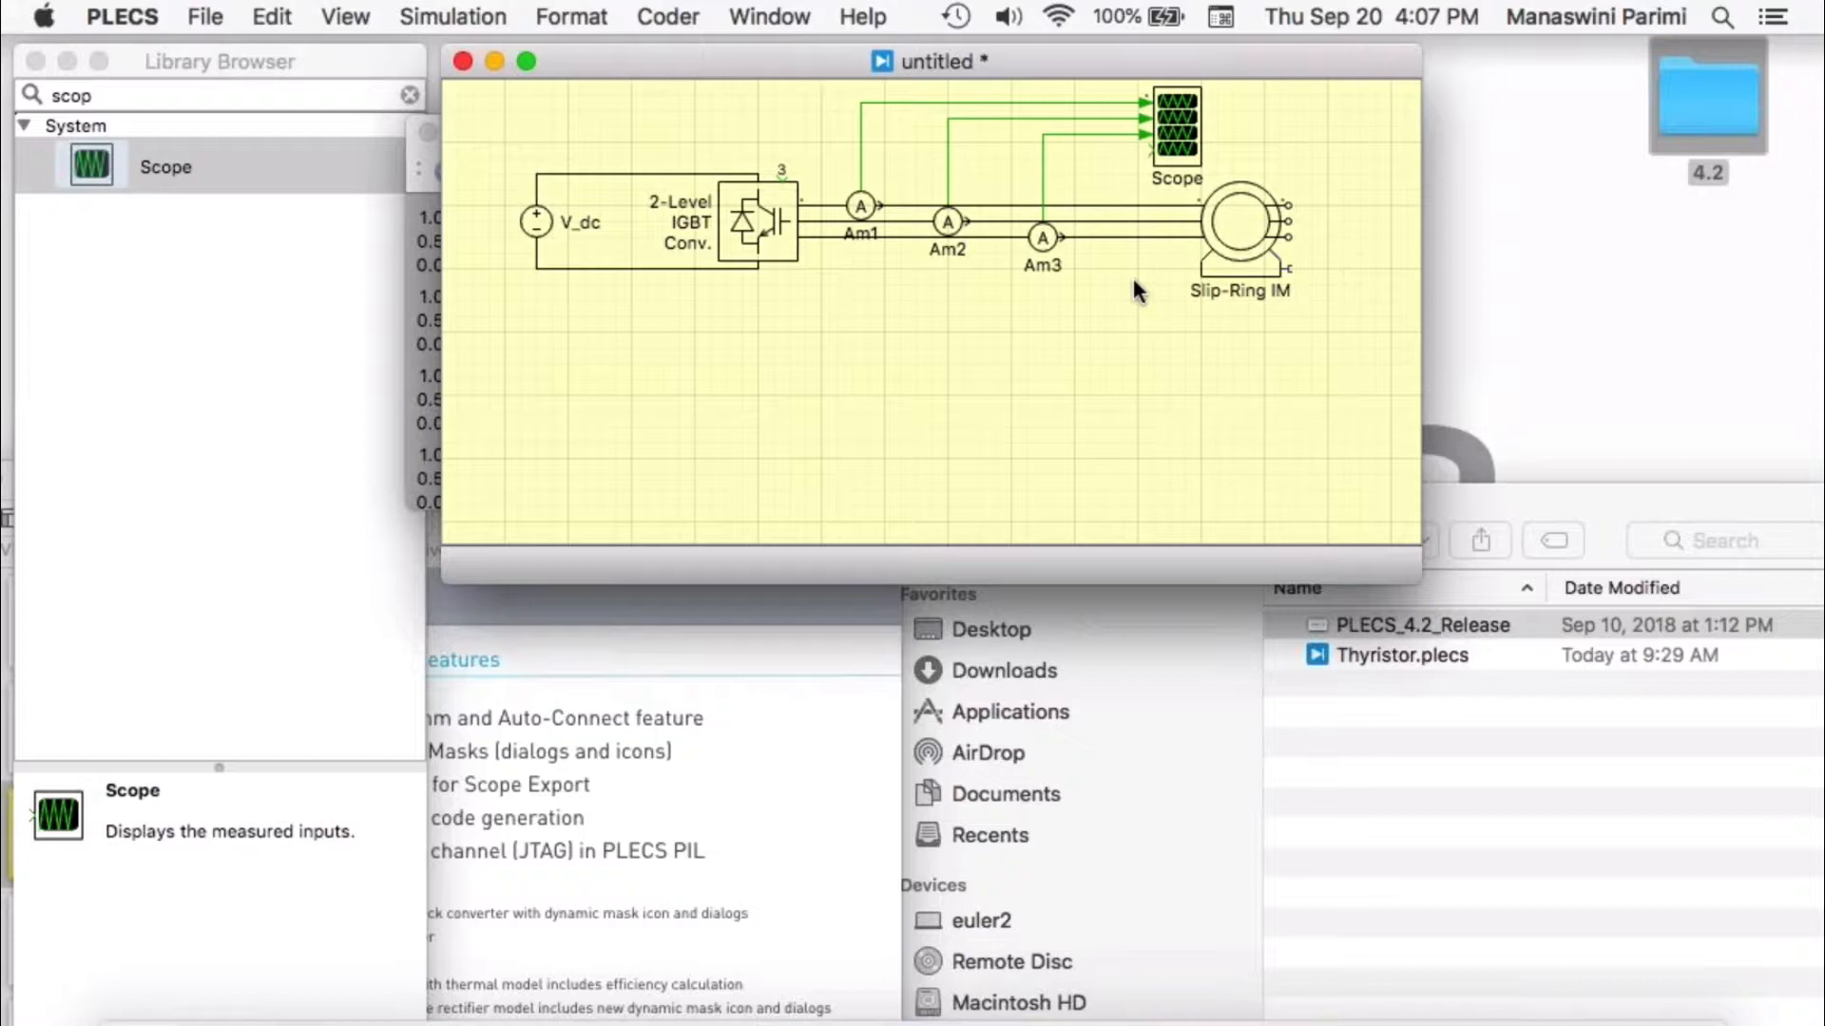
- Search the library for "sin" and place a Sine Wave Generator below the V_dc source
left_click(179, 95)
type("sin")
left_click_drag(123, 190, 533, 361)
- Search the library for "cont", enlarge the schematic window, and stack three controlled voltage sources in a column right of the Sine Wave block
left_click(176, 95)
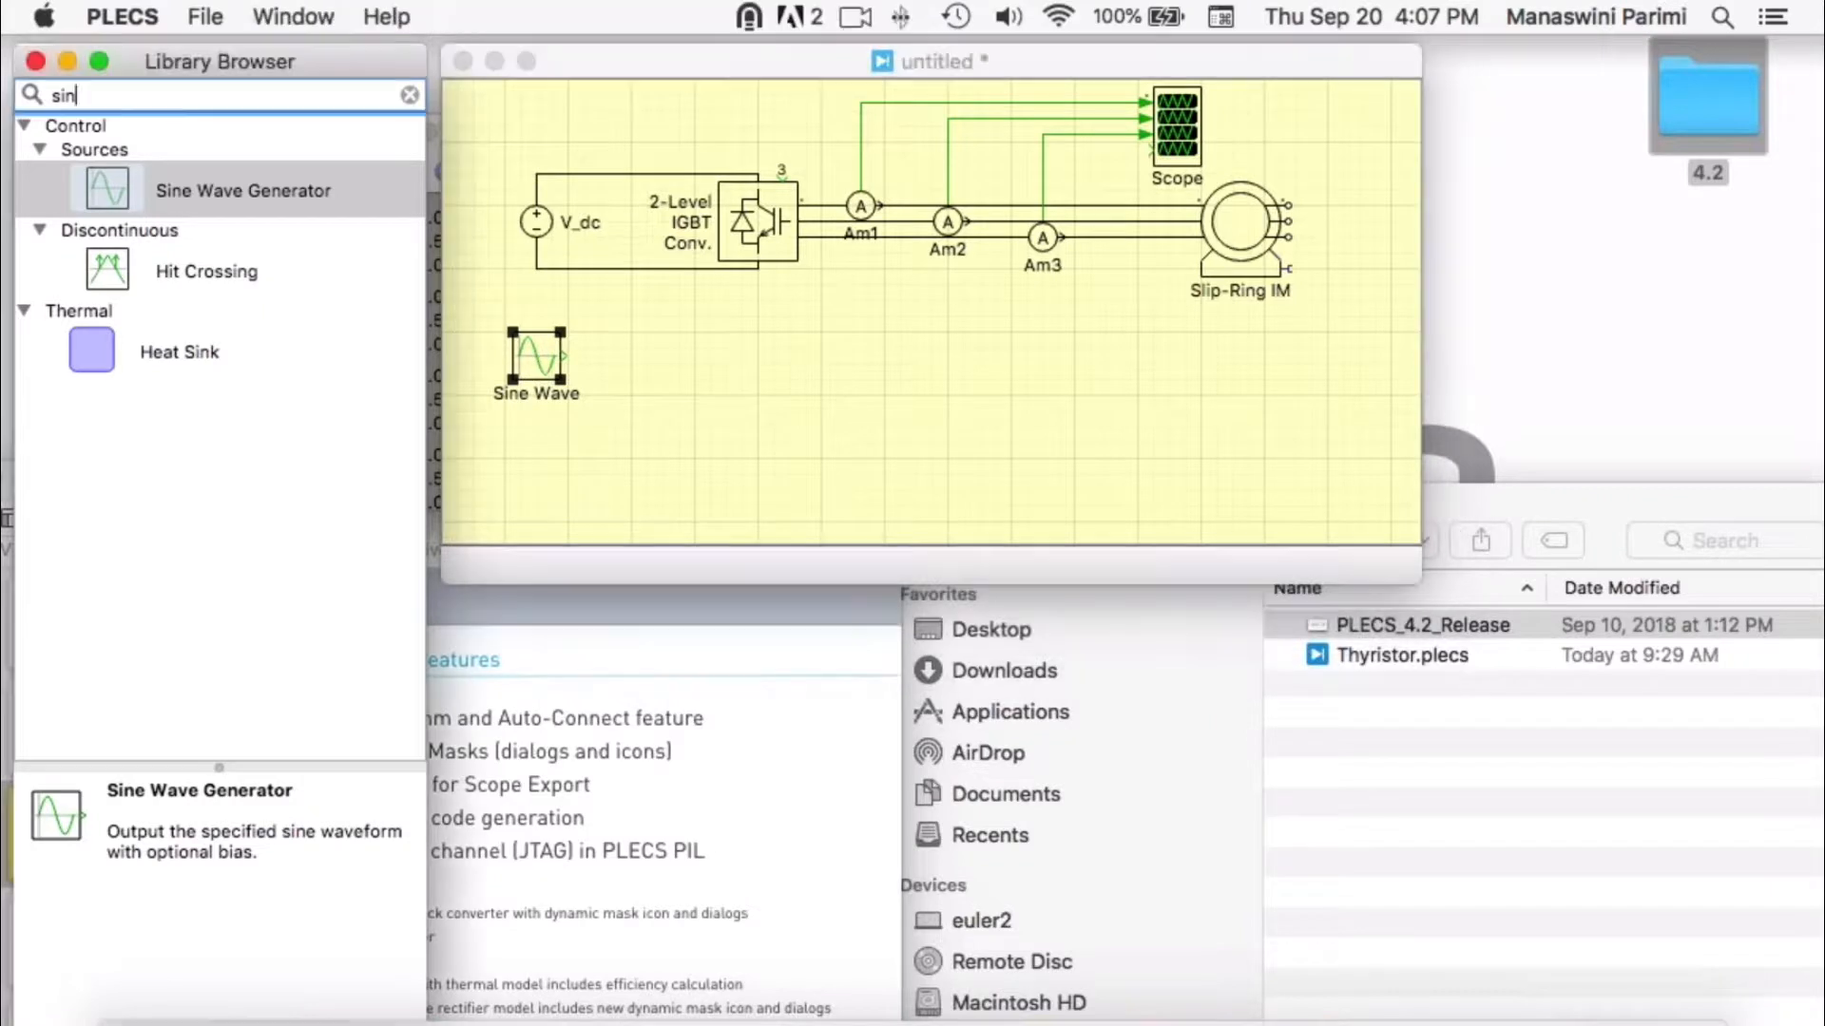
type("con")
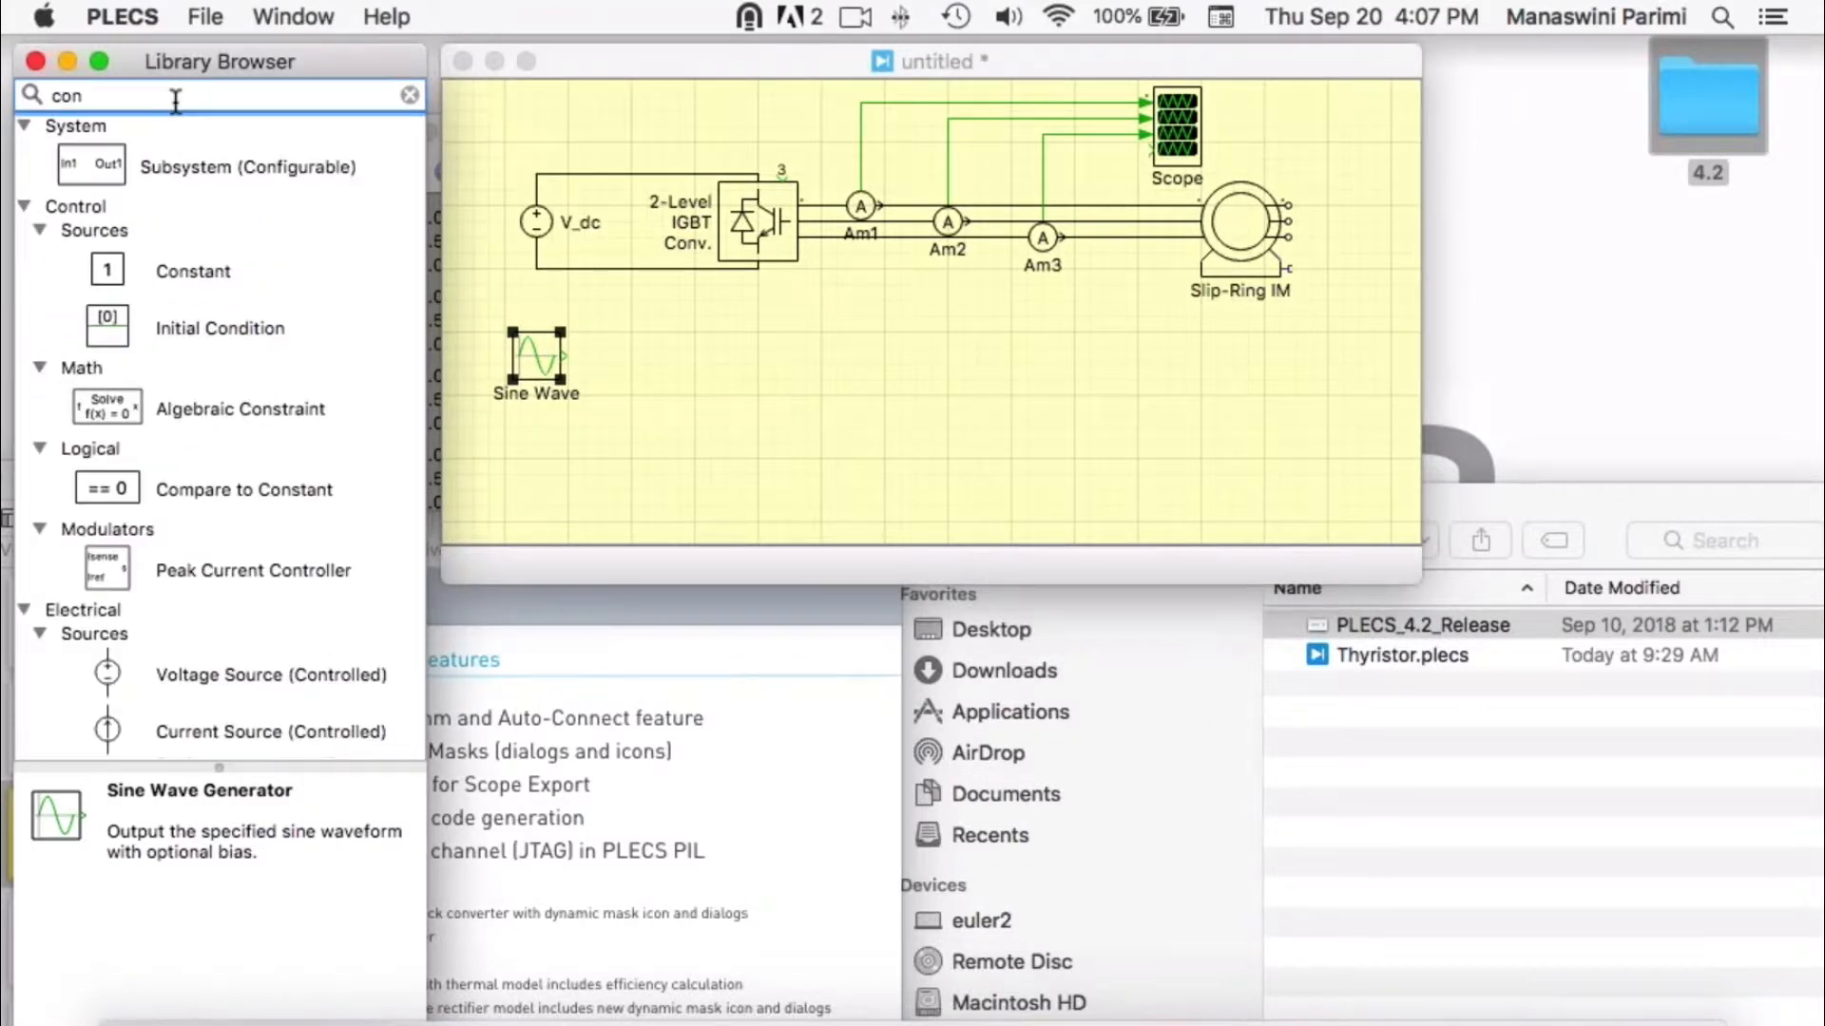
type("t")
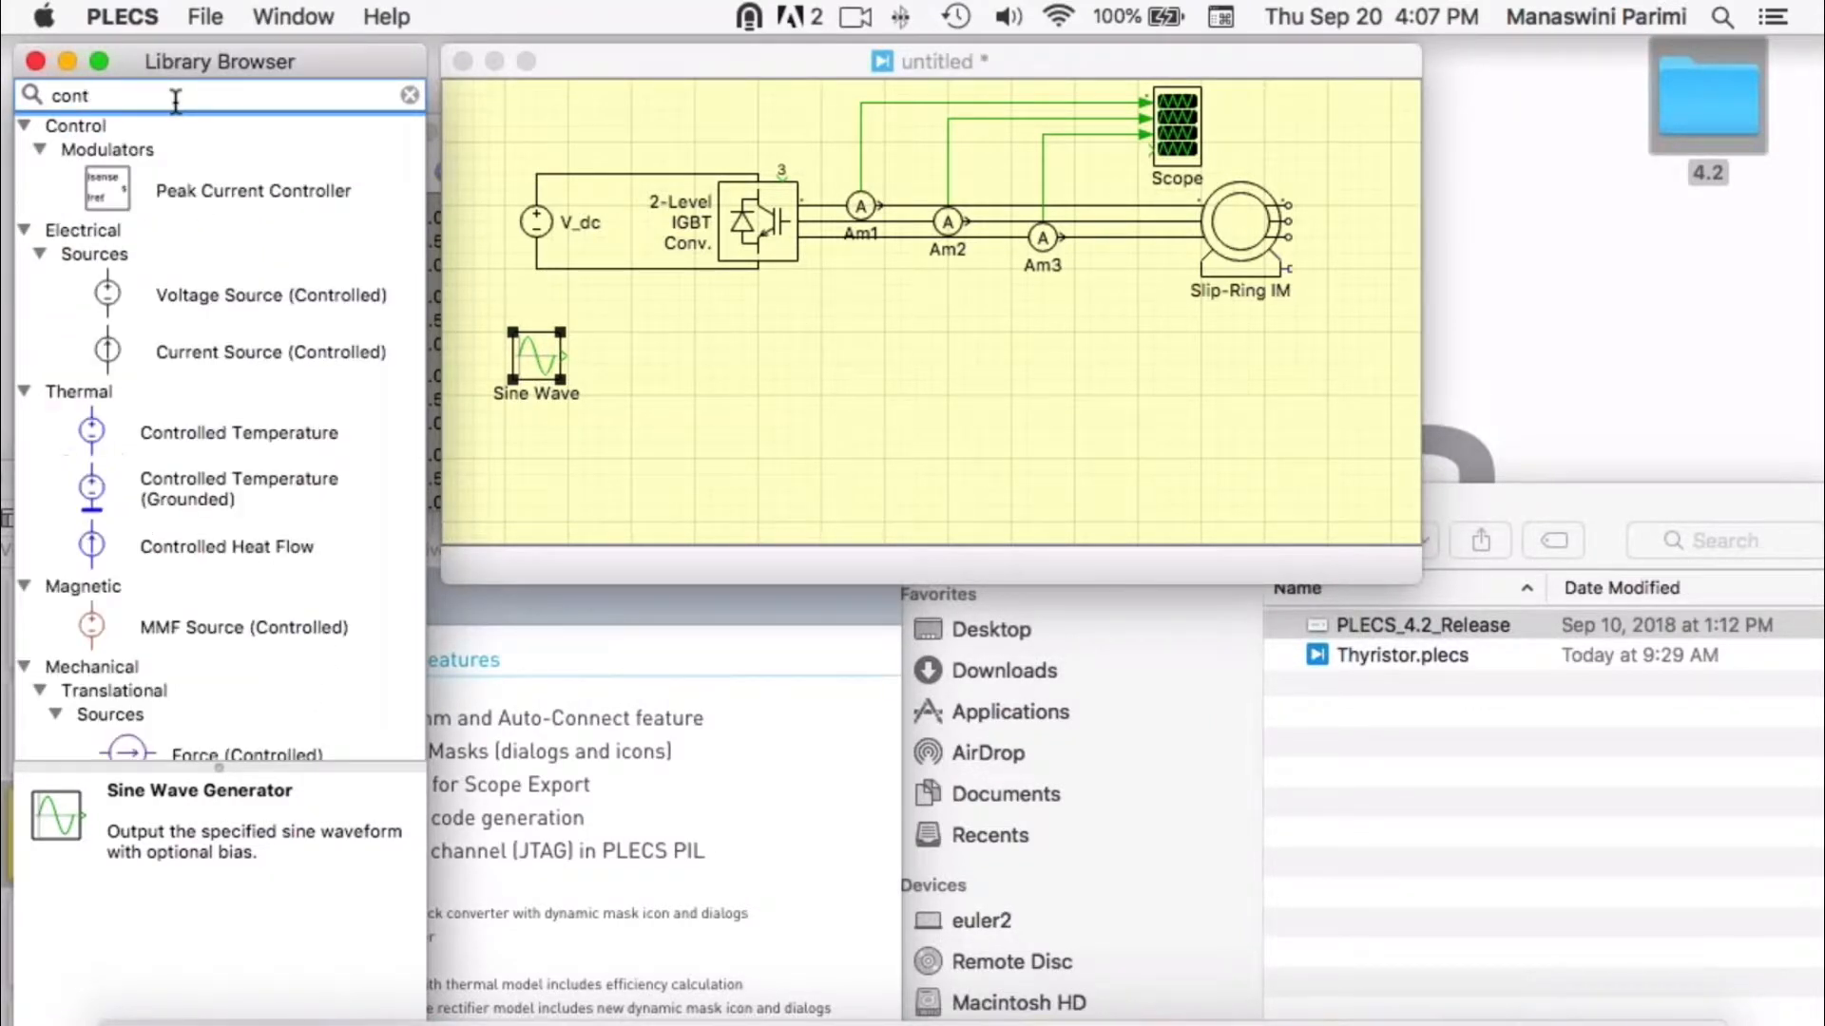
left_click_drag(118, 286, 727, 418)
left_click_drag(1420, 582, 1453, 744)
left_click_drag(728, 424, 731, 530)
left_click(775, 504)
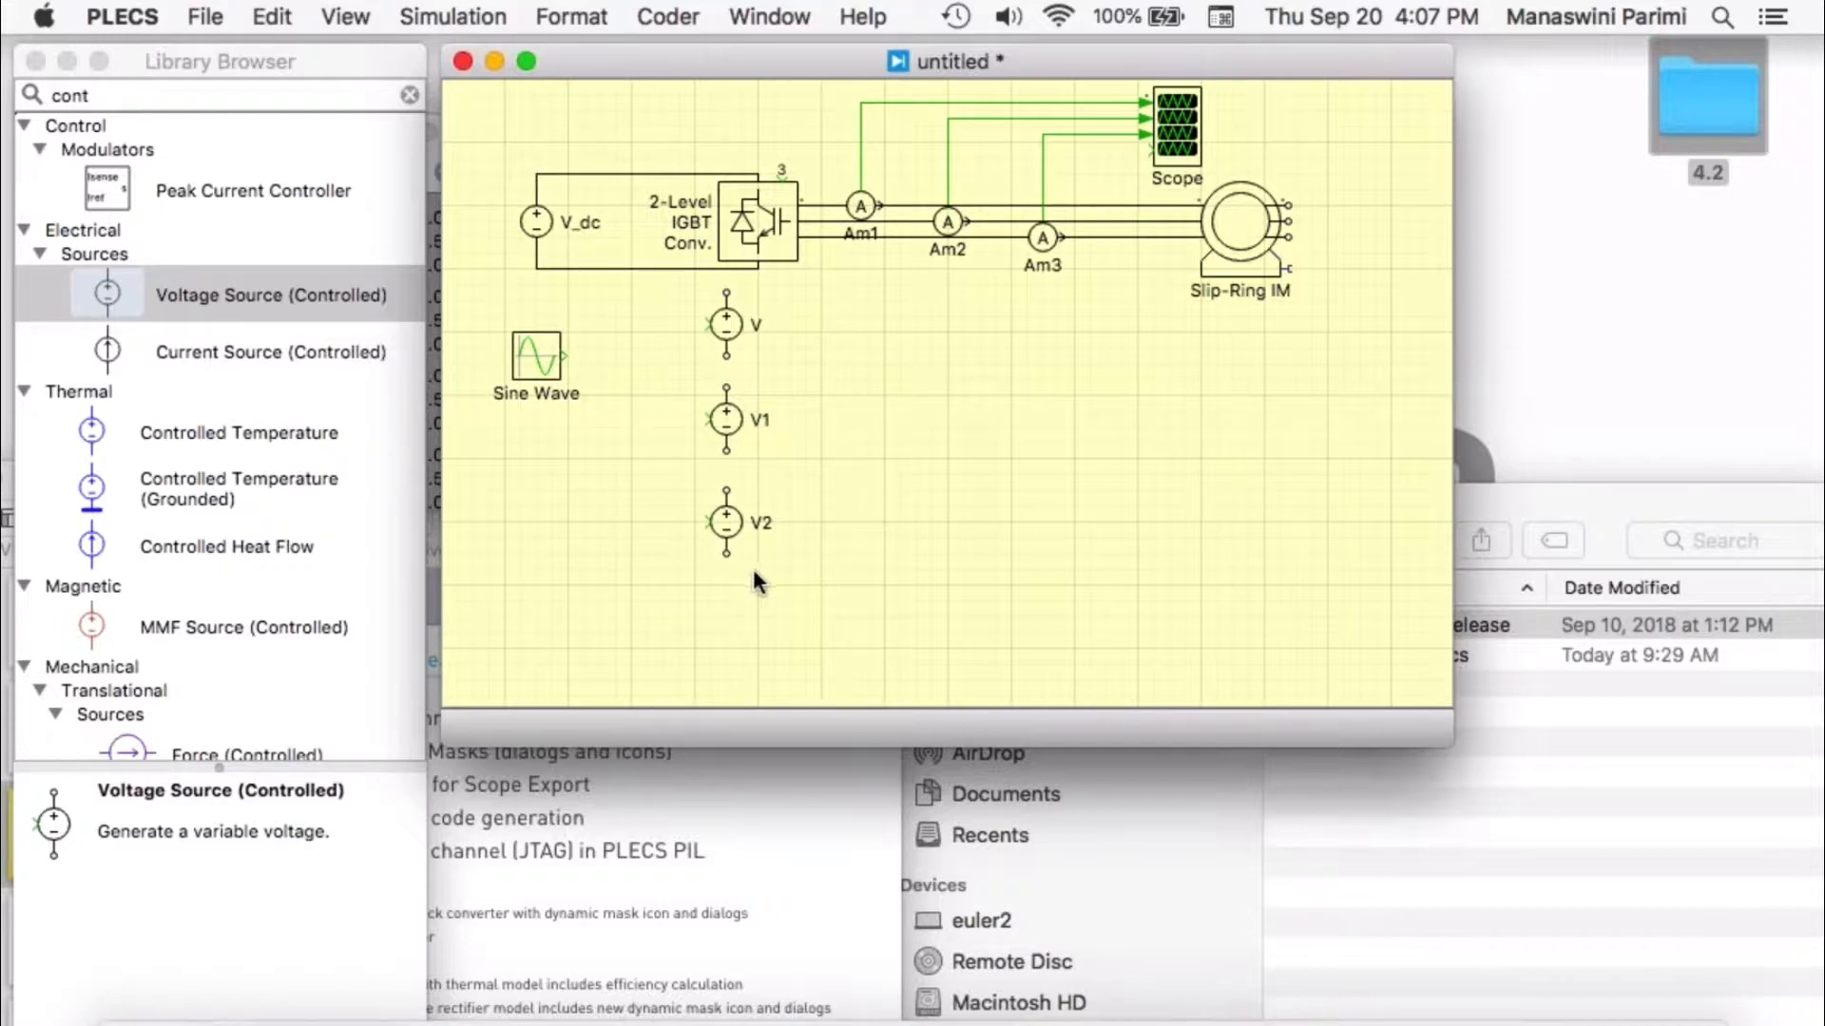
- Auto-connect the Sine Wave output to the inputs of all three controlled voltage sources at once
left_click_drag(844, 577, 686, 300)
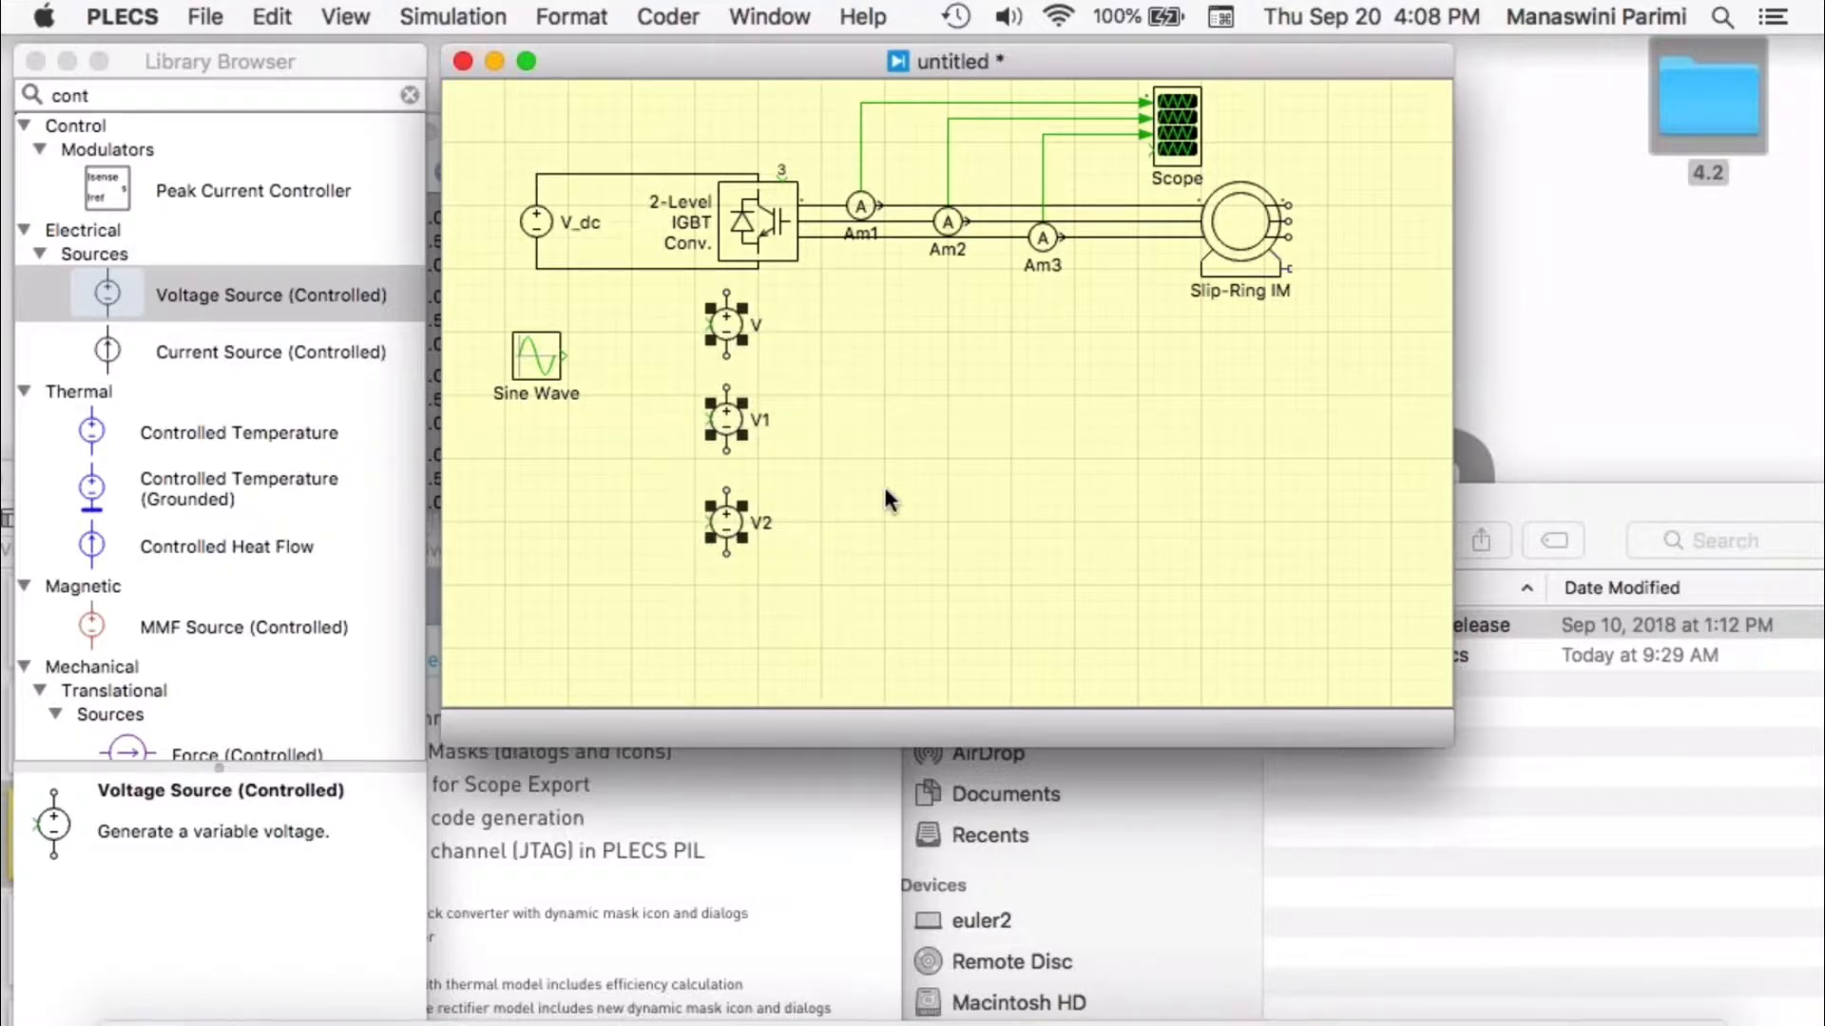
left_click(535, 354, "ctrl")
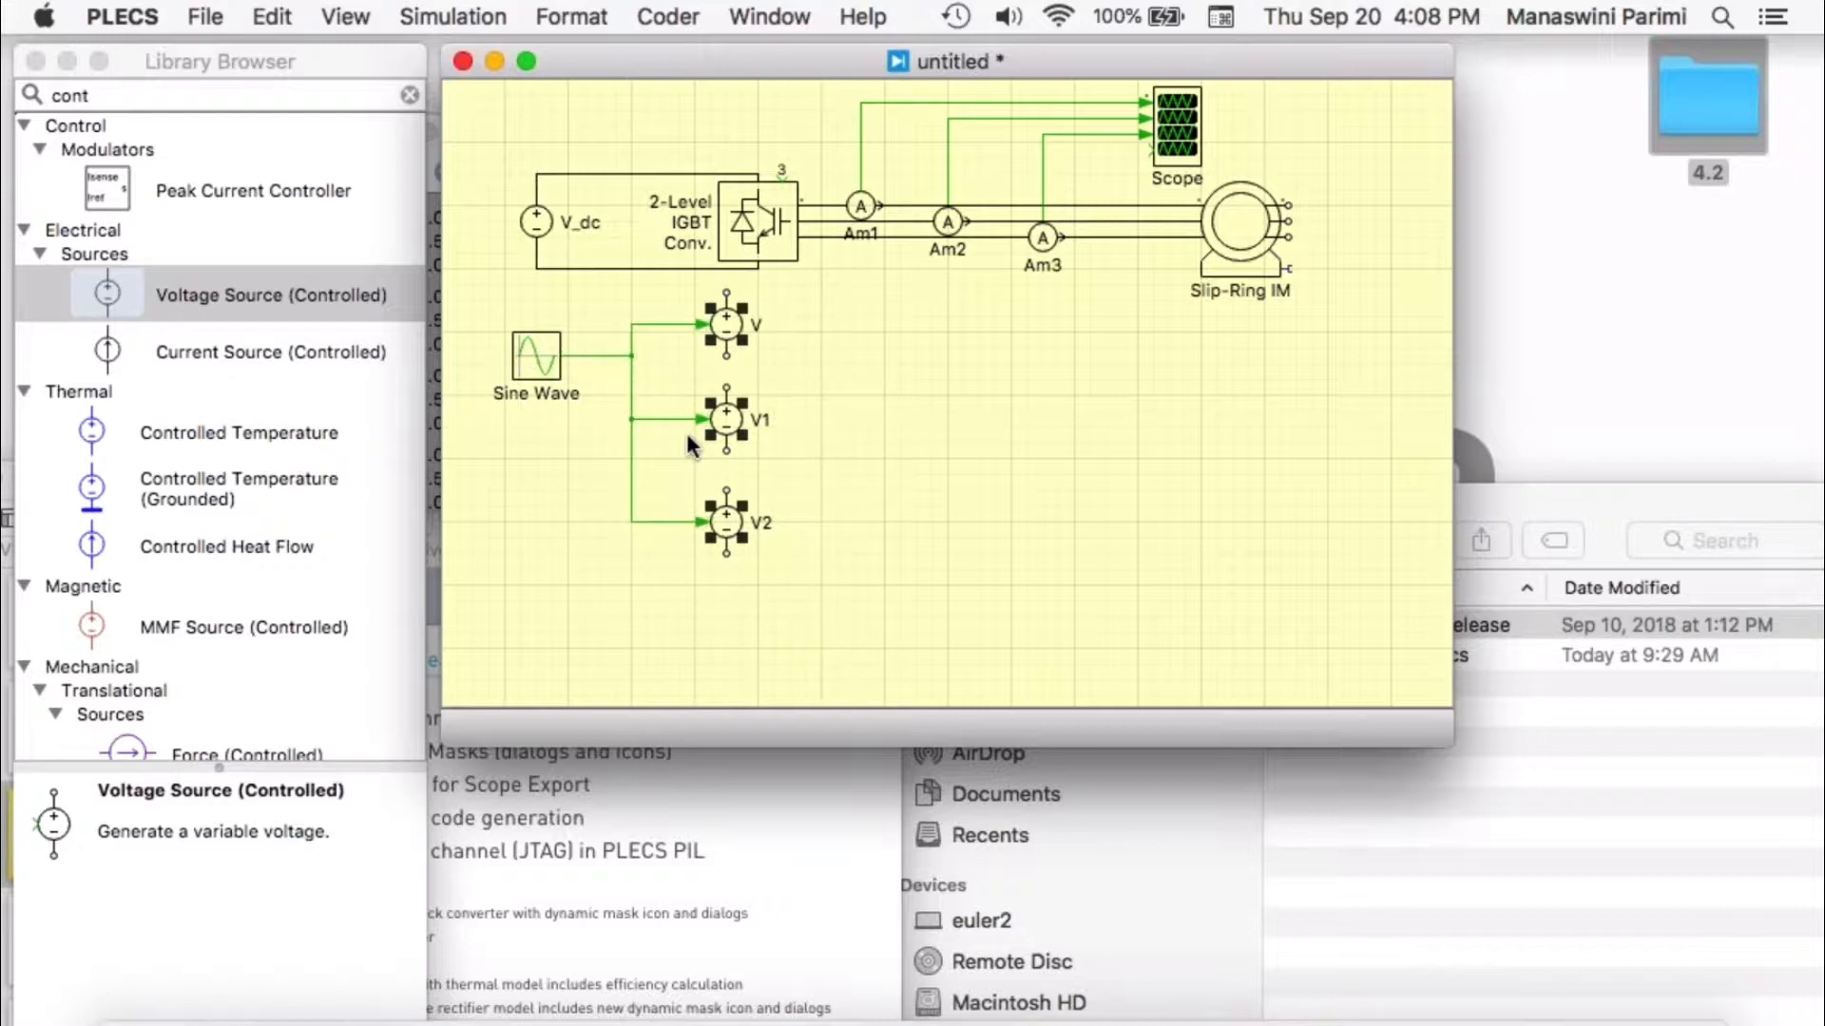
left_click(876, 427)
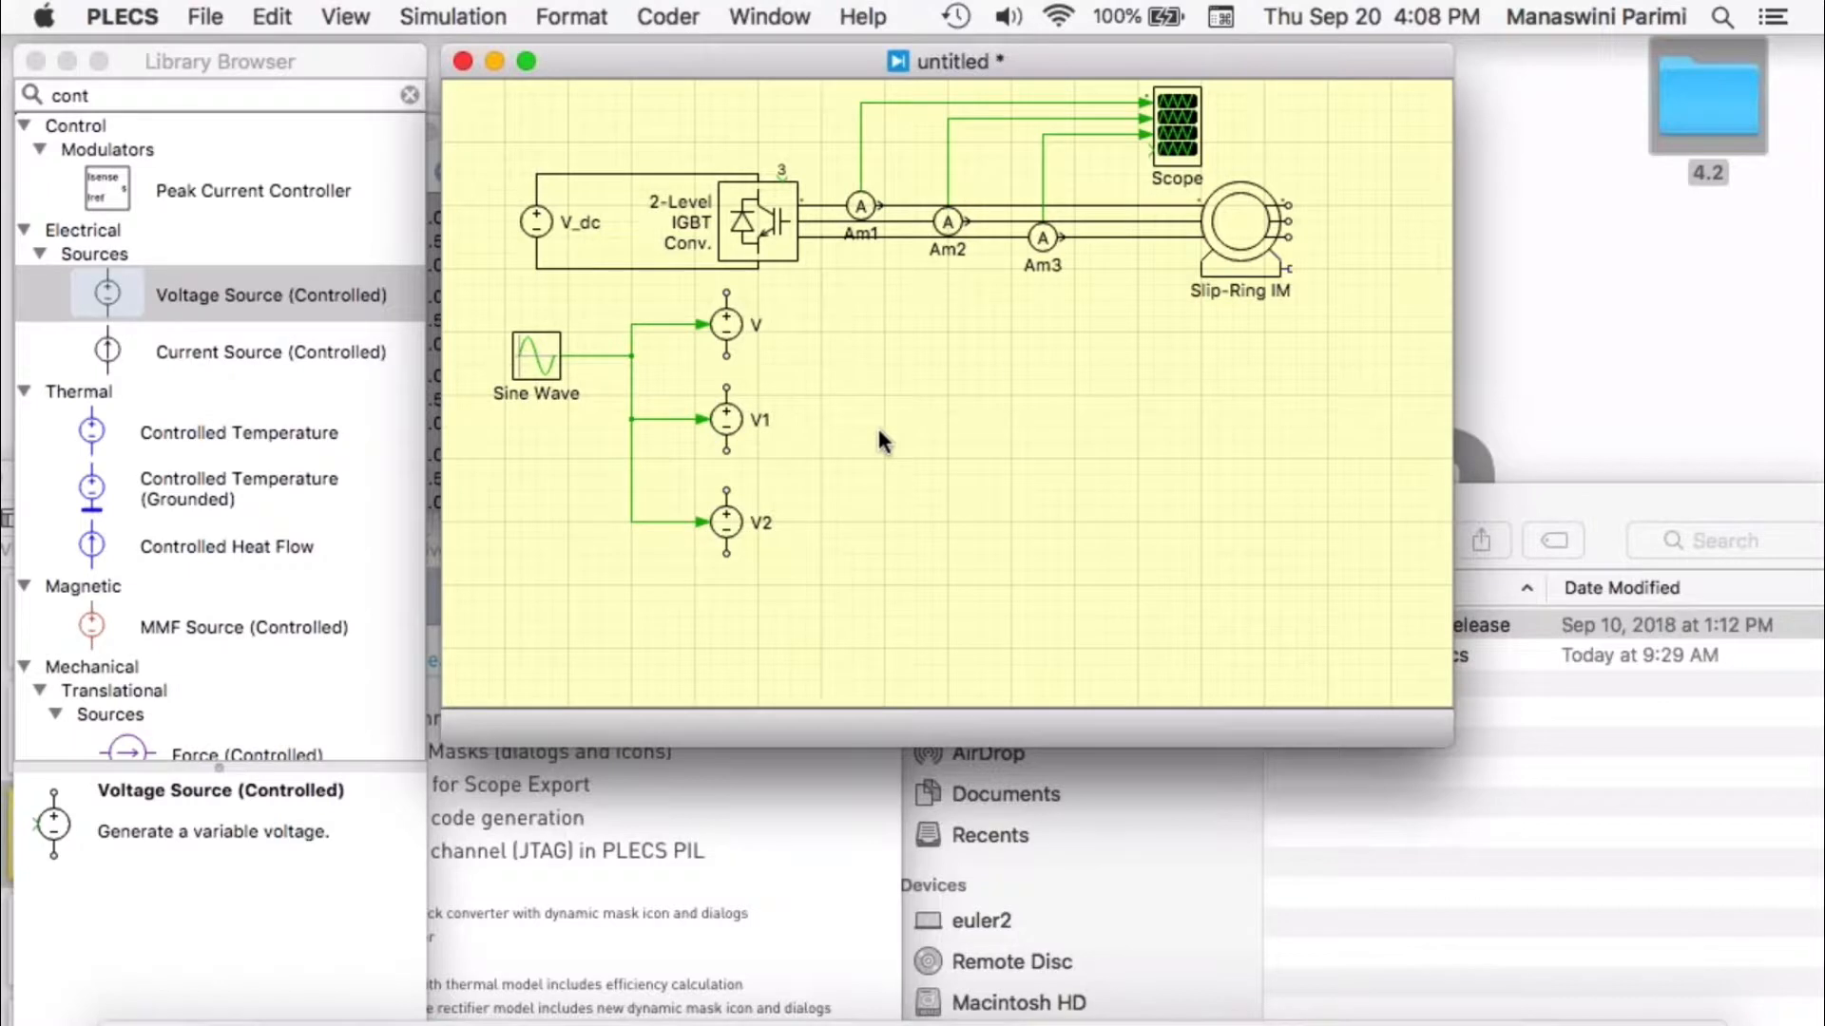
- Search the library for "res", place four resistors in a row right of the voltage sources and auto-connect them in parallel
key("super+l")
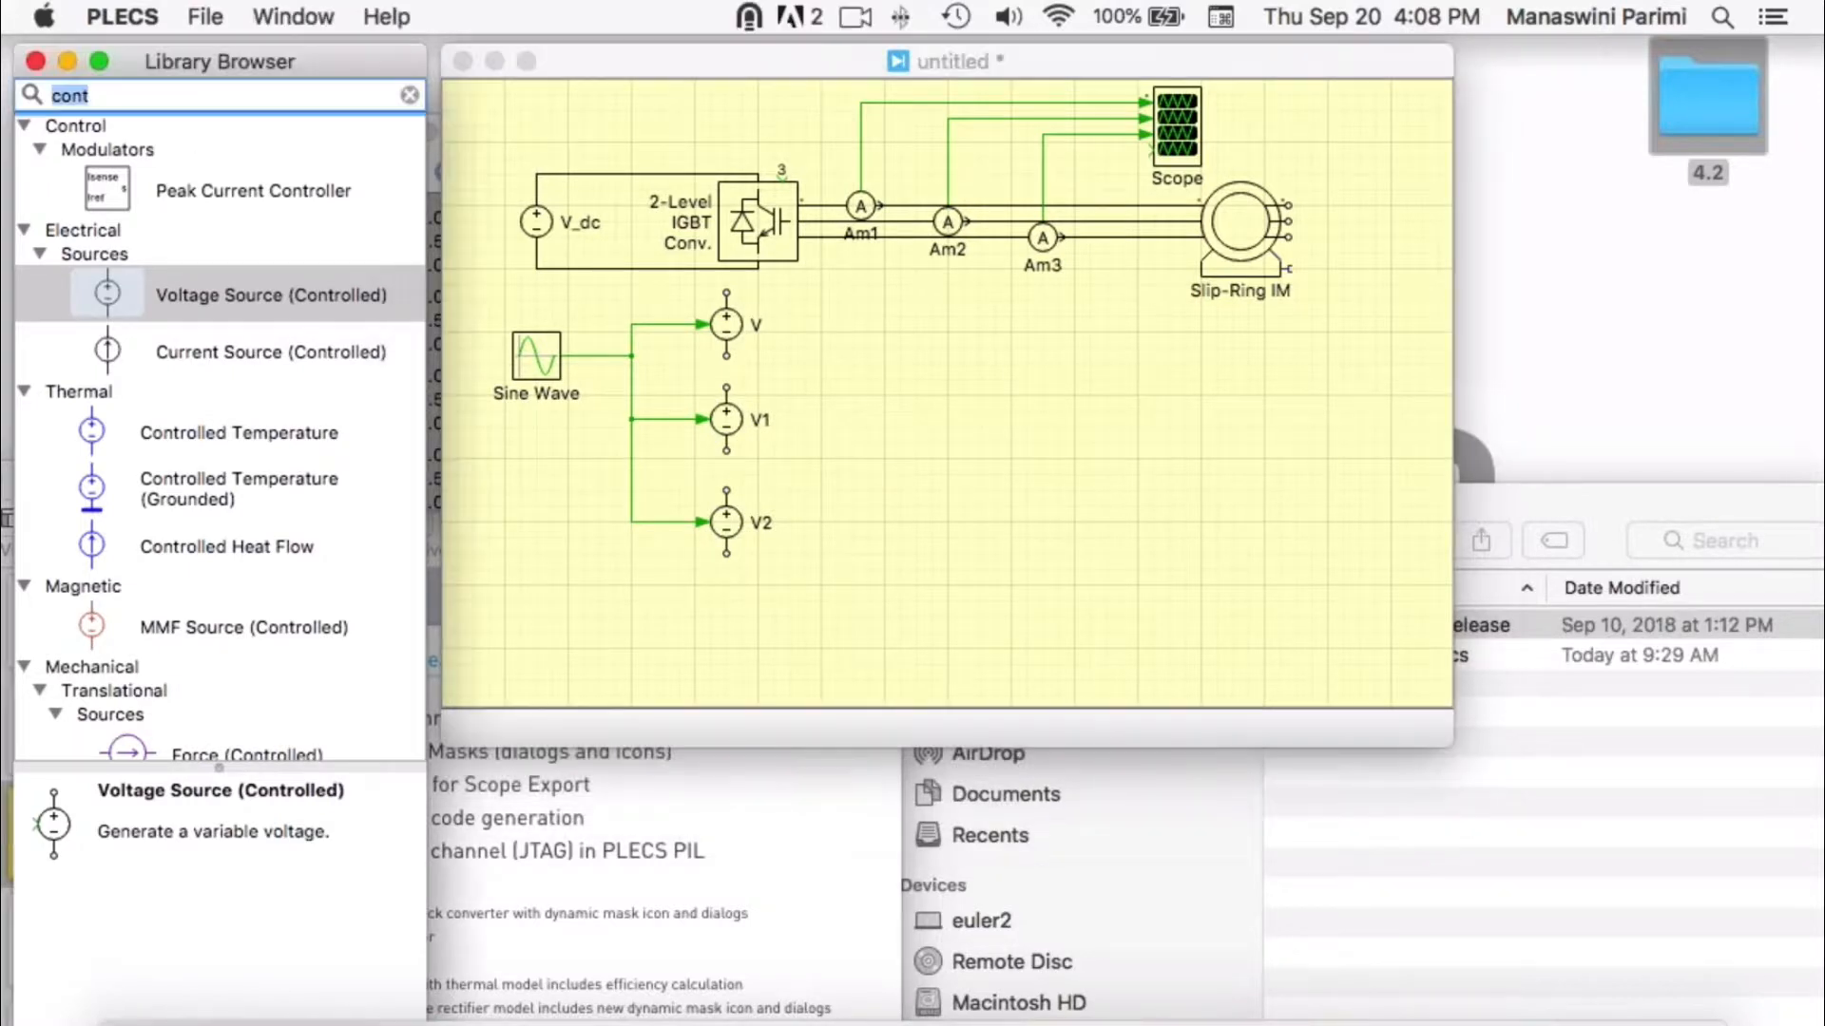
type("res")
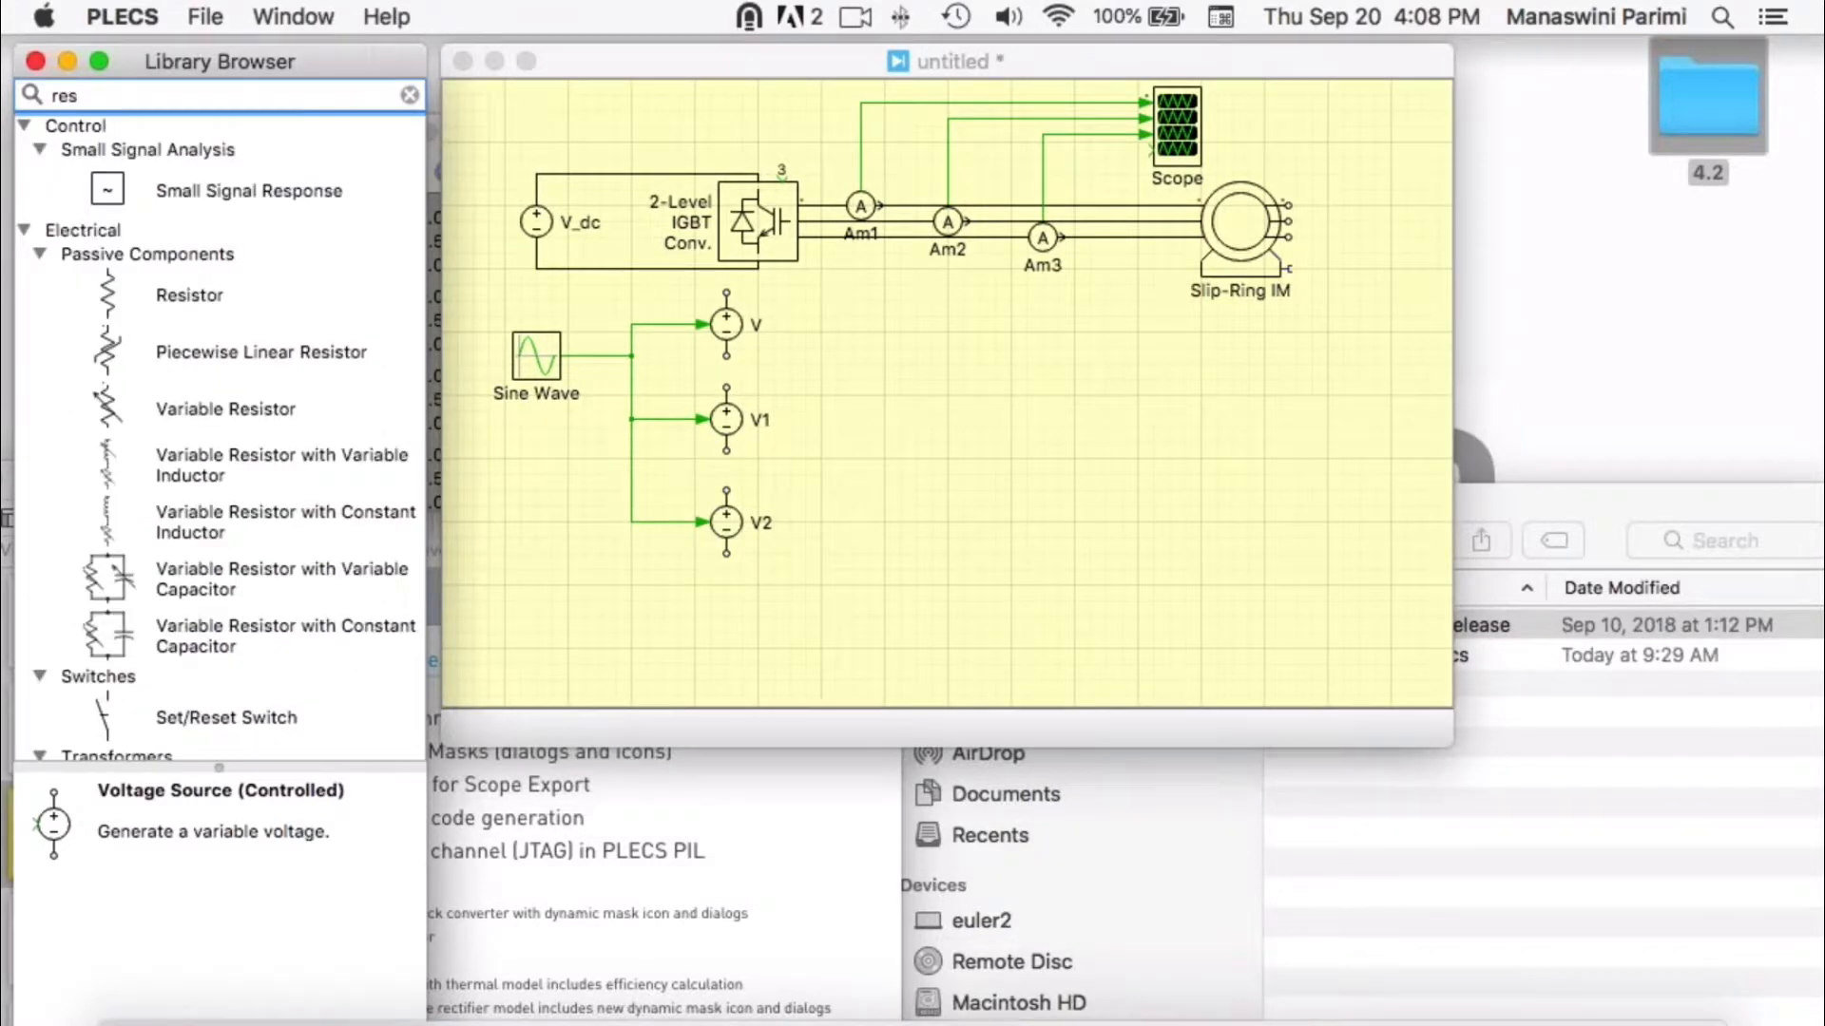
left_click_drag(130, 294, 867, 352)
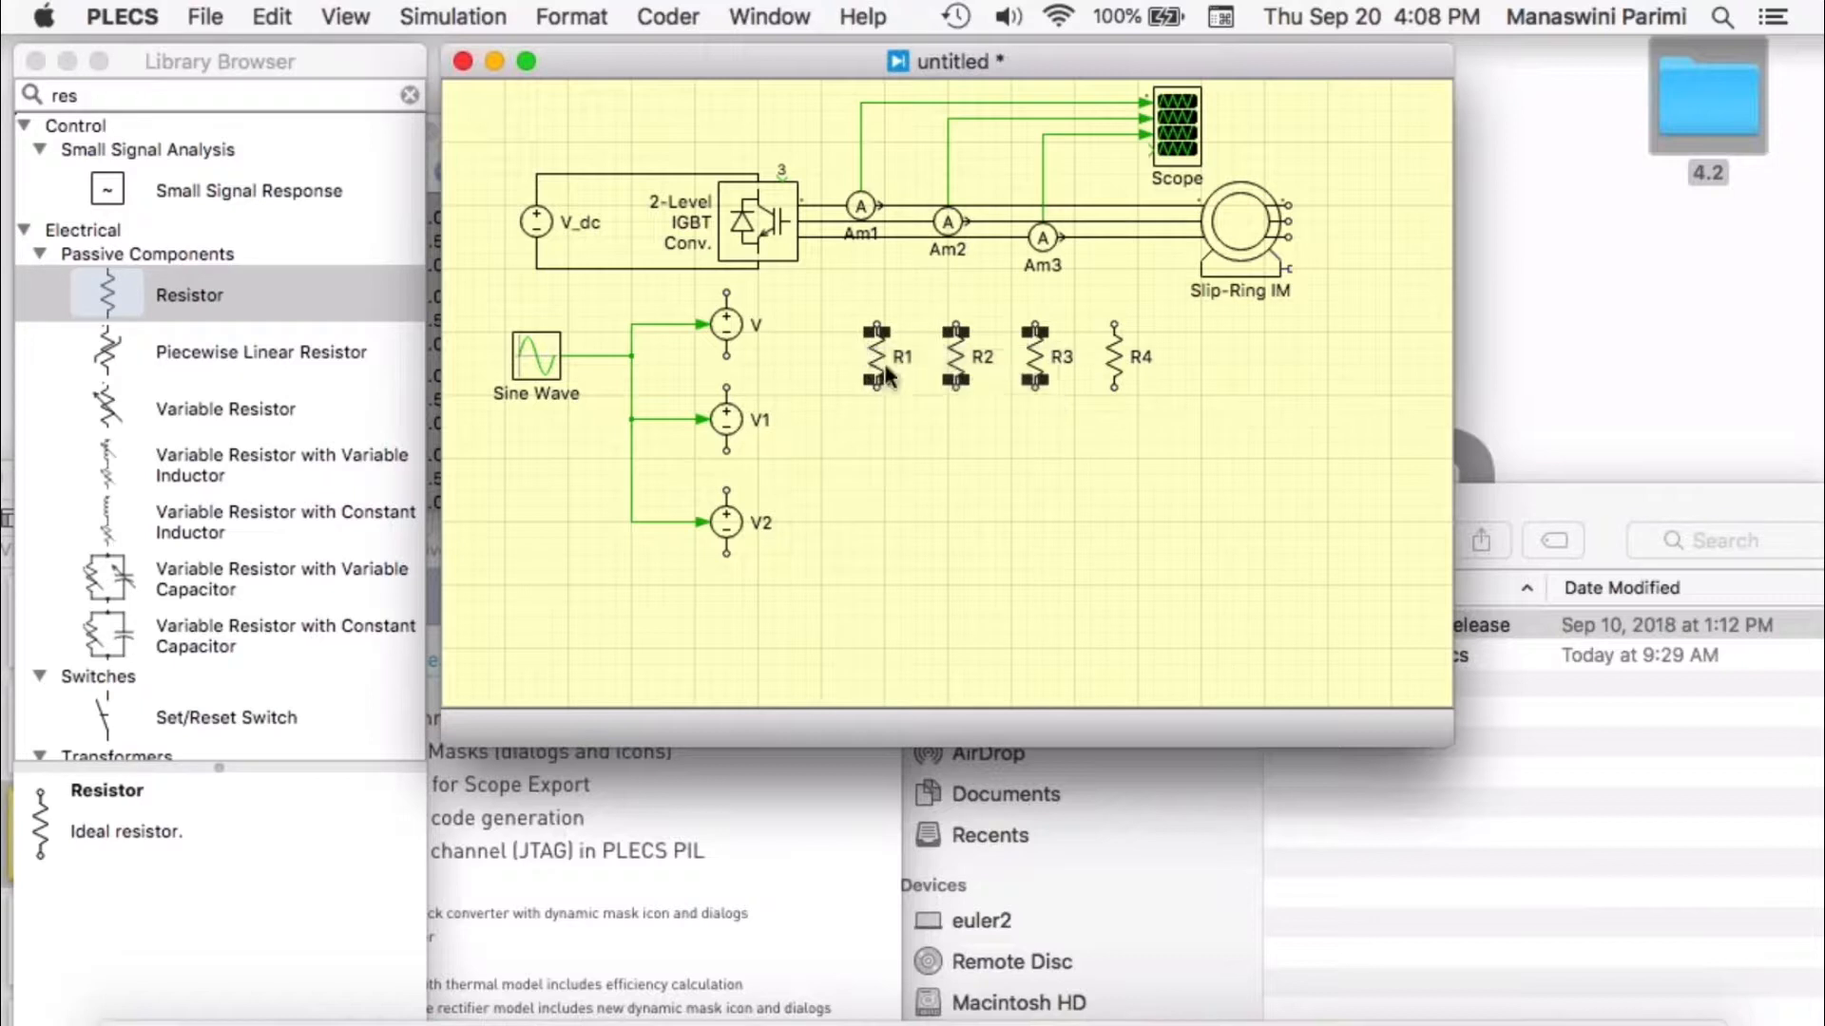
left_click_drag(1114, 325, 1114, 385)
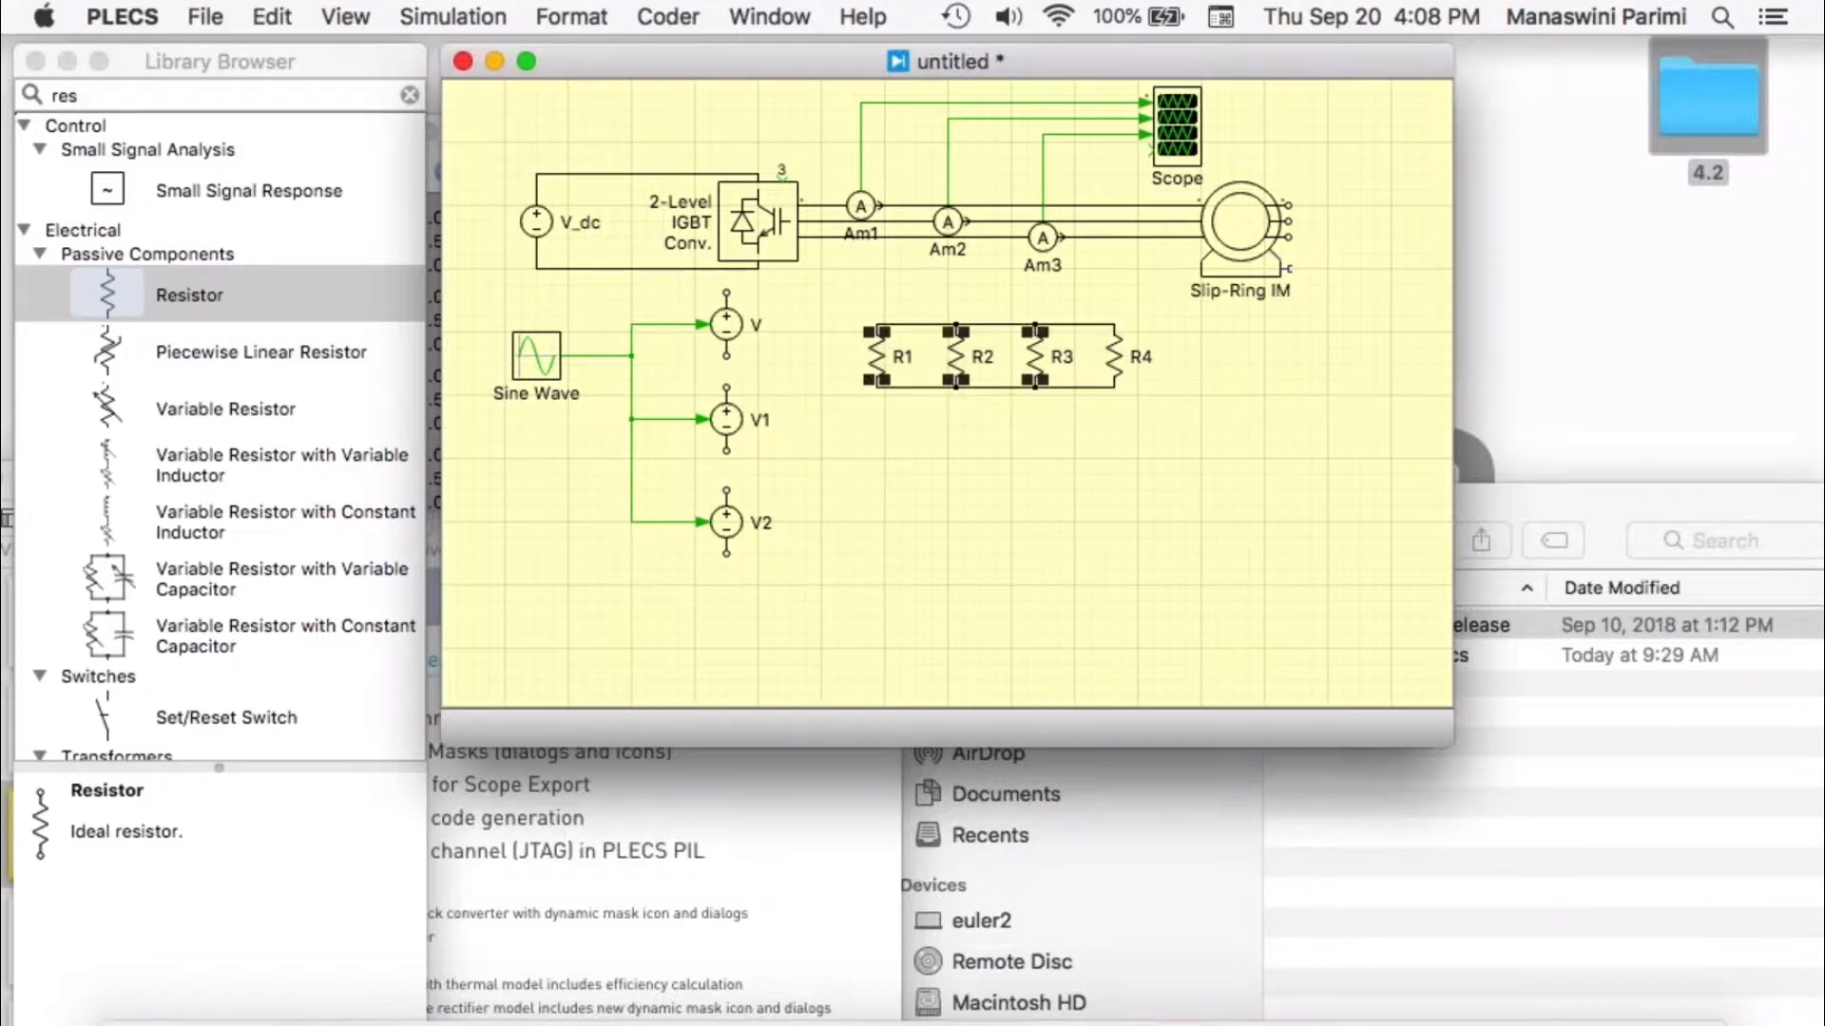
left_click(1124, 414)
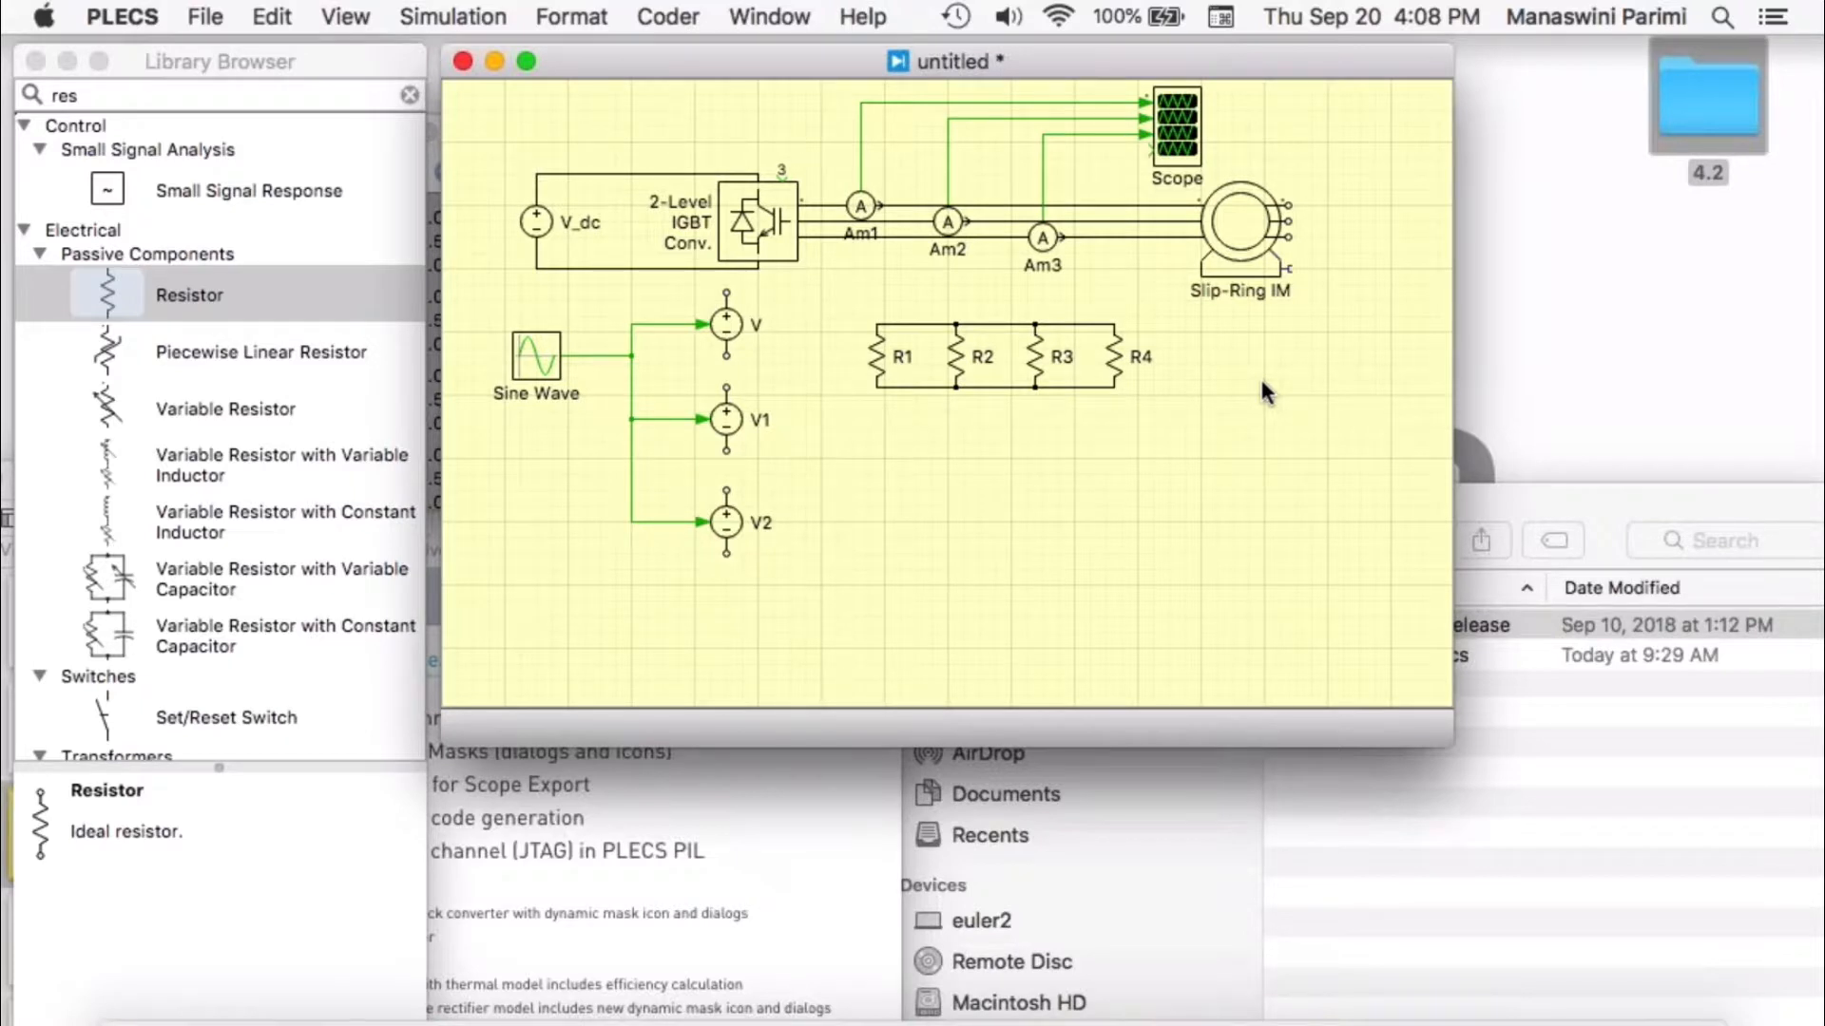
- Move the slip-ring machine down to the right and shift the vertical segments of its three phase wires right, clear of resistor R4
left_click_drag(1243, 233, 1348, 319)
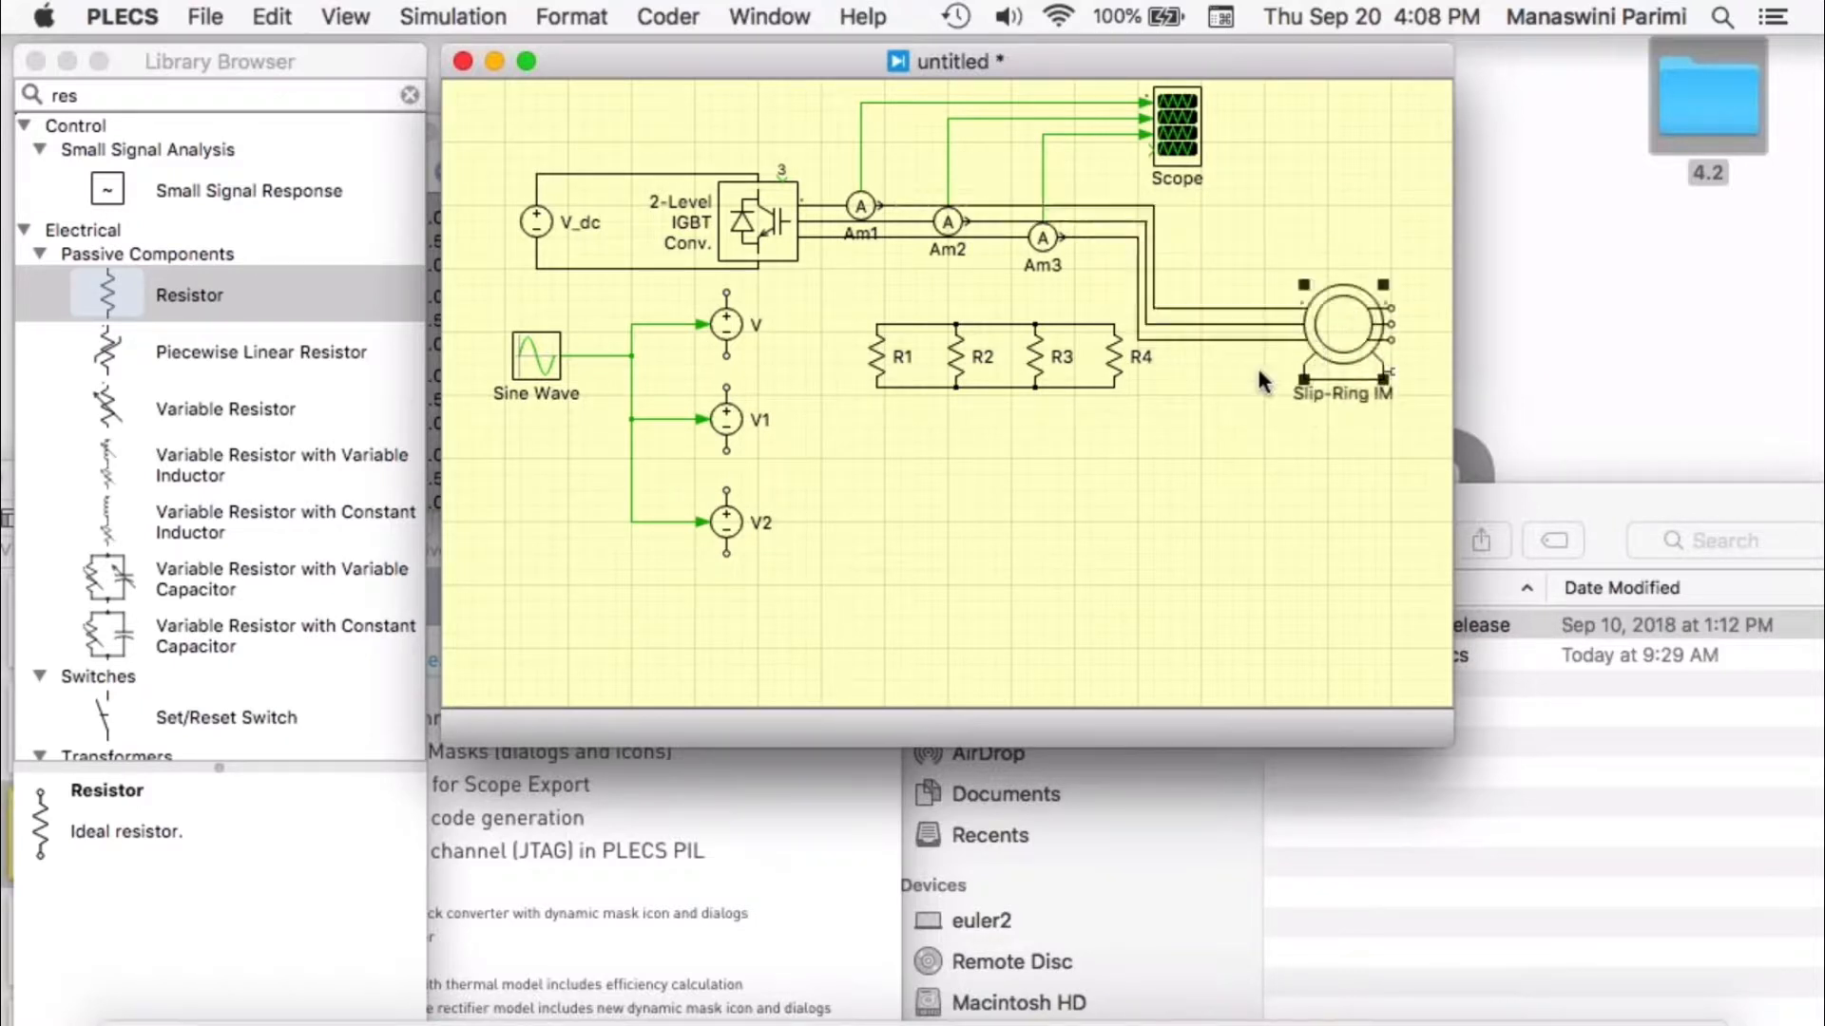
left_click_drag(1194, 255, 1134, 271)
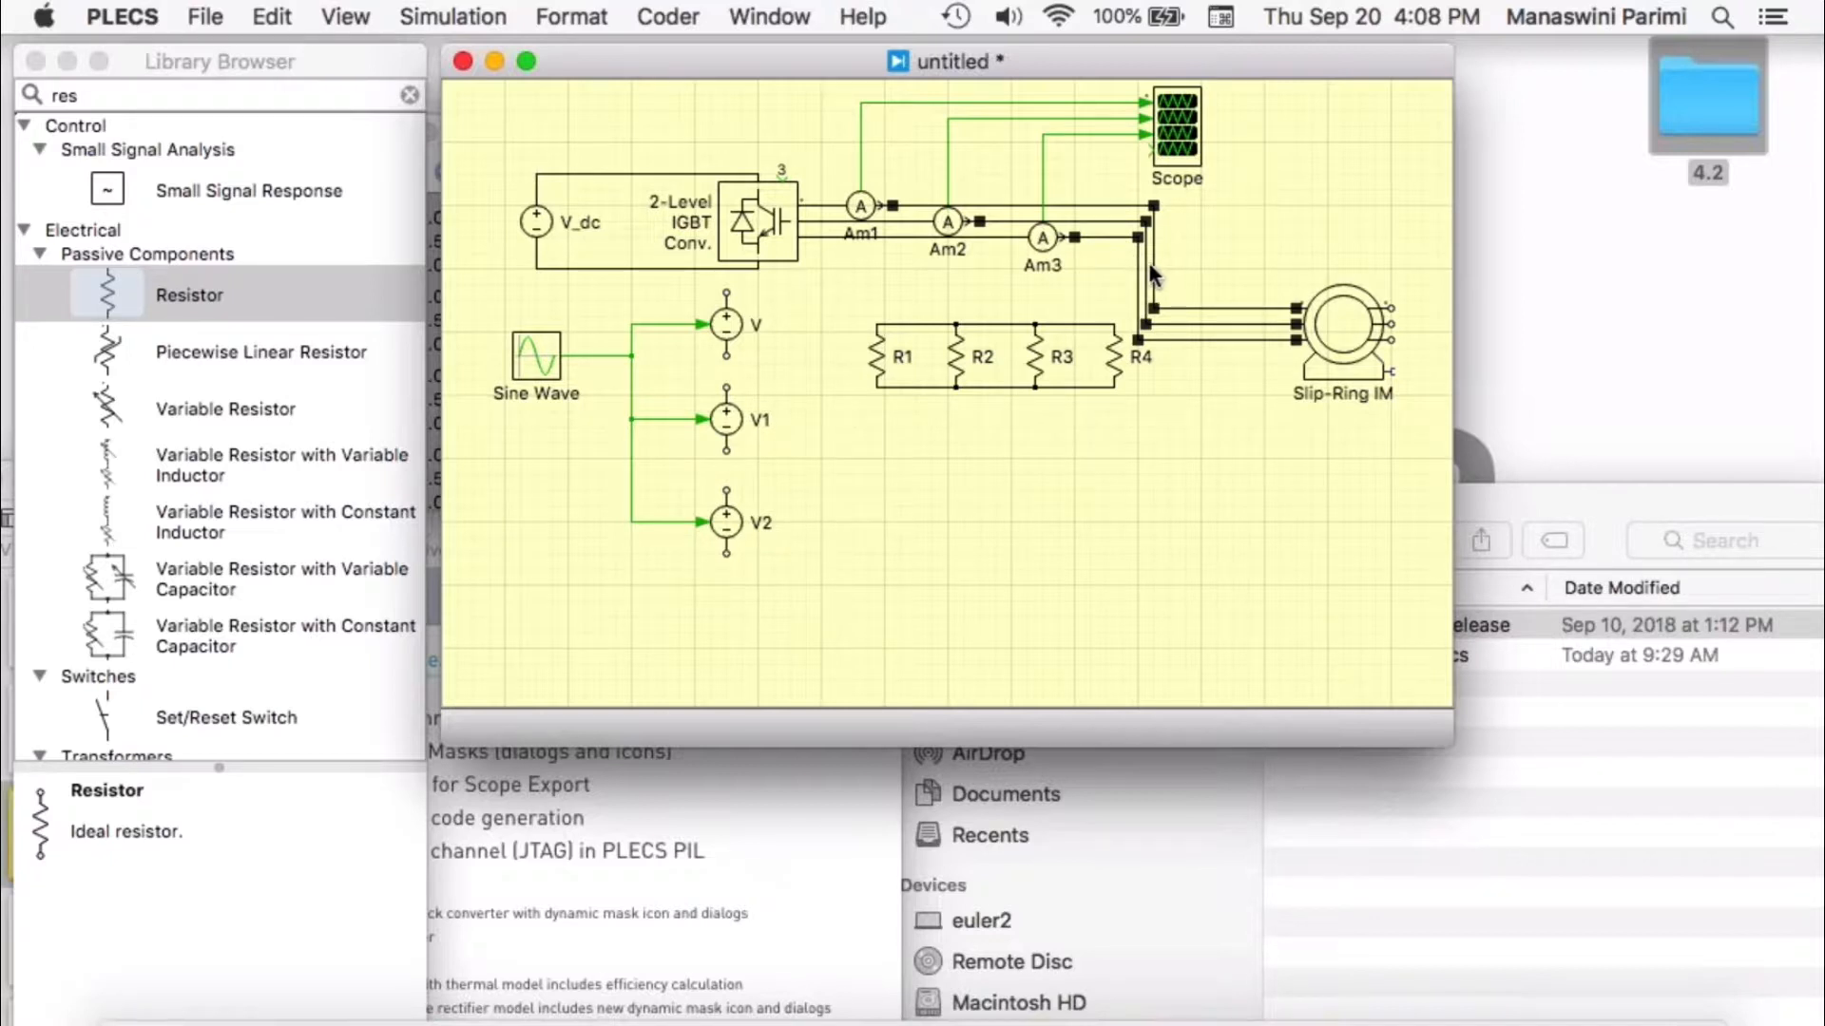
left_click_drag(1150, 259, 1203, 260)
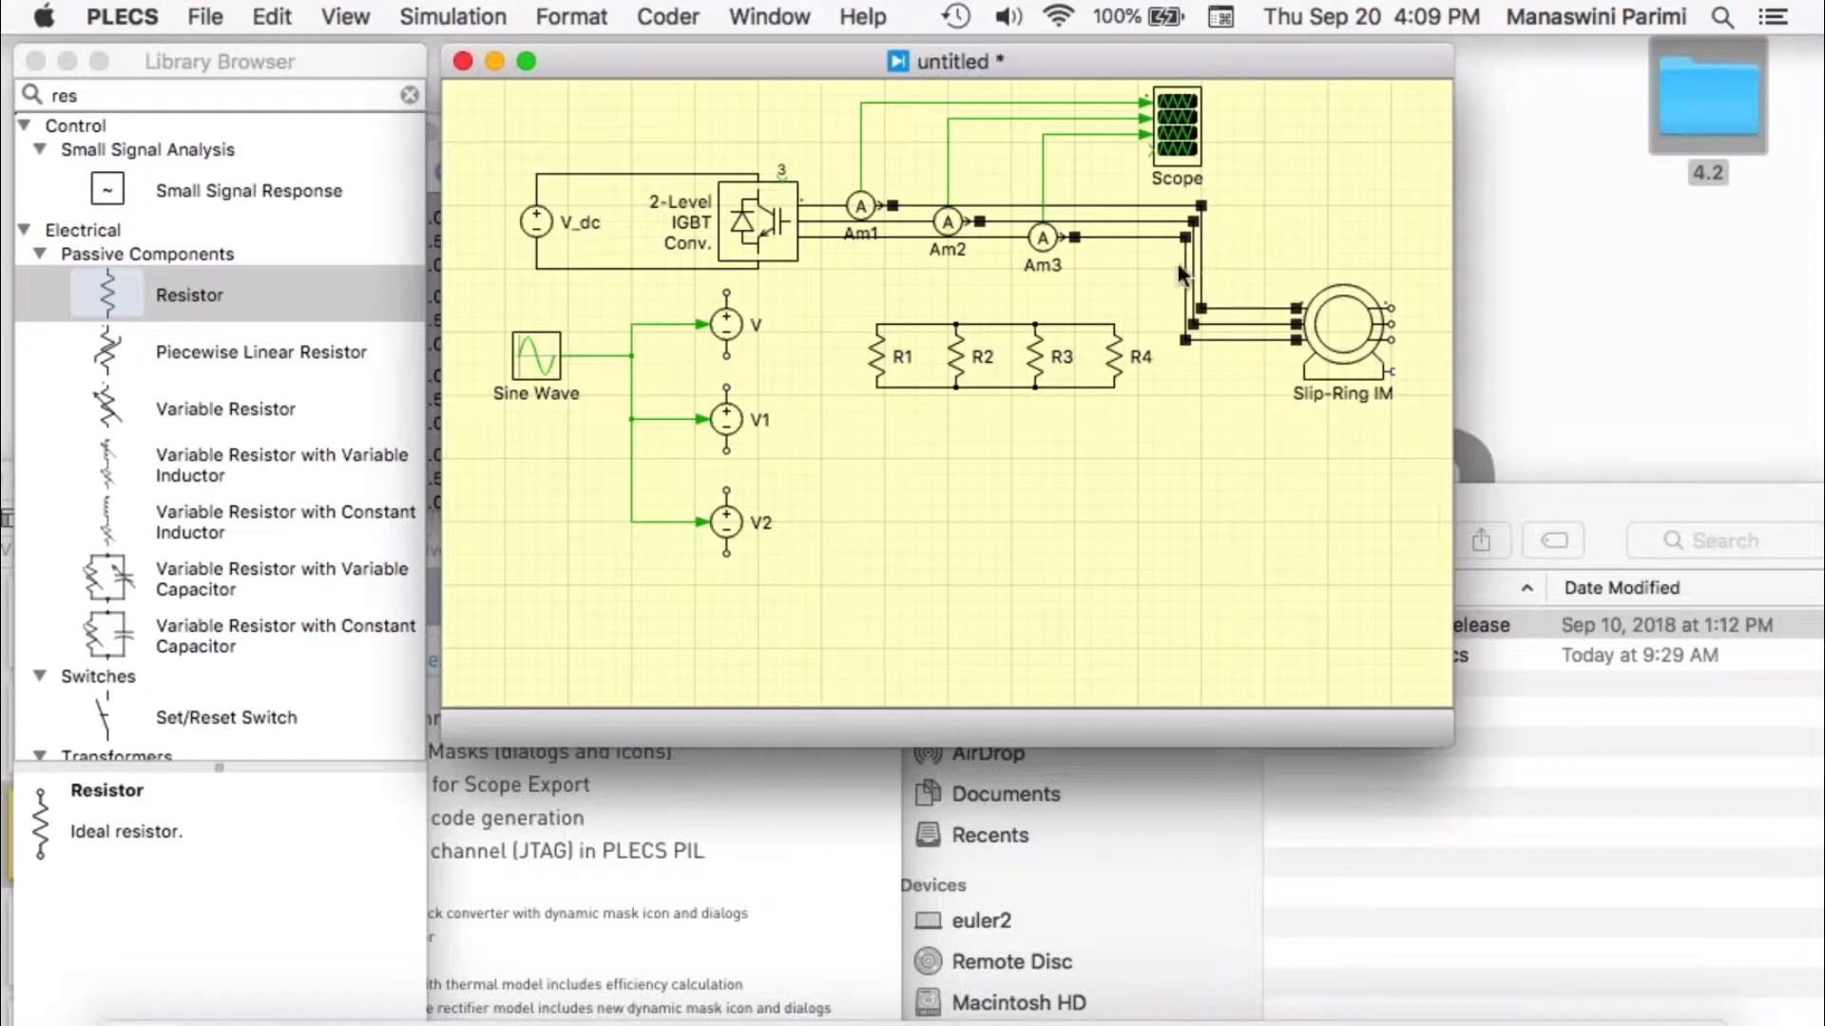
left_click_drag(1188, 265, 1207, 274)
key("ctrl+z")
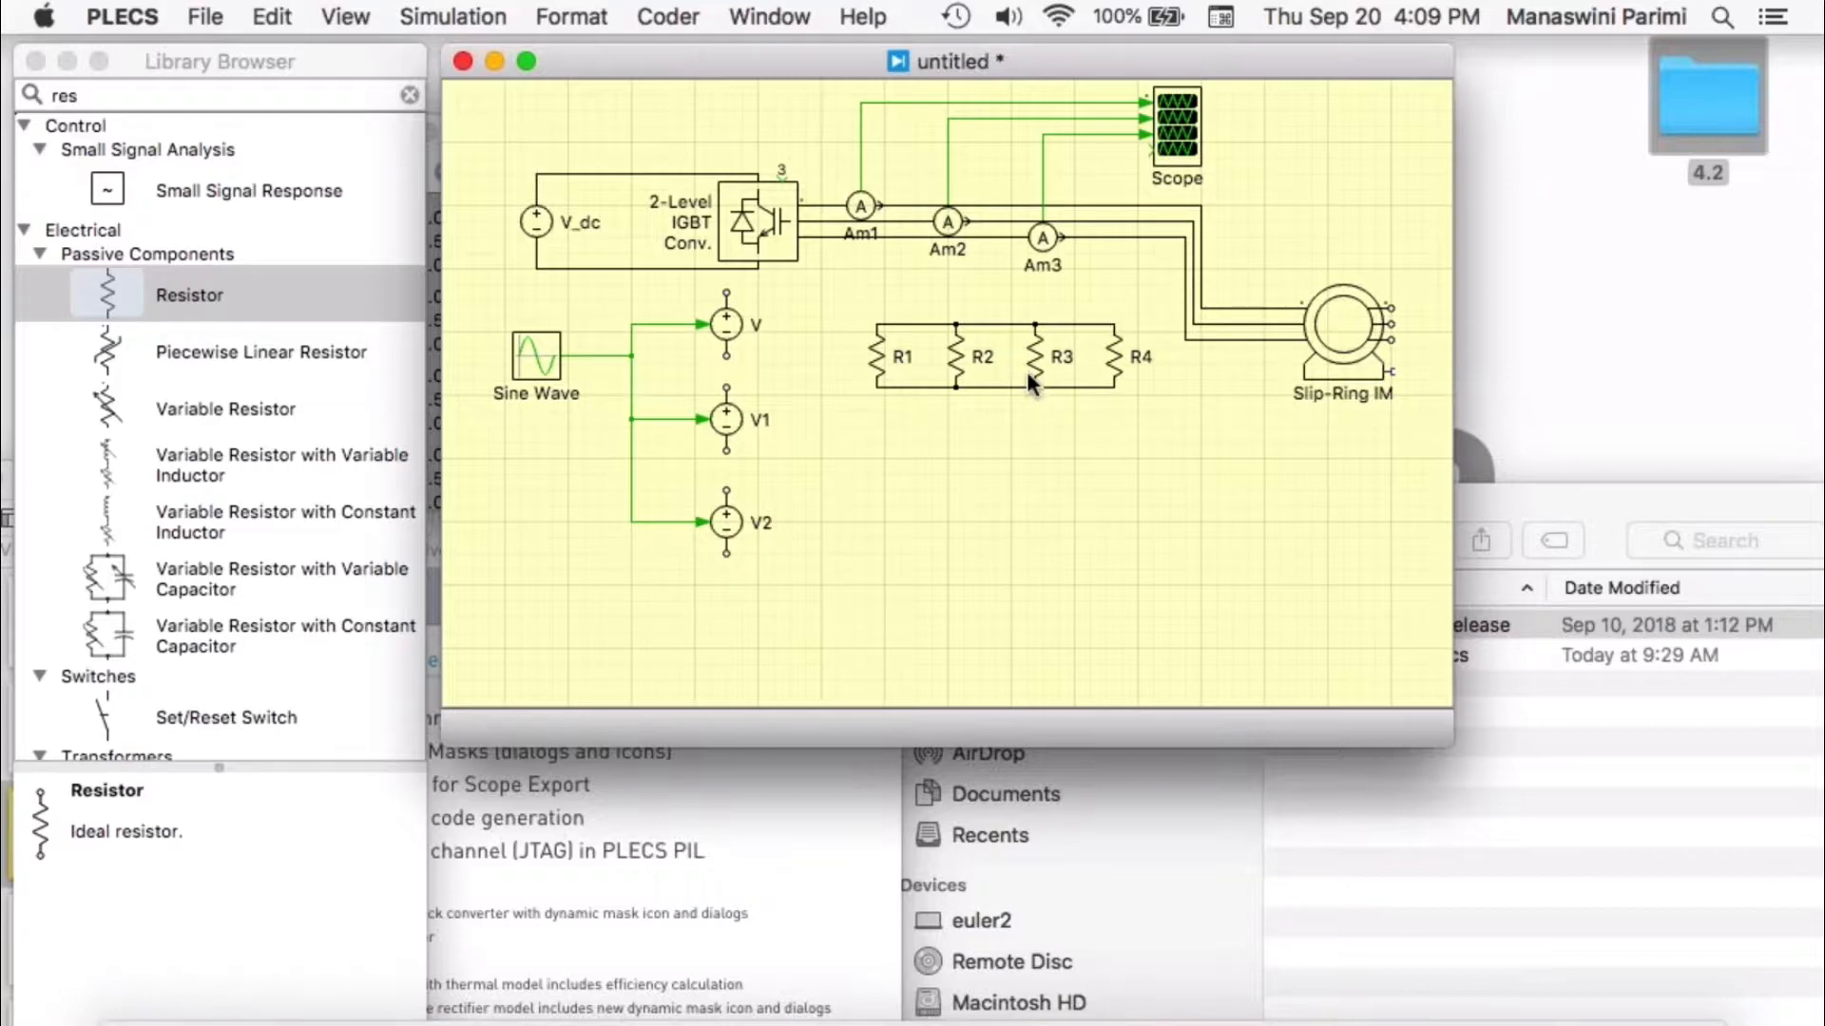
- Open the PLECS documentation at Using PLECS > Connections and examine how connections are created automatically, including from several components at once
left_click(852, 19)
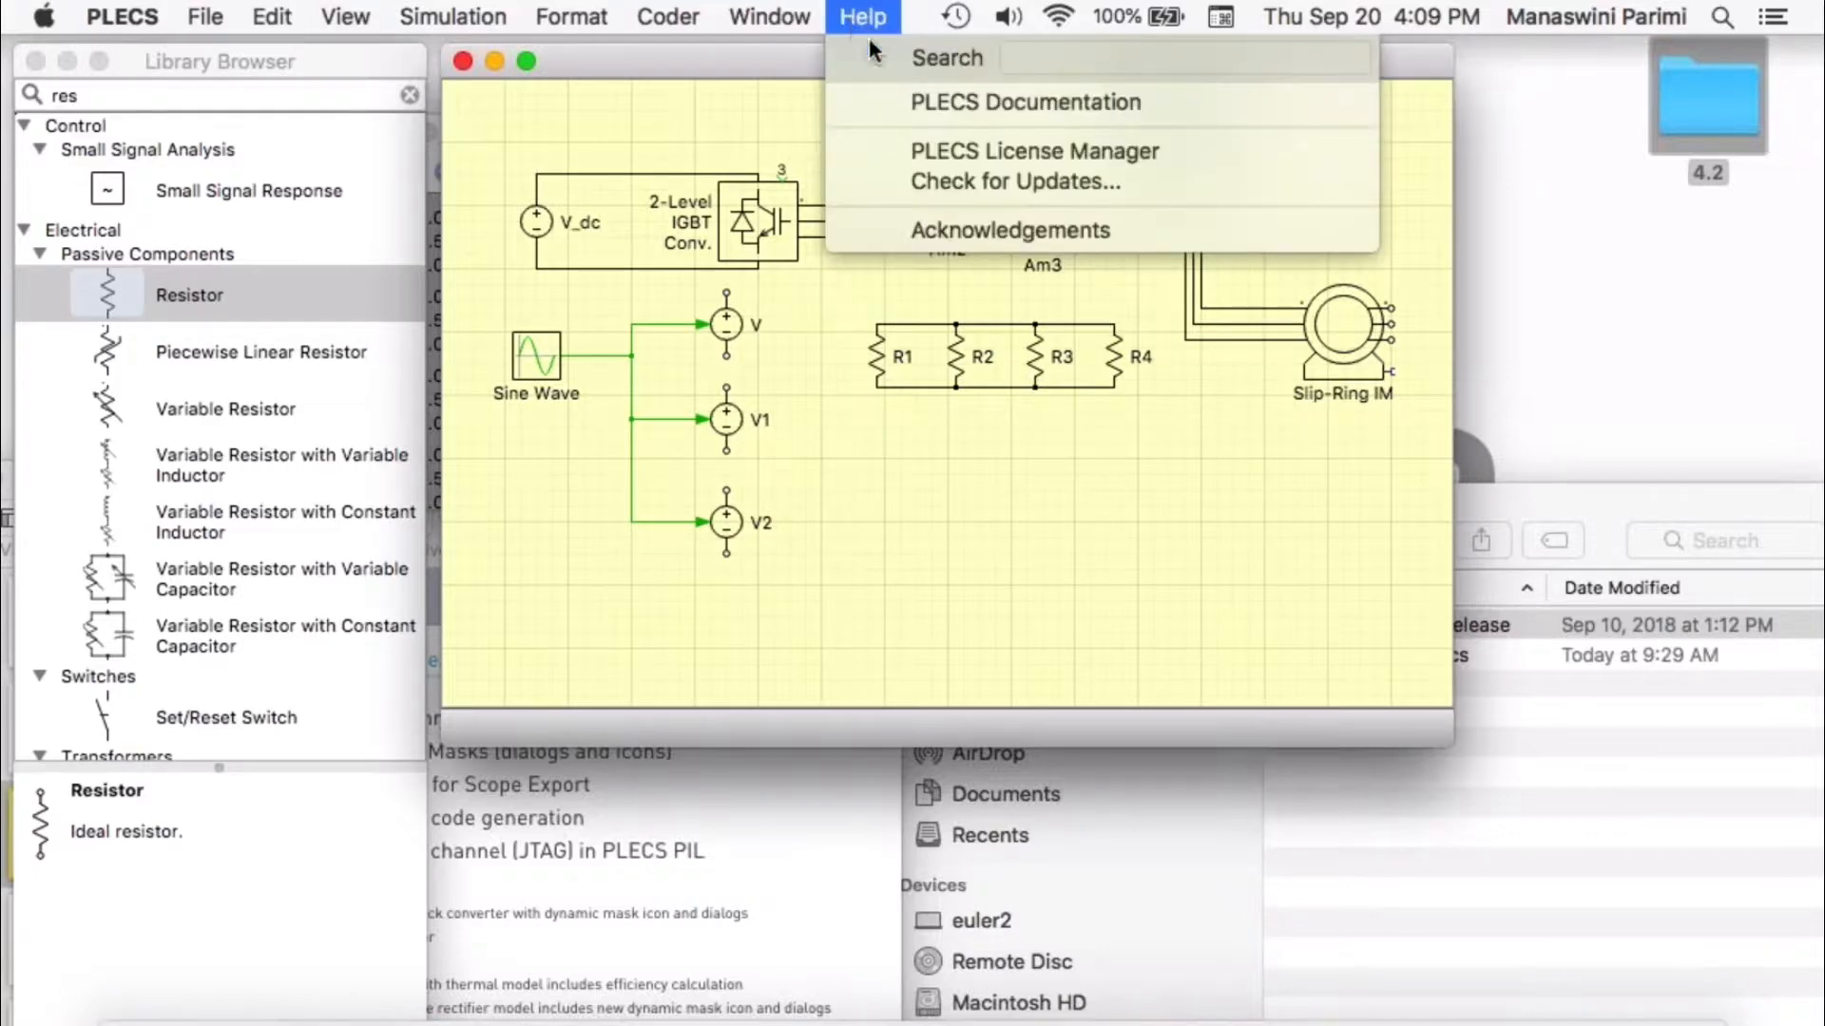
left_click(922, 99)
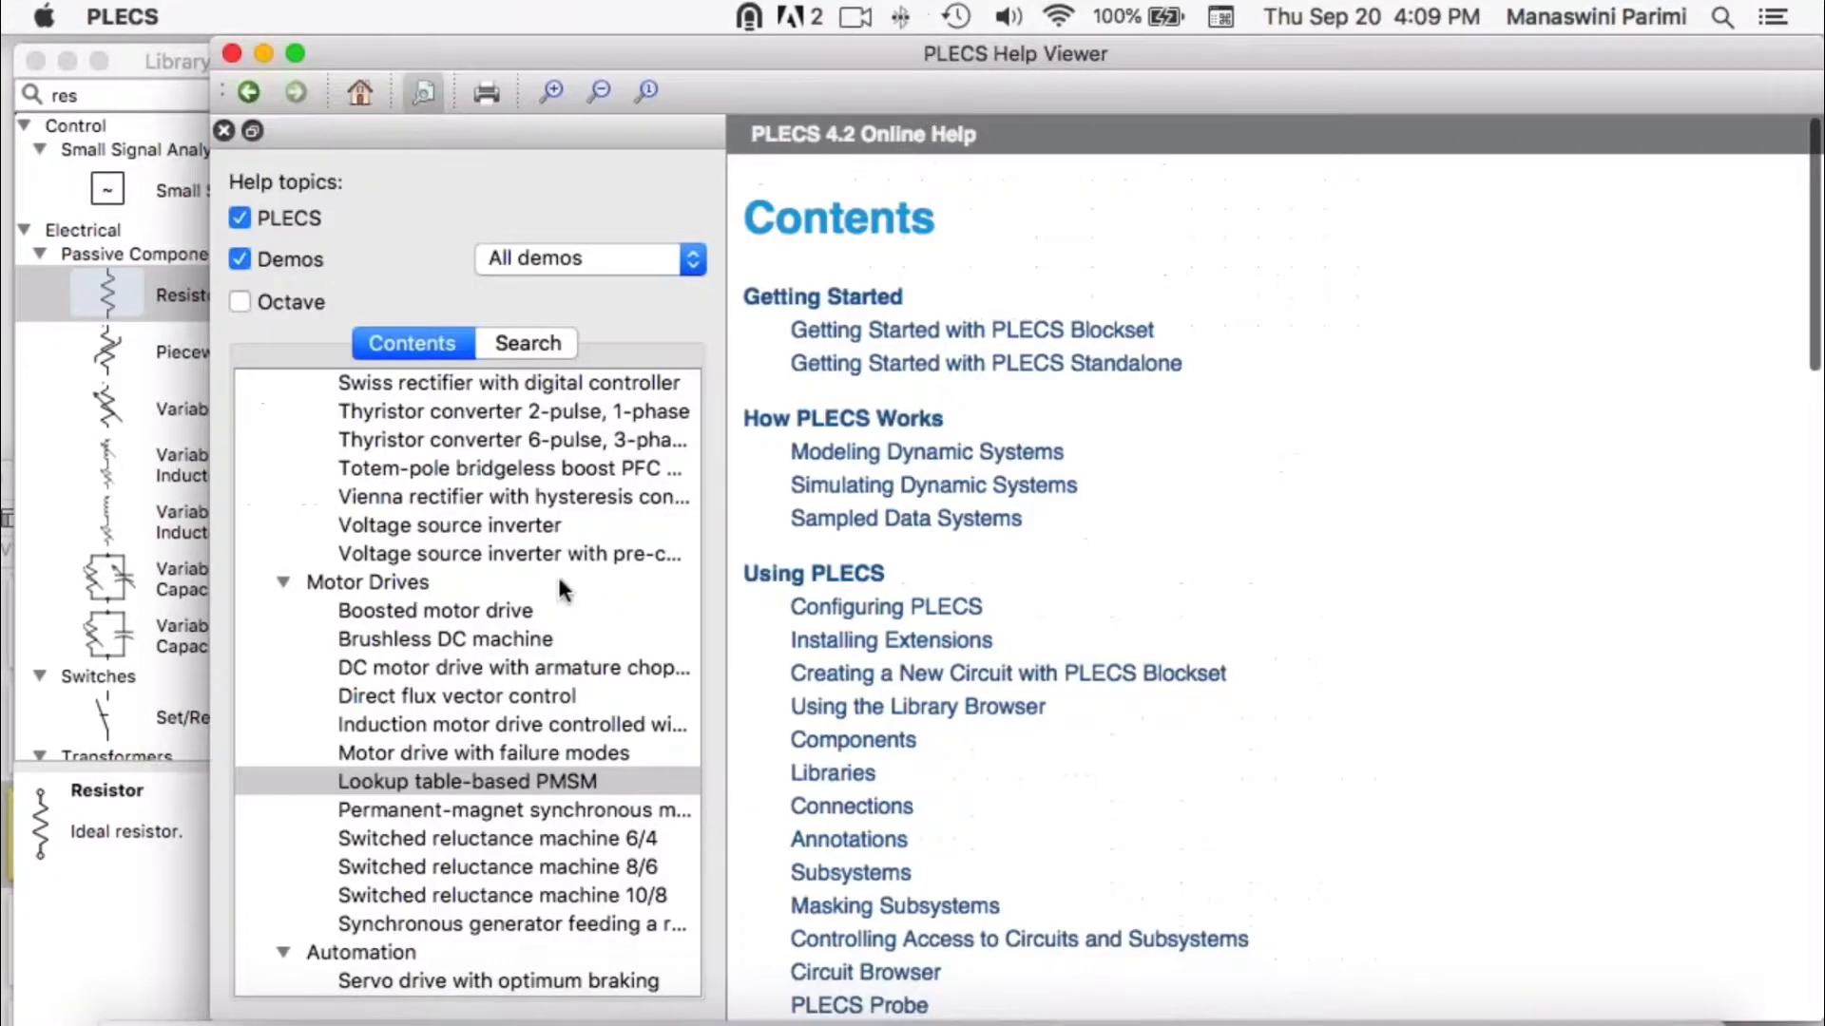
scroll(557, 573, "up", 10)
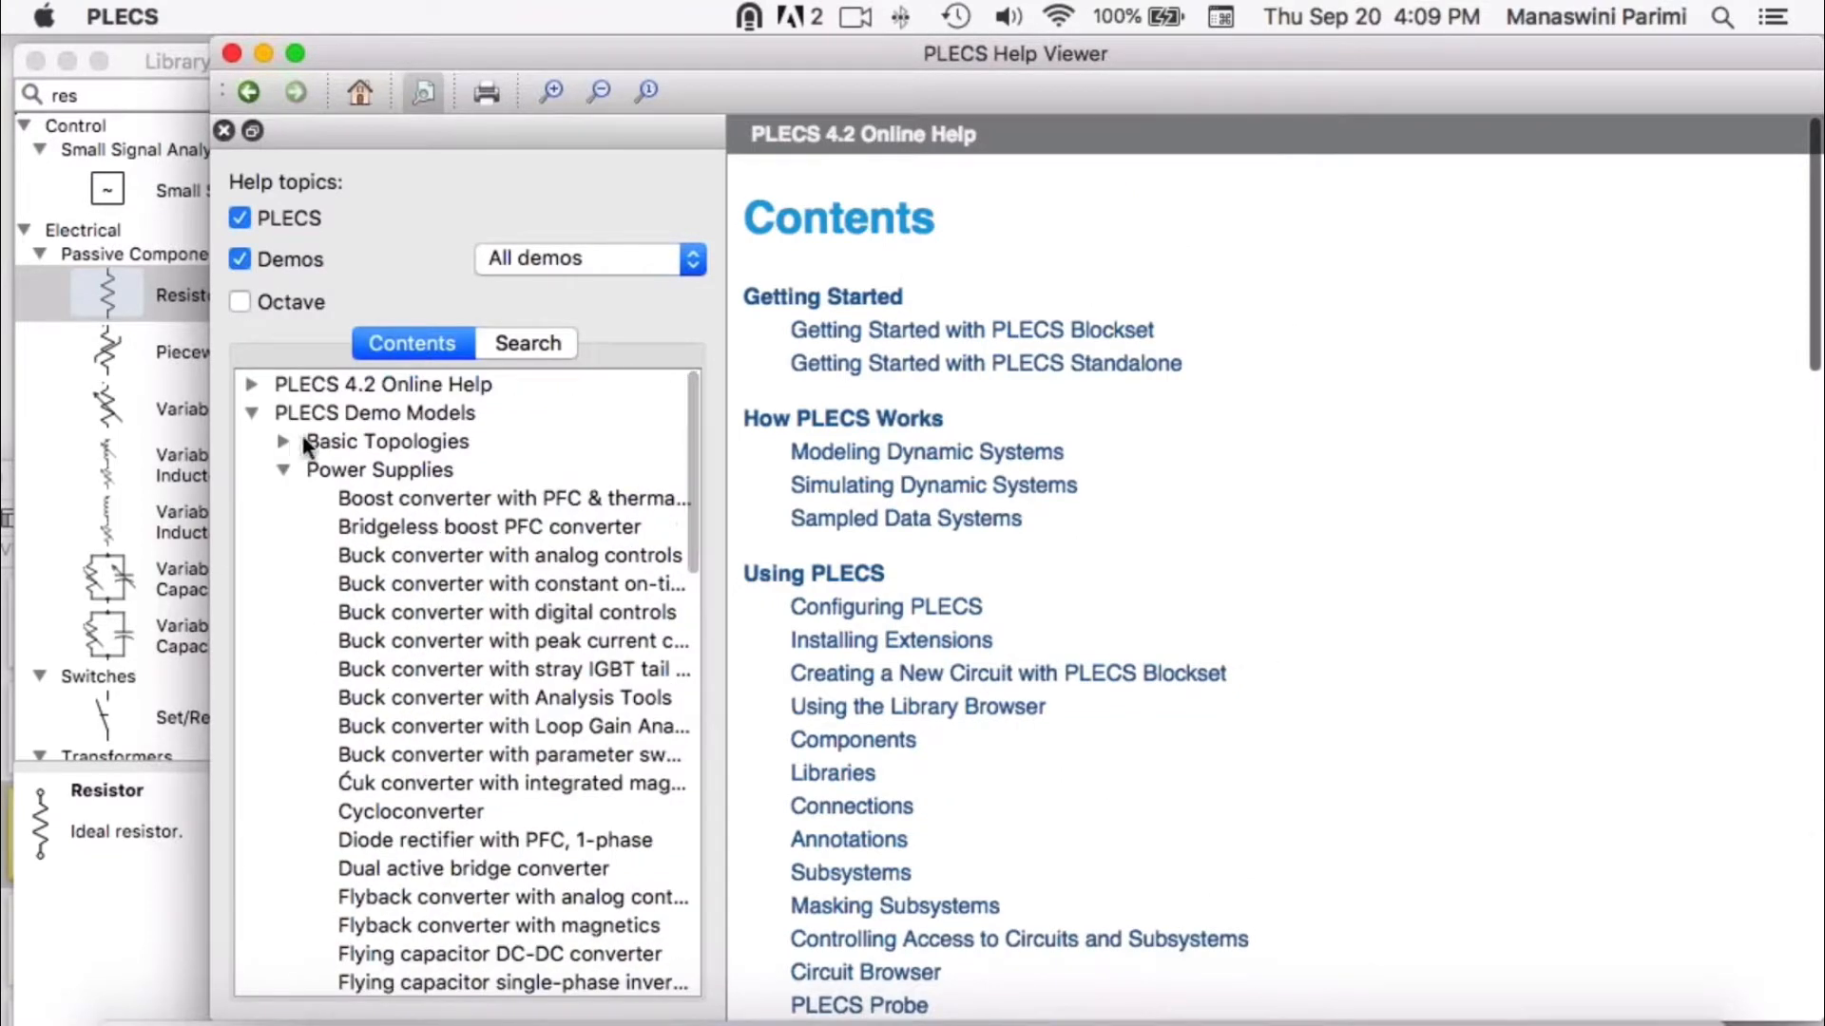
left_click(252, 385)
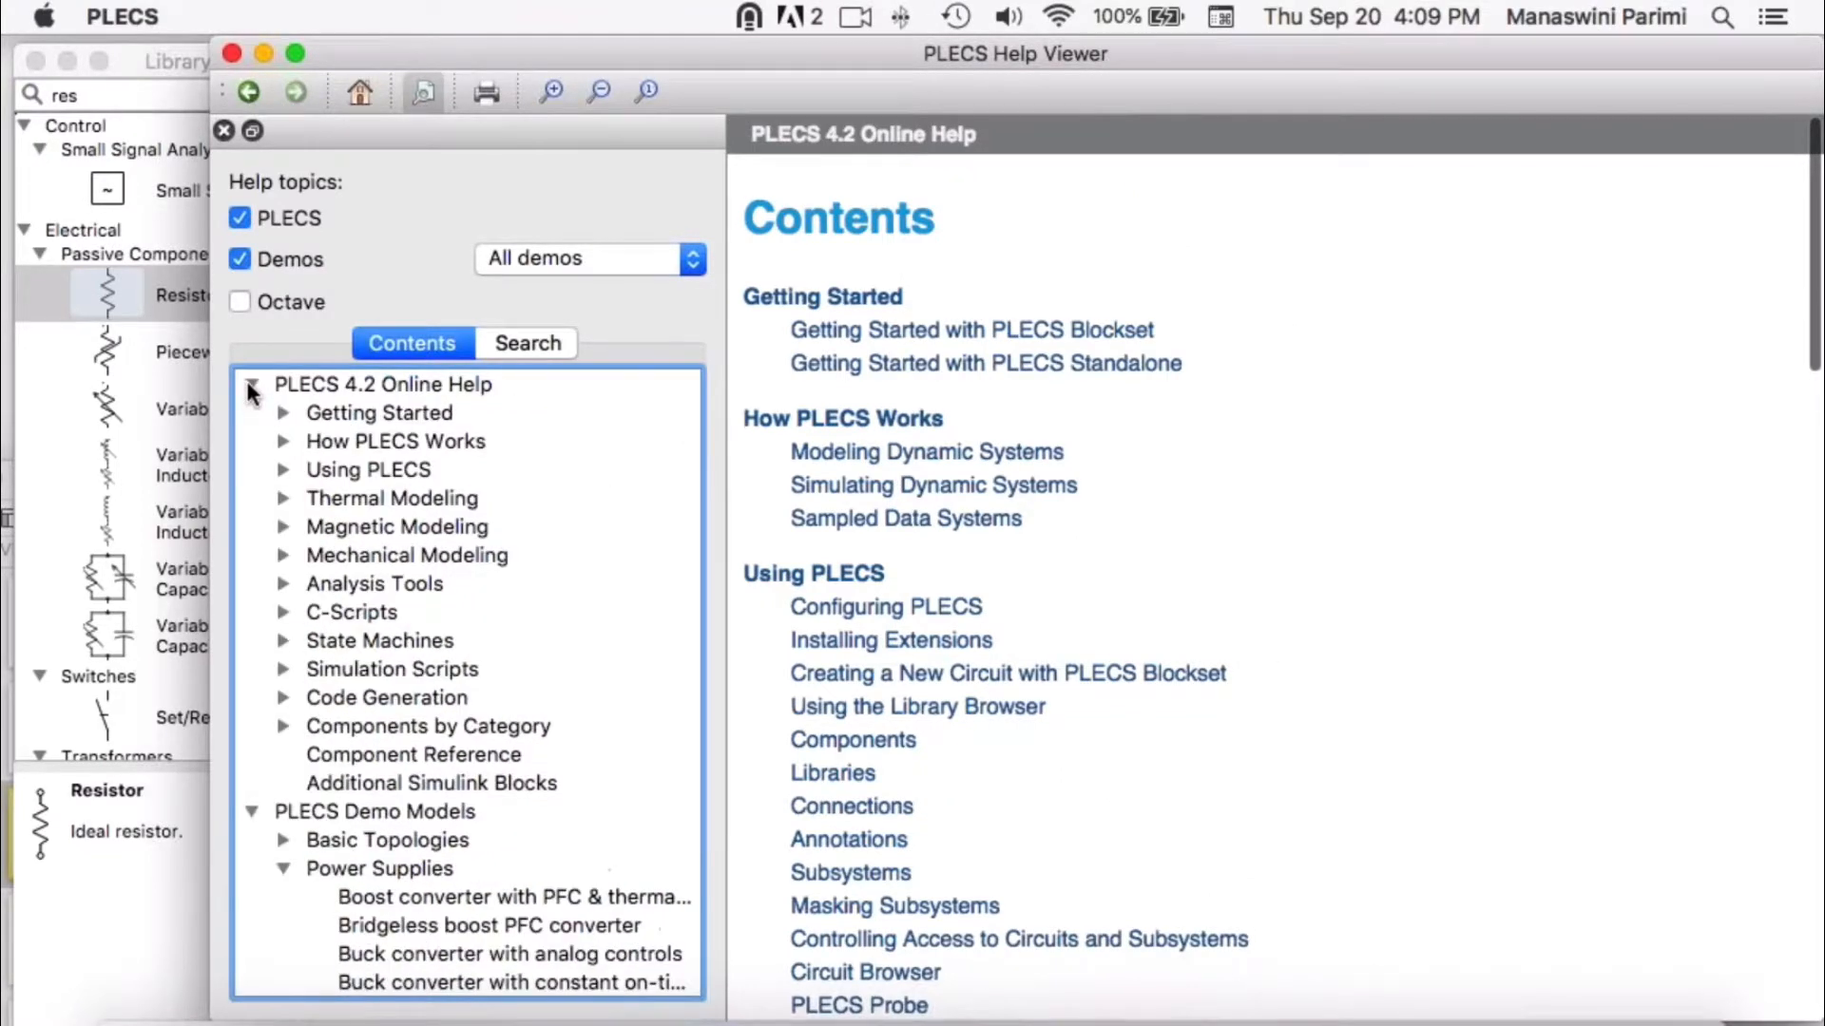
left_click(283, 469)
left_click(392, 670)
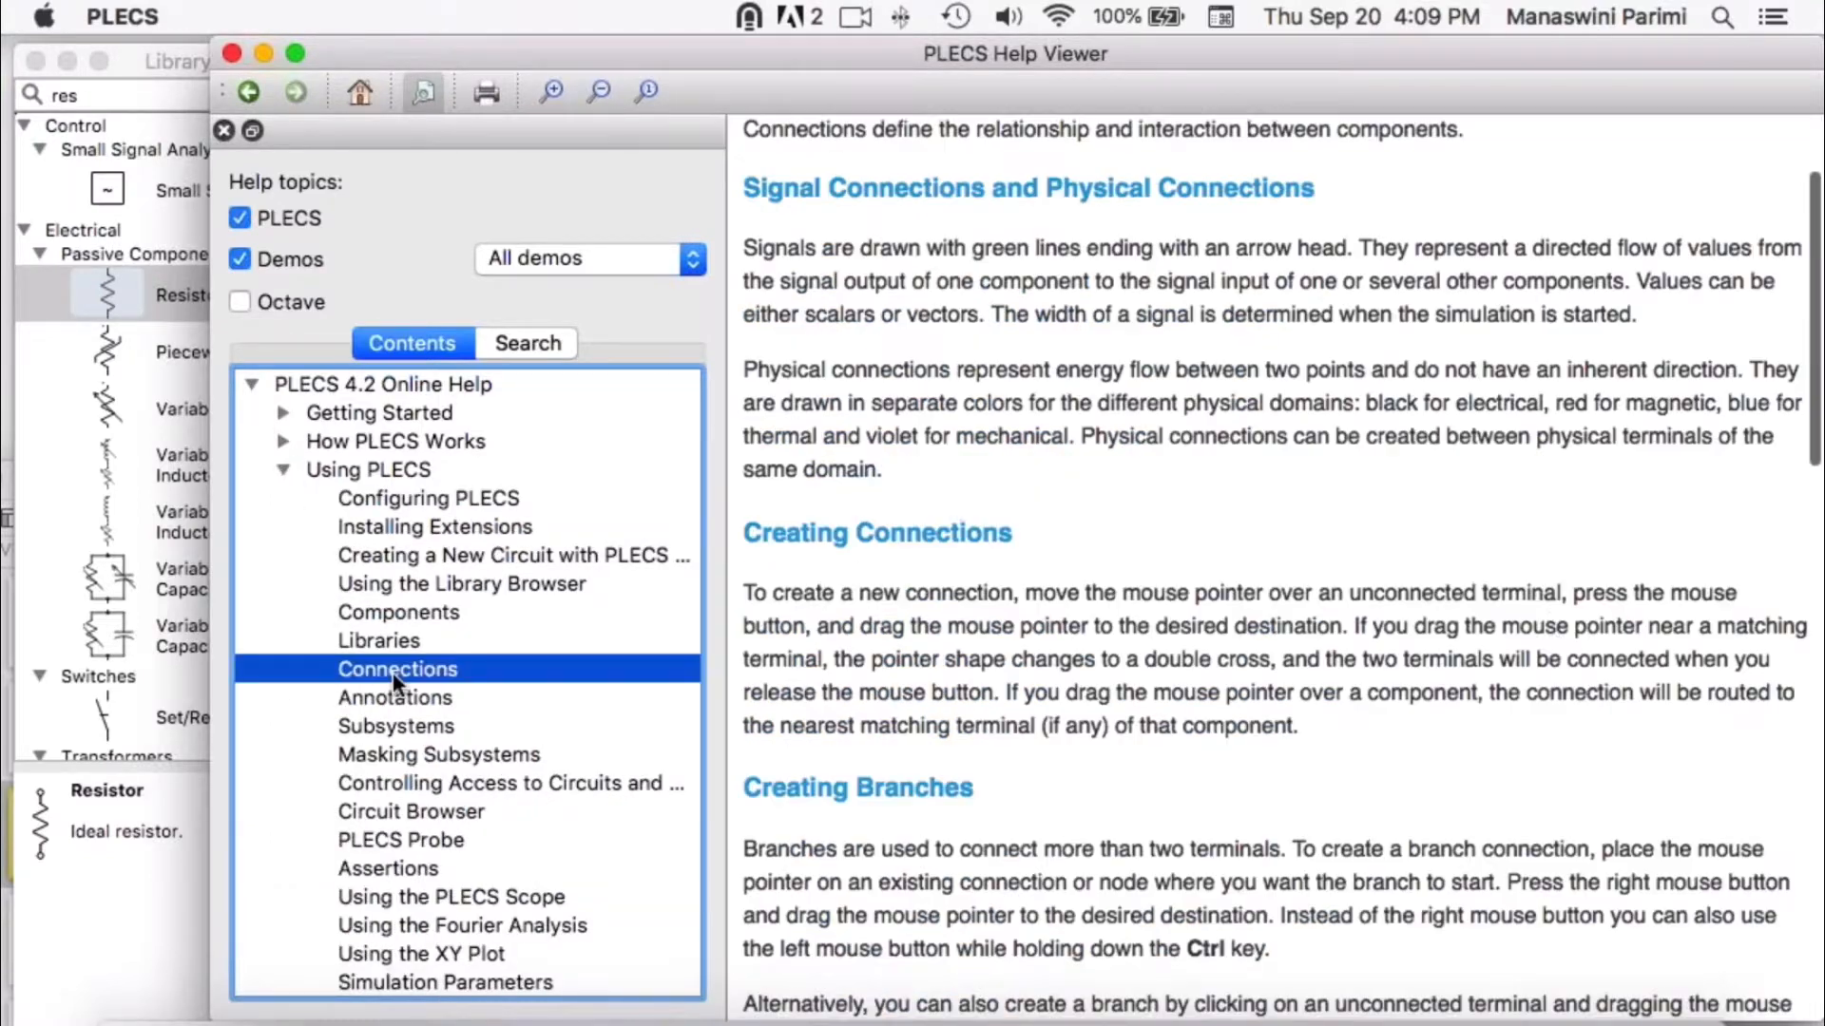
scroll(1527, 437, "down", 15)
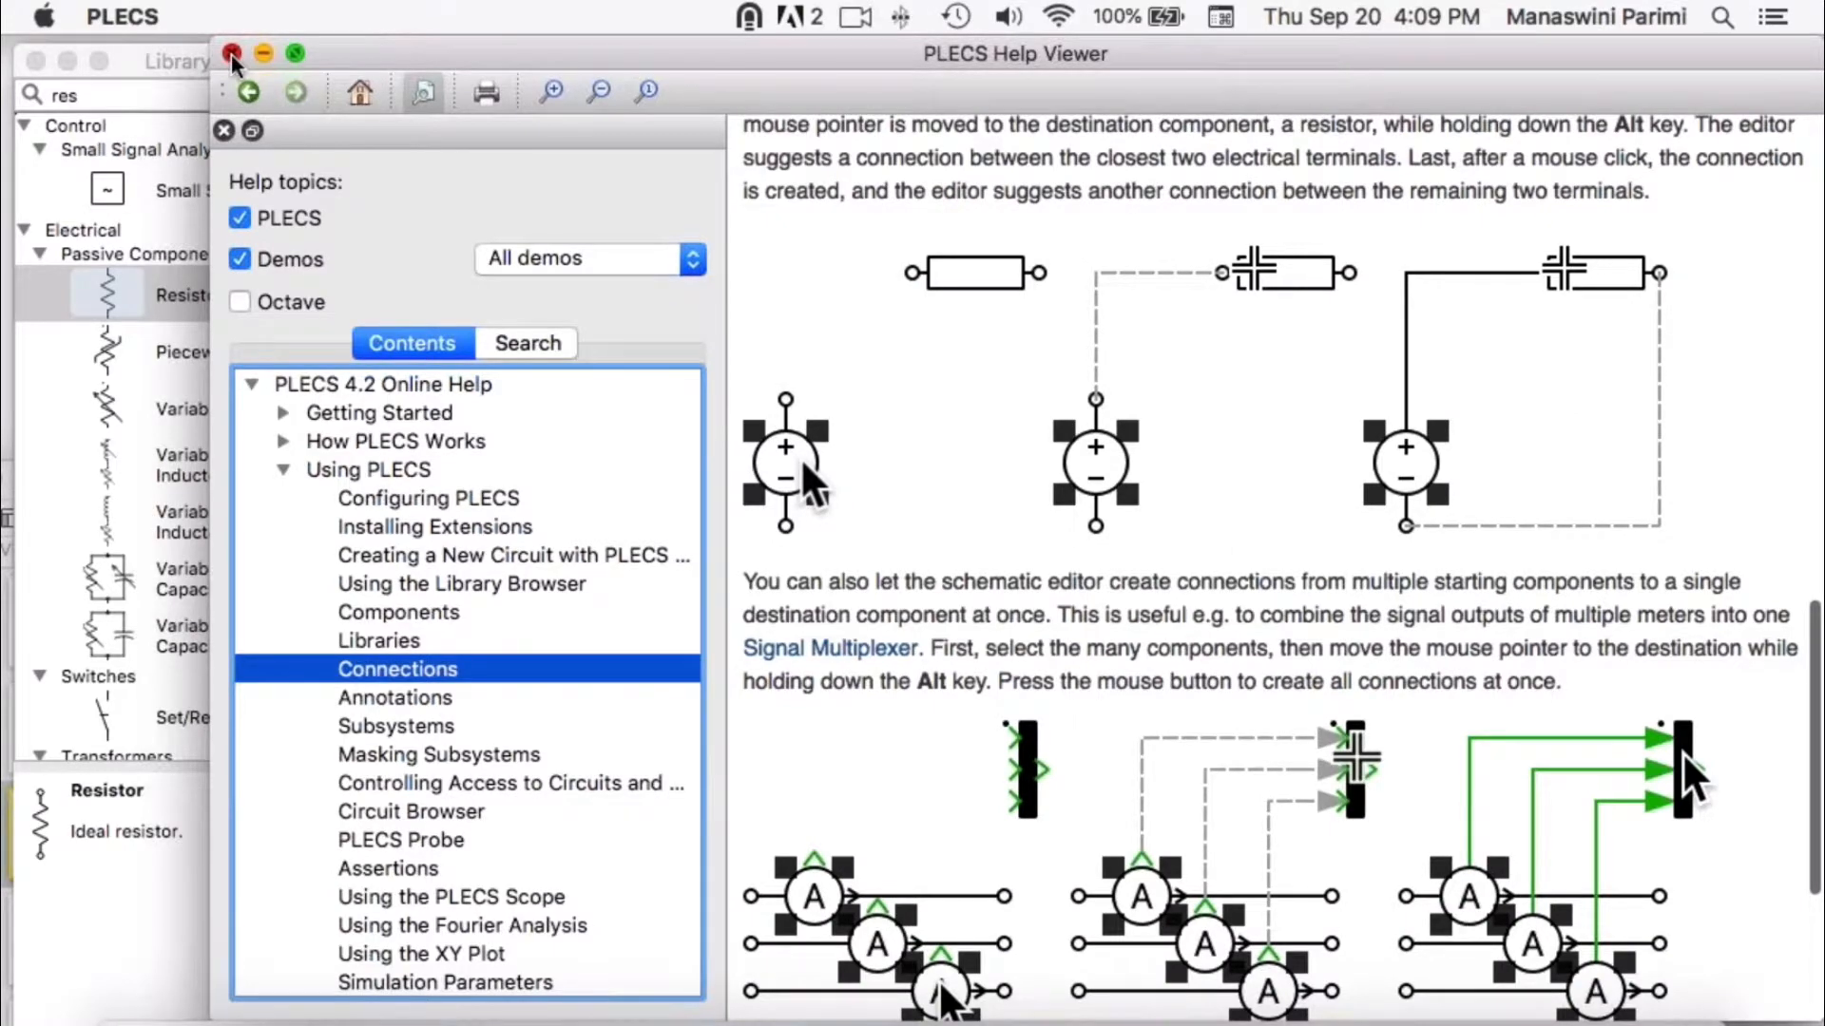
left_click(231, 54)
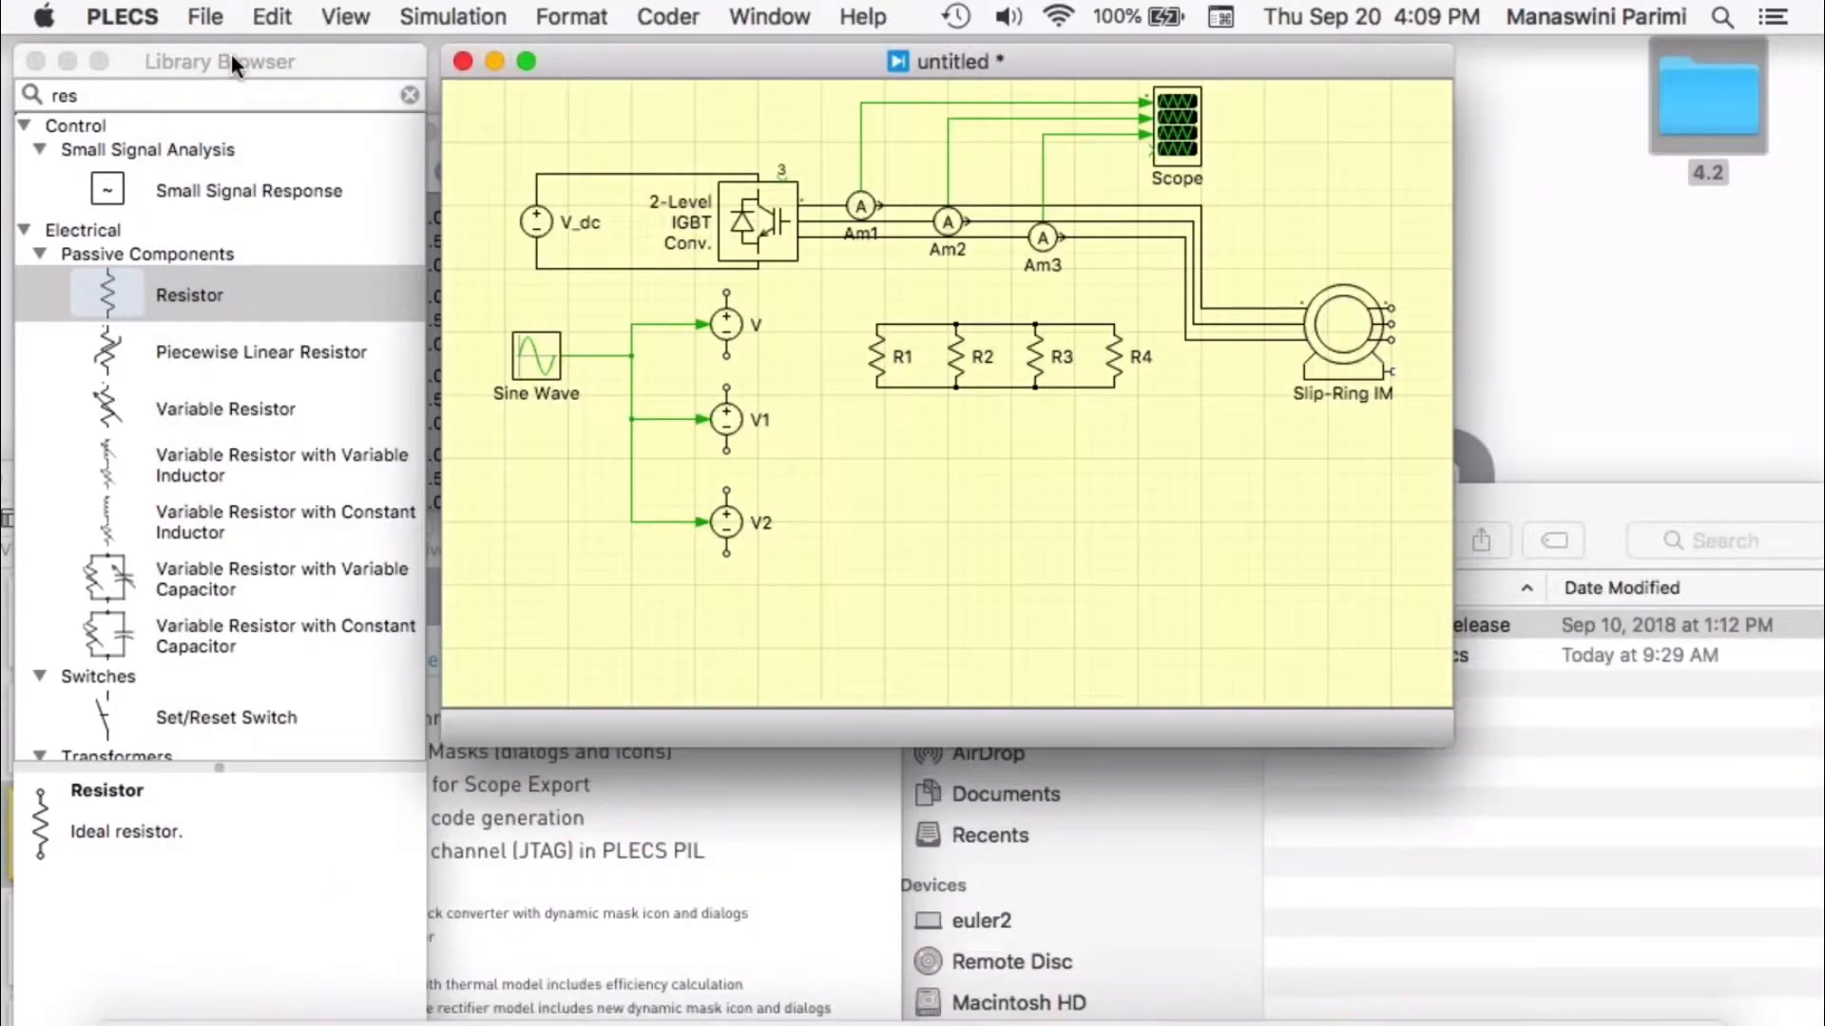
- Minimize the schematic, switch to Keynote and present the "PLECS 4.2 Major New Features" slide before leaving the slideshow
left_click(494, 59)
left_click(797, 693)
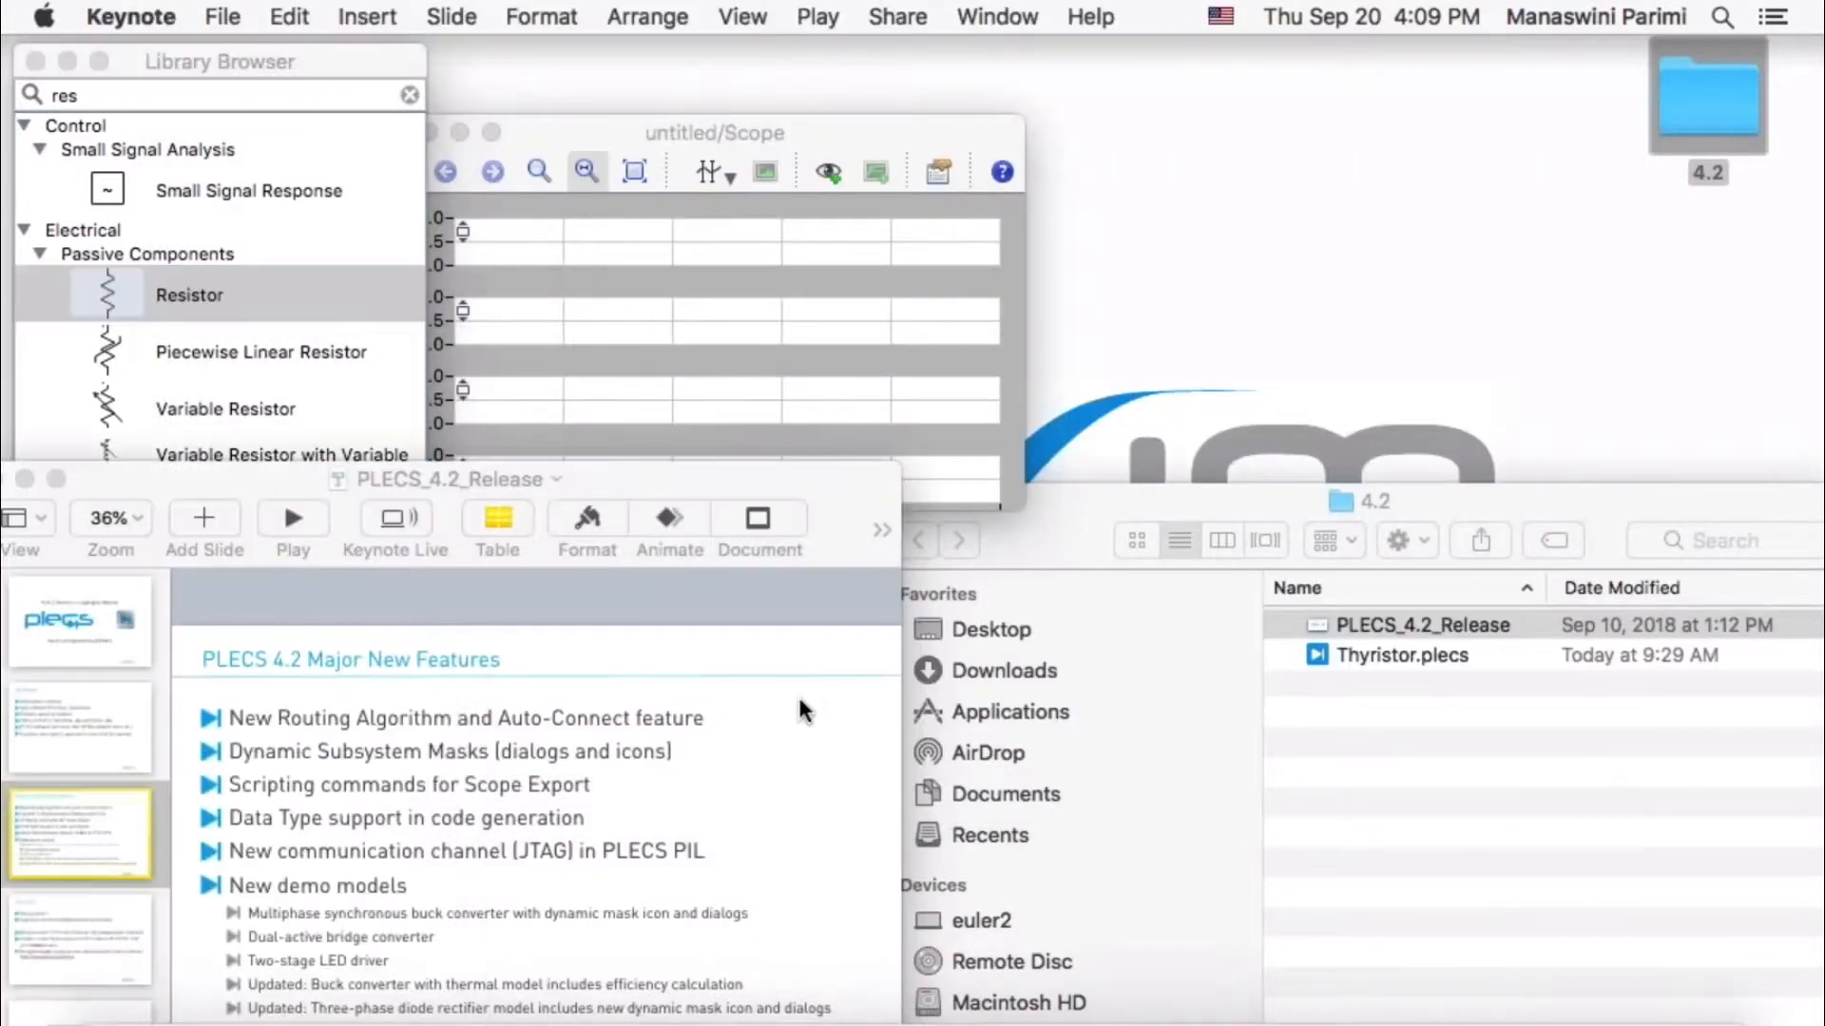
left_click(293, 521)
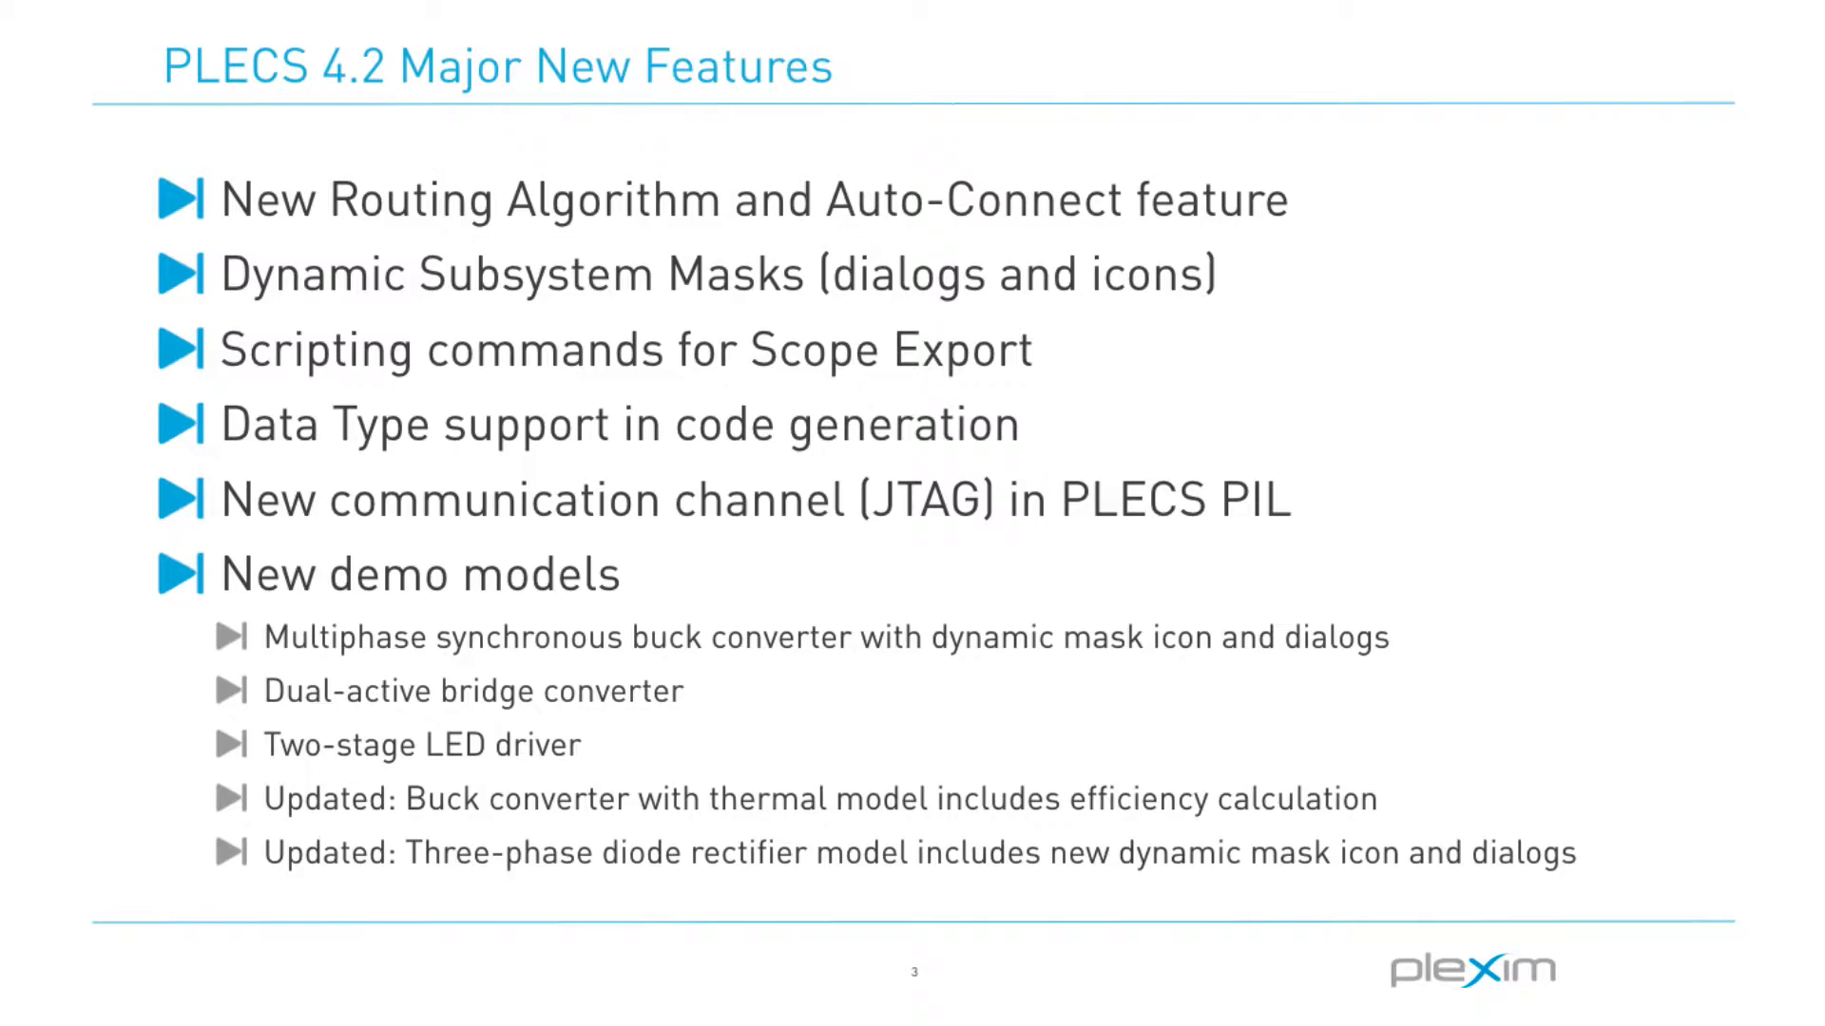
key("Escape")
- Switch back to PLECS, close the Scope window and open the demo model library
left_click(574, 139)
left_click(432, 130)
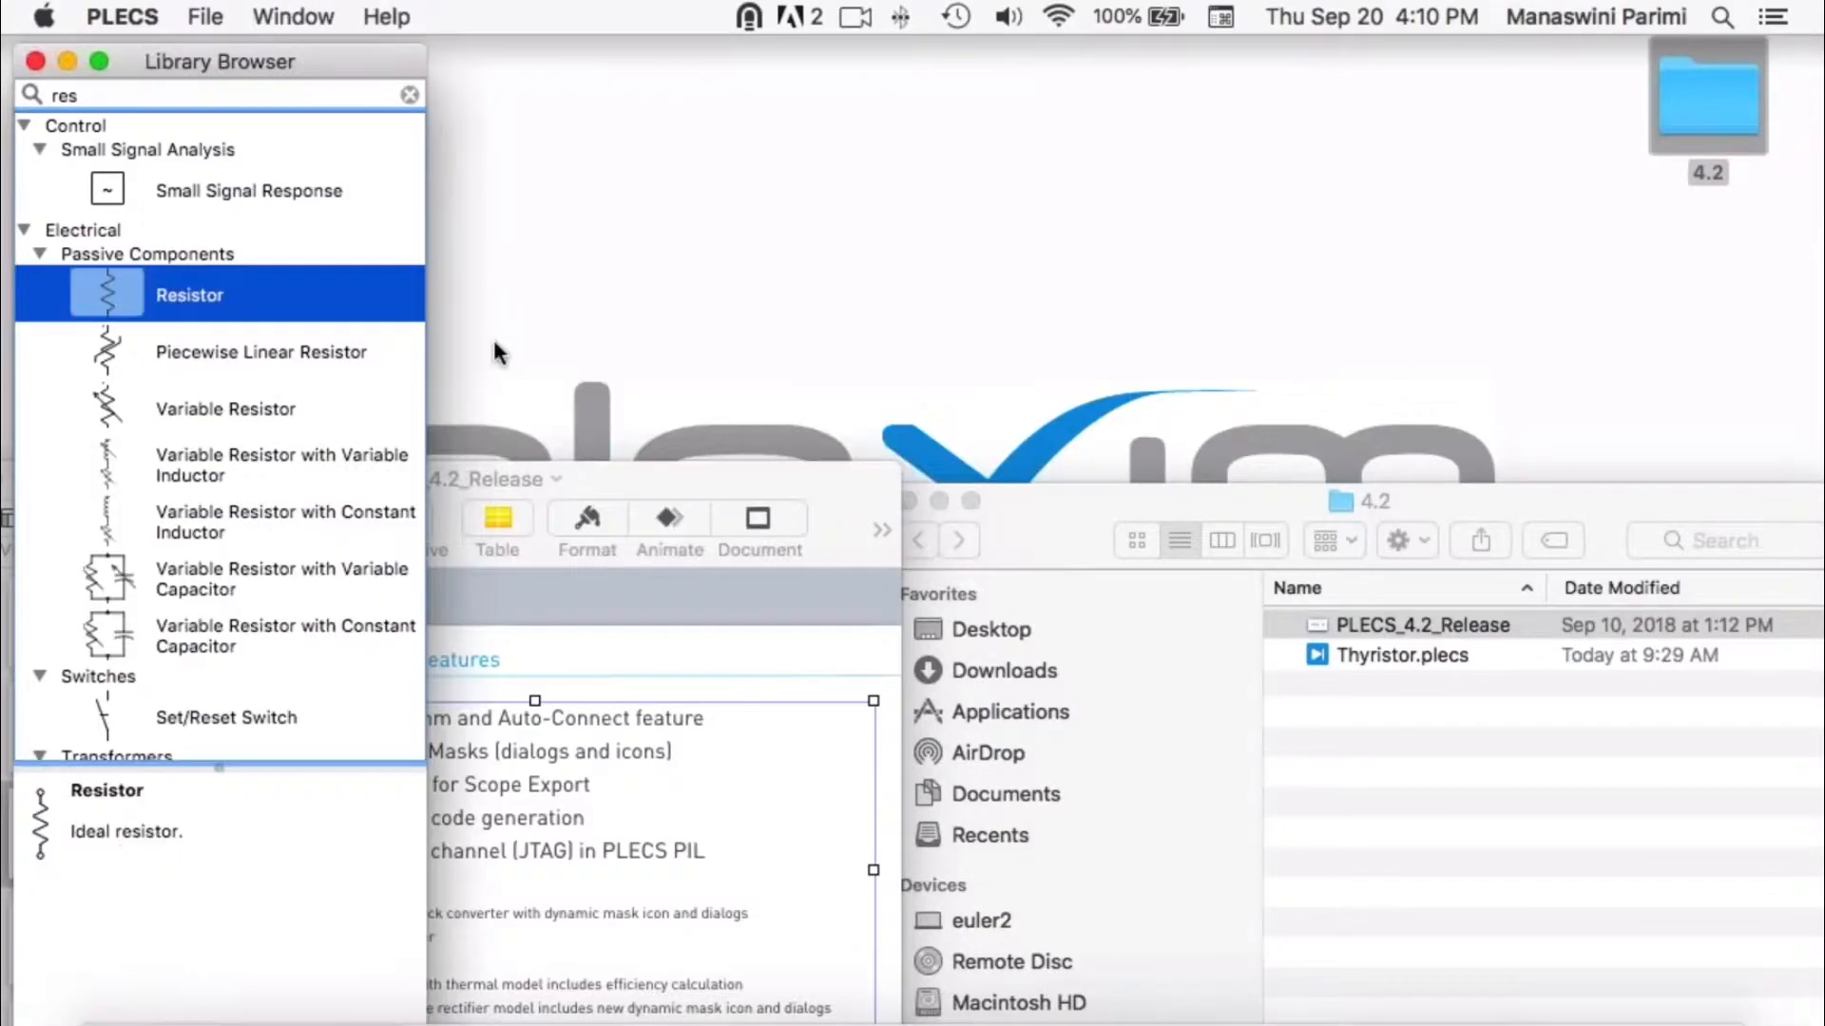
left_click(309, 19)
left_click(343, 105)
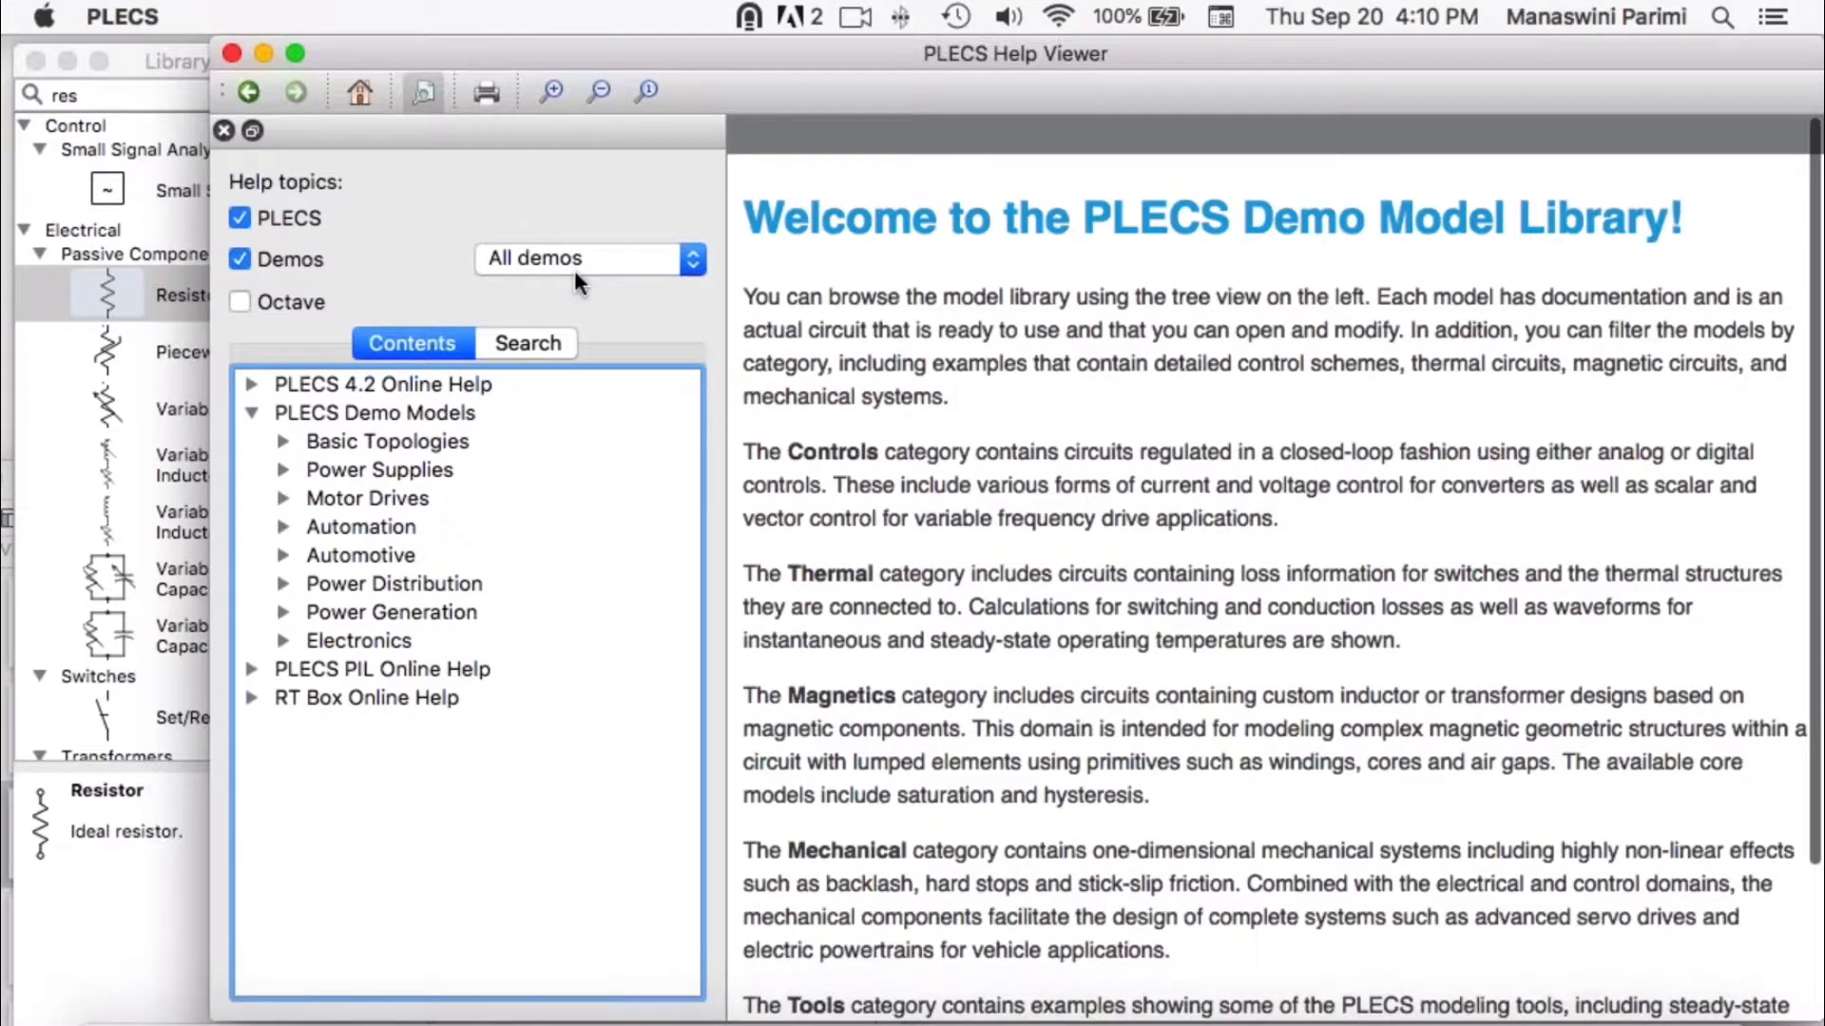
- Filter the demos by "New in 4.2", open the multiphase synchronous buck converter model and close the help viewer
left_click(612, 260)
left_click(566, 536)
left_click(409, 526)
left_click(1683, 134)
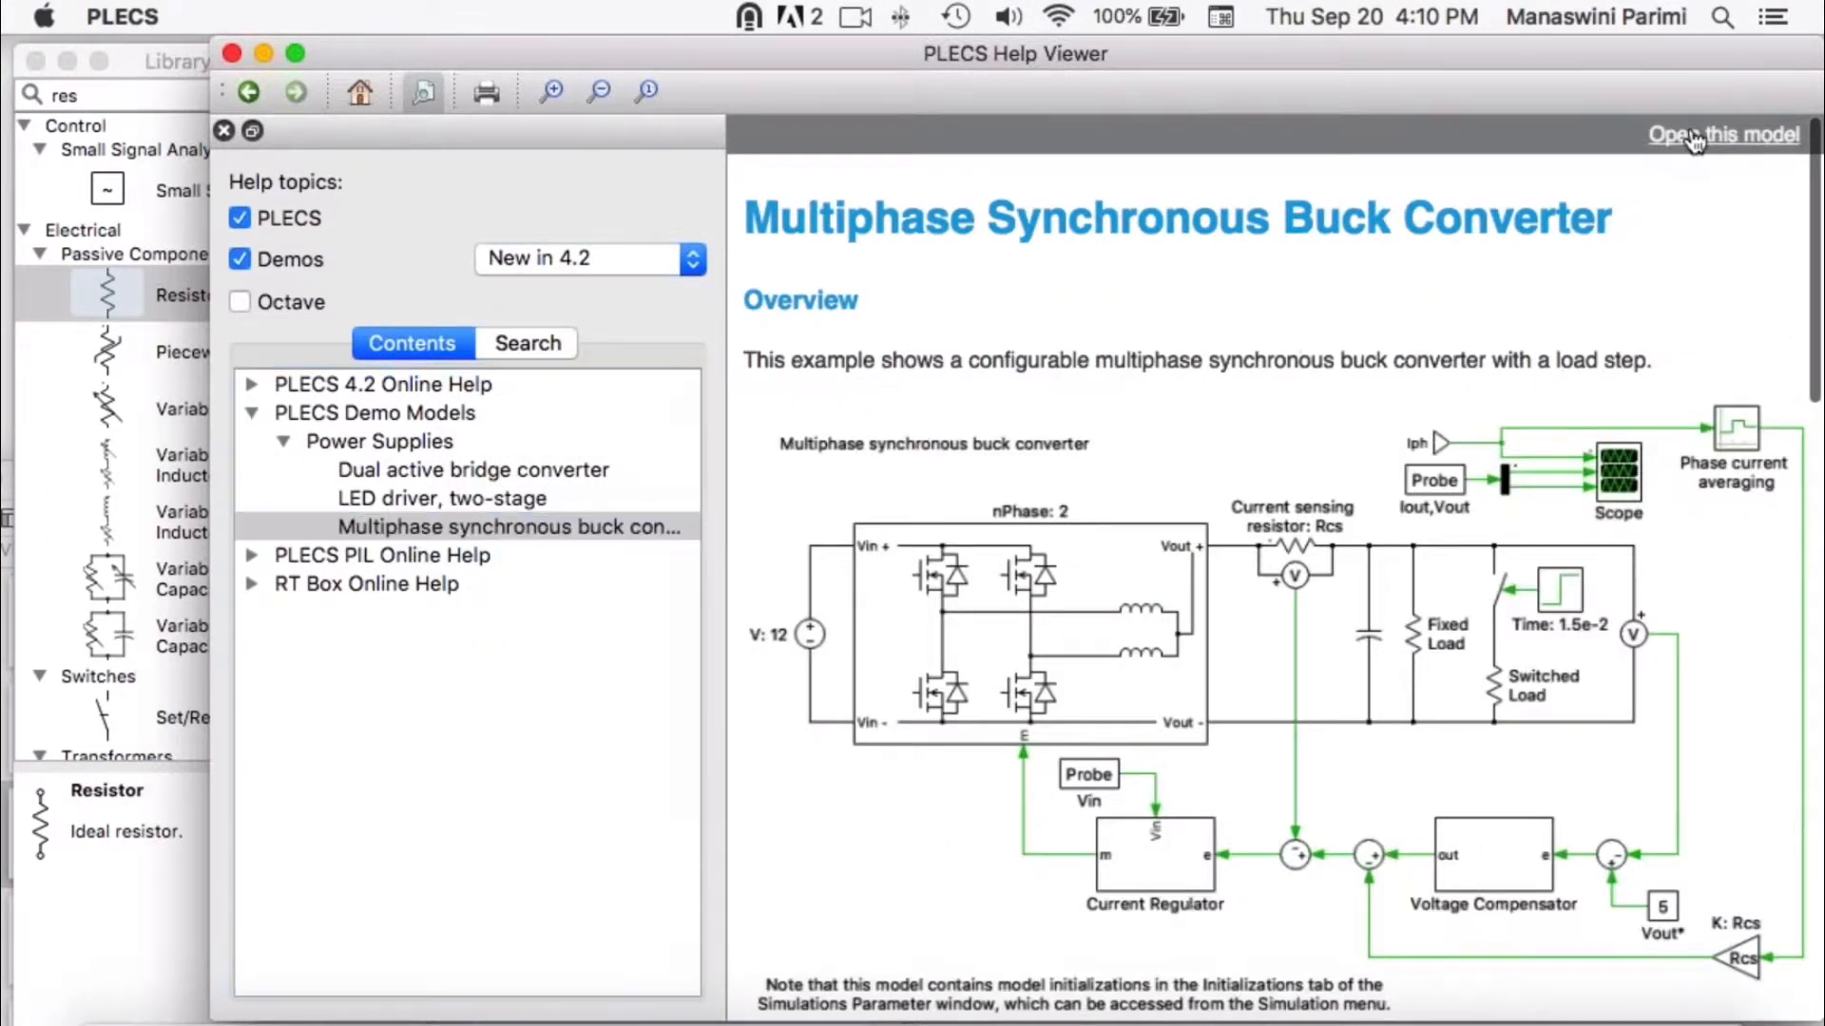
left_click(232, 54)
left_click_drag(811, 62, 785, 59)
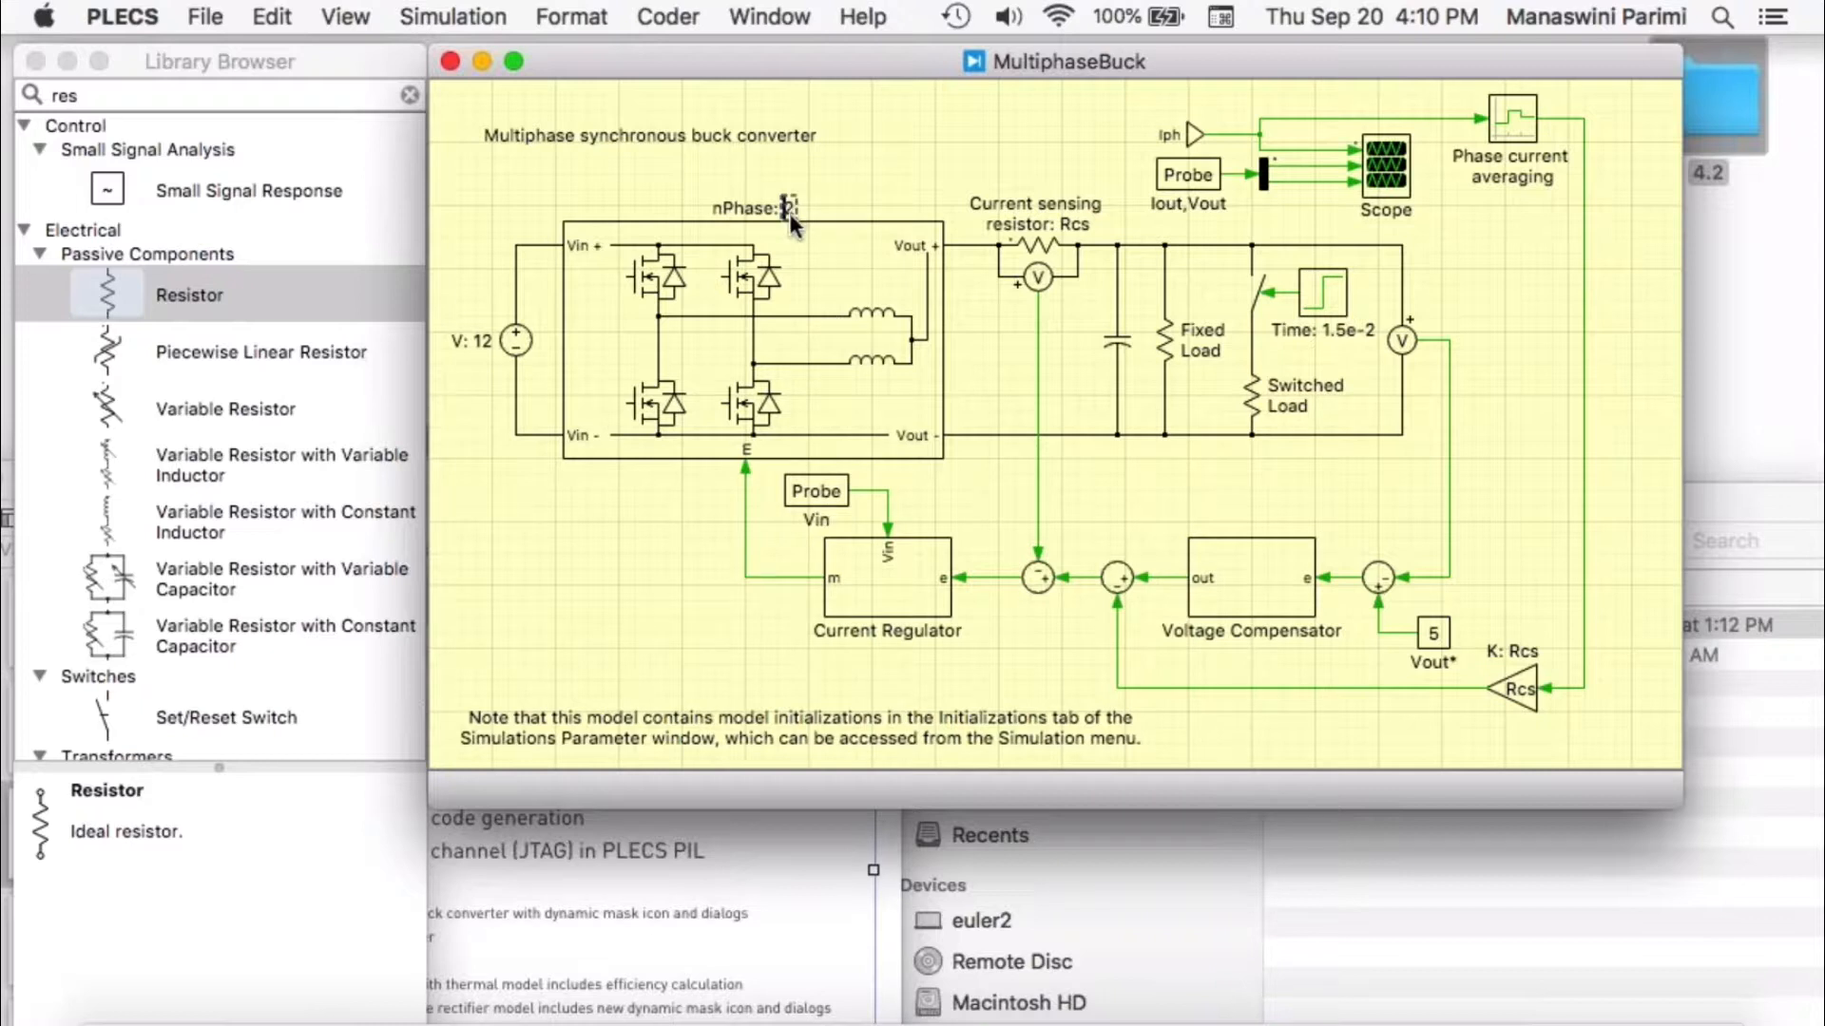
- Set the multiphase converter subsystem's nPhase parameter to 3 in the schematic, and raise it further to 4
type("3")
key("Return")
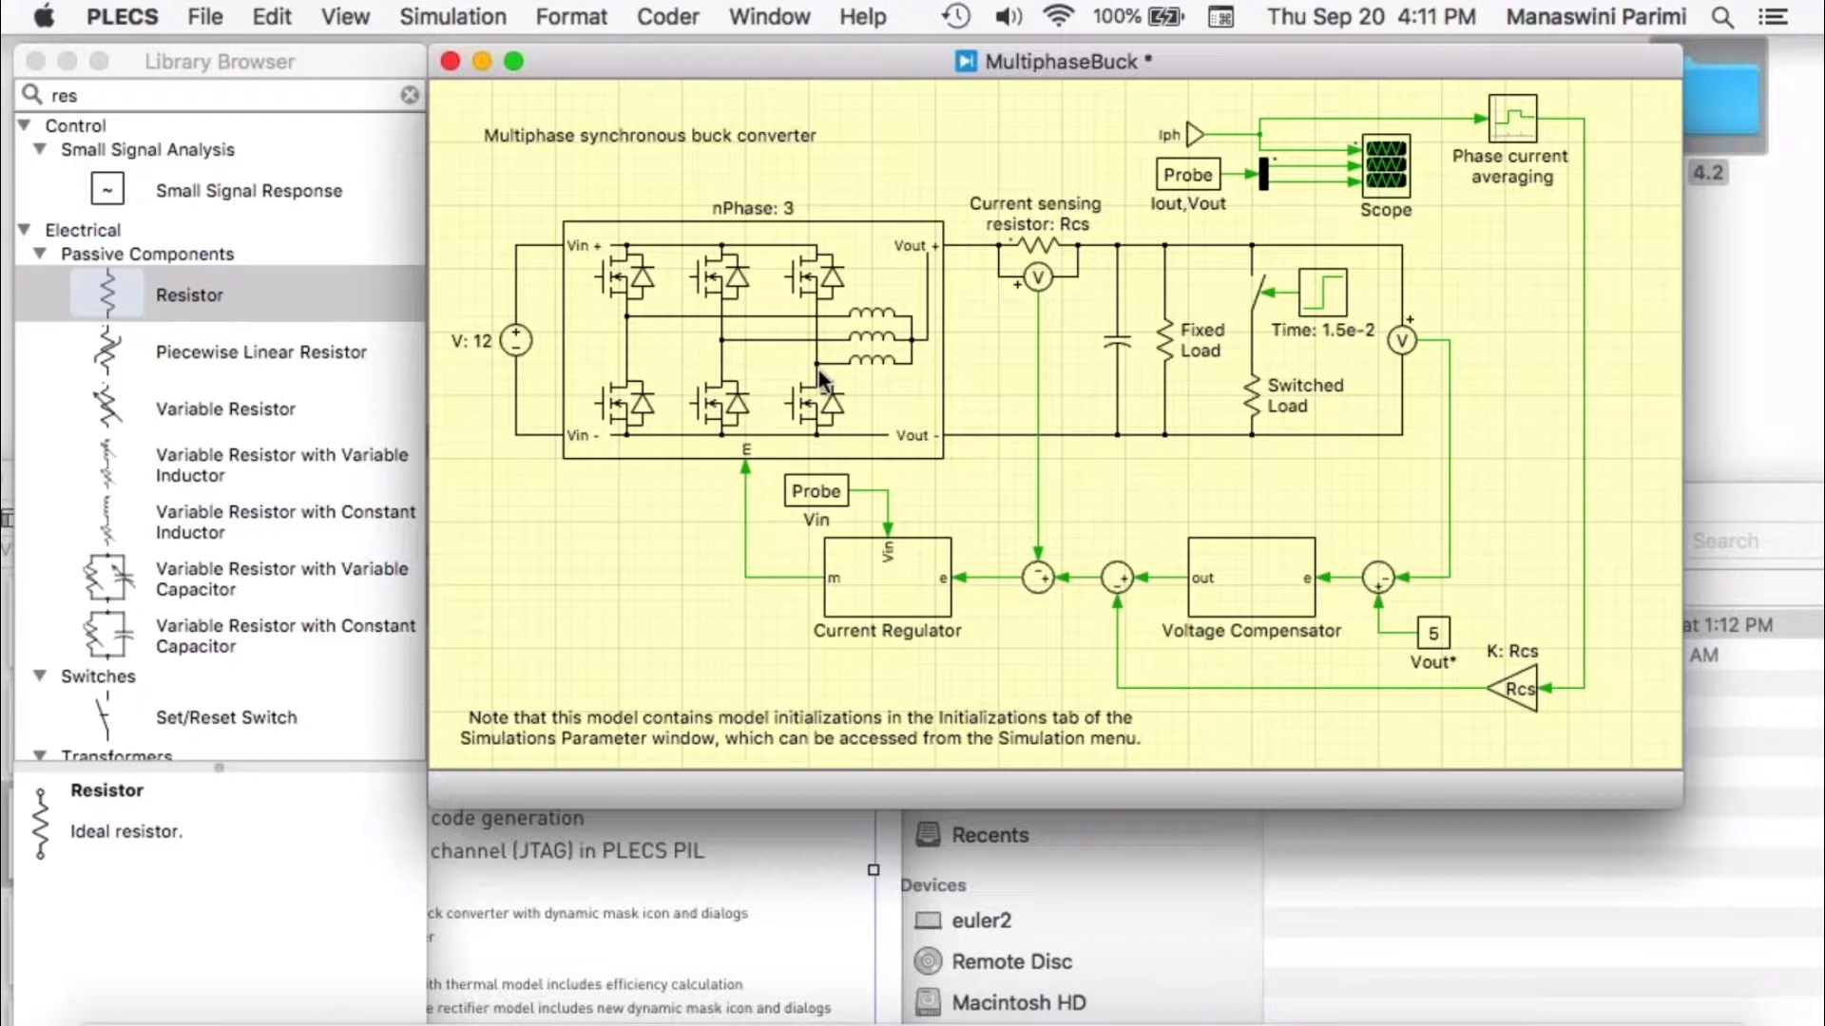
double_click(786, 210)
type("4")
key("Return")
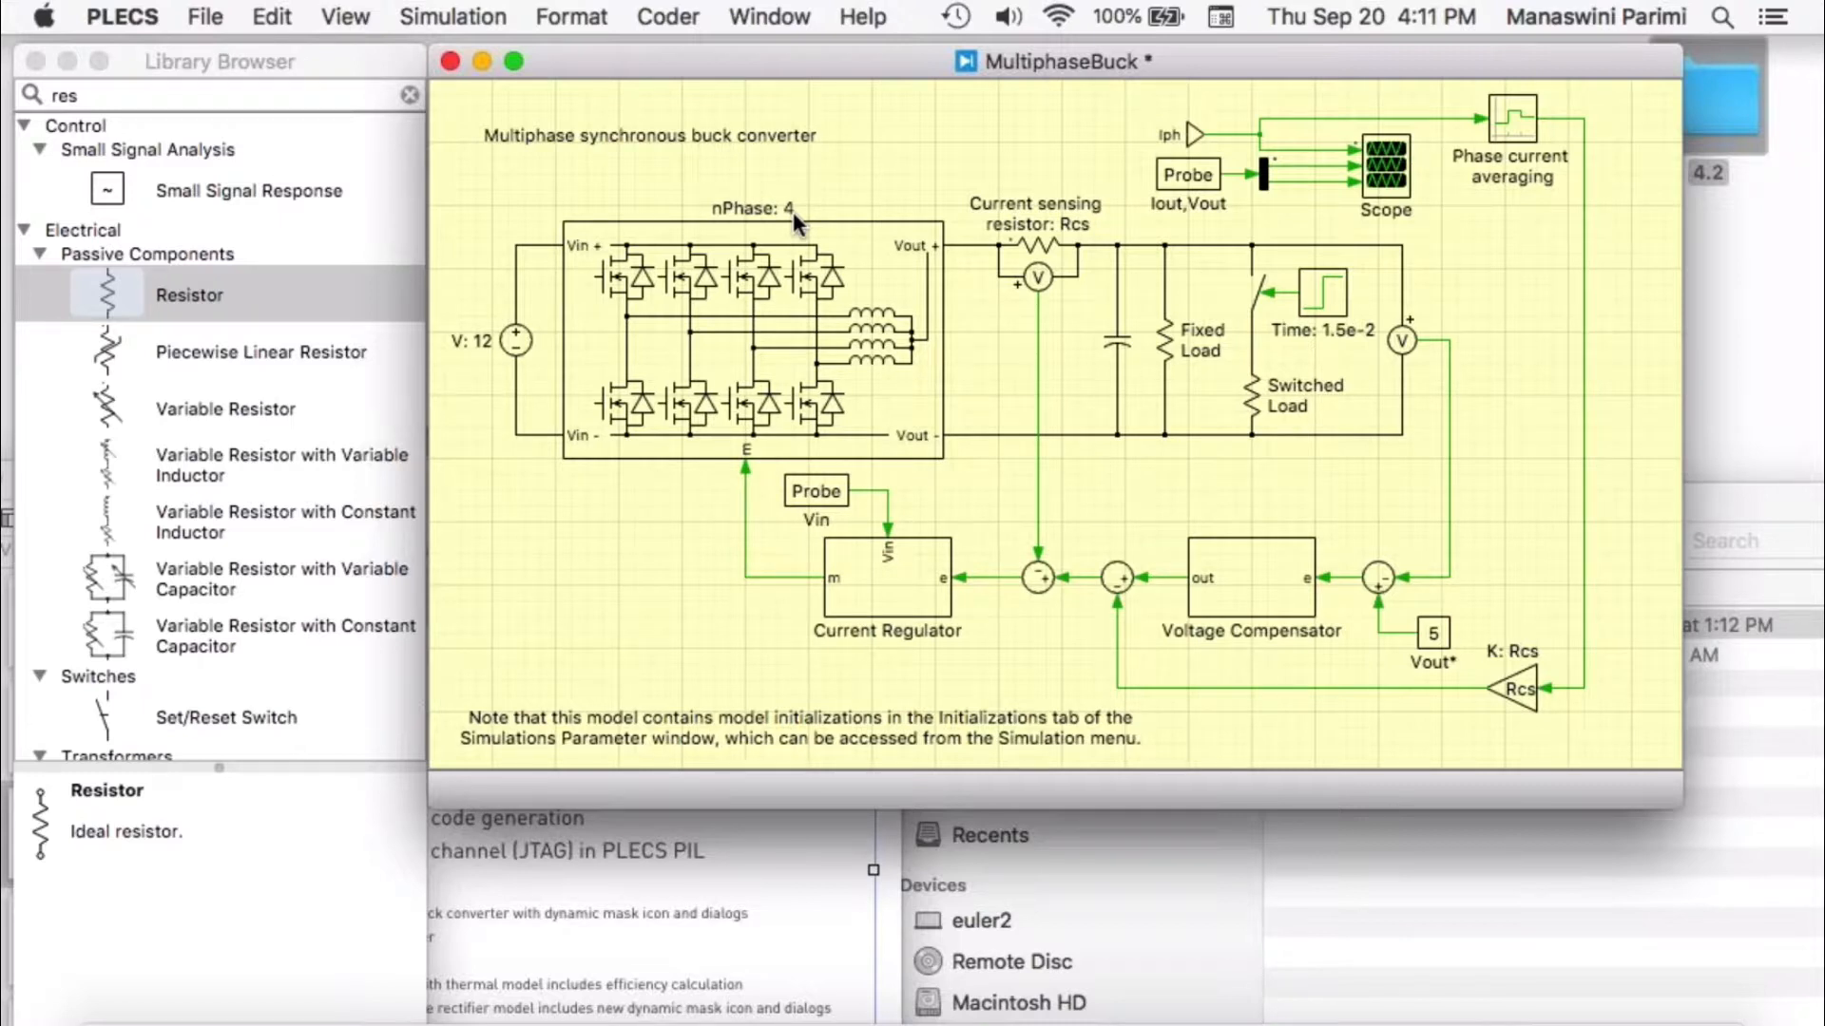
- Set the multiphase converter subsystem's nPhase parameter to the variable n in the schematic
double_click(792, 209)
type("n")
key("Return")
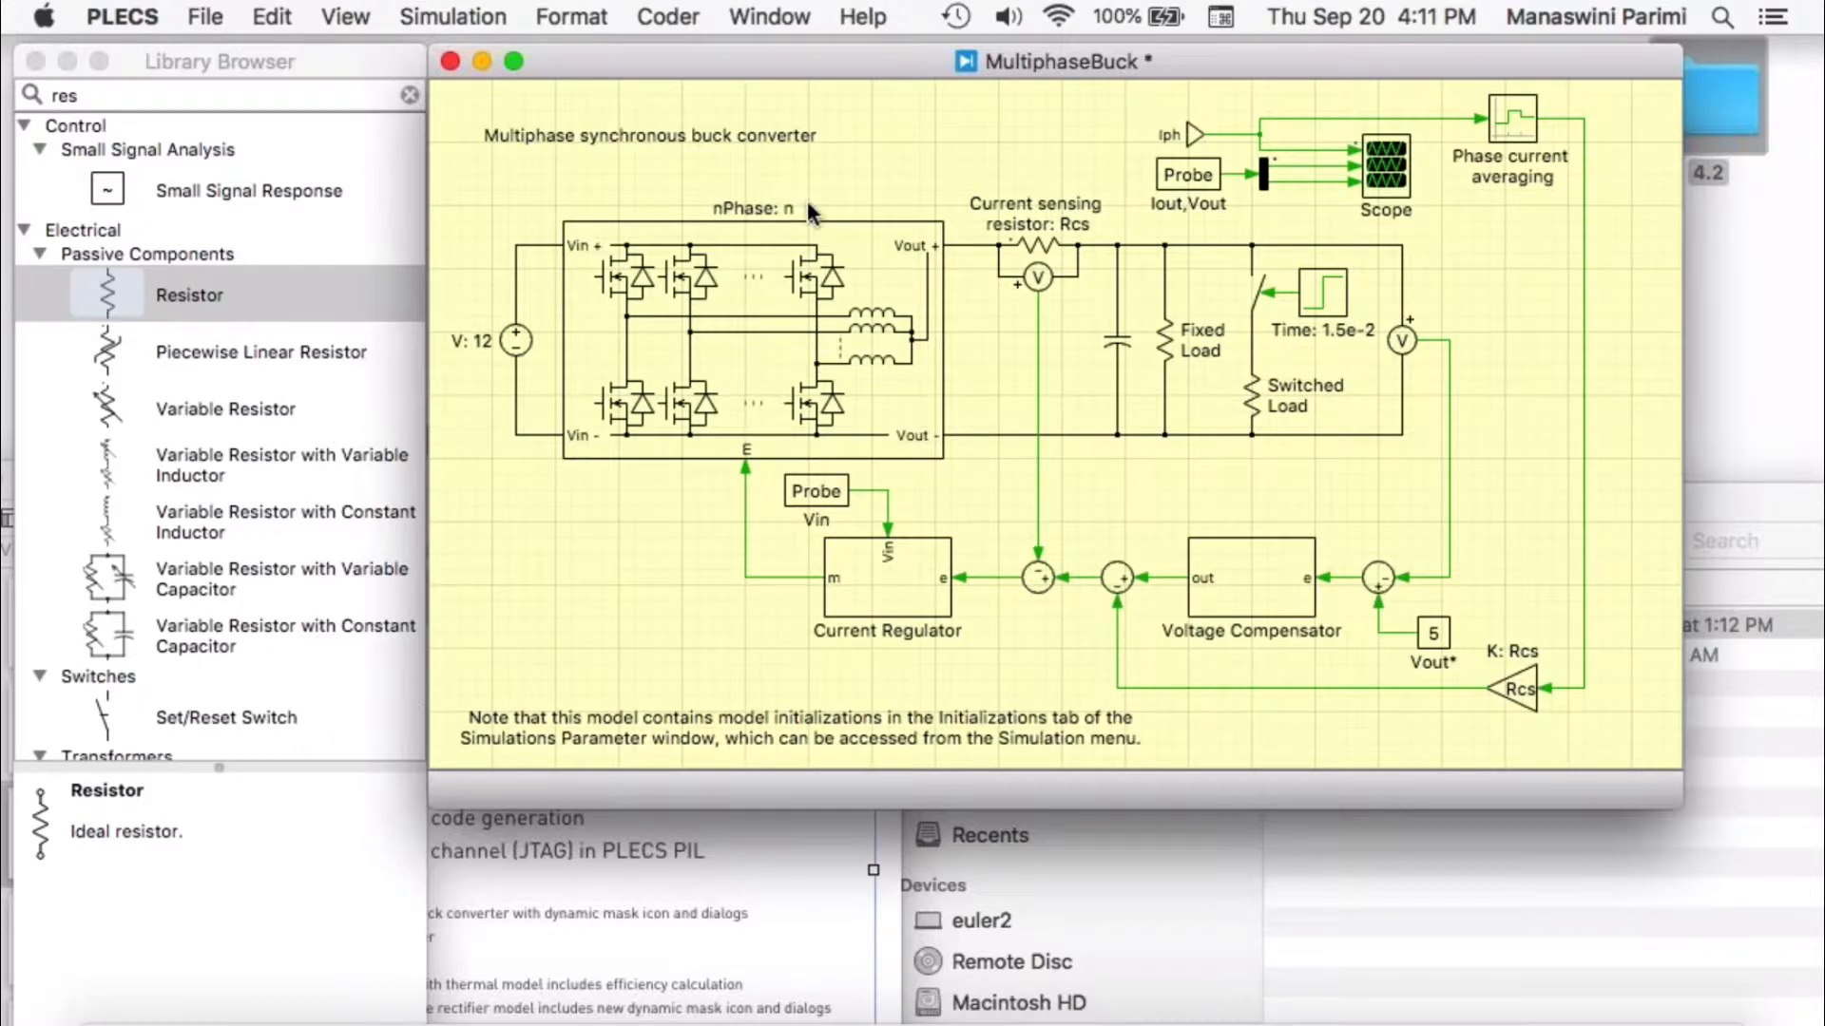
- Open the multiphase switching cell's block parameters and enlarge the dialog to show the full parameter list
double_click(799, 373)
left_click_drag(939, 52, 917, 48)
left_click_drag(1333, 833, 1381, 977)
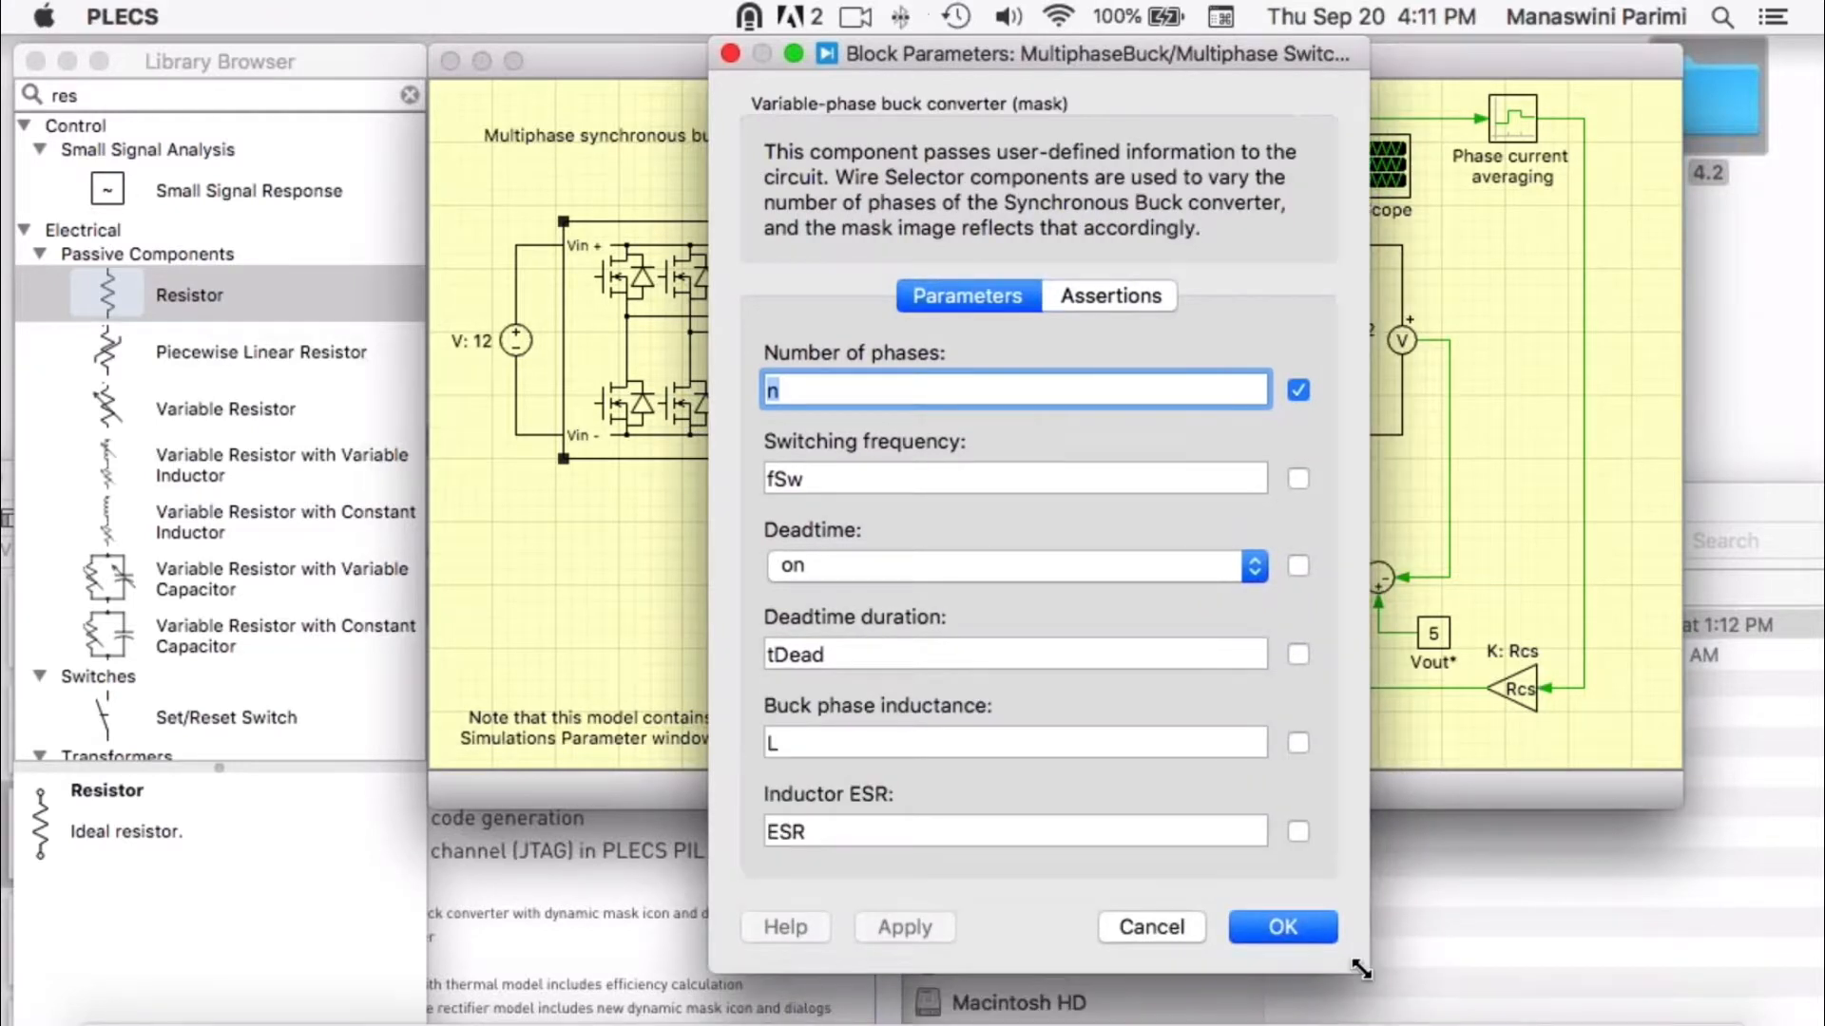
- Switch the Deadtime parameter to off and back to on
left_click(1095, 557)
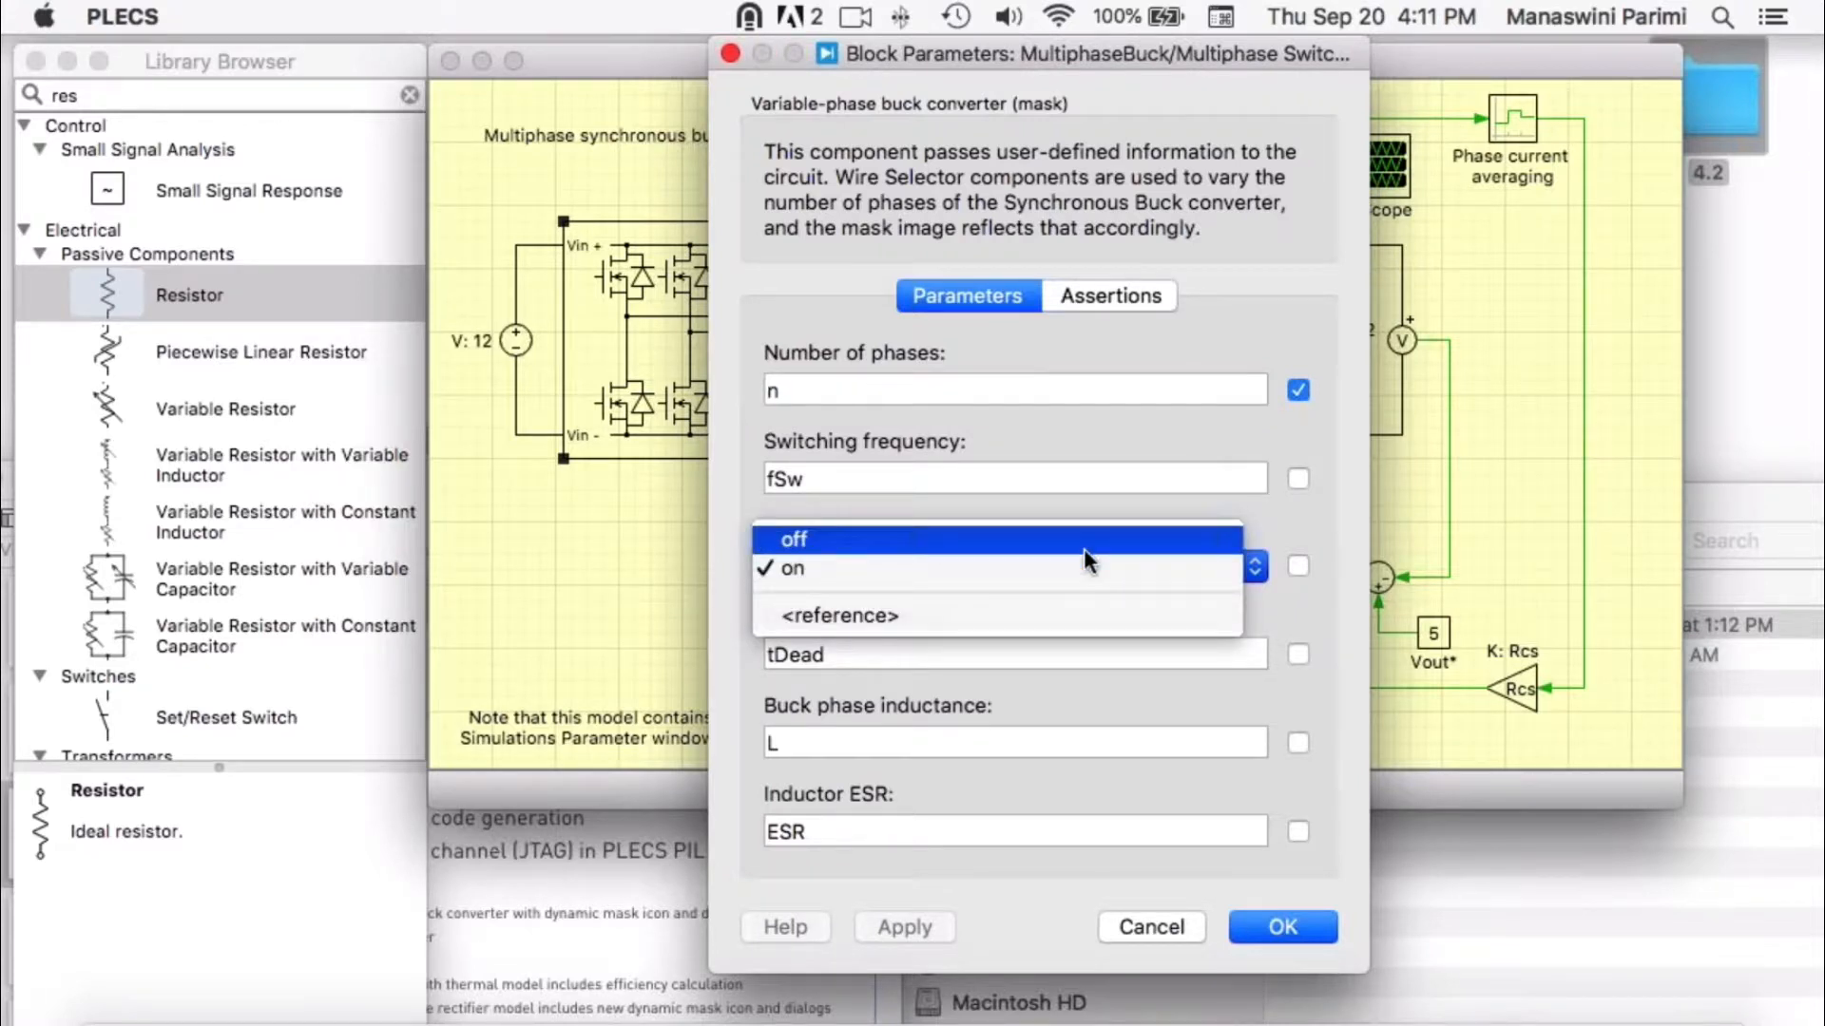
left_click(1251, 579)
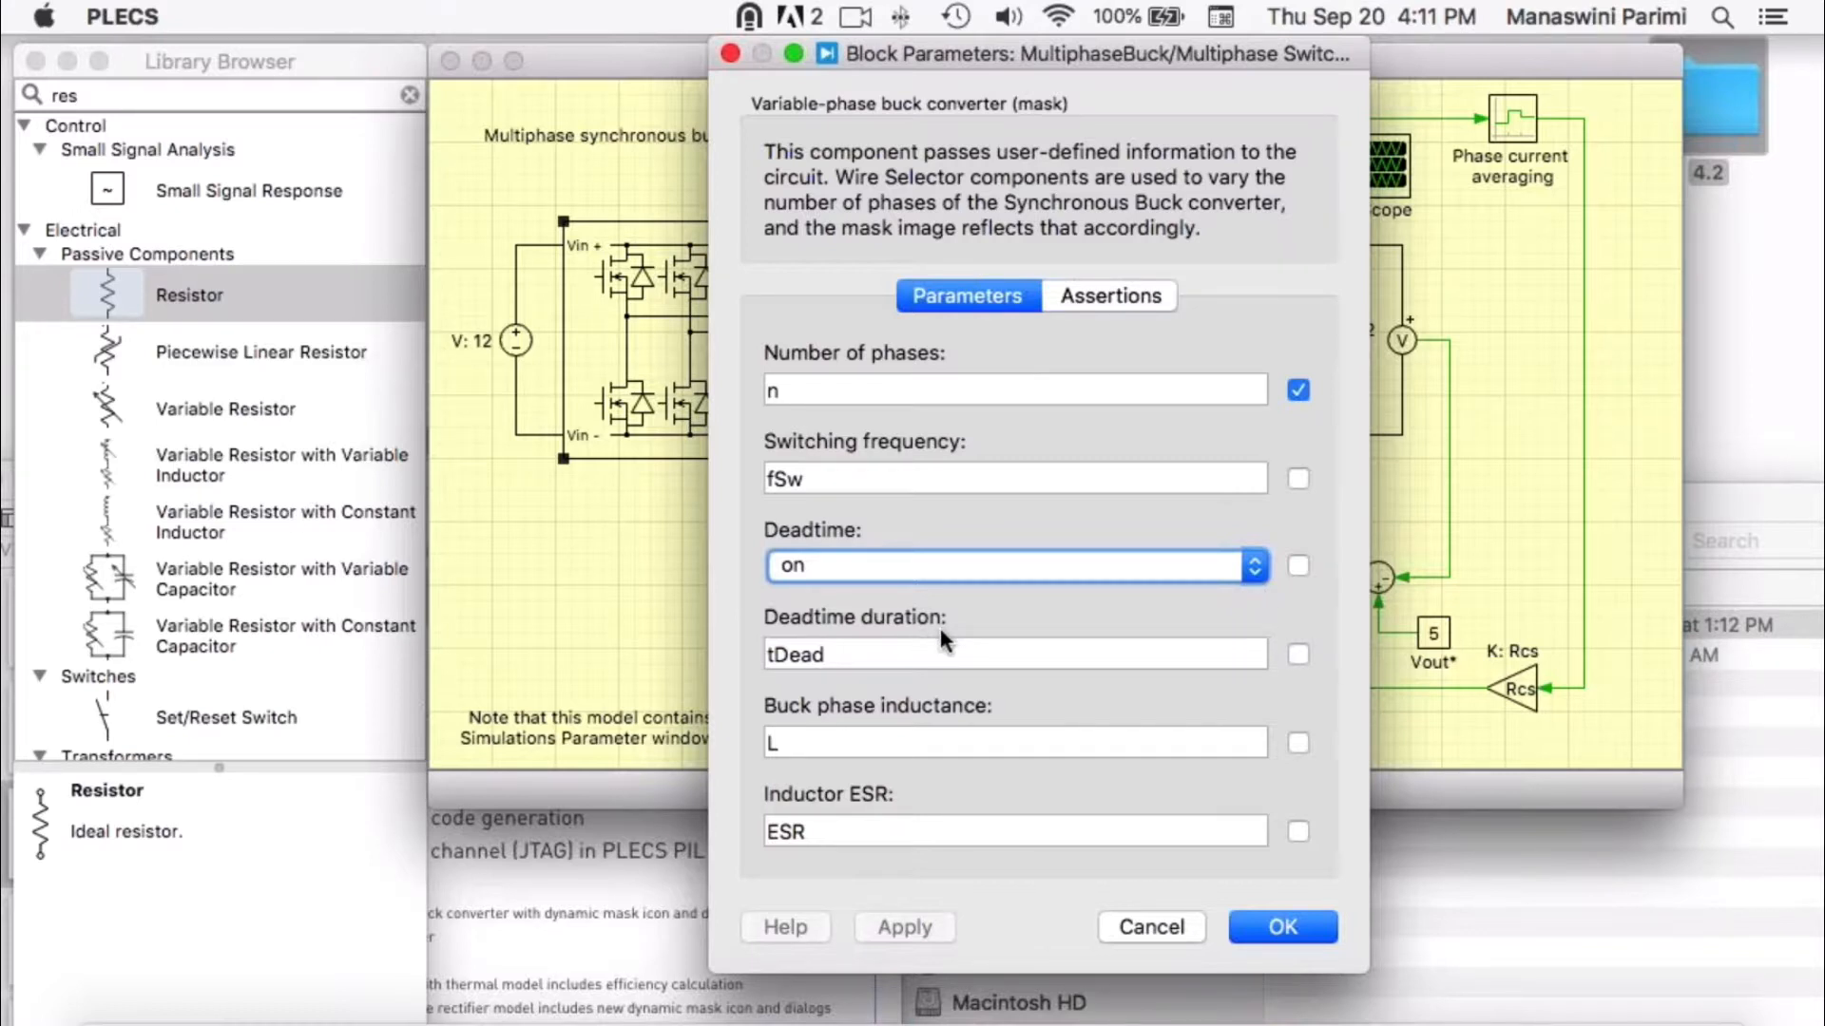
left_click(1227, 562)
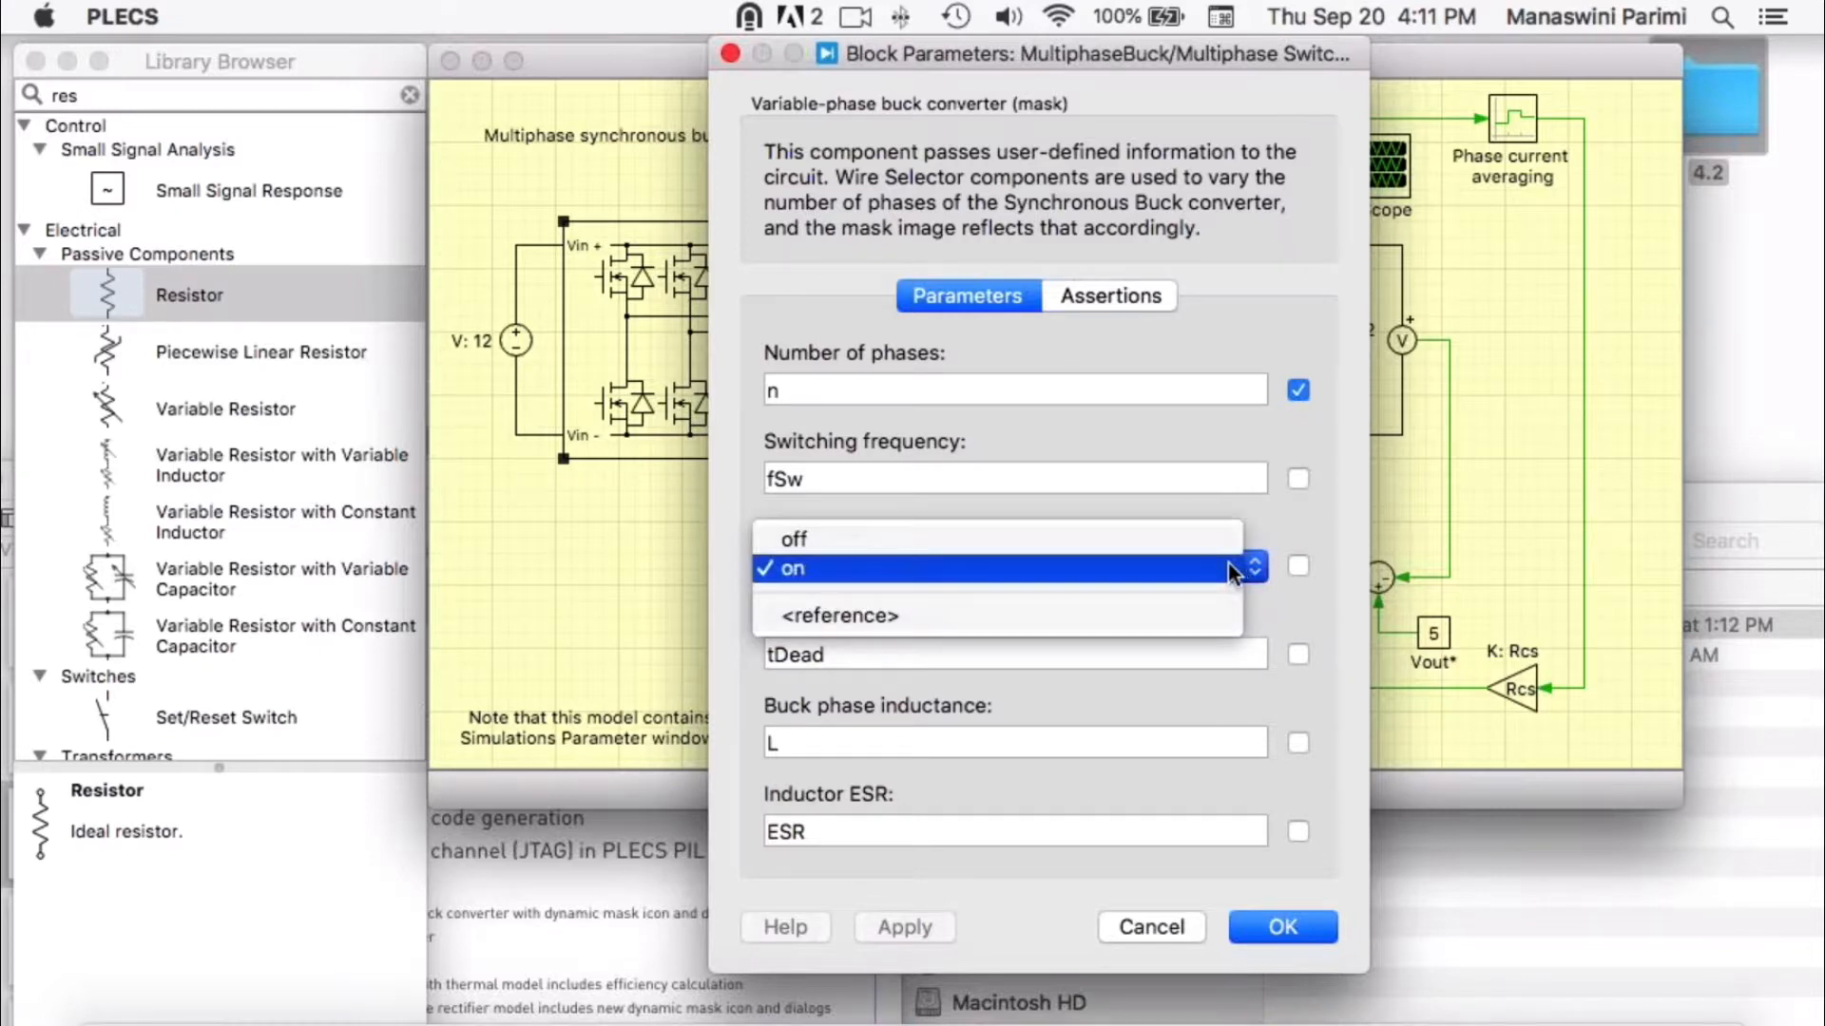
left_click(1212, 543)
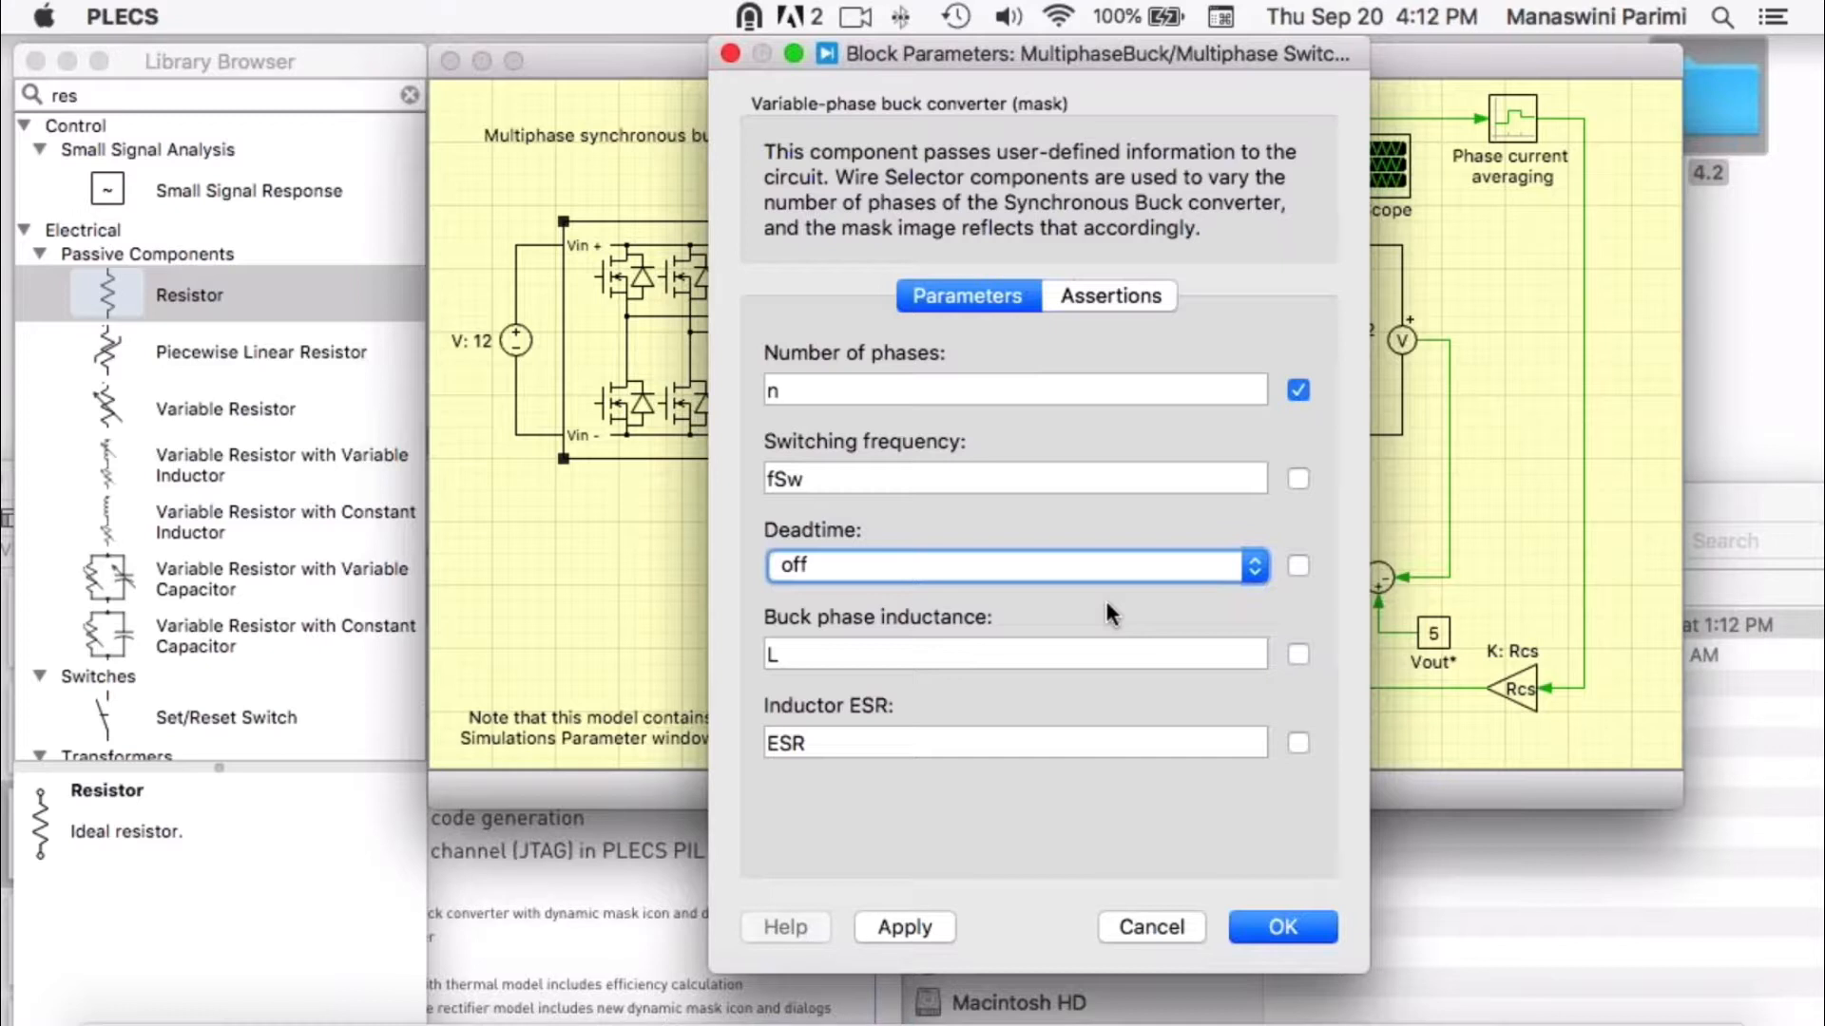
left_click(1211, 570)
left_click(1038, 596)
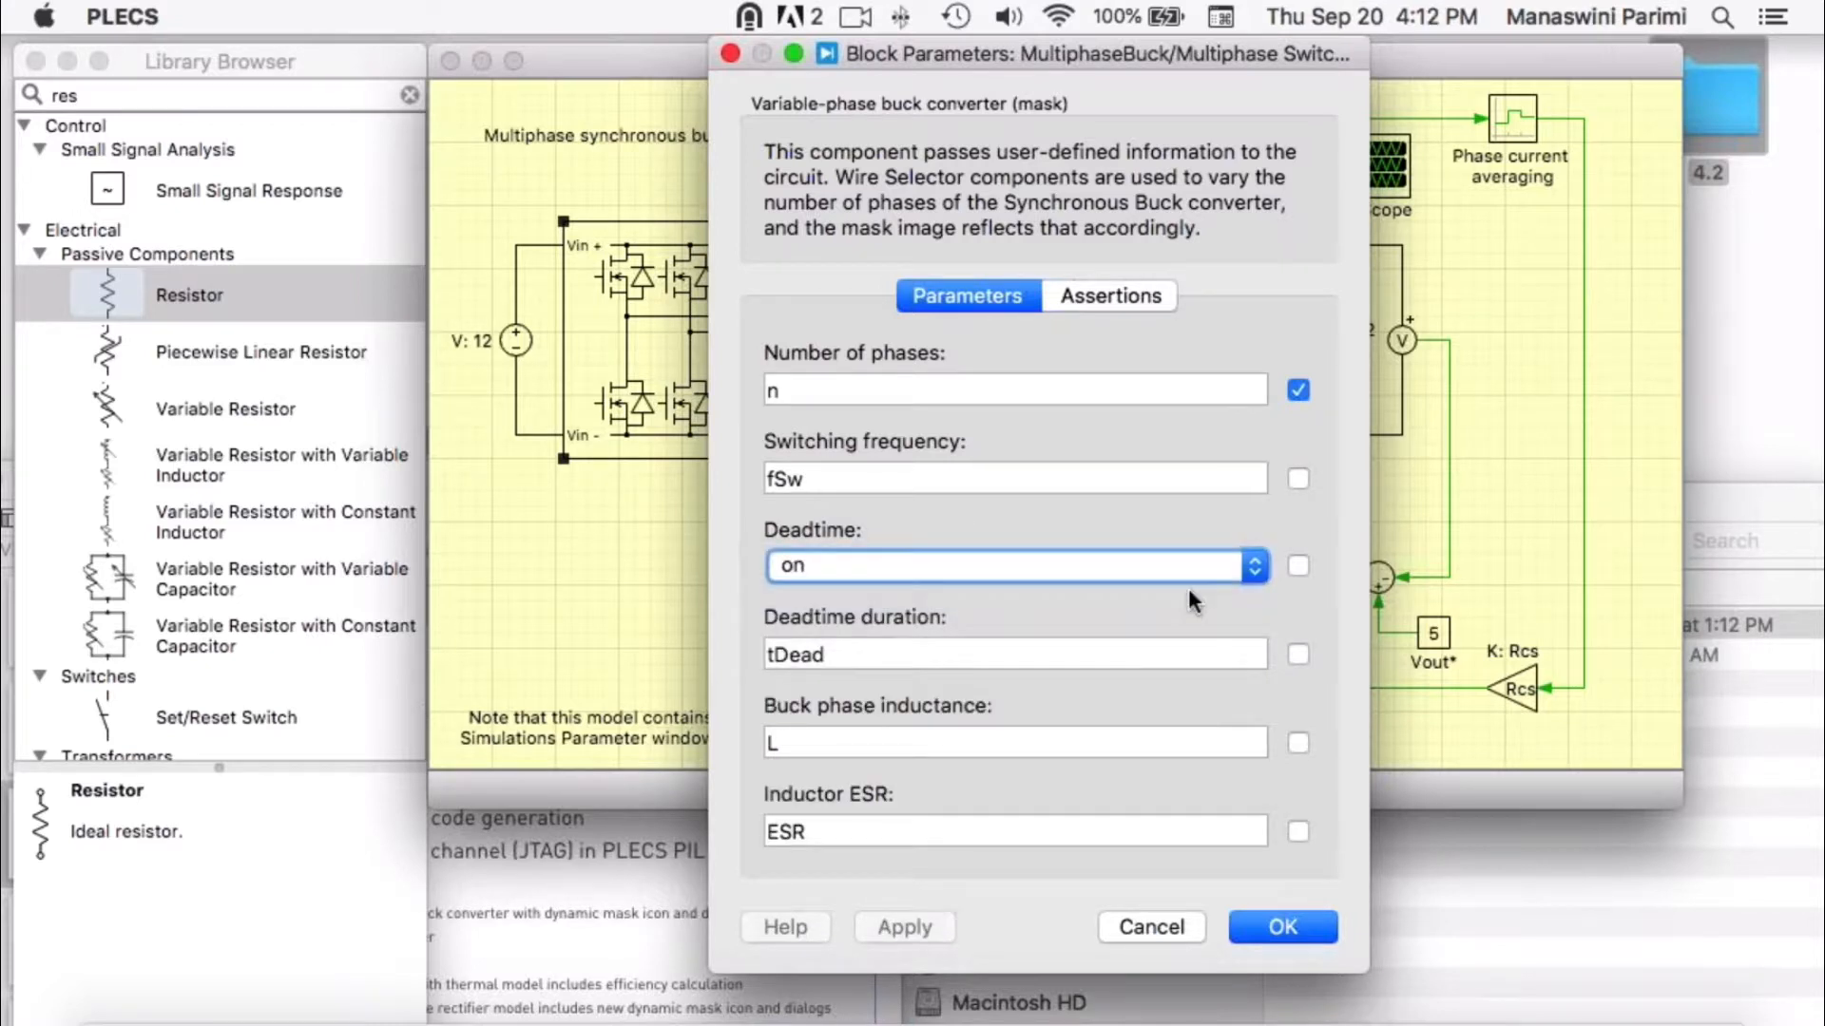
- Enable the schematic display of the Deadtime and Deadtime duration parameters and apply it
left_click(1294, 572)
left_click(1298, 655)
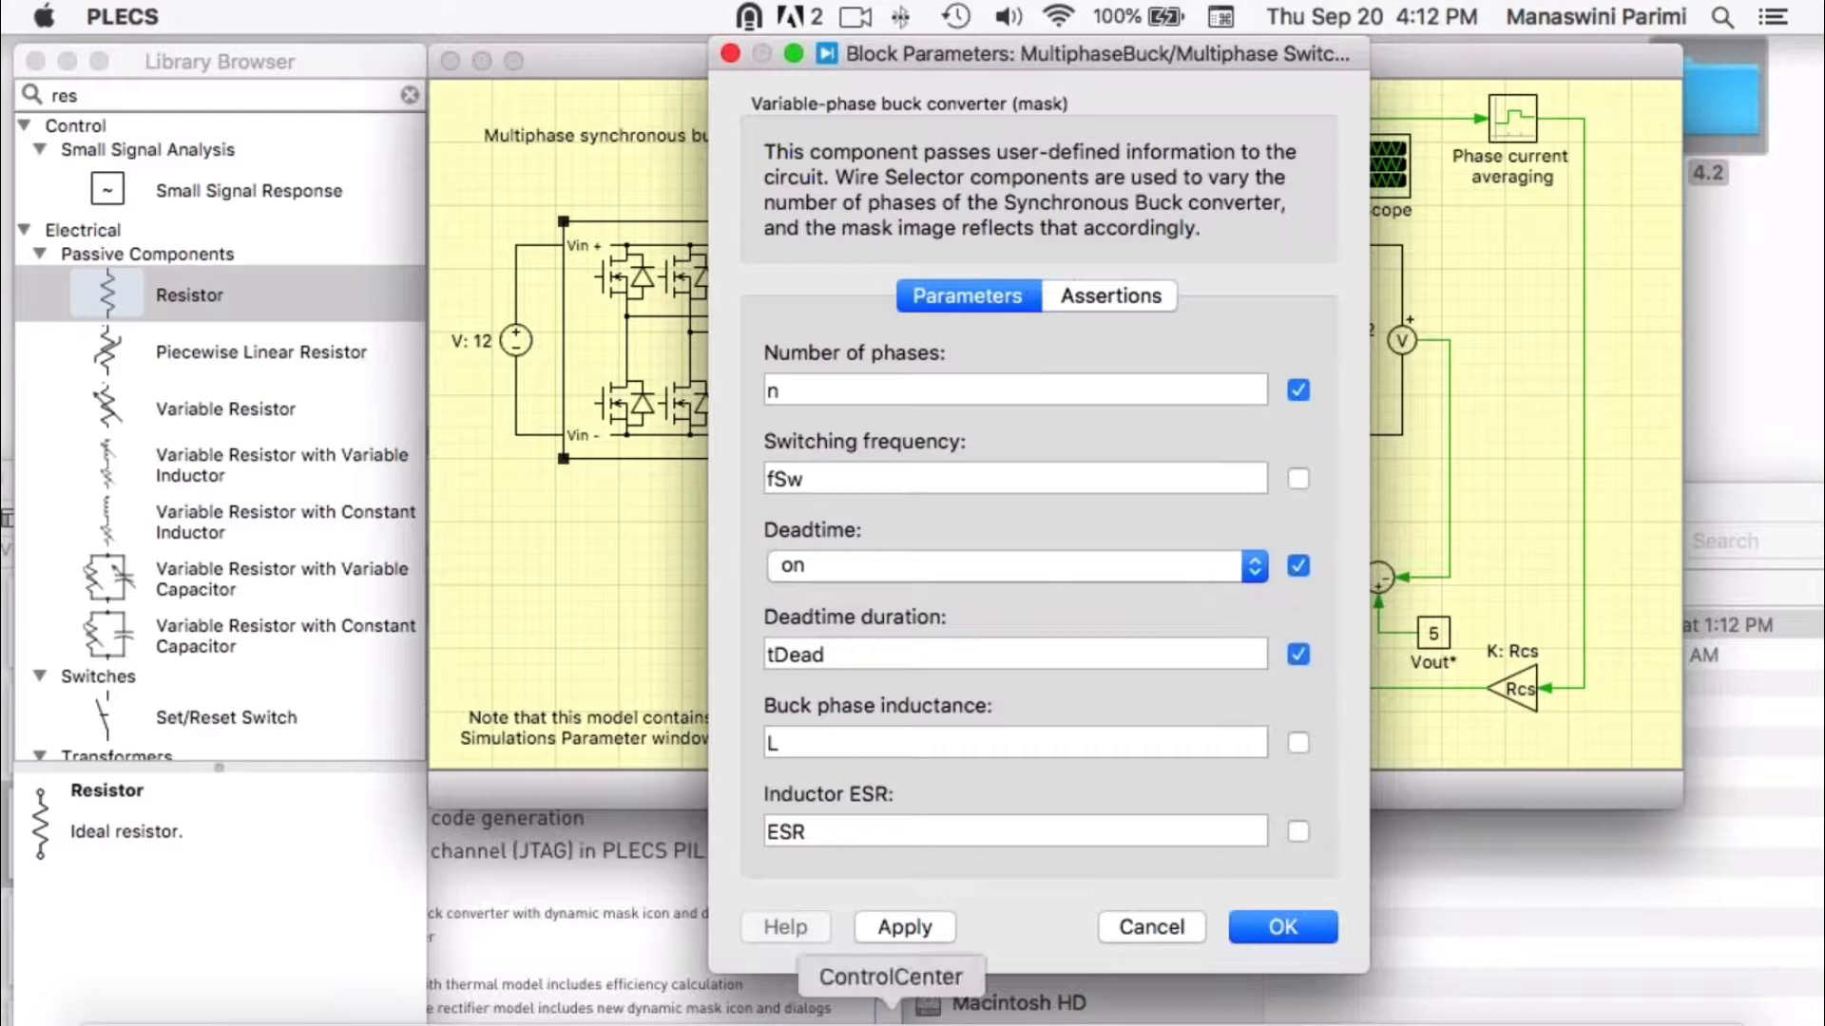
left_click(898, 929)
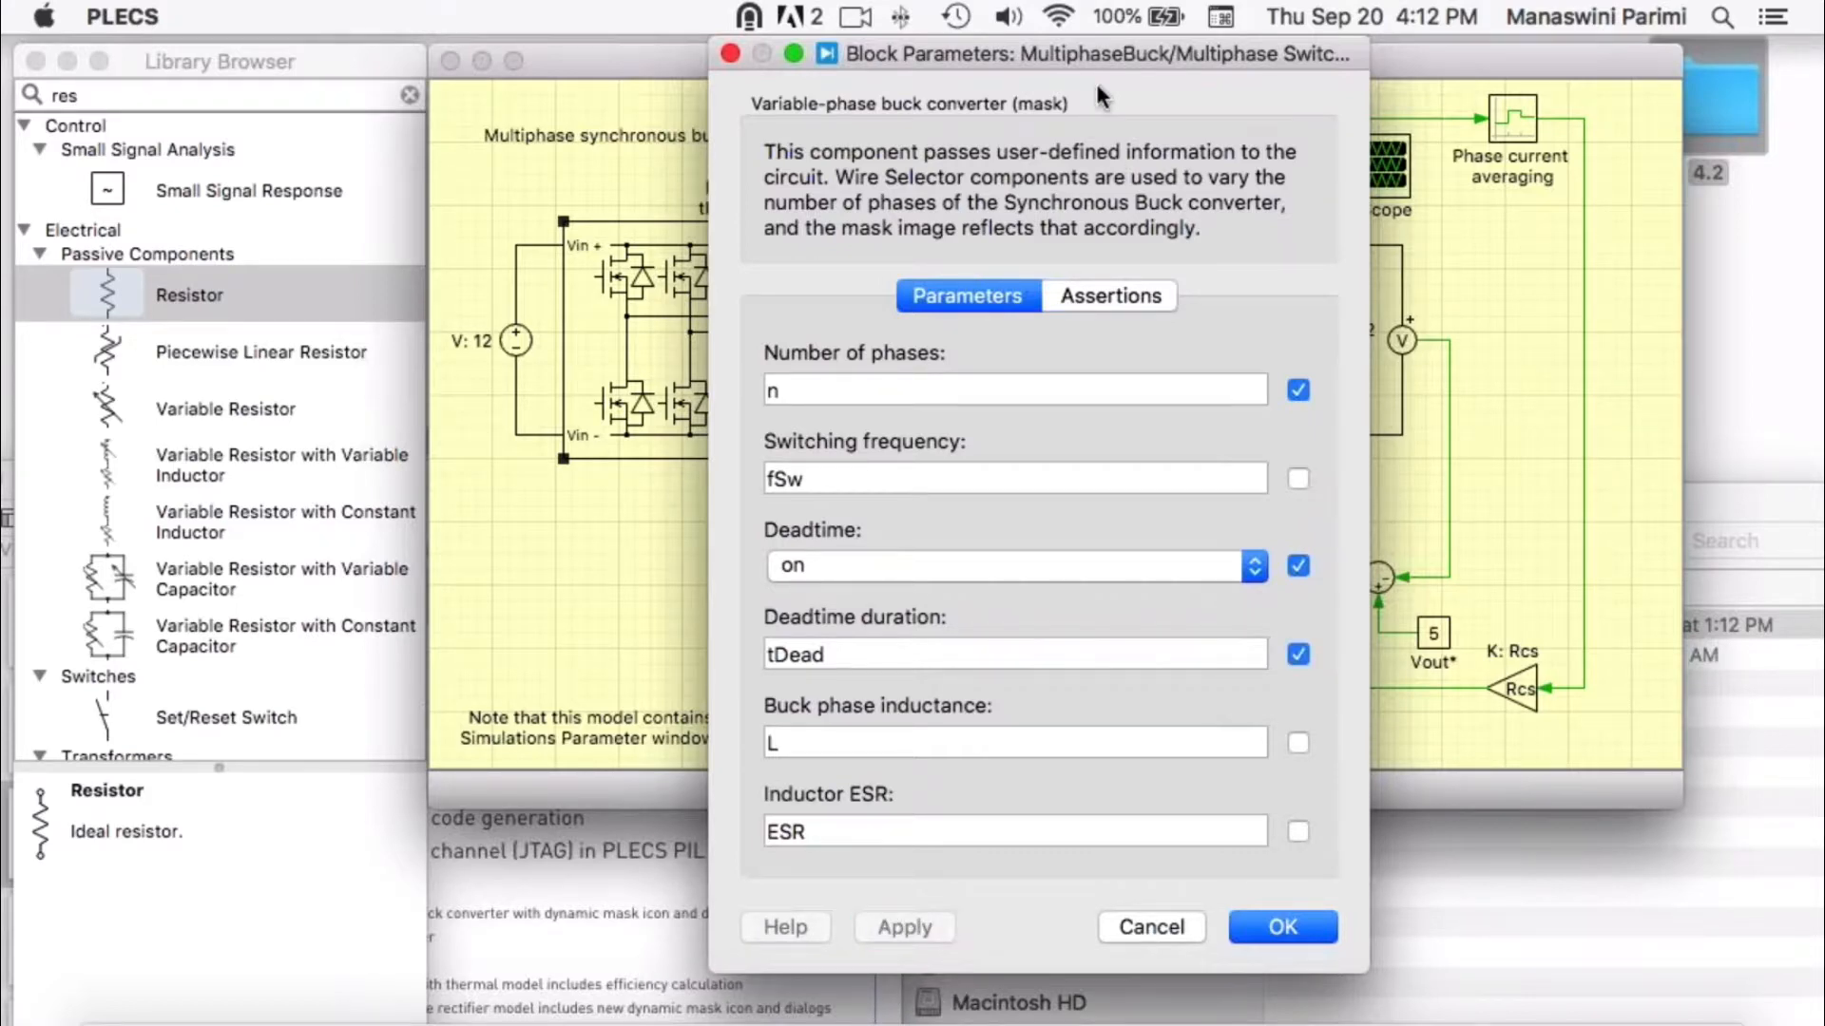
- Move the parameter dialog clear of the subsystem, set Deadtime to off, apply the change and close the dialog
left_click_drag(1078, 44, 1390, 44)
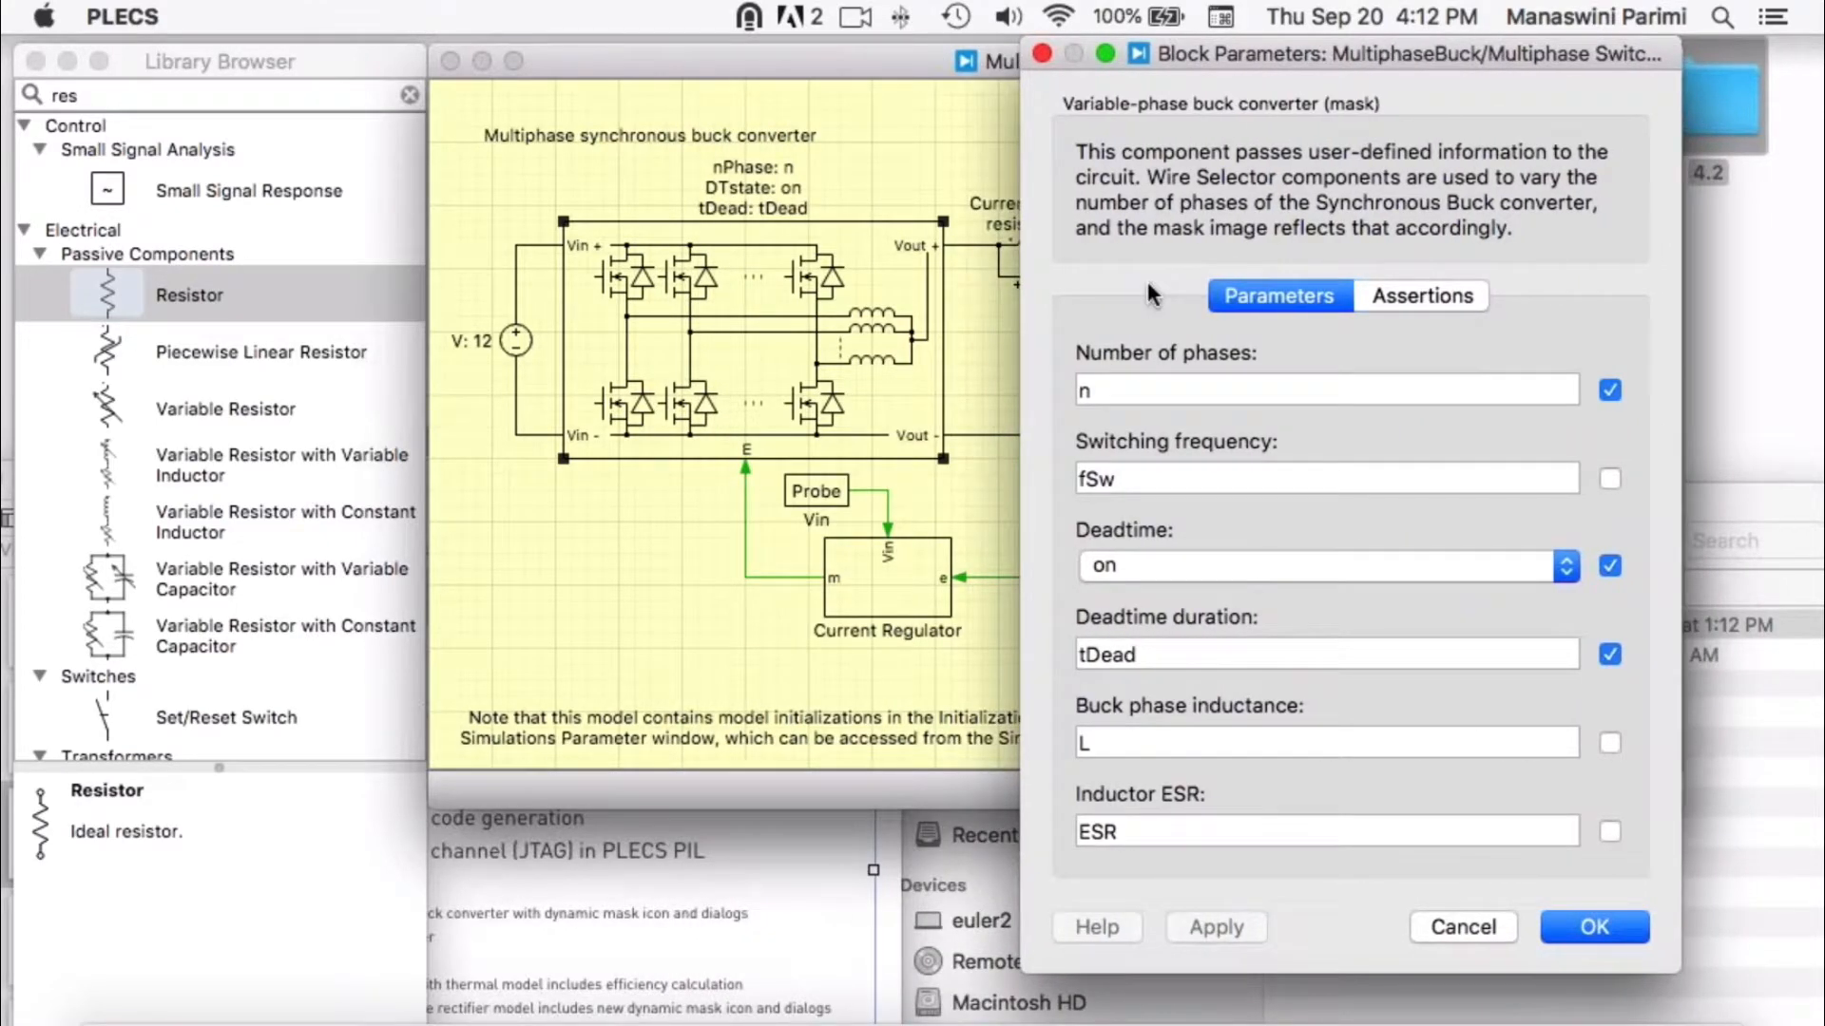
left_click(1506, 563)
left_click(1258, 542)
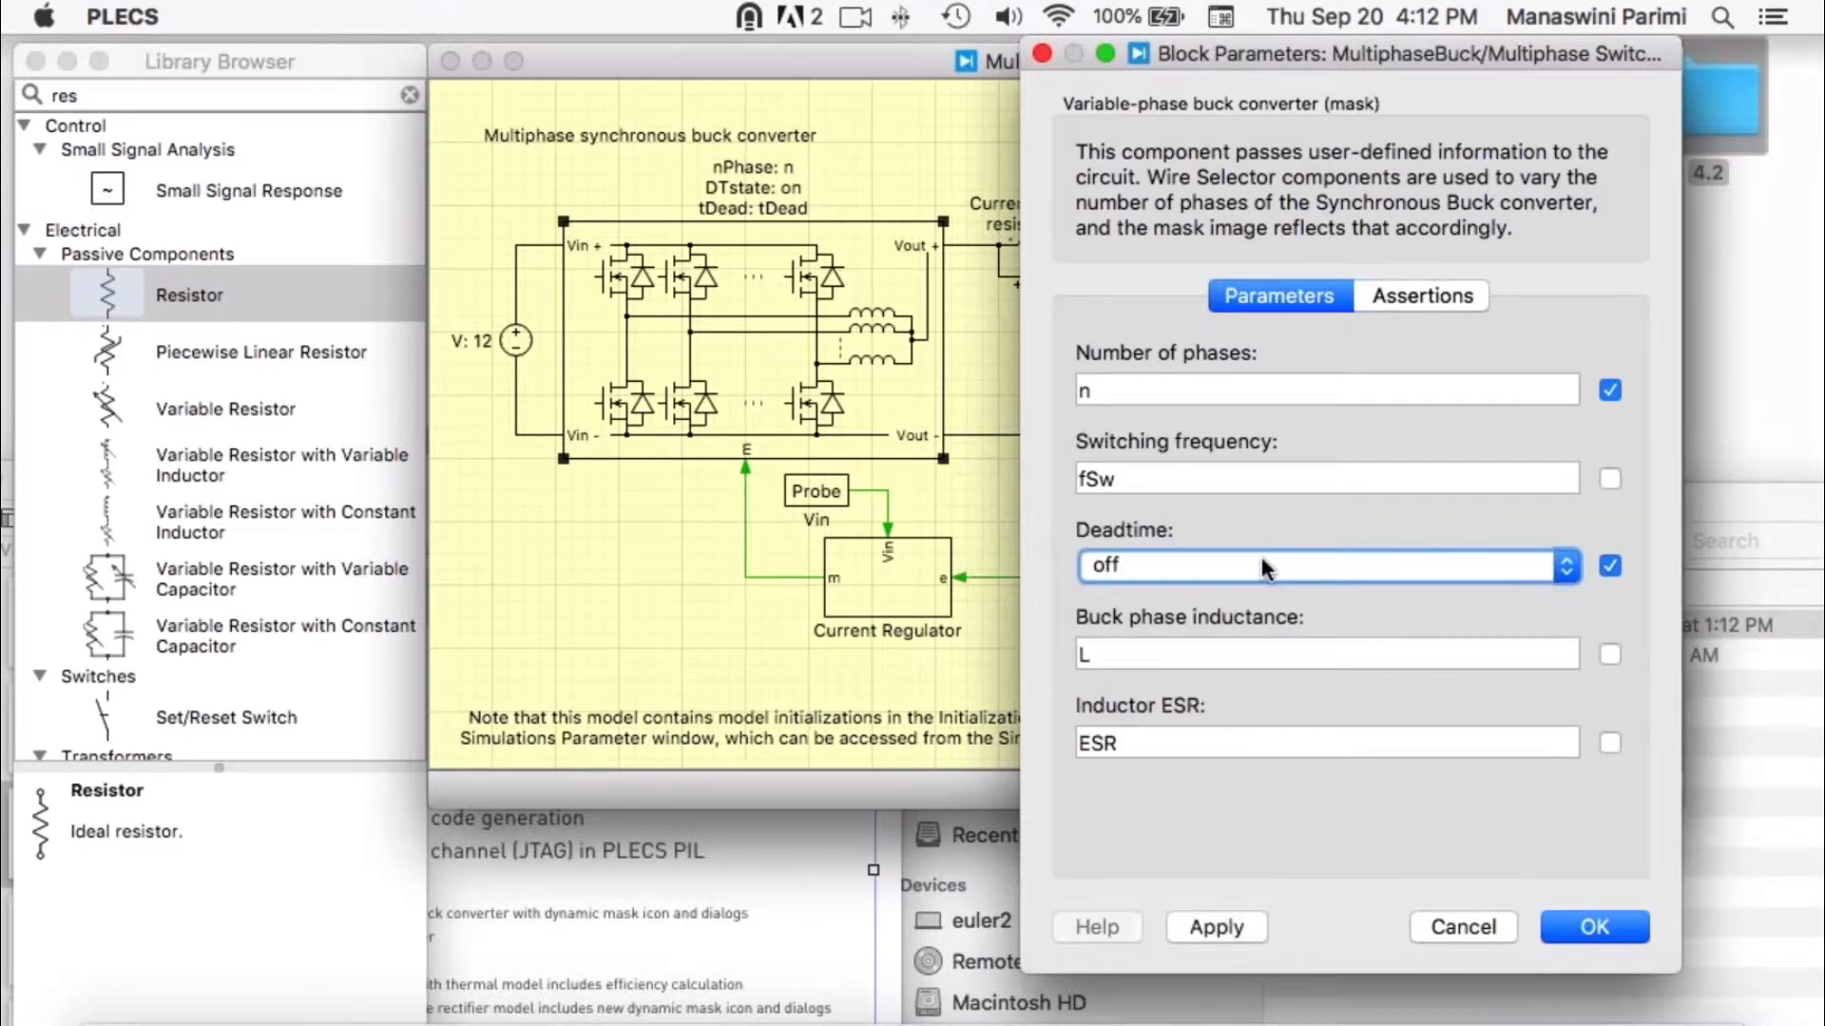
left_click(1216, 926)
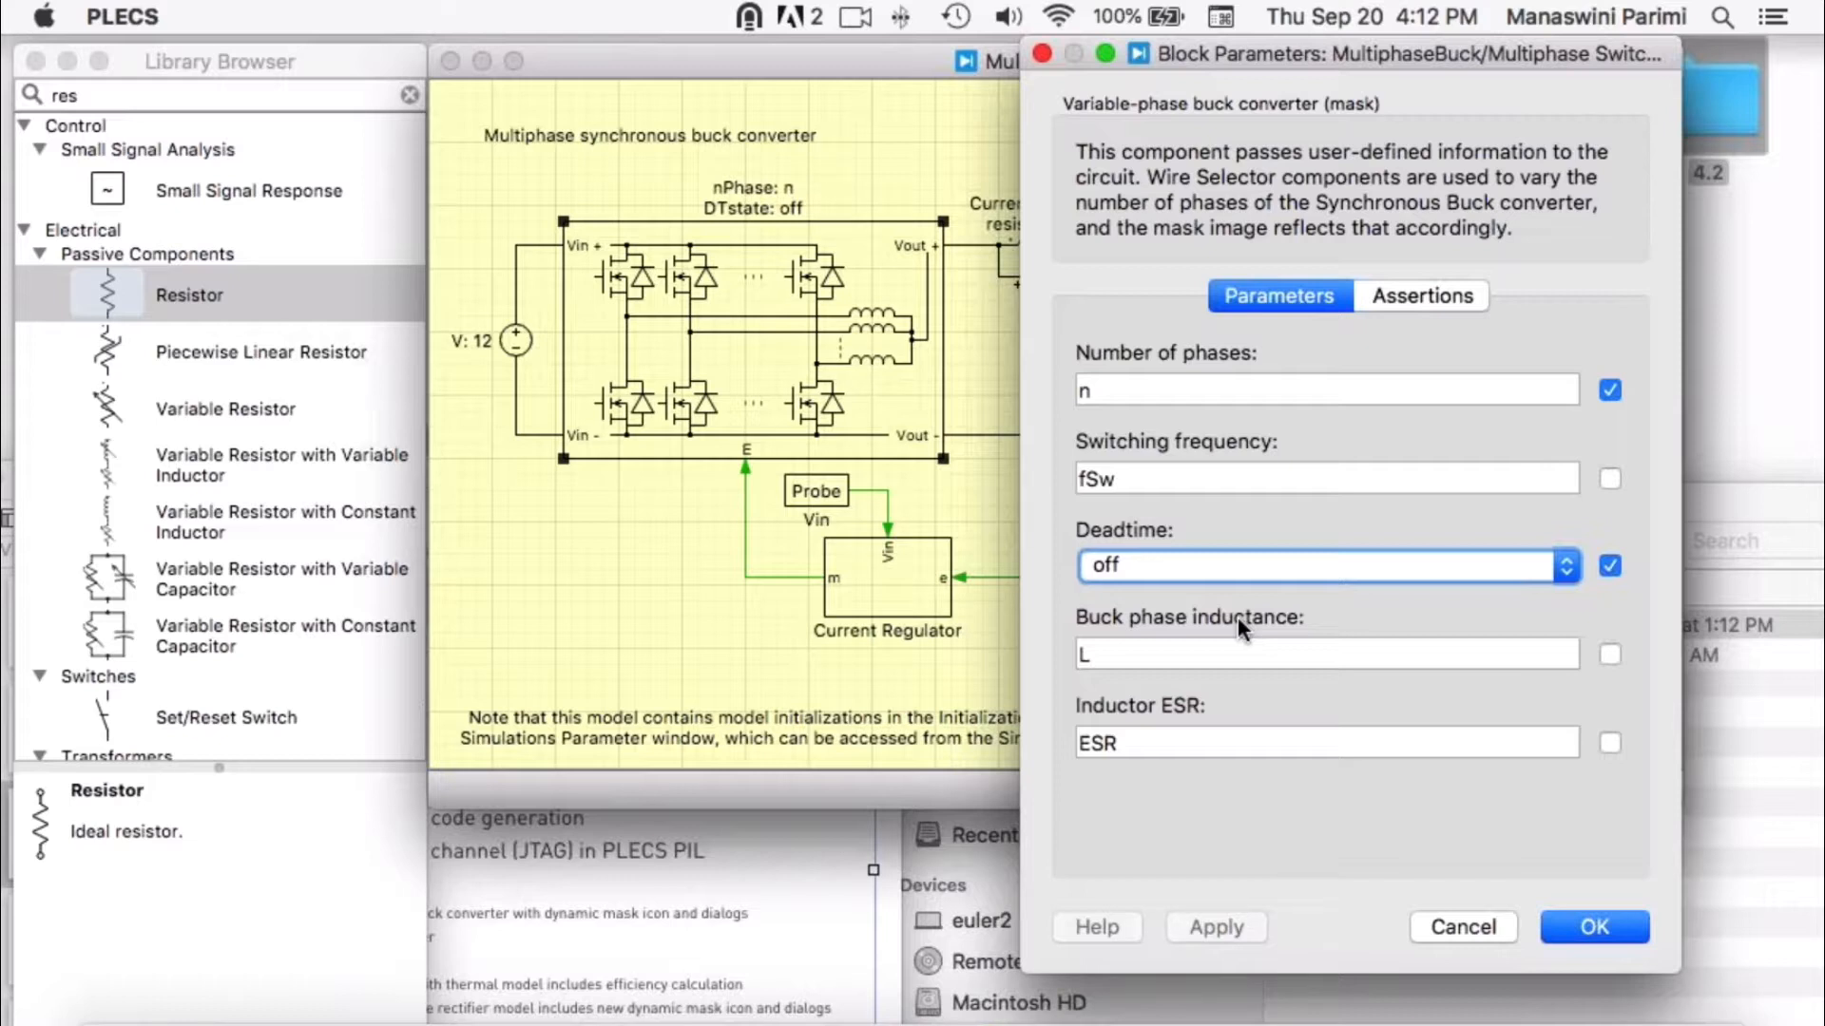
left_click(1578, 926)
- Open the Mask Editor for the multiphase switching cell, enlarge it and reposition it over the schematic
right_click(880, 383)
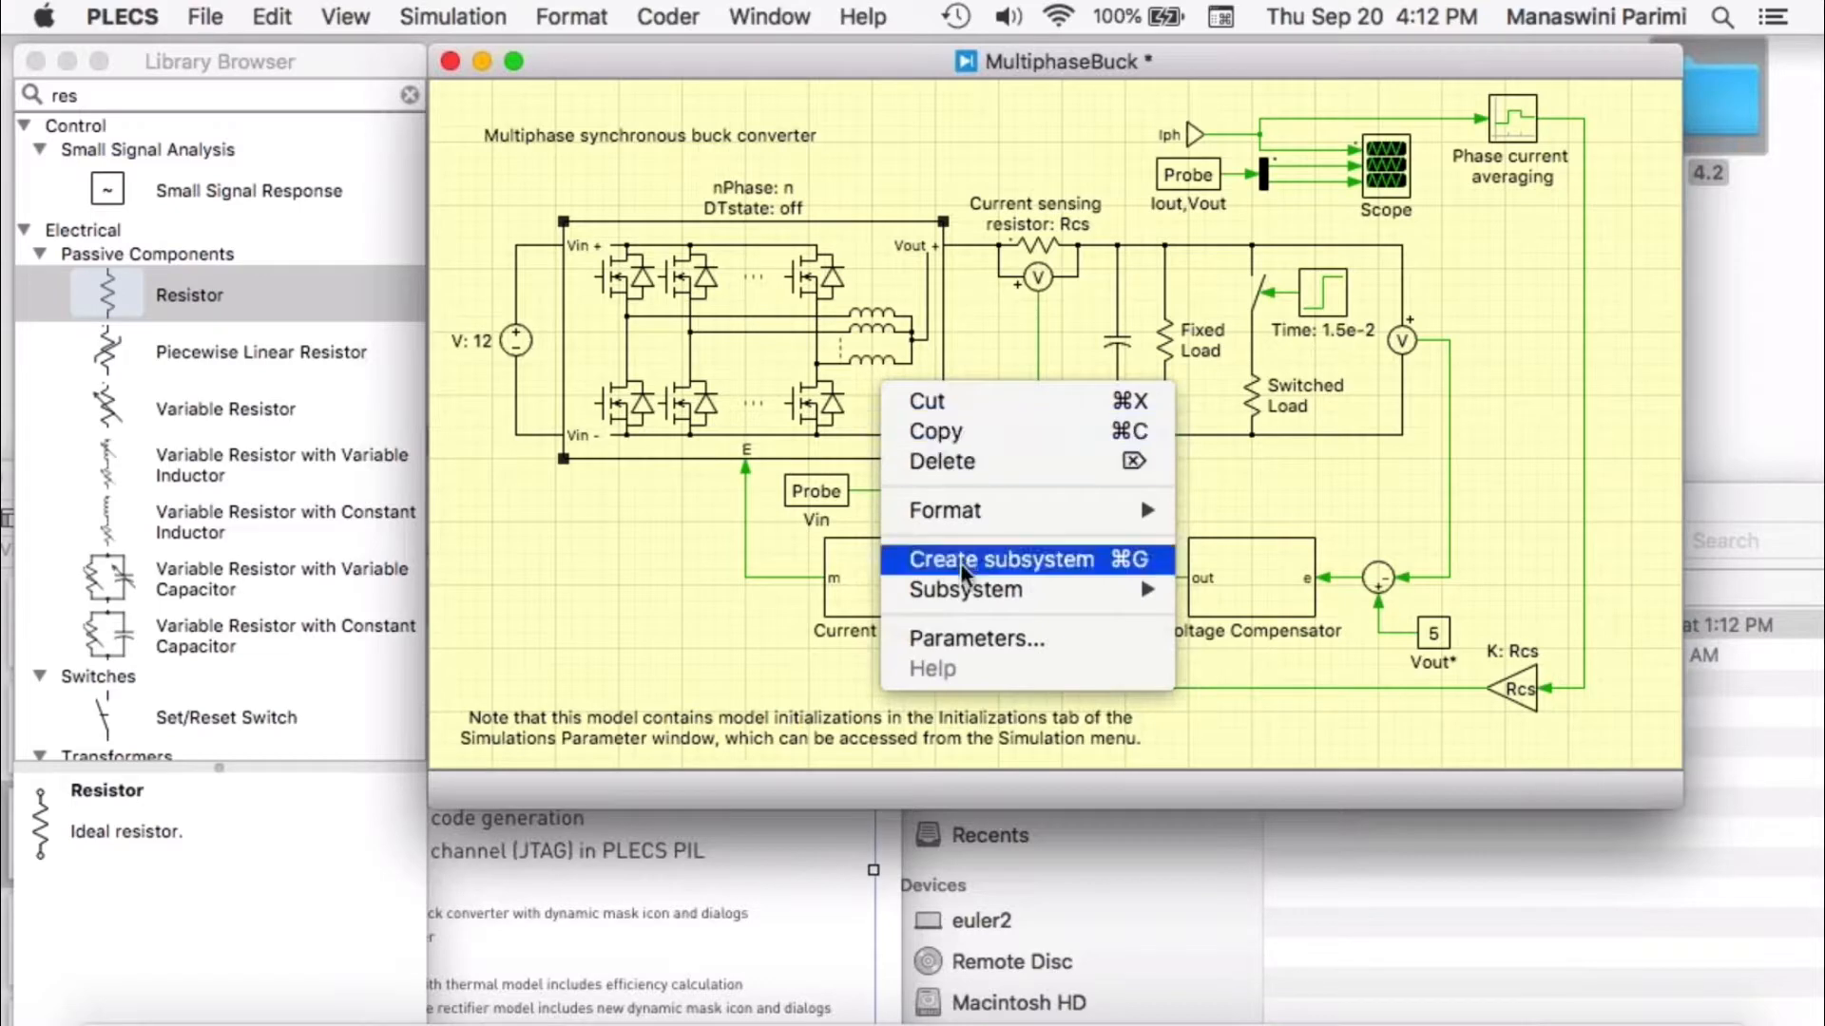
mouse_move(972, 589)
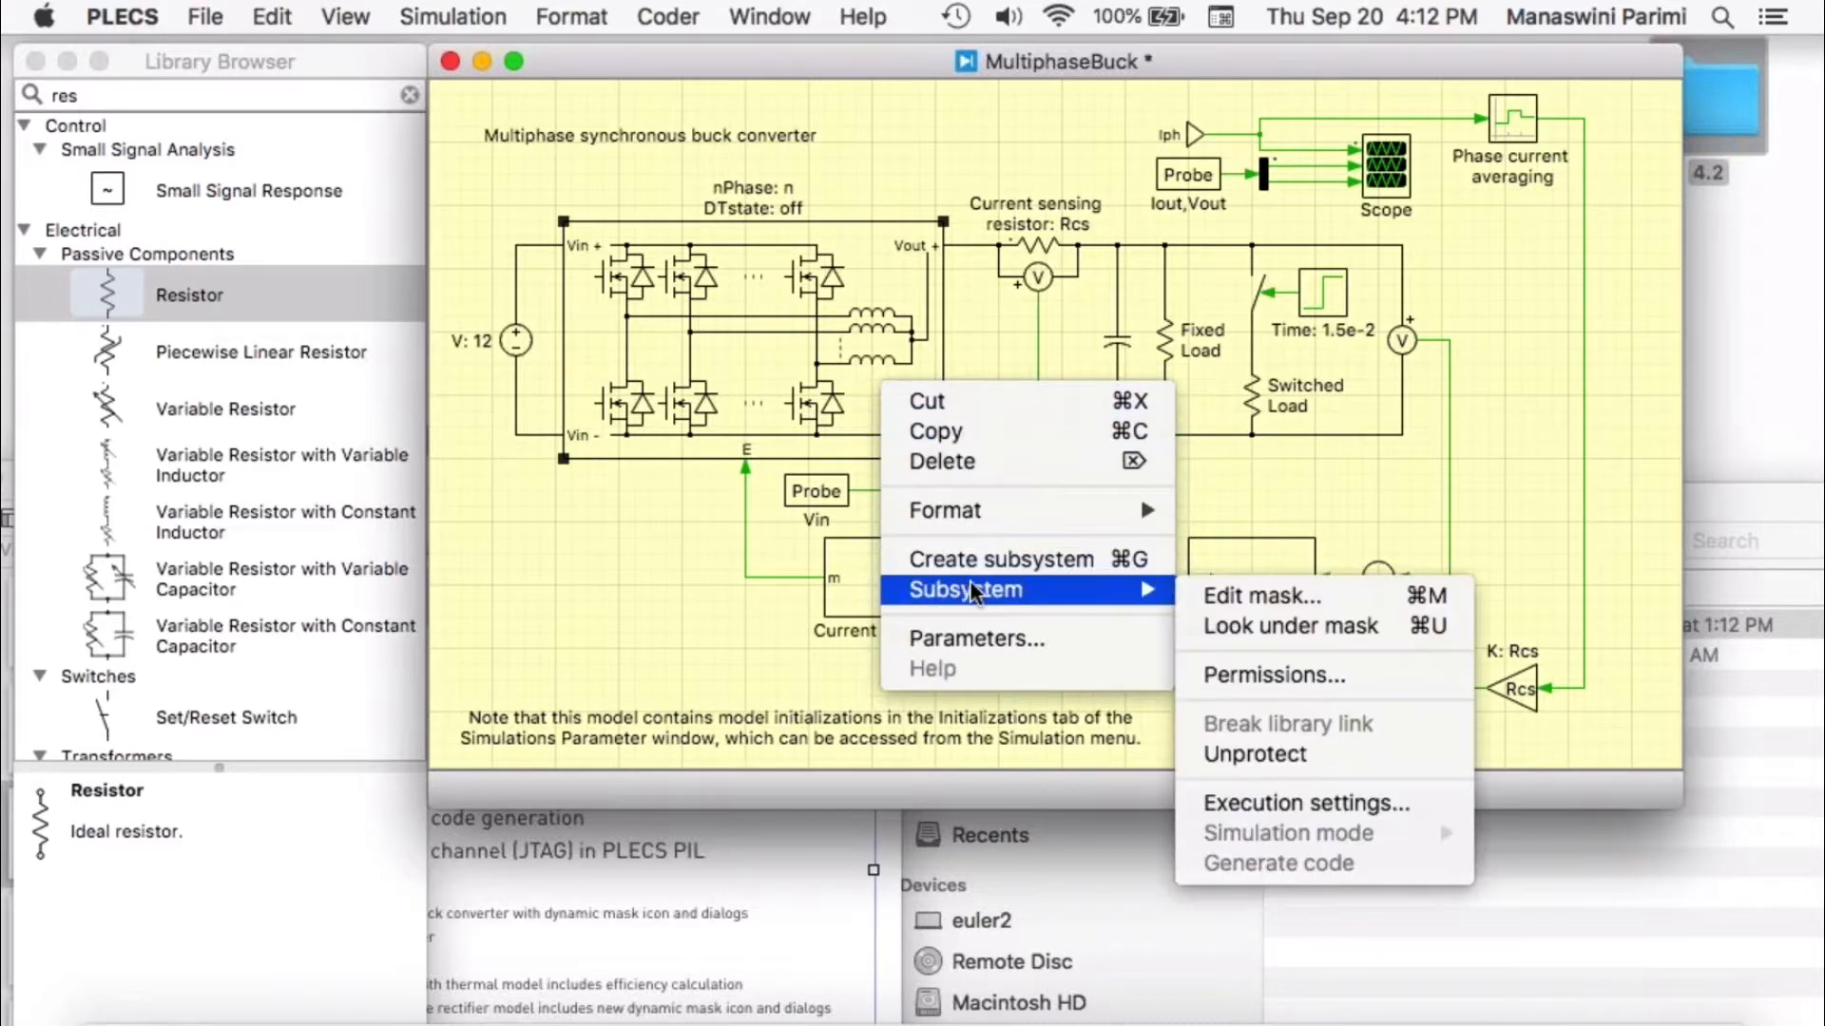
left_click(1252, 597)
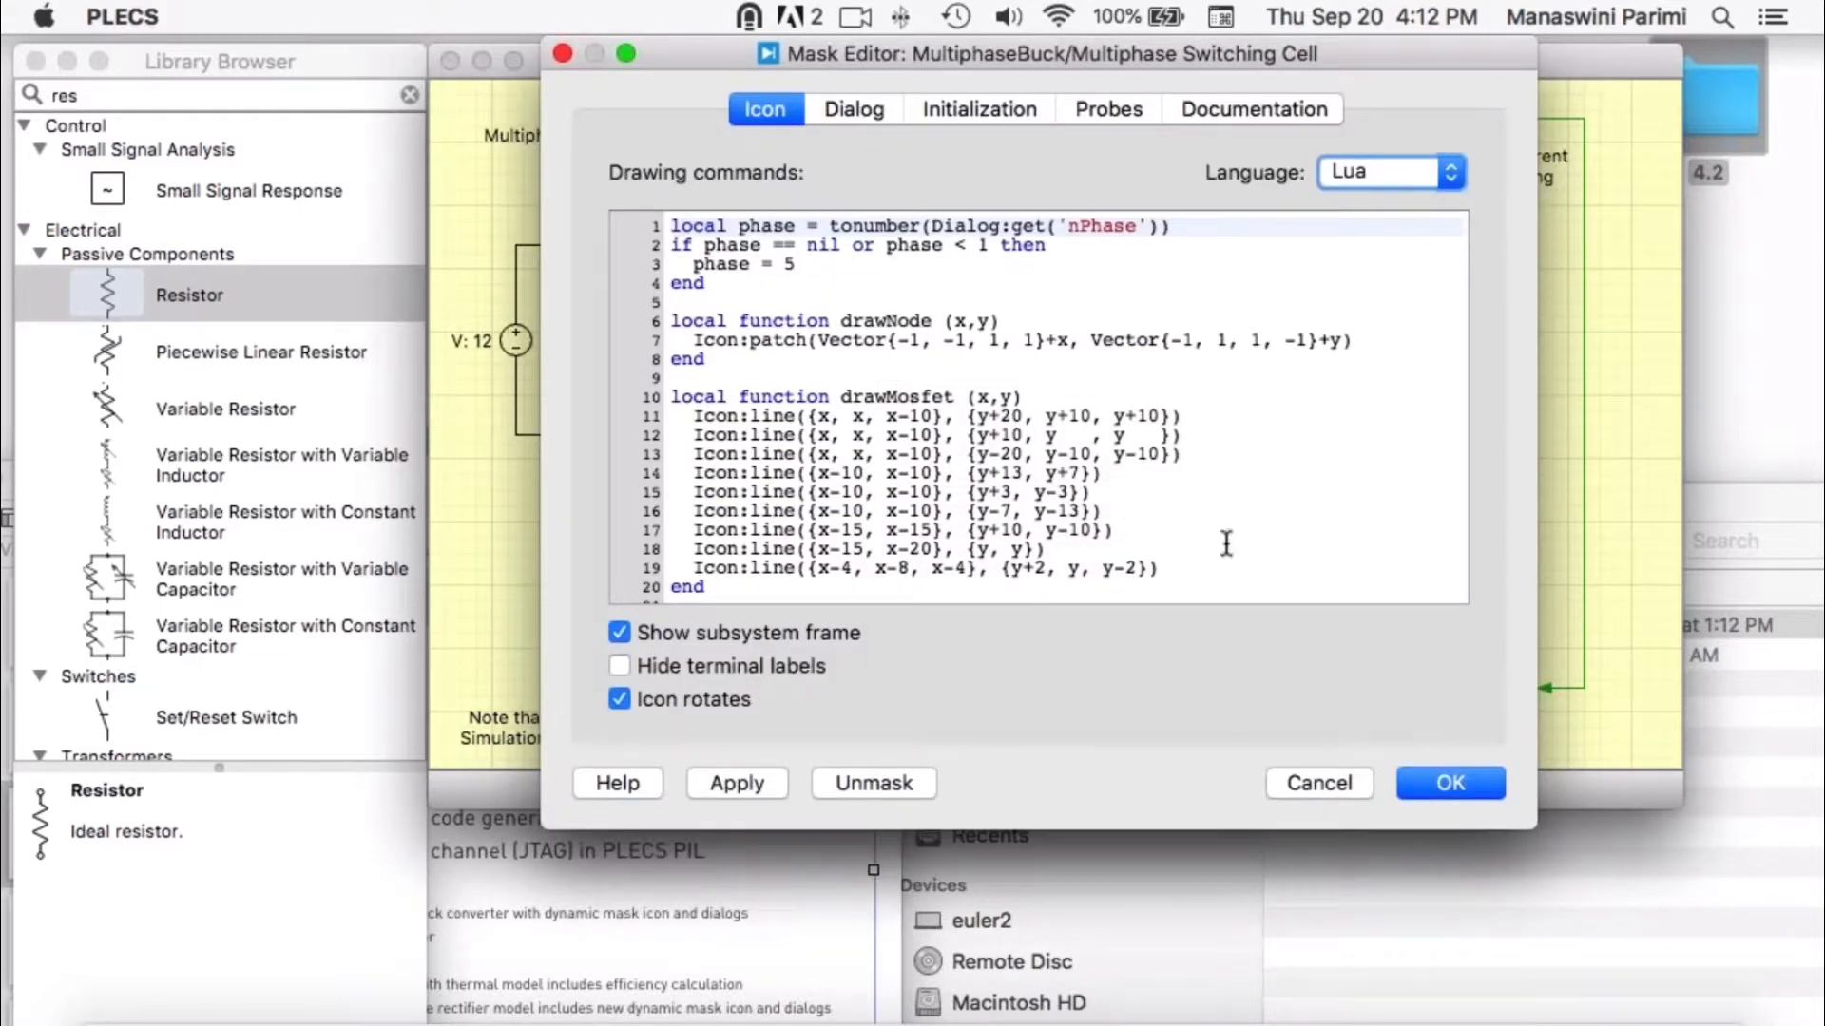
left_click_drag(817, 54, 541, 53)
left_click_drag(1264, 833, 1359, 953)
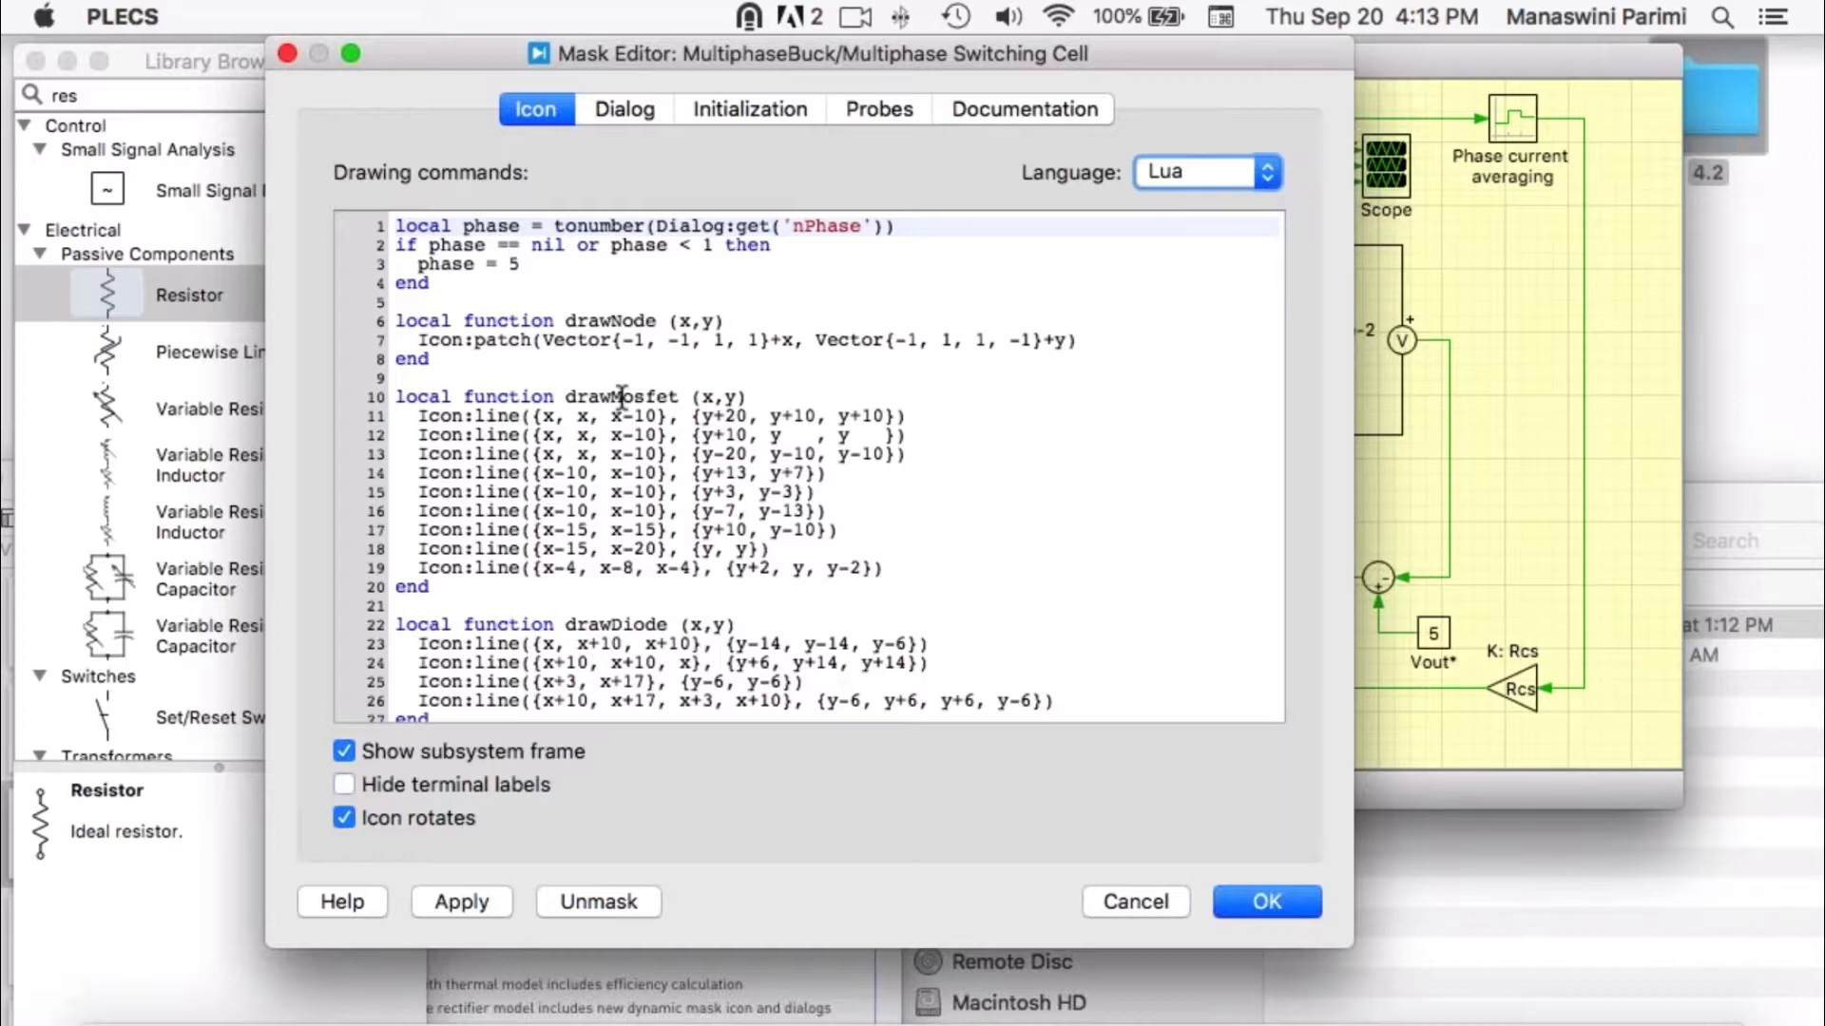
left_click_drag(689, 49, 1212, 18)
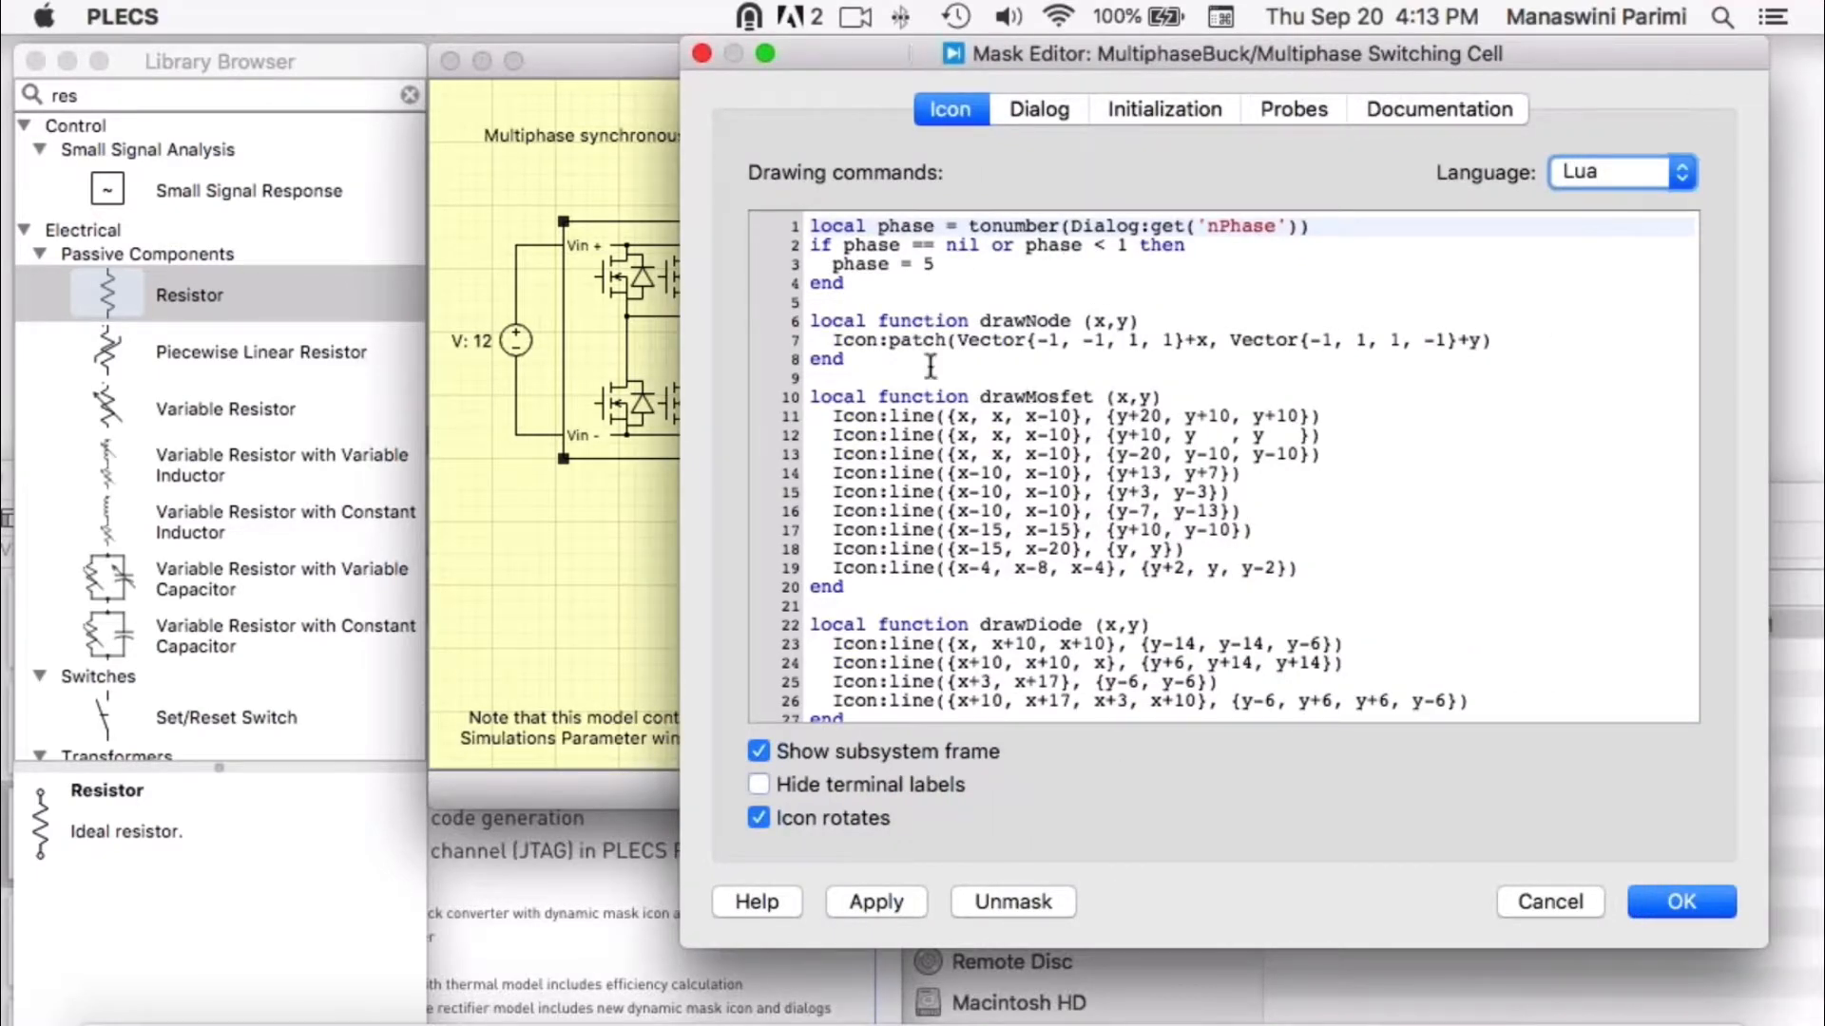
- Examine the Lua icon drawing commands, including the arc calls in drawInductor, against the inductors in the subsystem icon
scroll(995, 528, "down", 10)
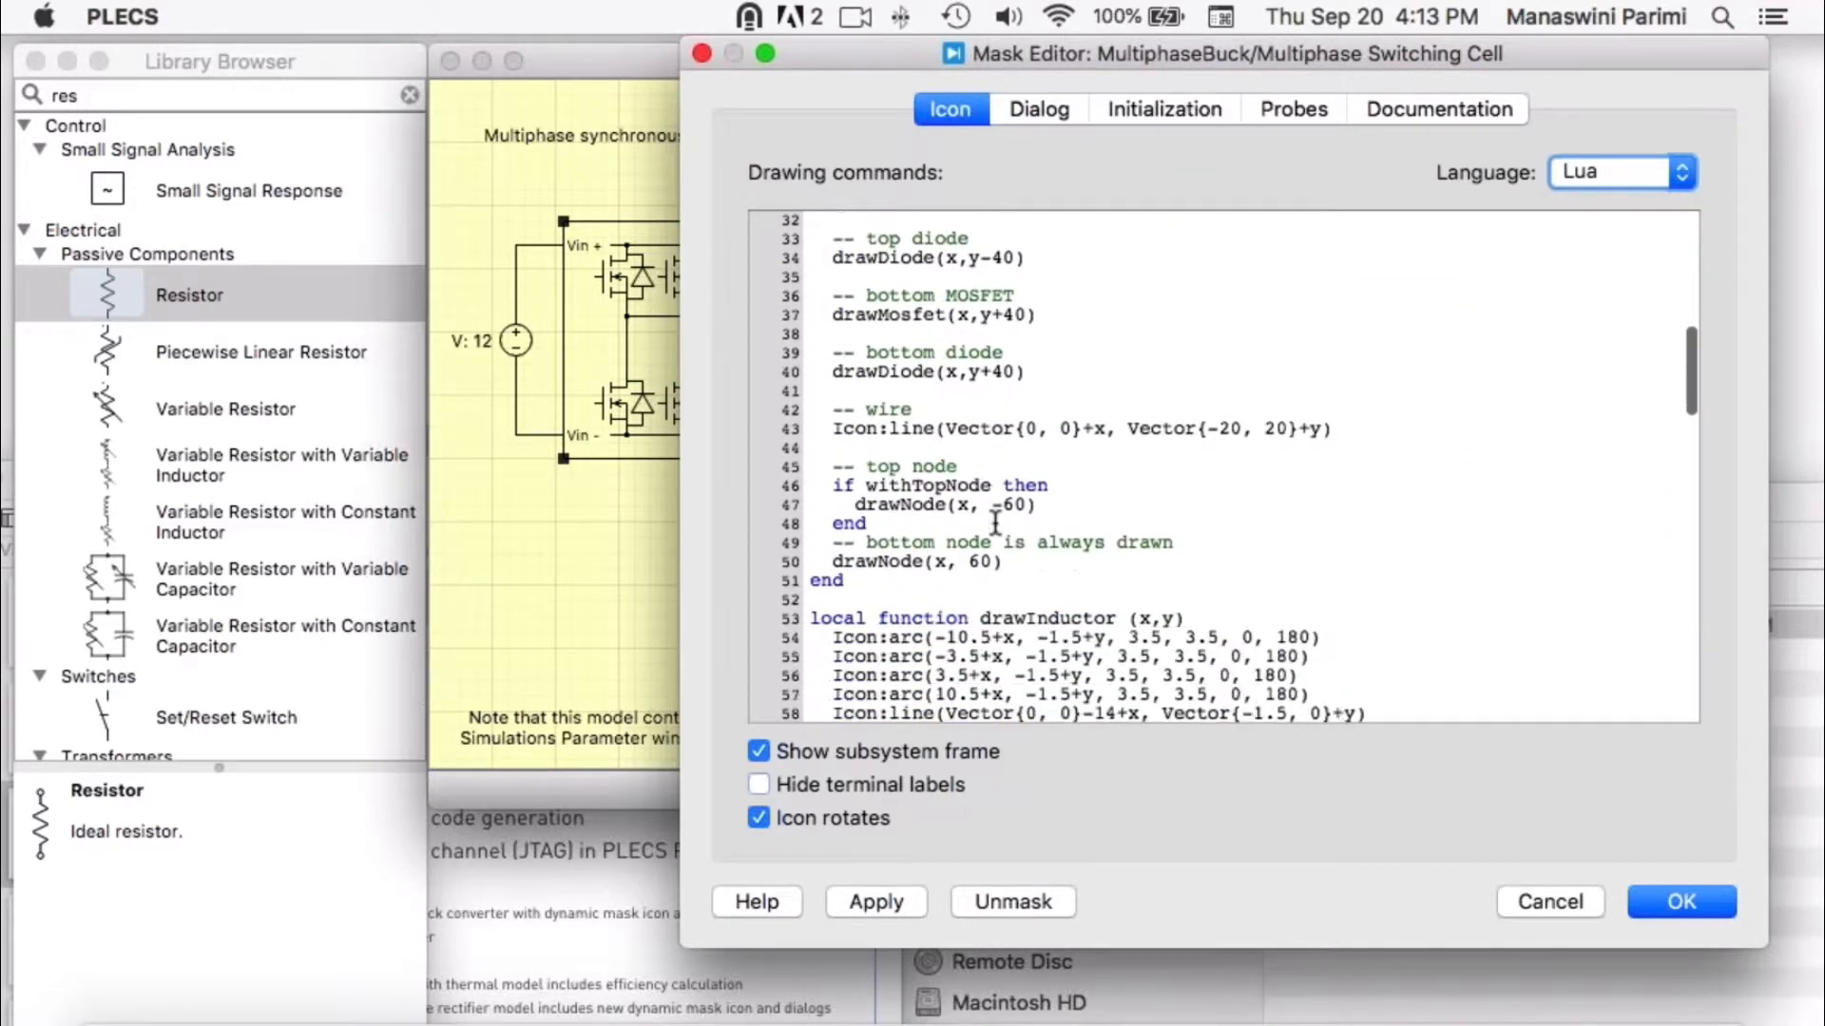
scroll(995, 522, "down", 5)
left_click(901, 372)
double_click(901, 372)
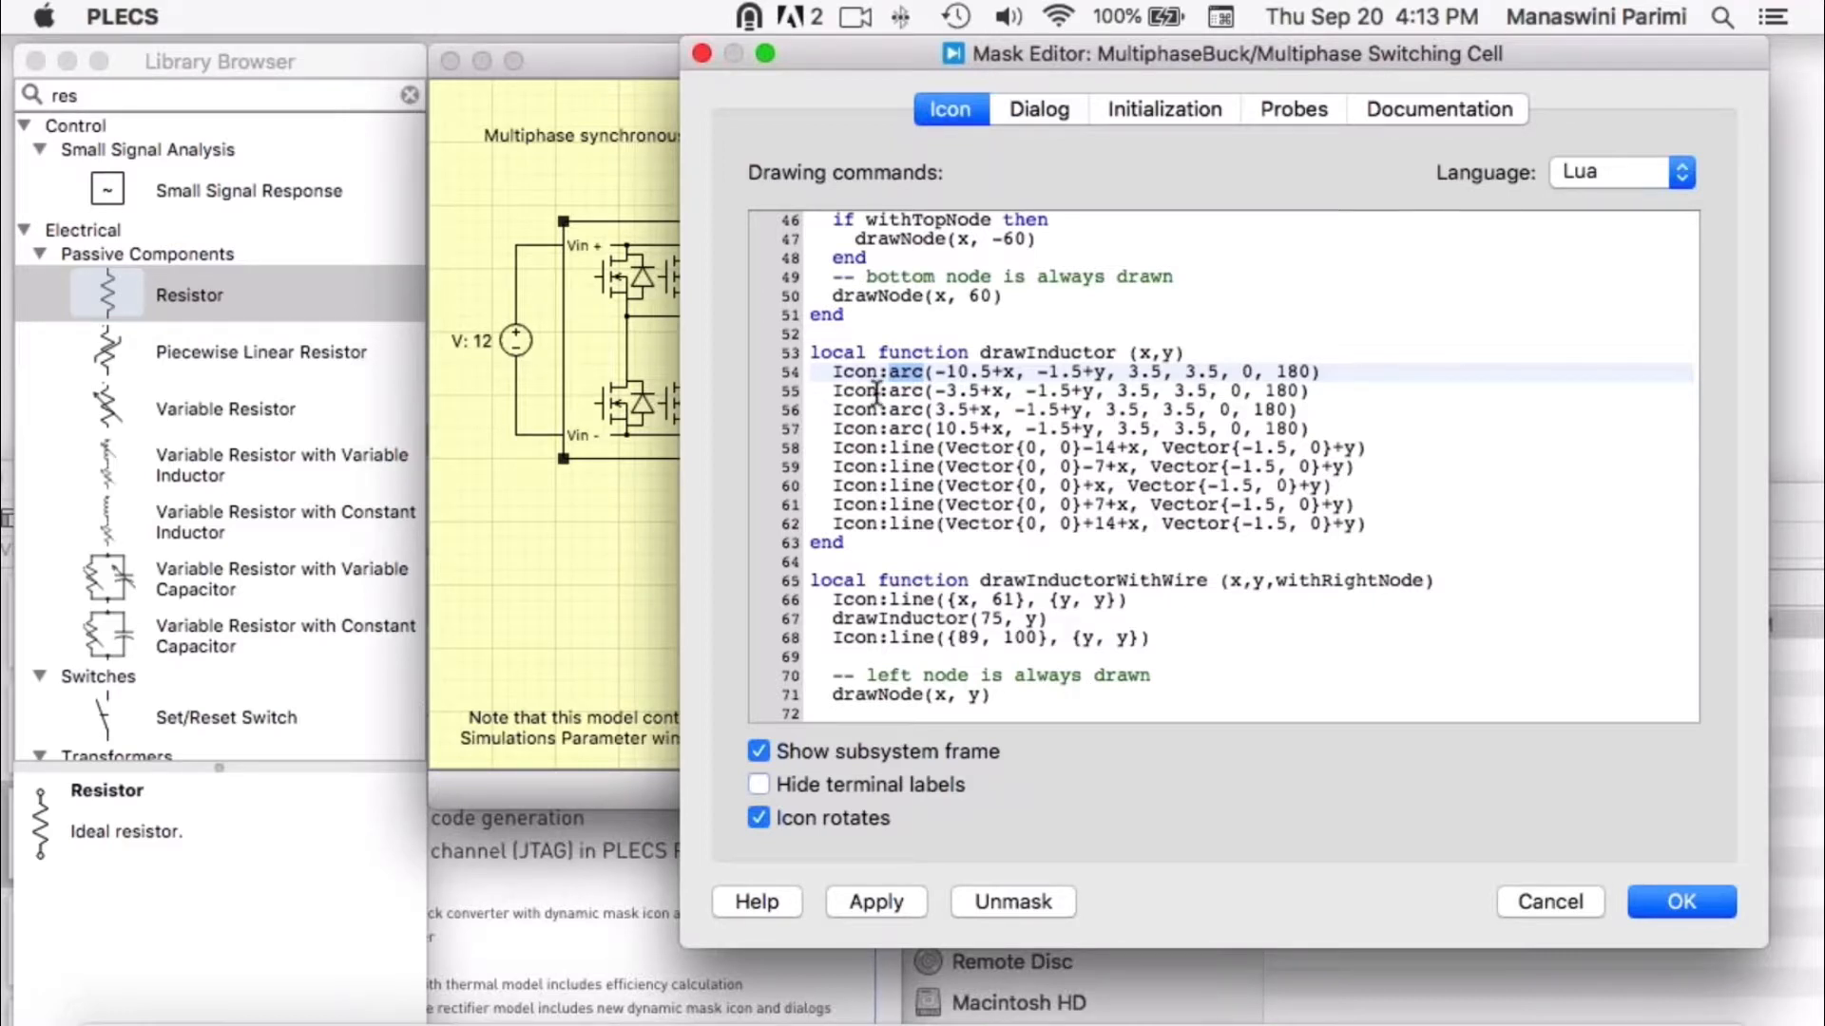
left_click_drag(947, 59, 1283, 59)
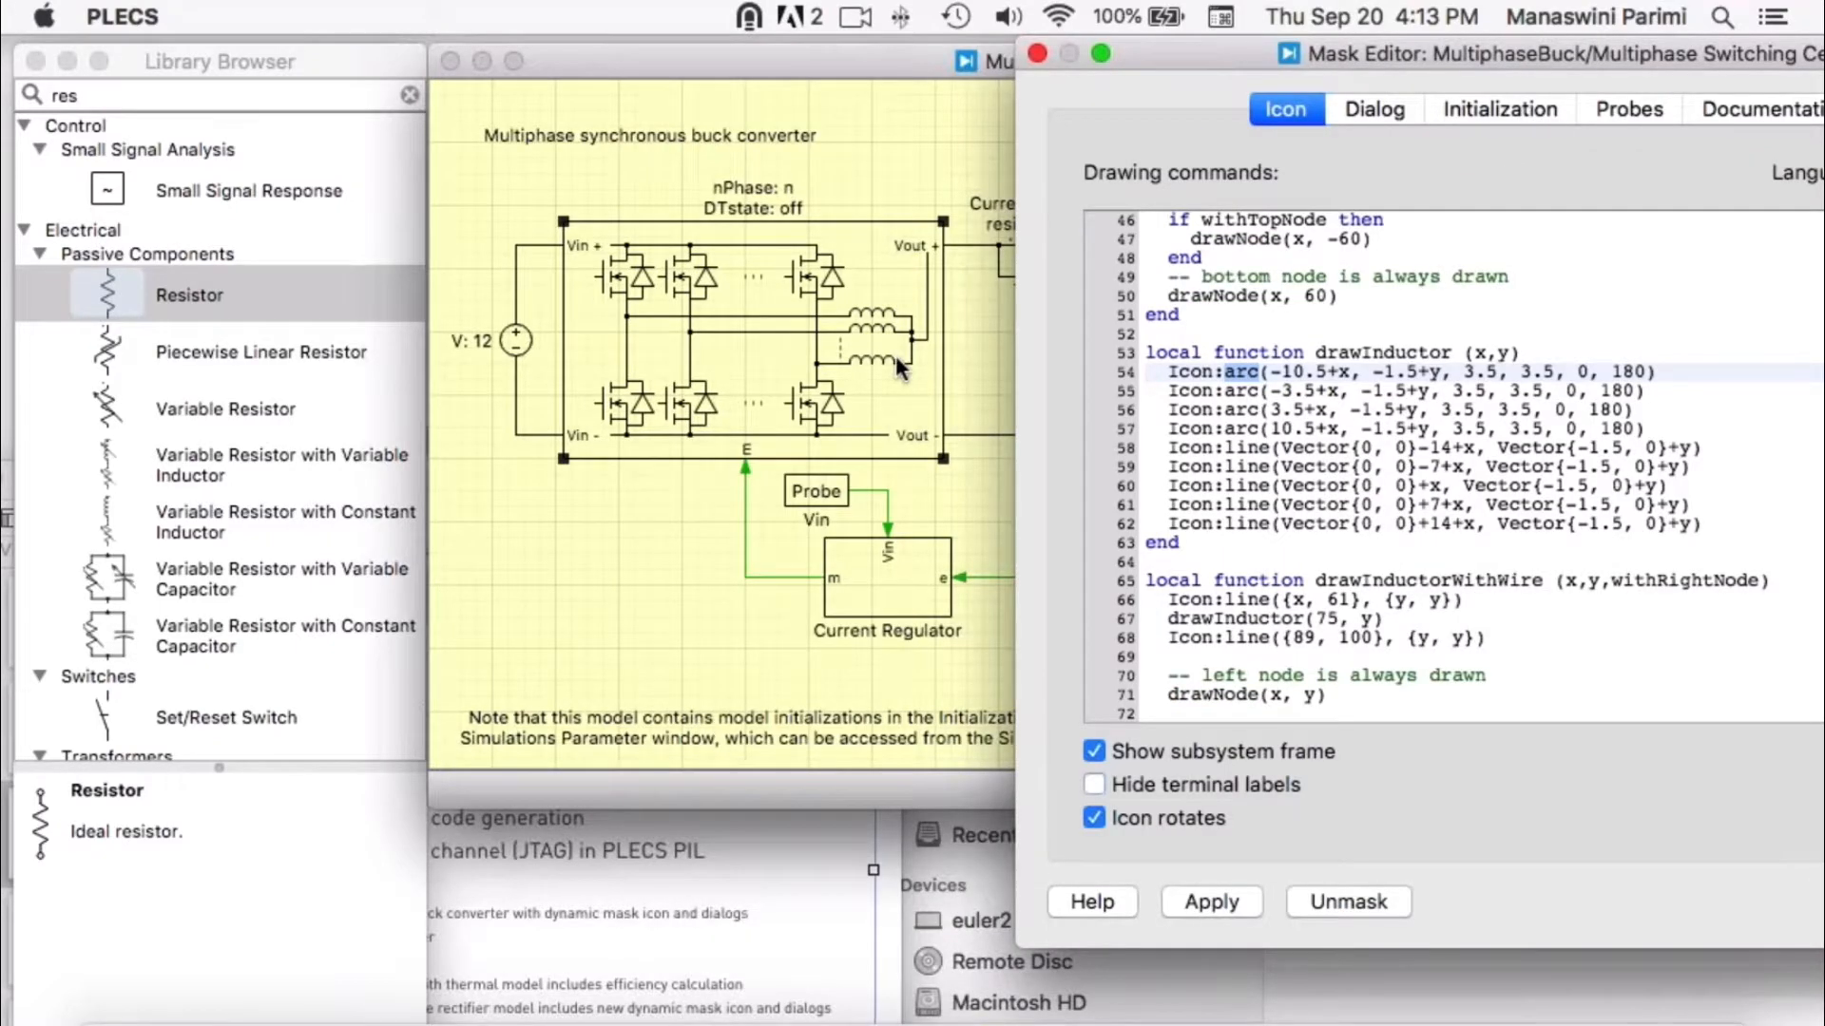
left_click_drag(1319, 45, 855, 48)
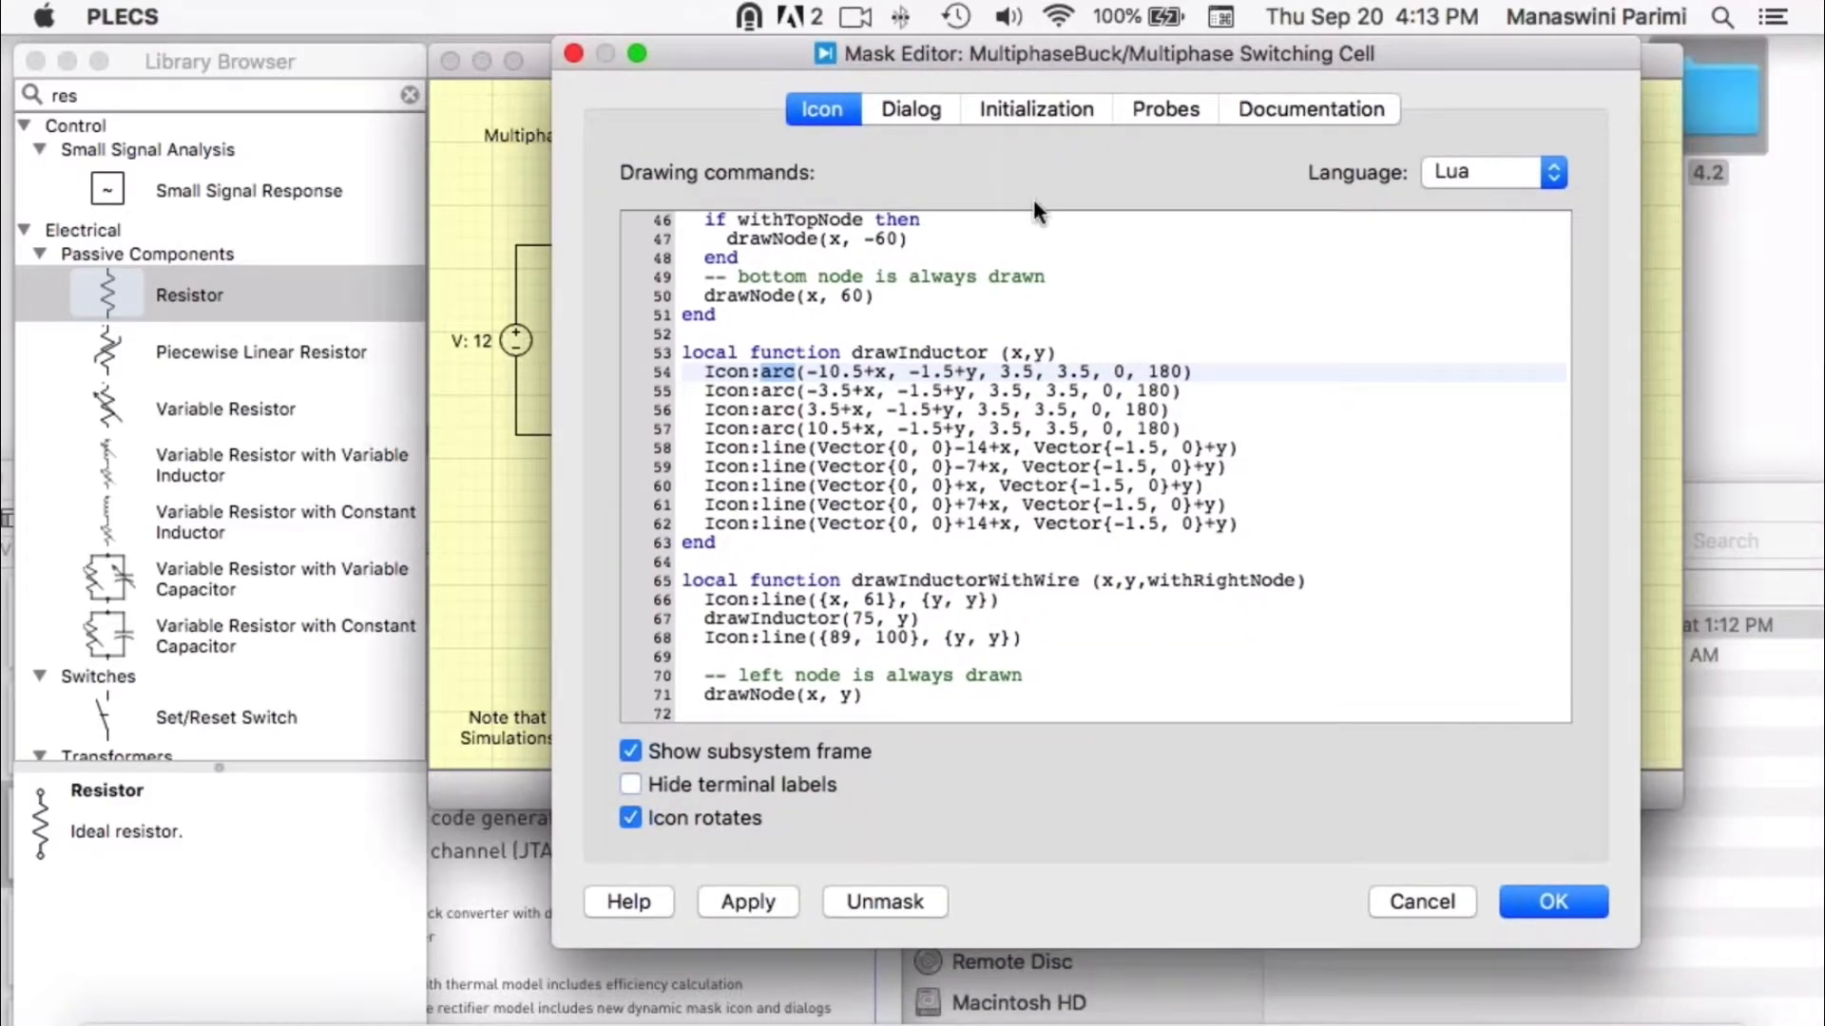
- Examine the mask's dialog parameters and the full dialog callback line that controls tDead
left_click(912, 101)
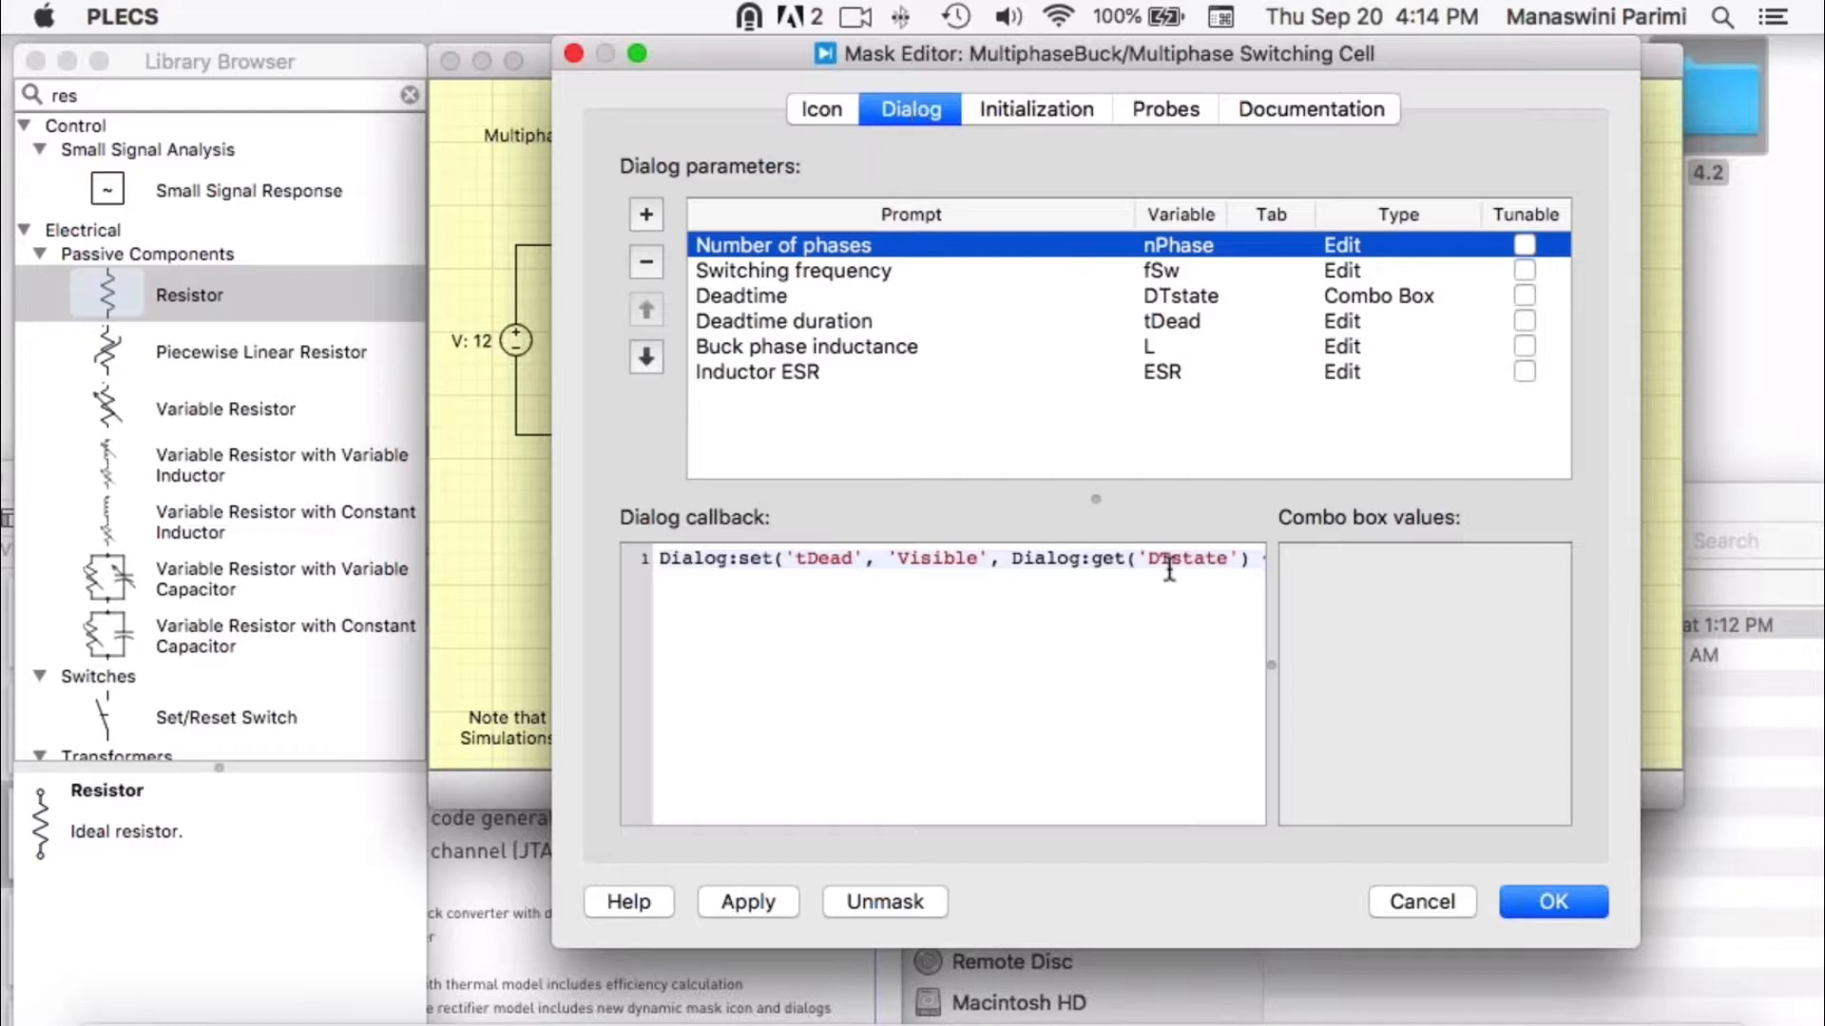
scroll(1171, 571, "right", 2)
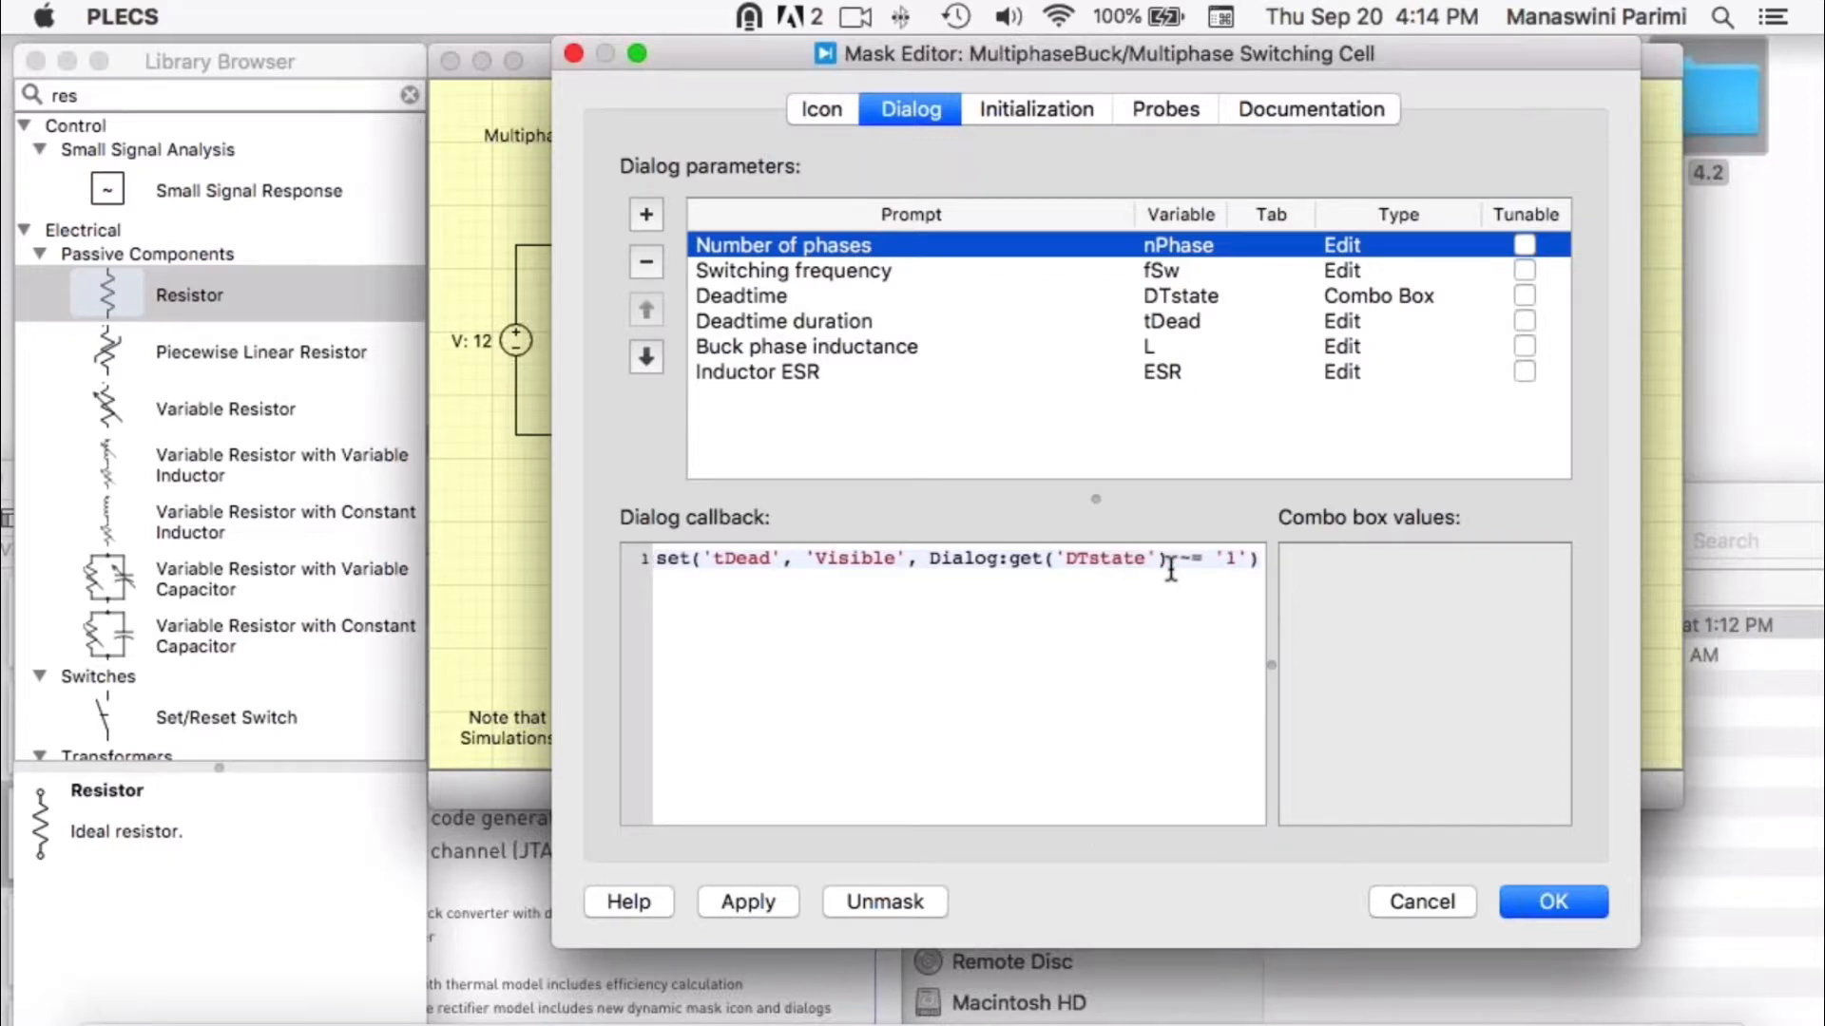
scroll(1171, 571, "right", 1)
scroll(1207, 570, "left", 2)
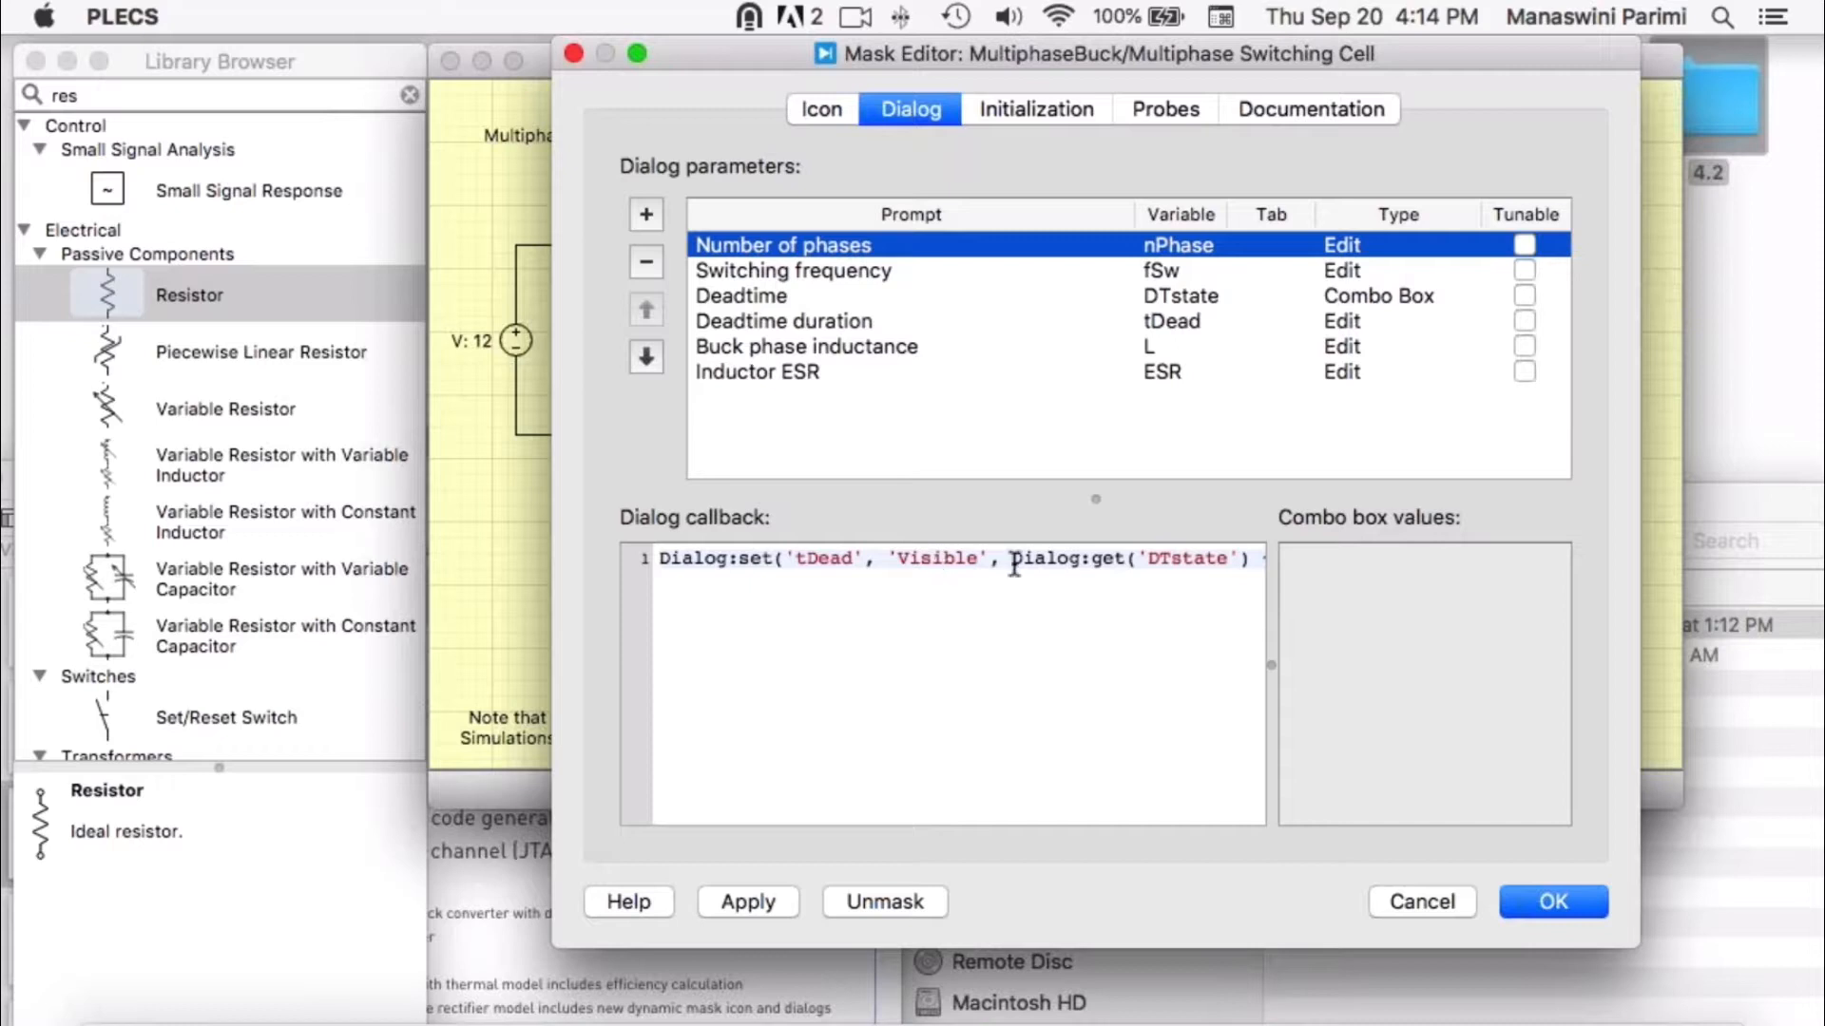
- Replace 'Visible' with 'Enable' in the tDead dialog callback and apply the mask change
left_click(949, 557)
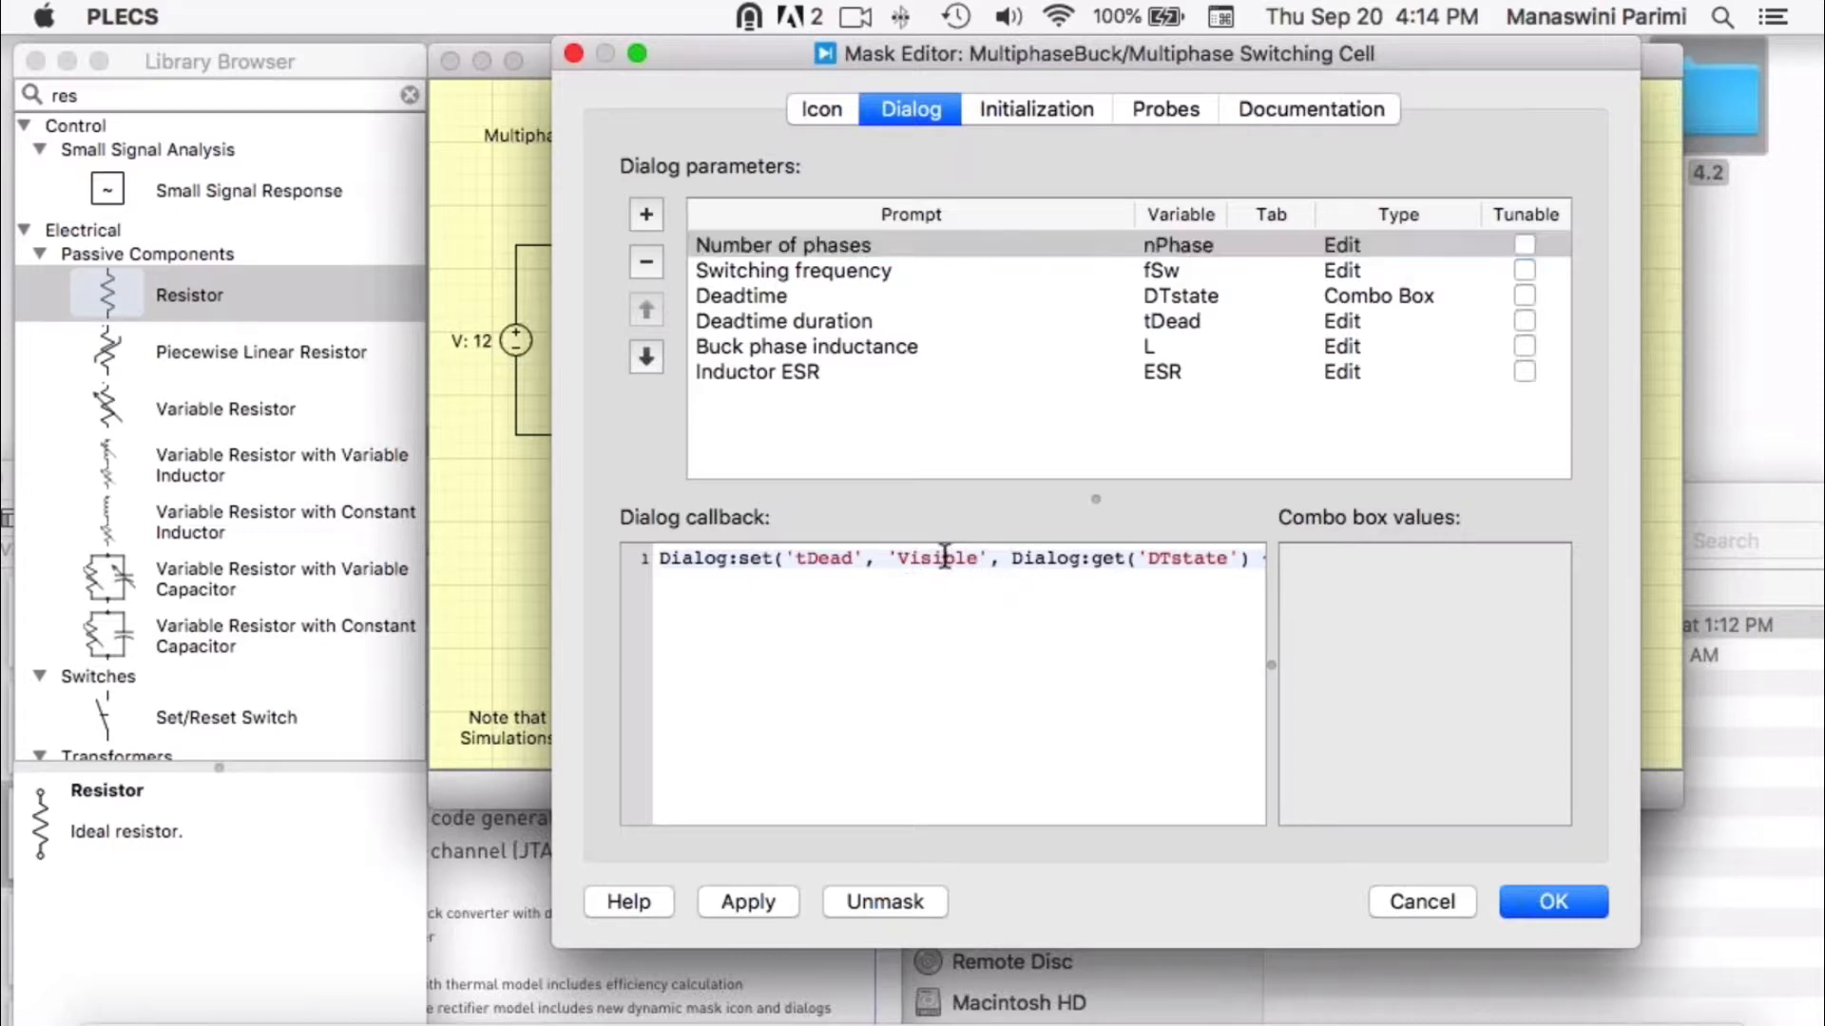
key("BackSpace")
key("BackSpace")
key("BackSpace")
key("BackSpace")
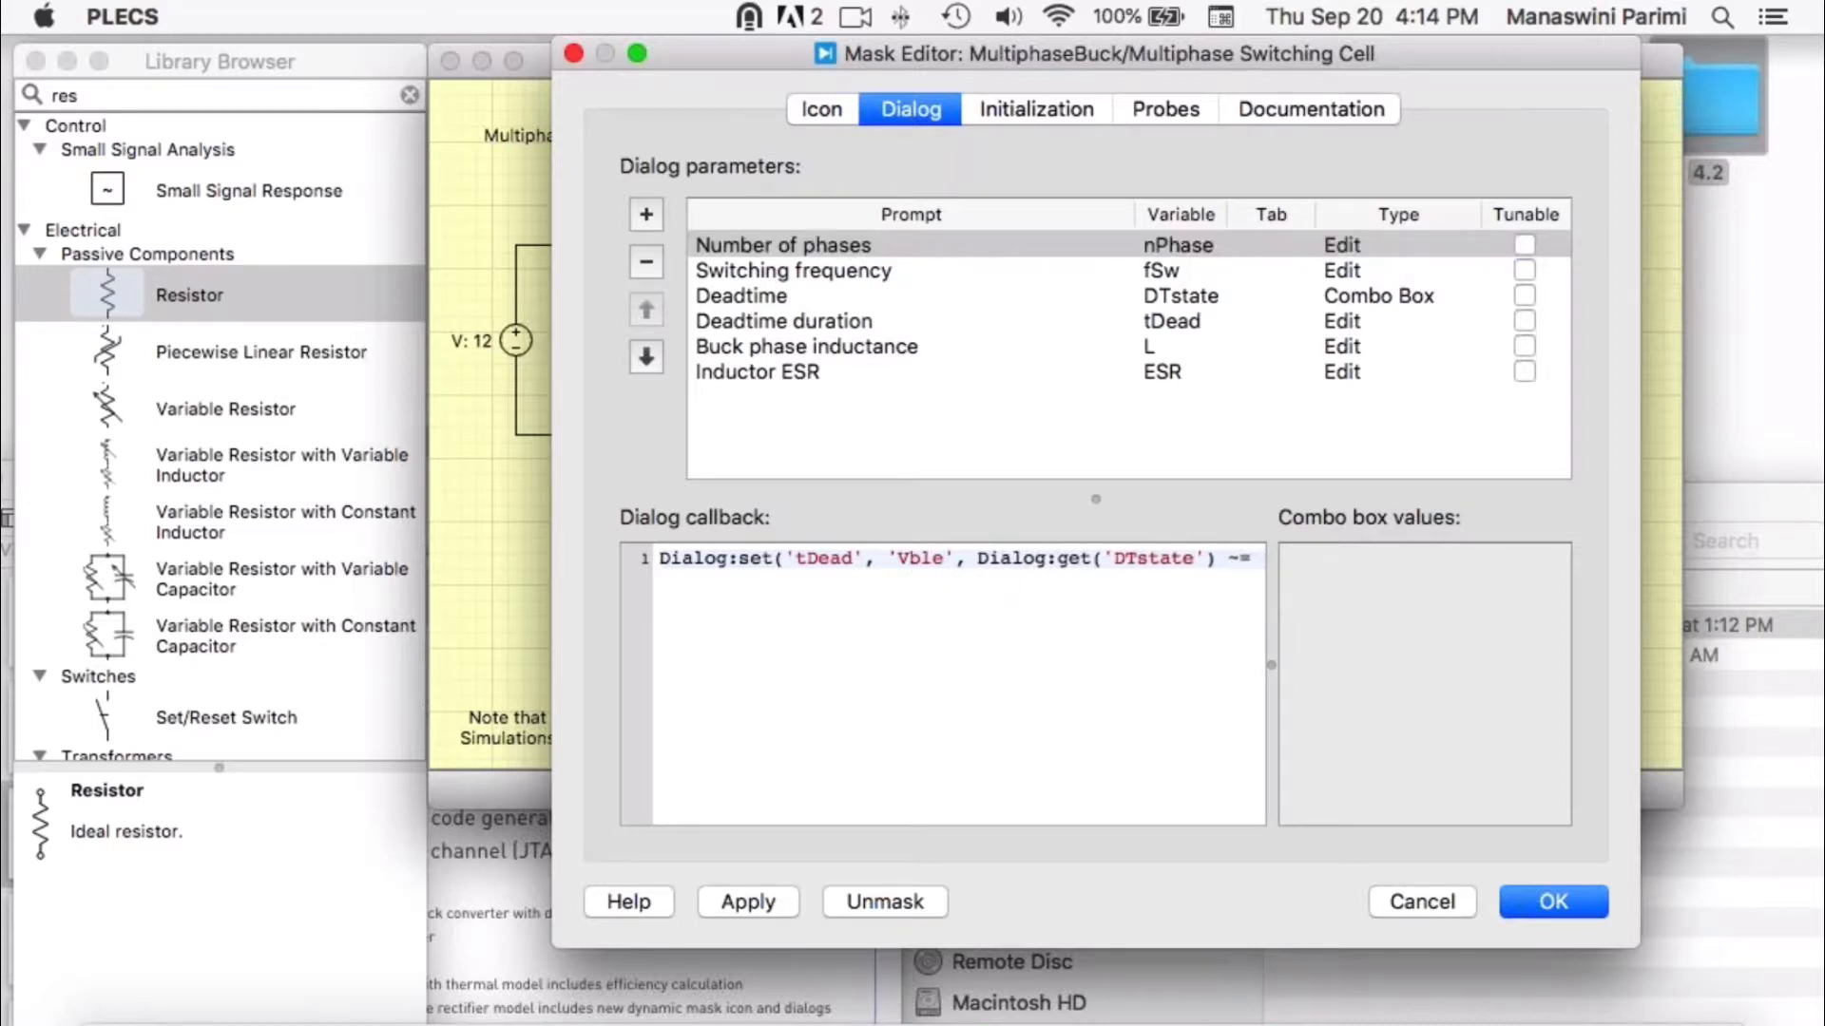
type("Ena")
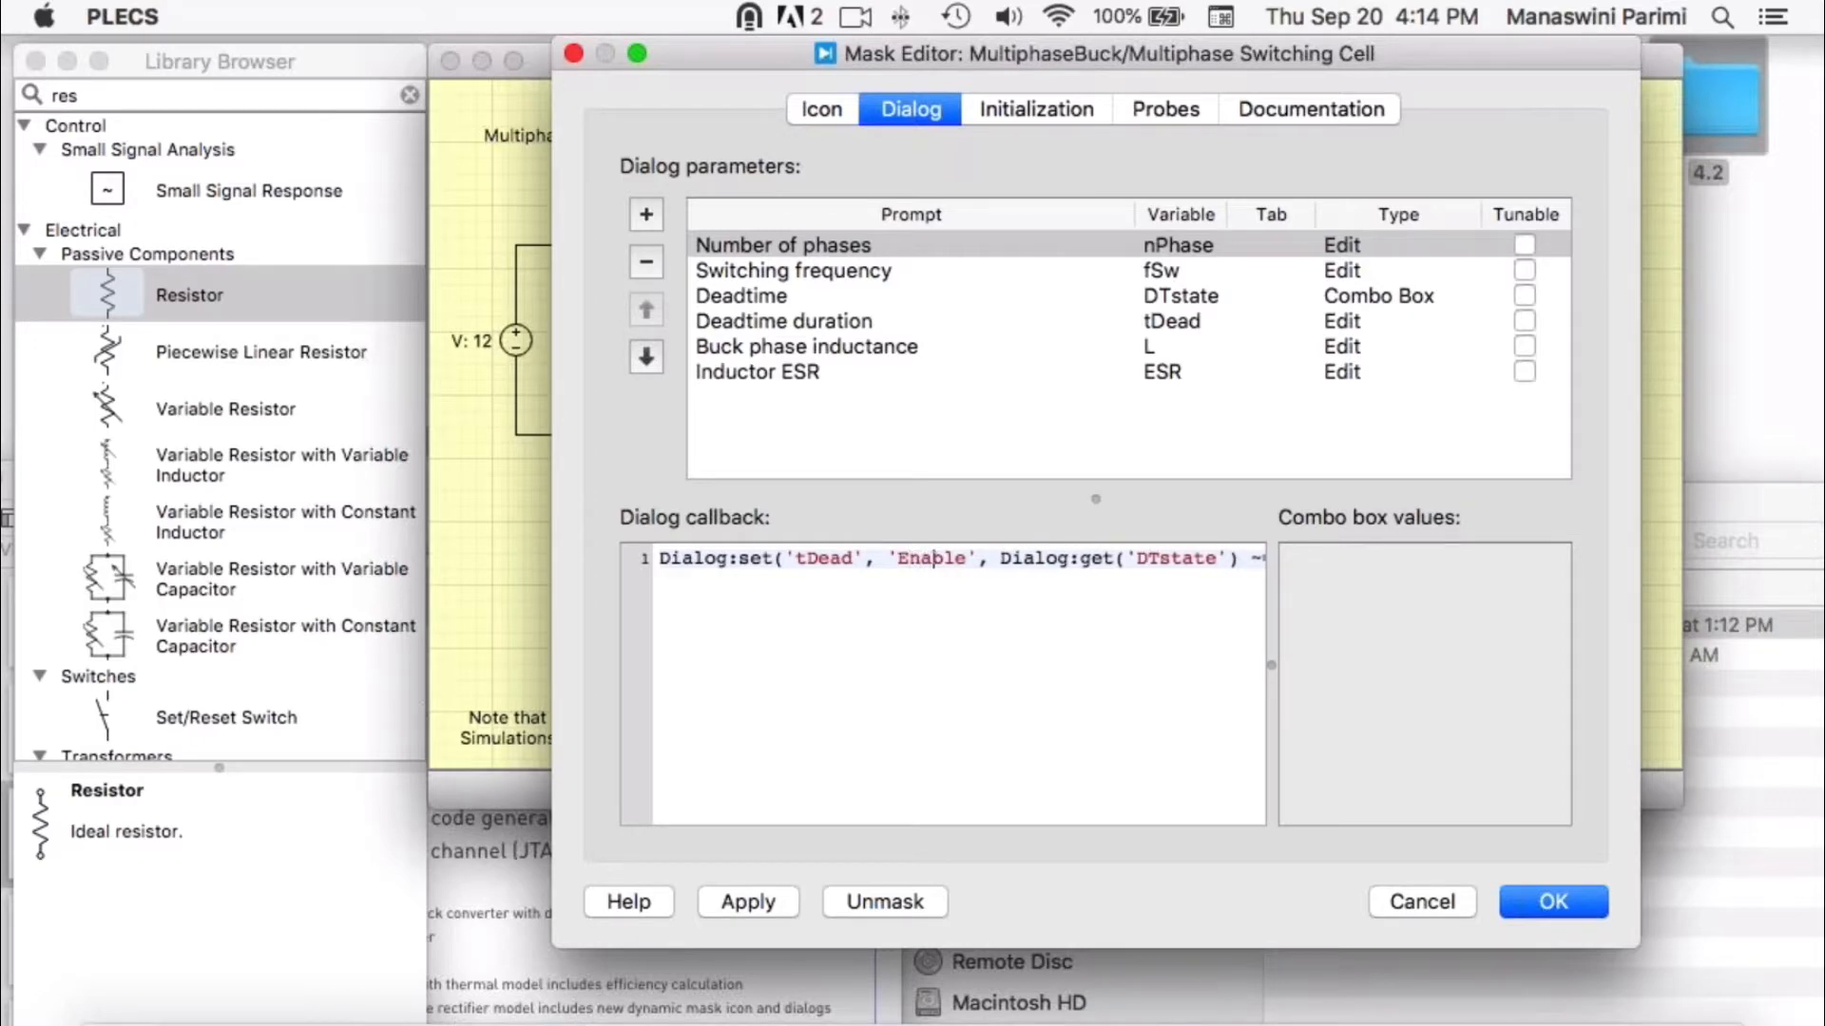
left_click(748, 903)
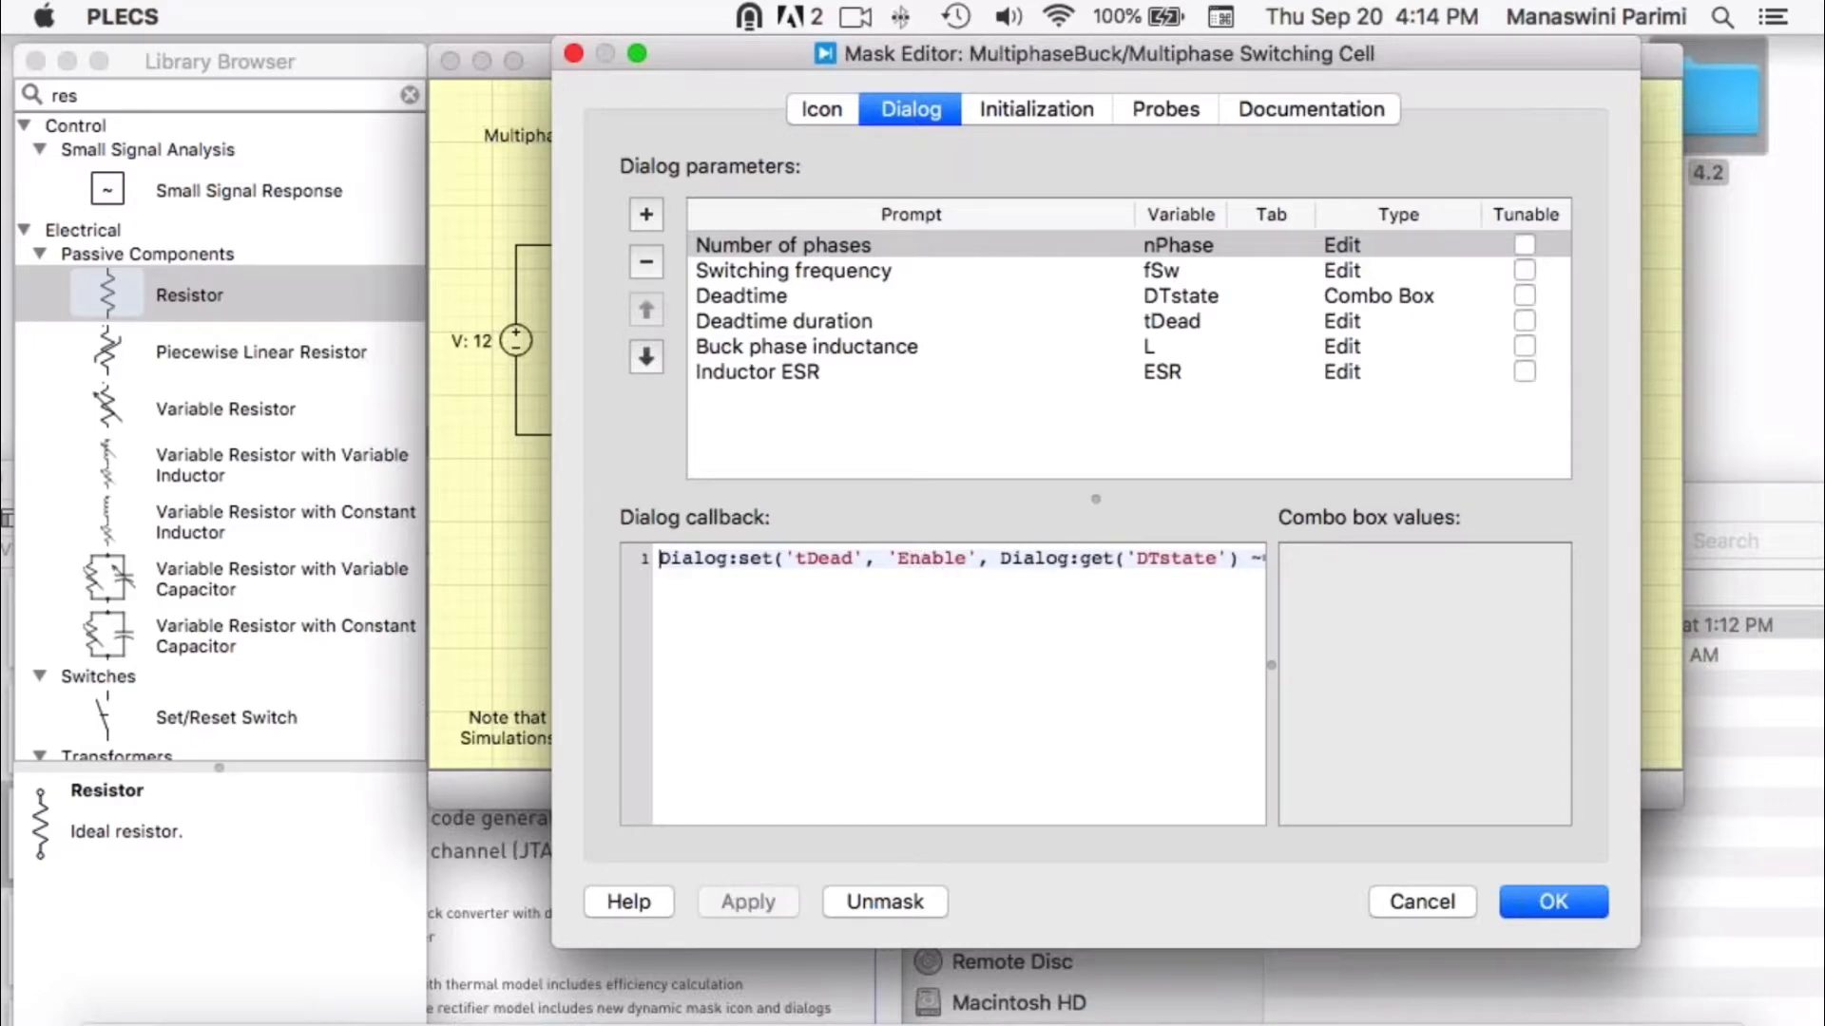
- Reopen the switching cell's block parameters beside the Mask Editor and compare the Deadtime duration field with the dialog callback
left_click(481, 508)
left_click(751, 381)
double_click(751, 381)
left_click_drag(967, 71, 357, 71)
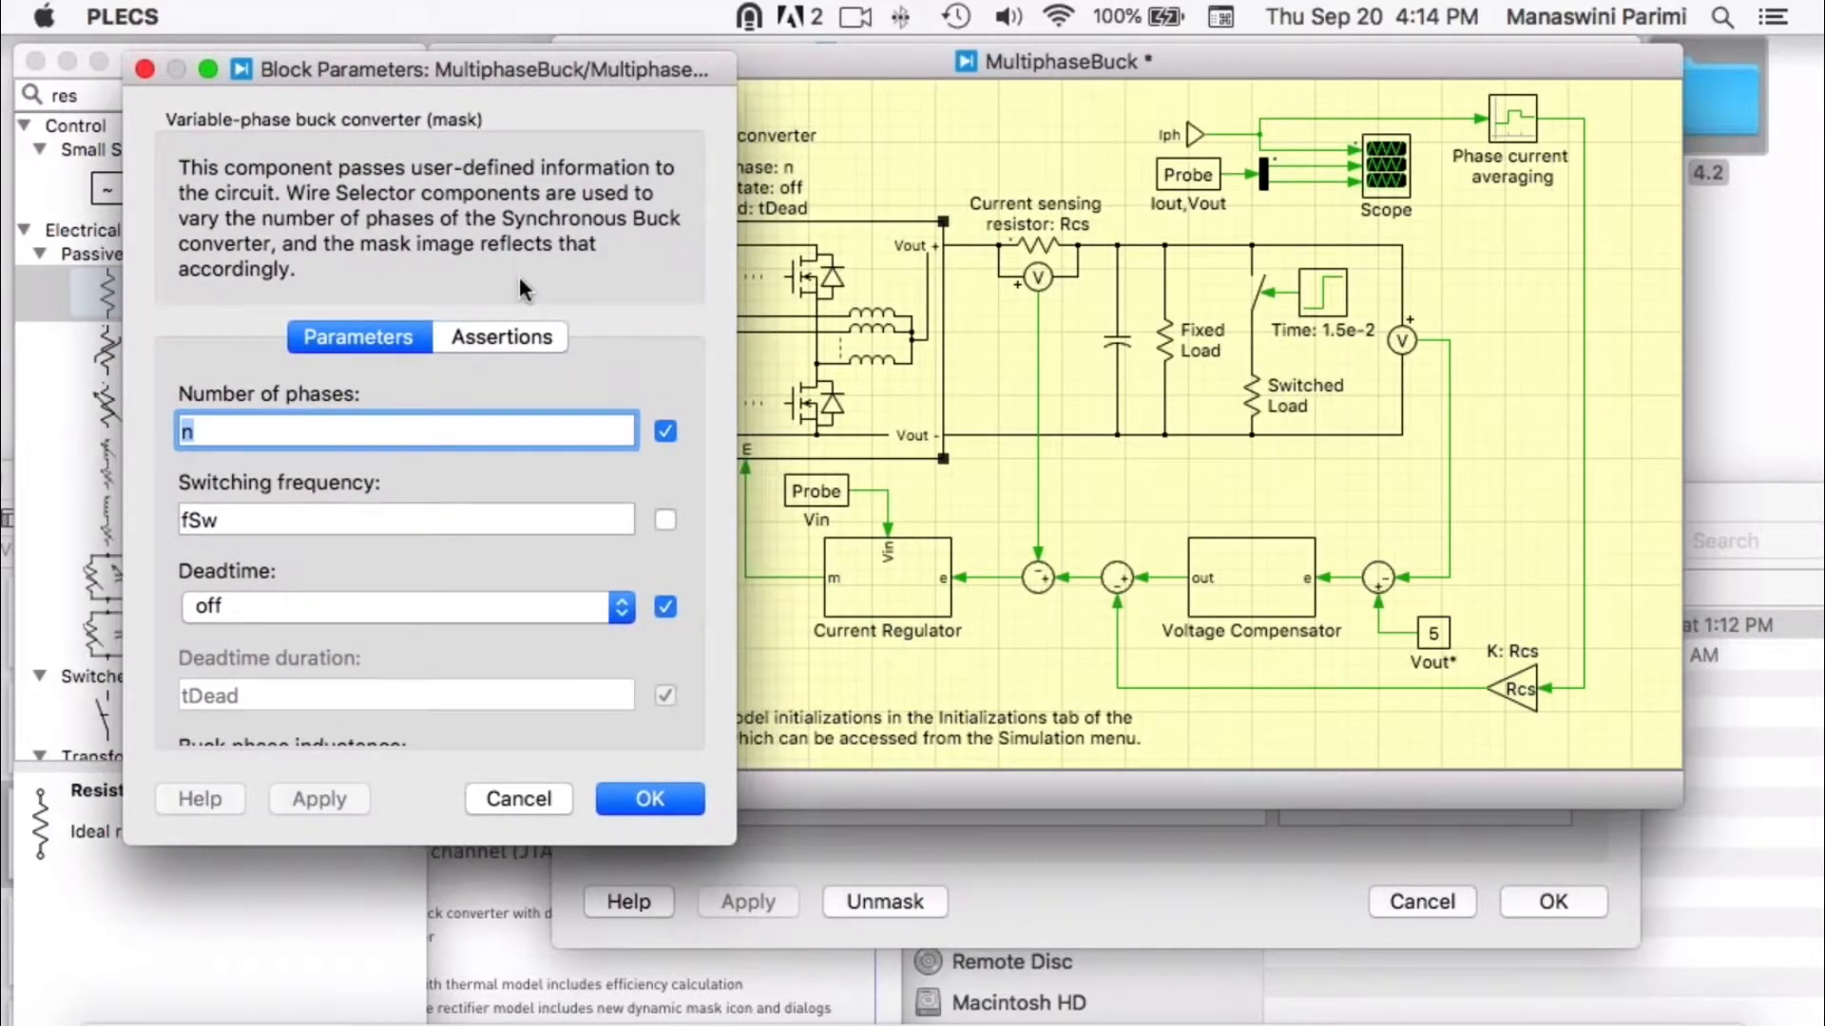
scroll(426, 573, "down", 2)
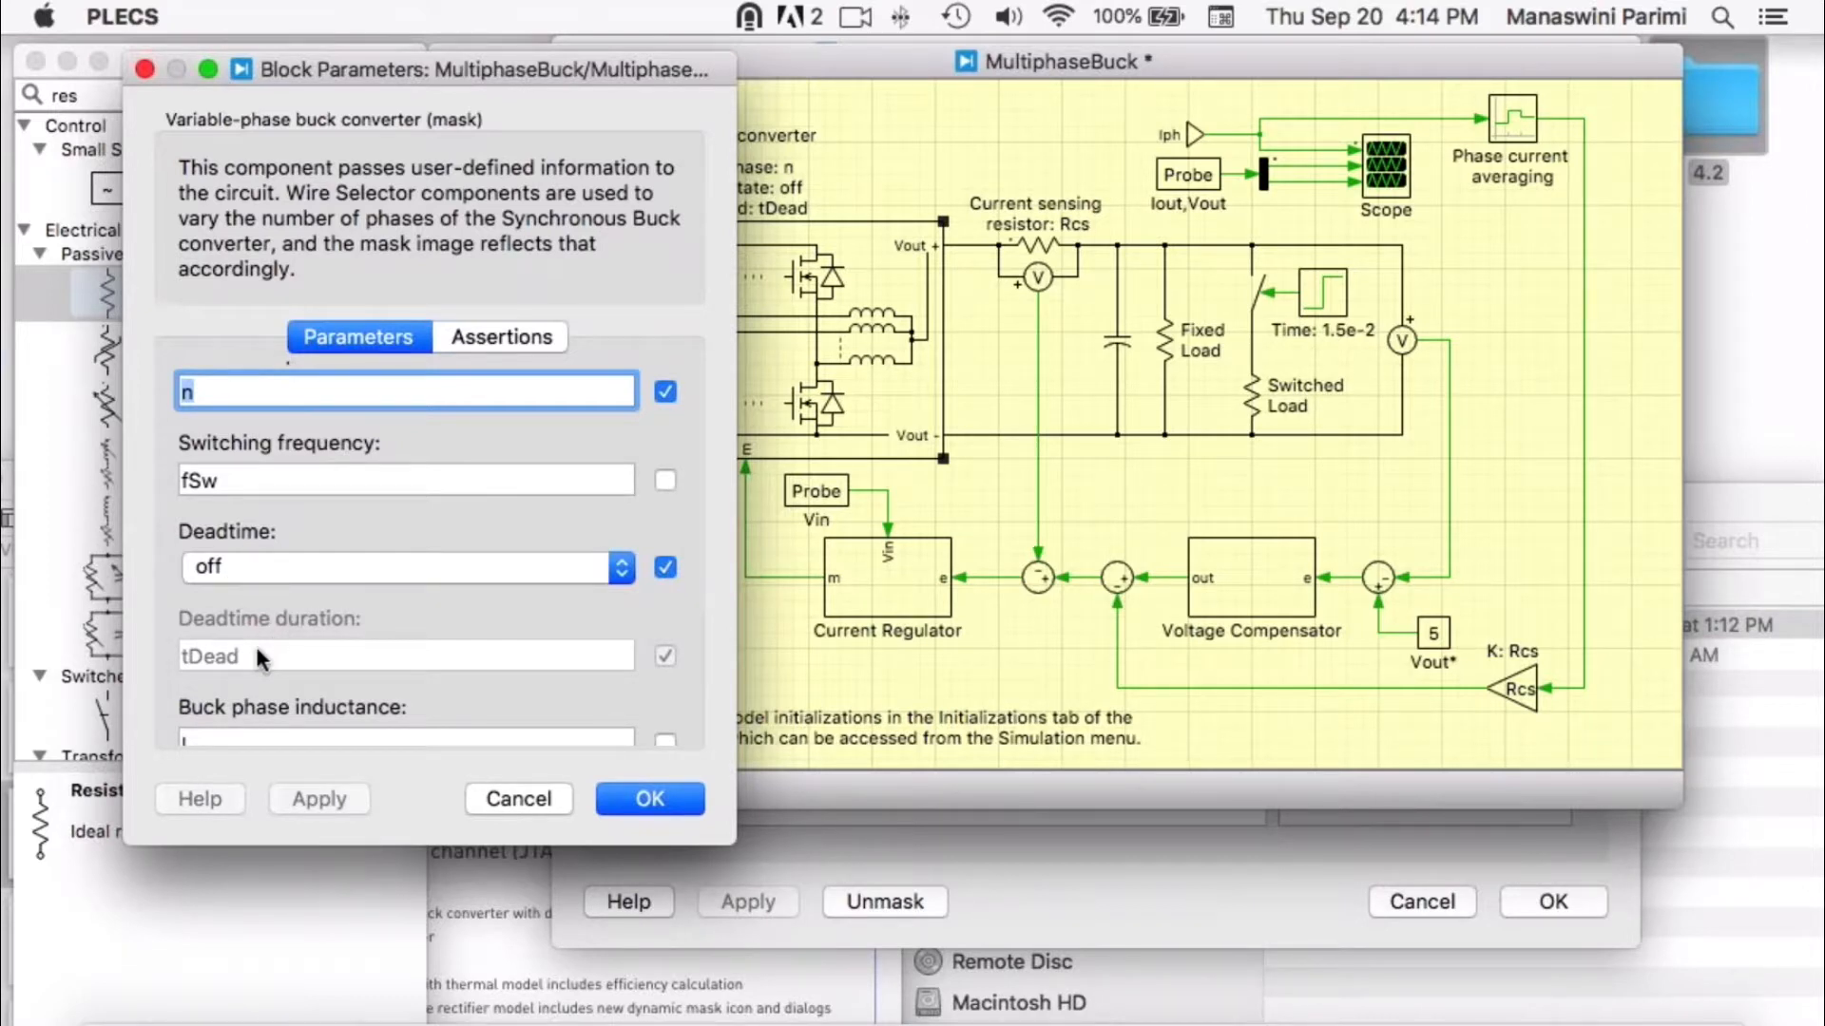
left_click(1072, 850)
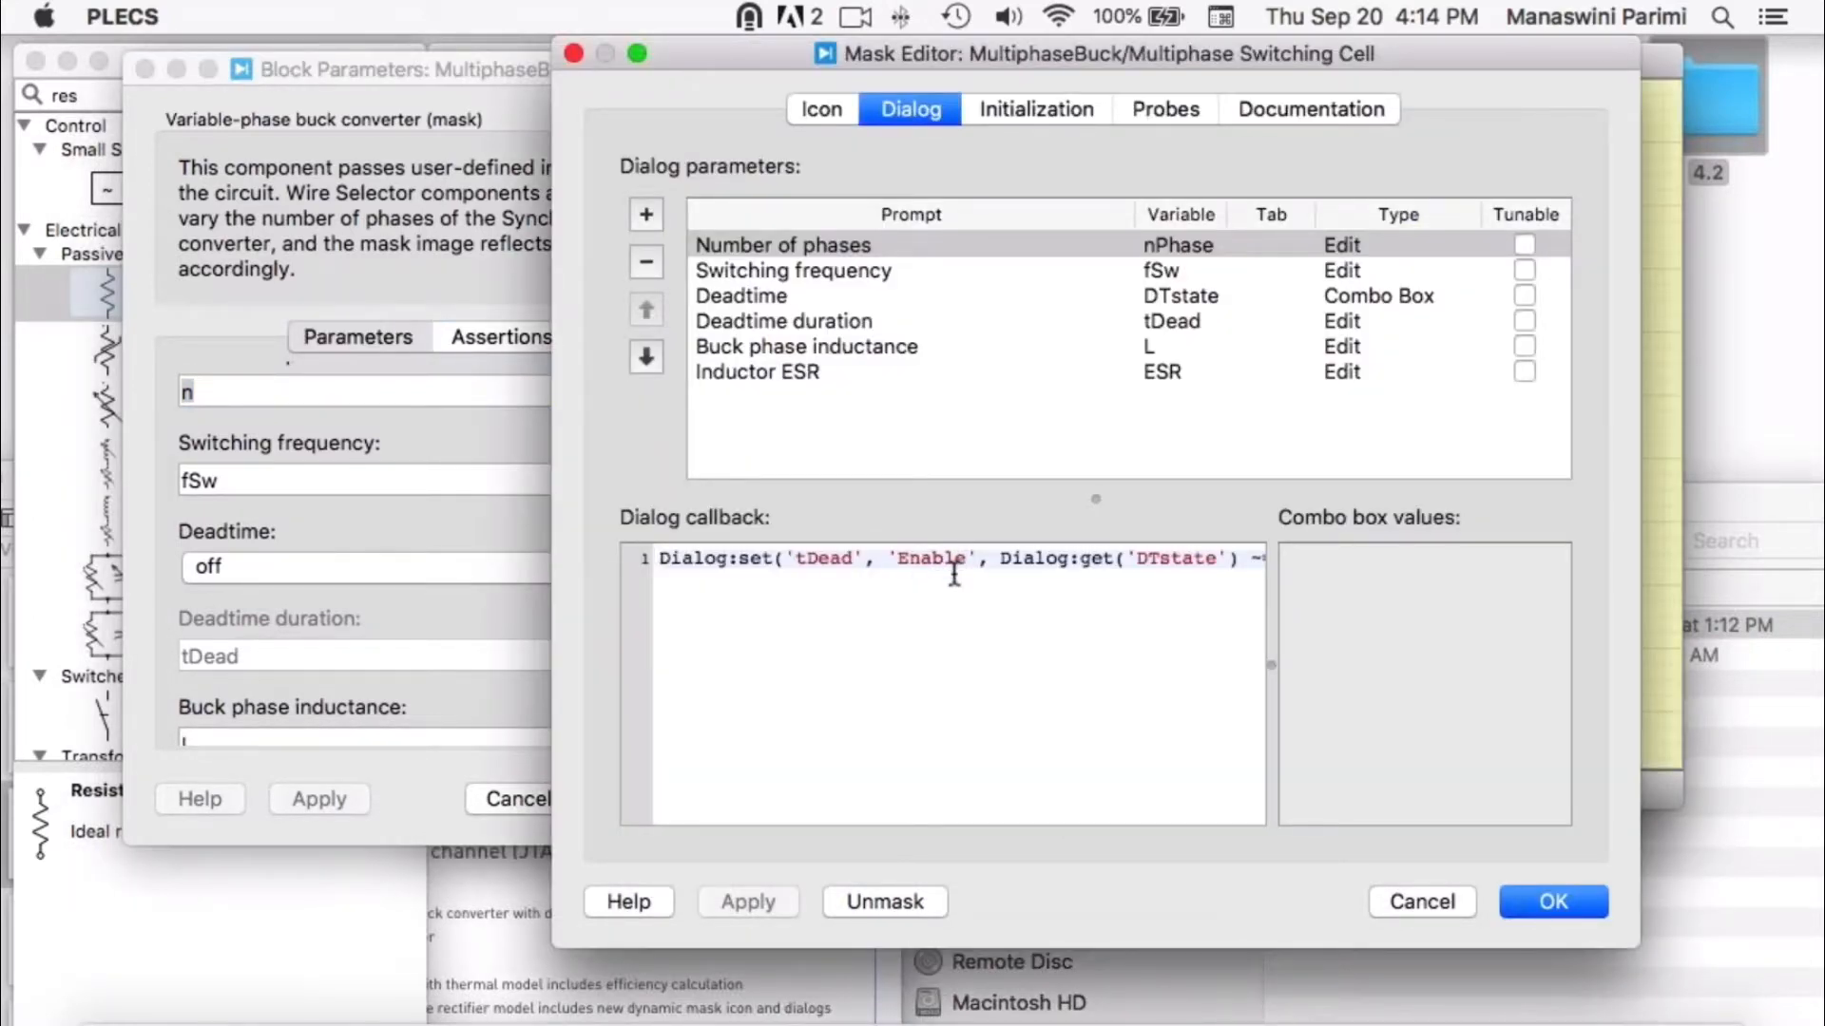
left_click(323, 614)
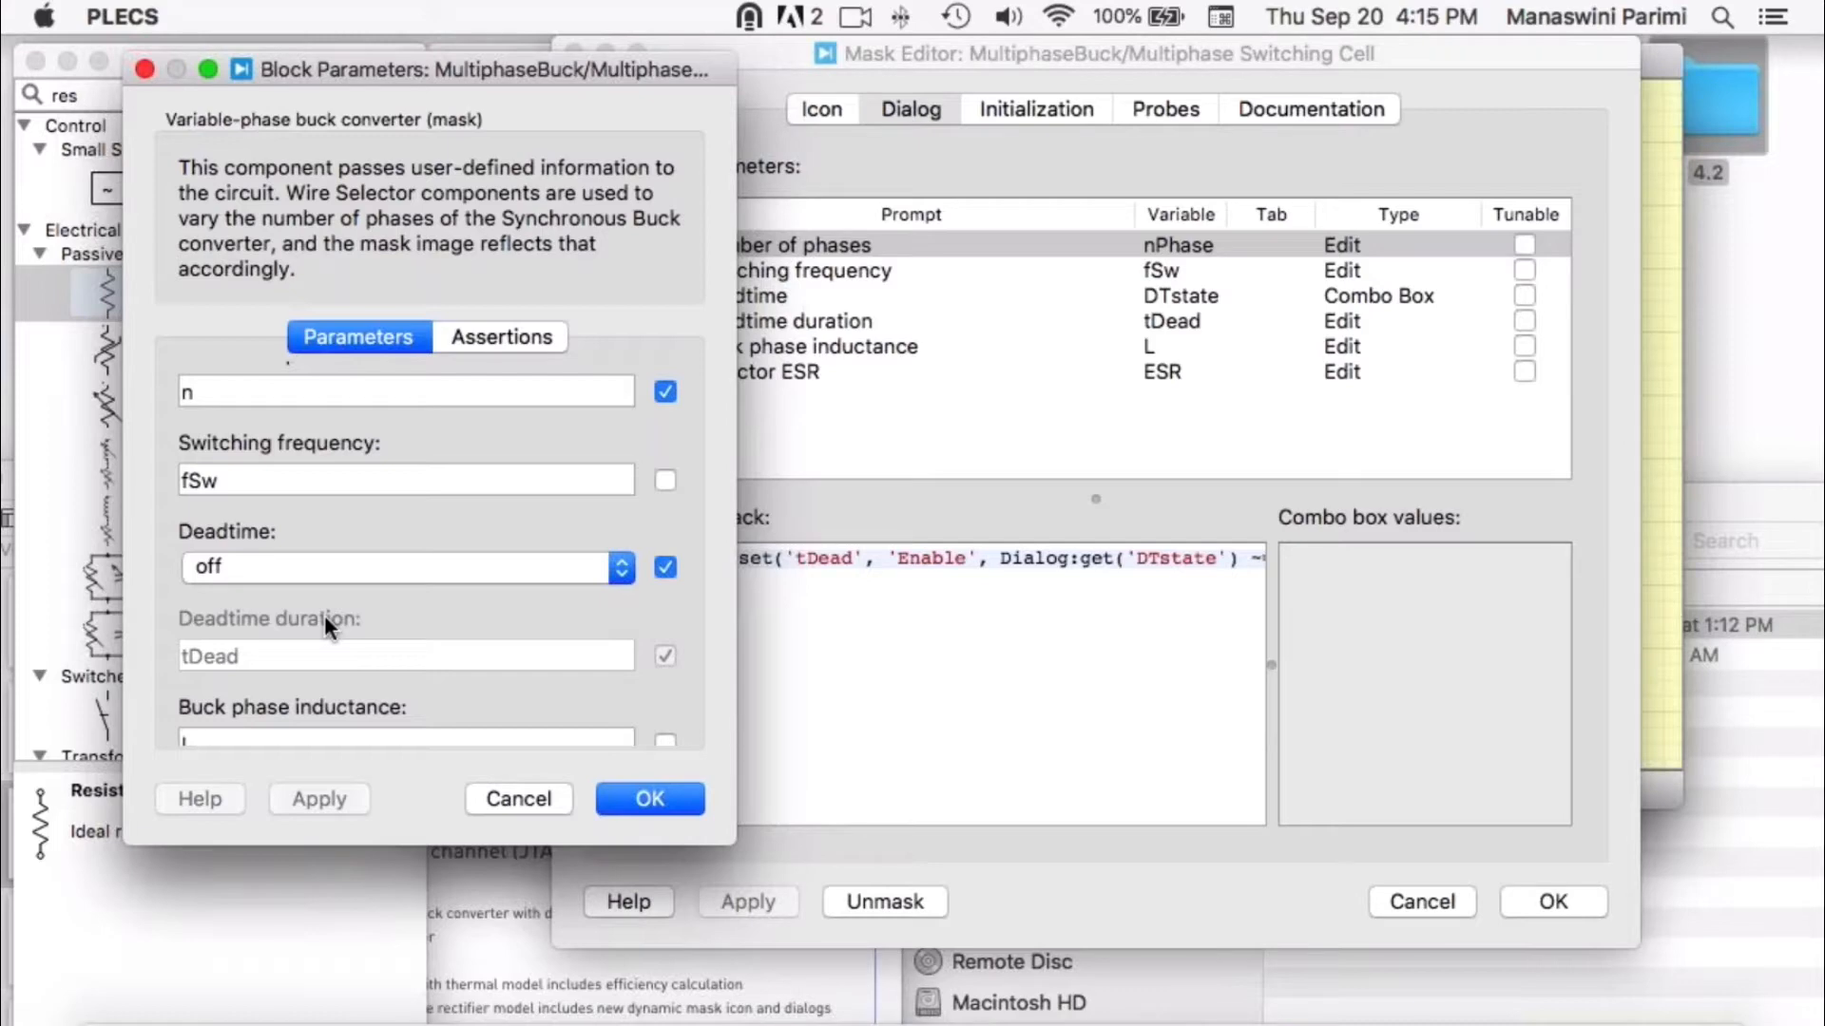
left_click(1059, 726)
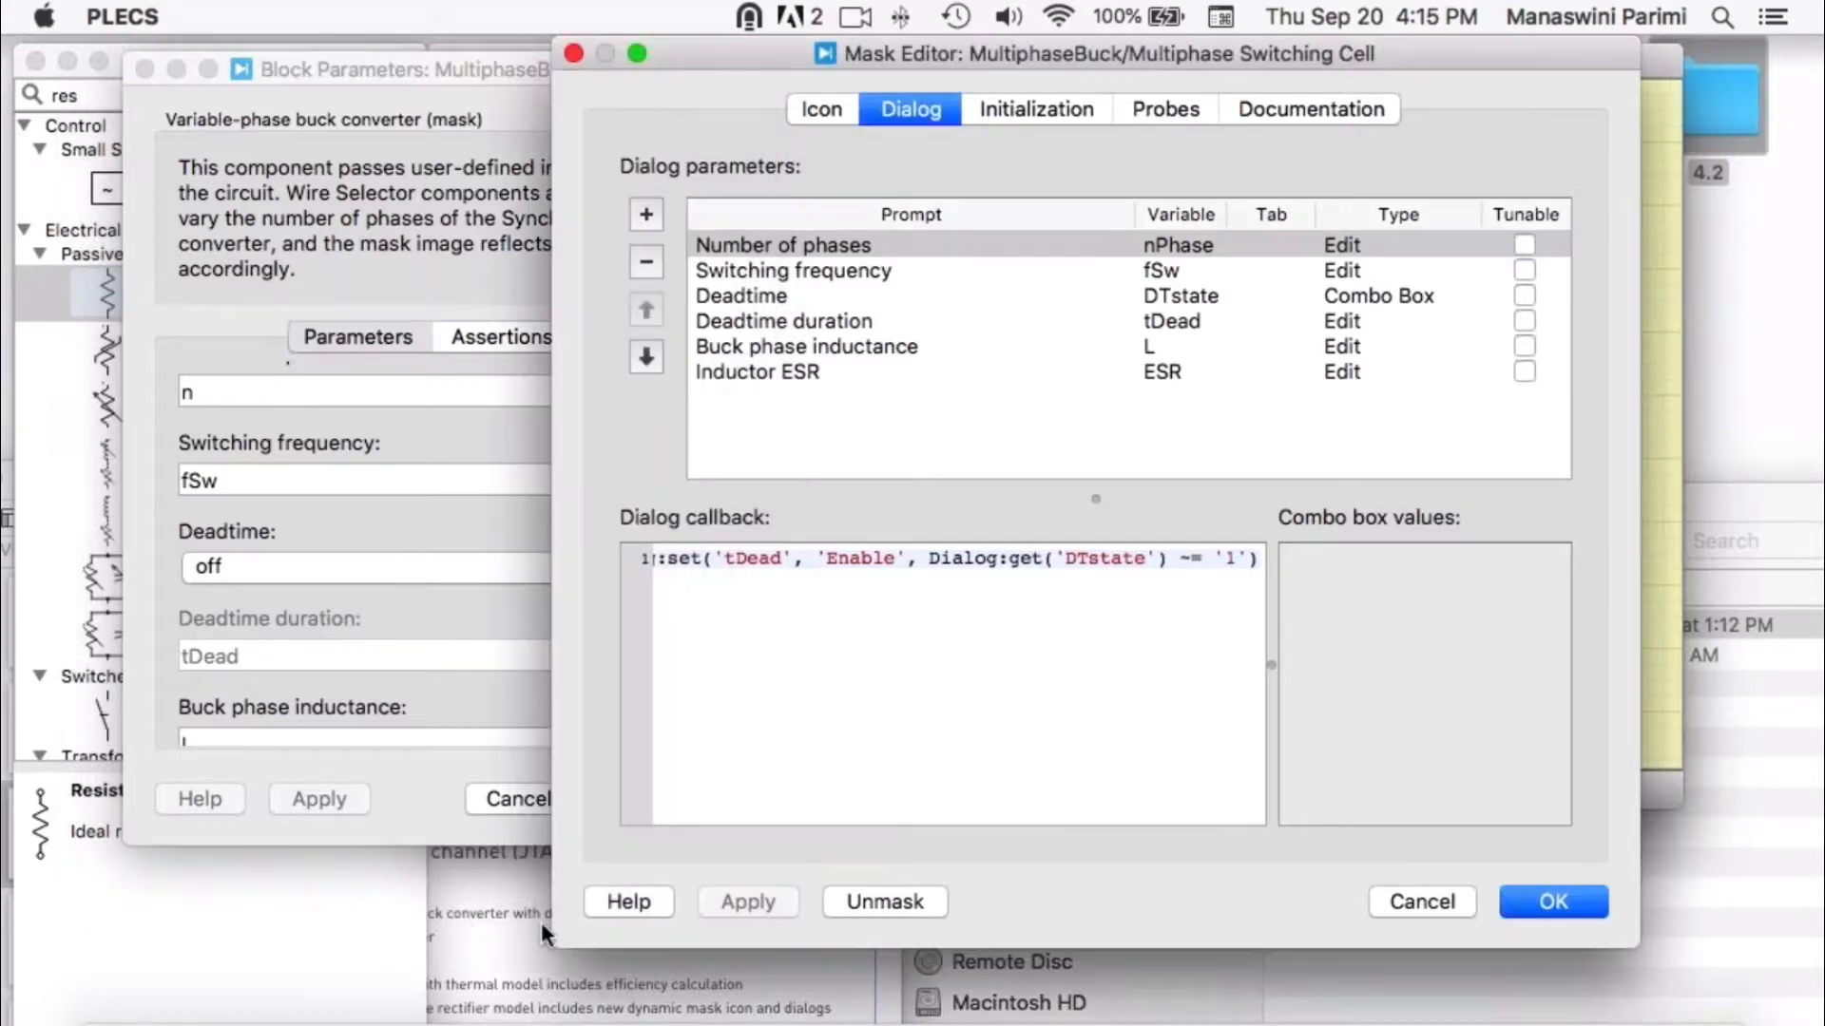
- Open the Mask Editor's help page and read the sections on the mask icon drawing language and commands
left_click(629, 901)
scroll(1051, 583, "down", 15)
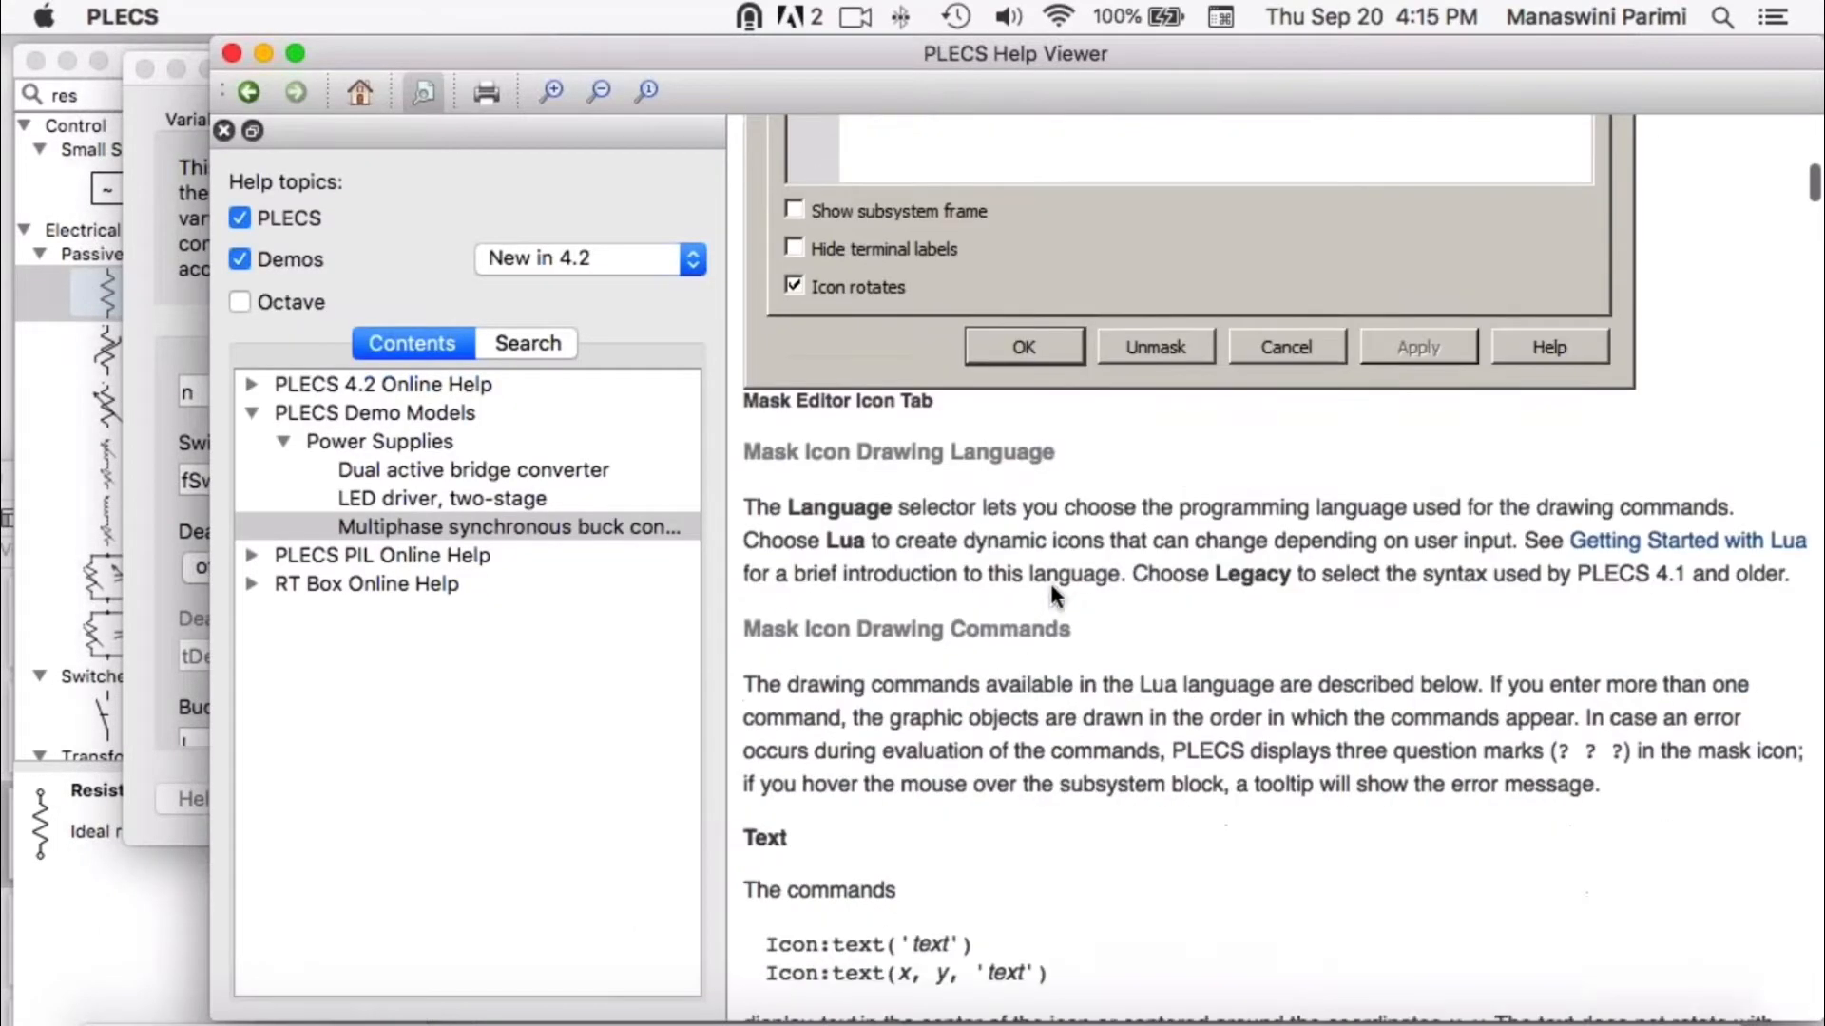
scroll(1051, 583, "down", 2)
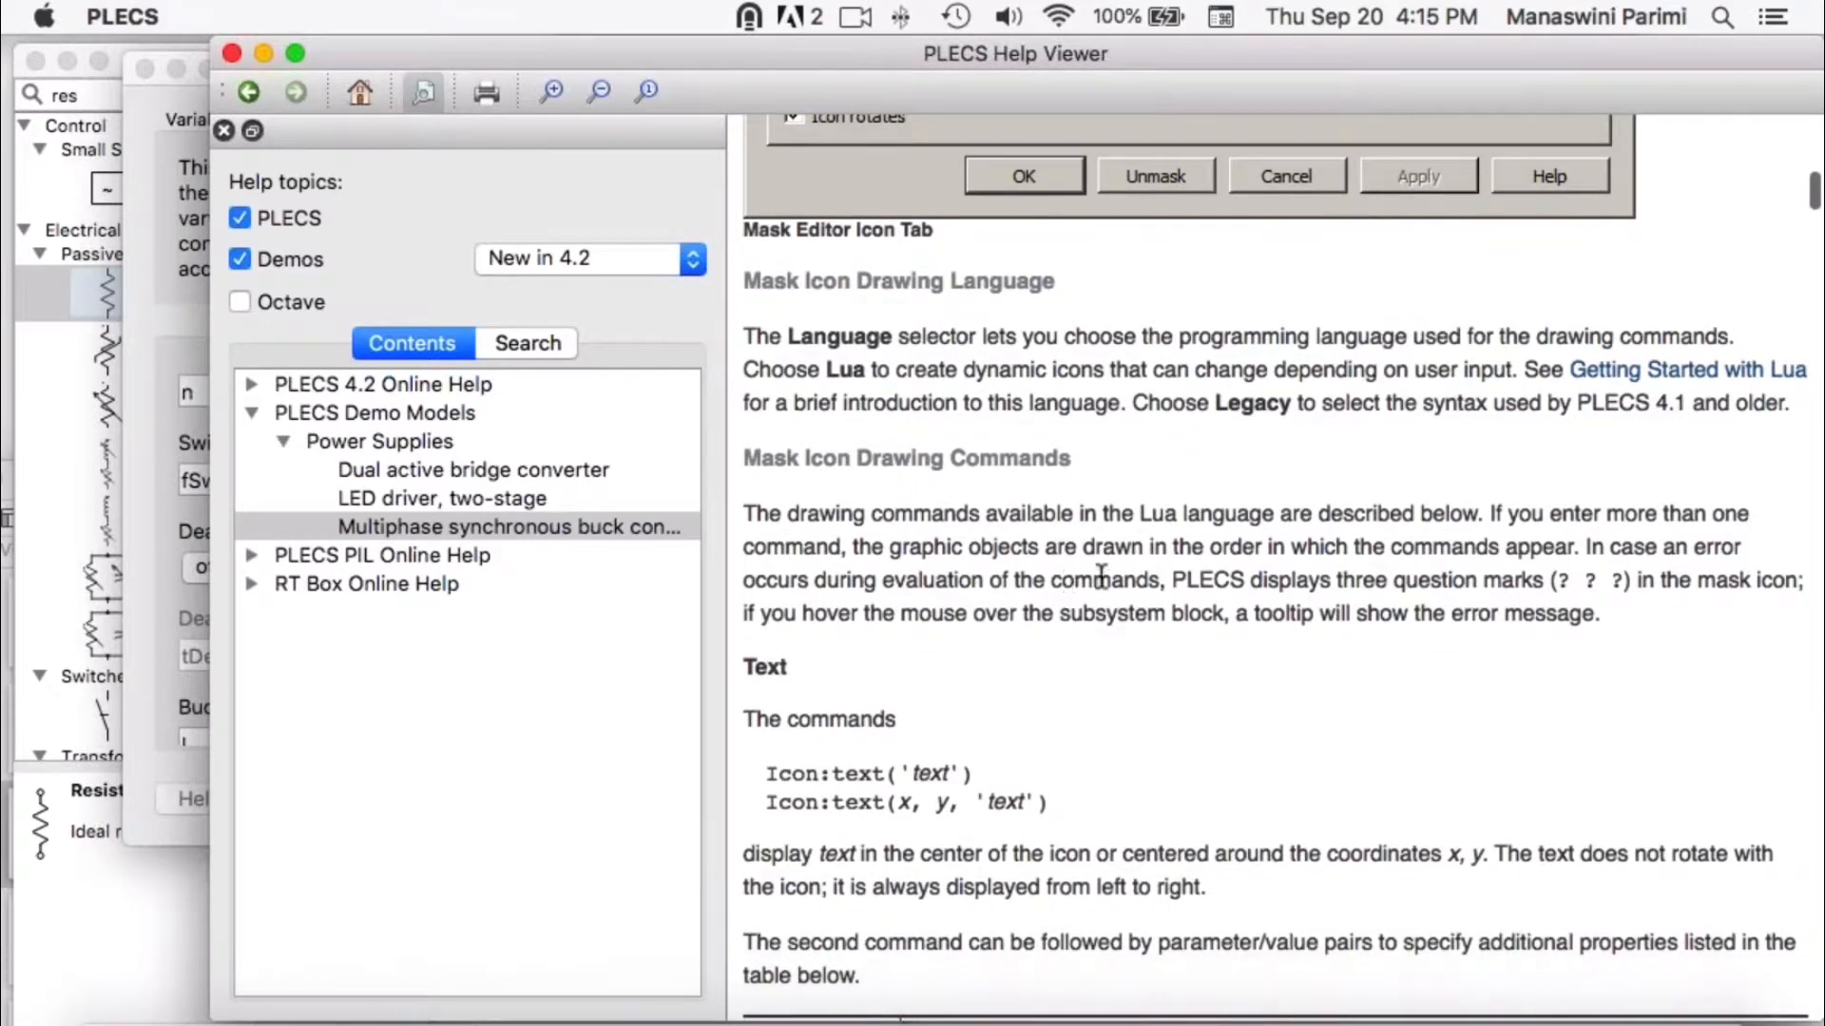
- Read the help on the Icon:text properties and the Icon:line command, and close the help viewer
scroll(1130, 576, "down", 10)
scroll(1130, 576, "down", 5)
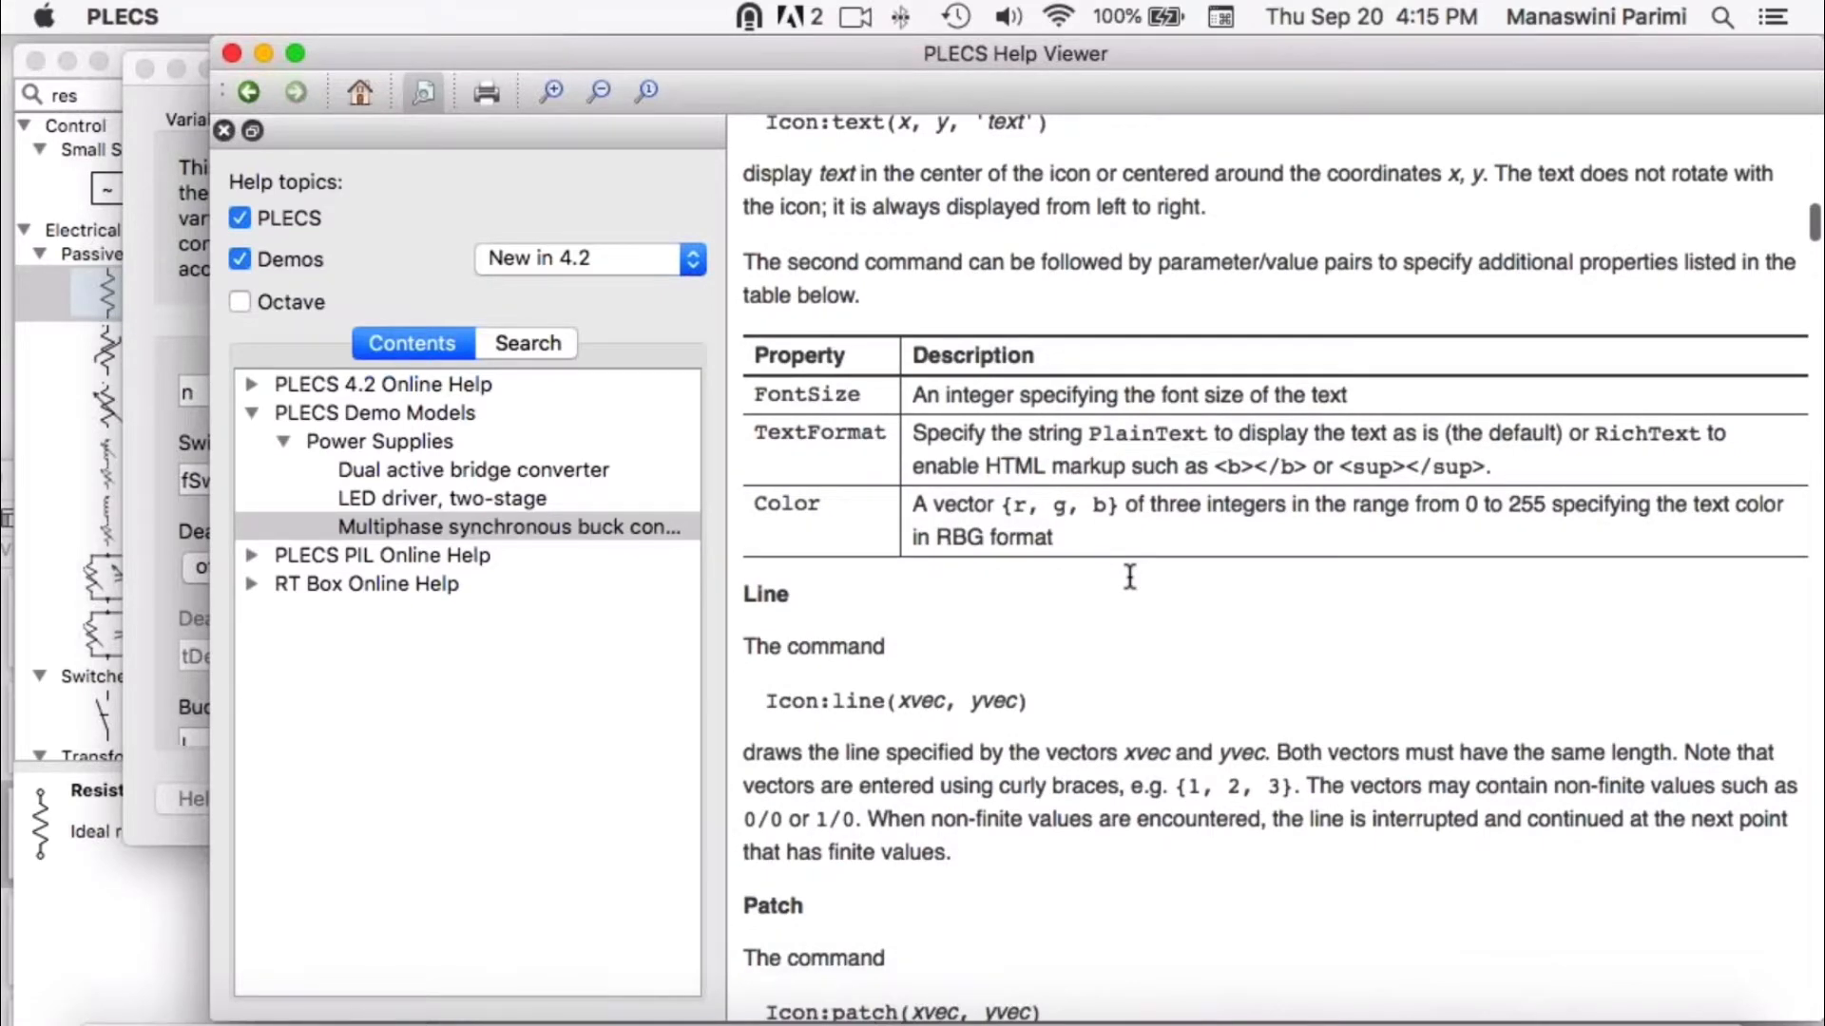
left_click(233, 53)
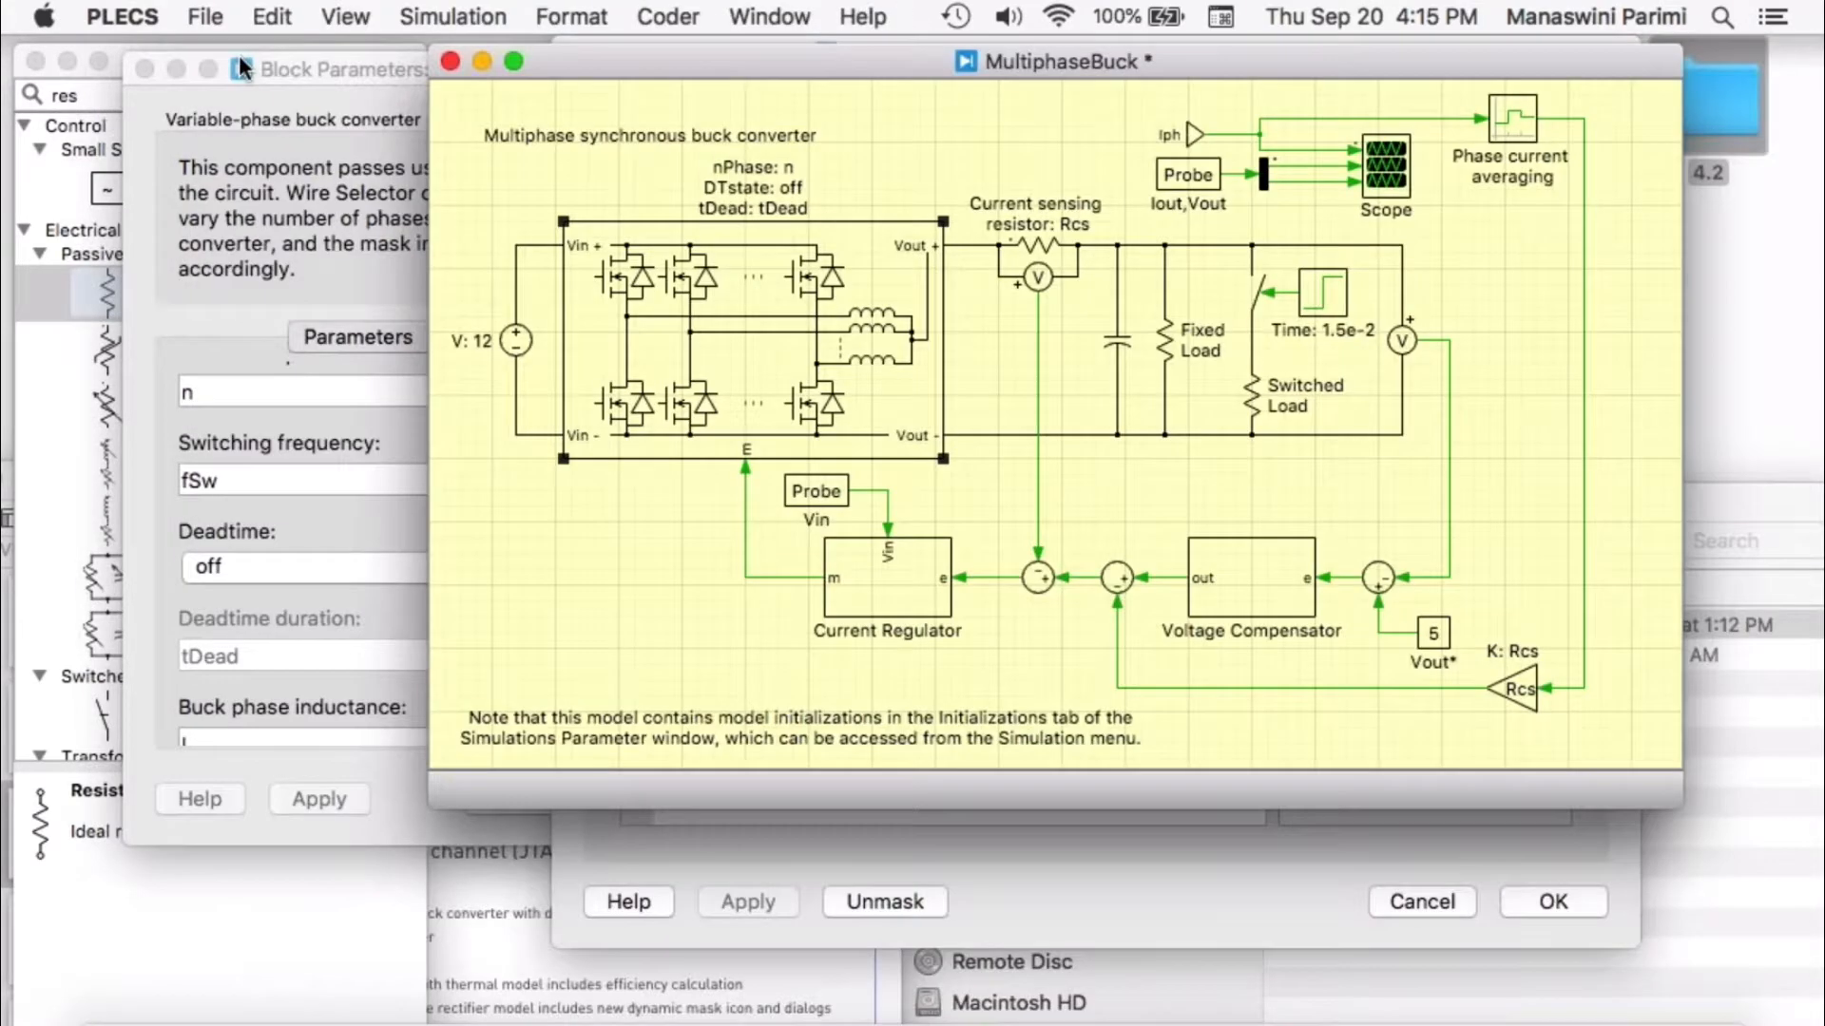
- Close the MultiphaseBuck model and discard its changes
left_click(450, 61)
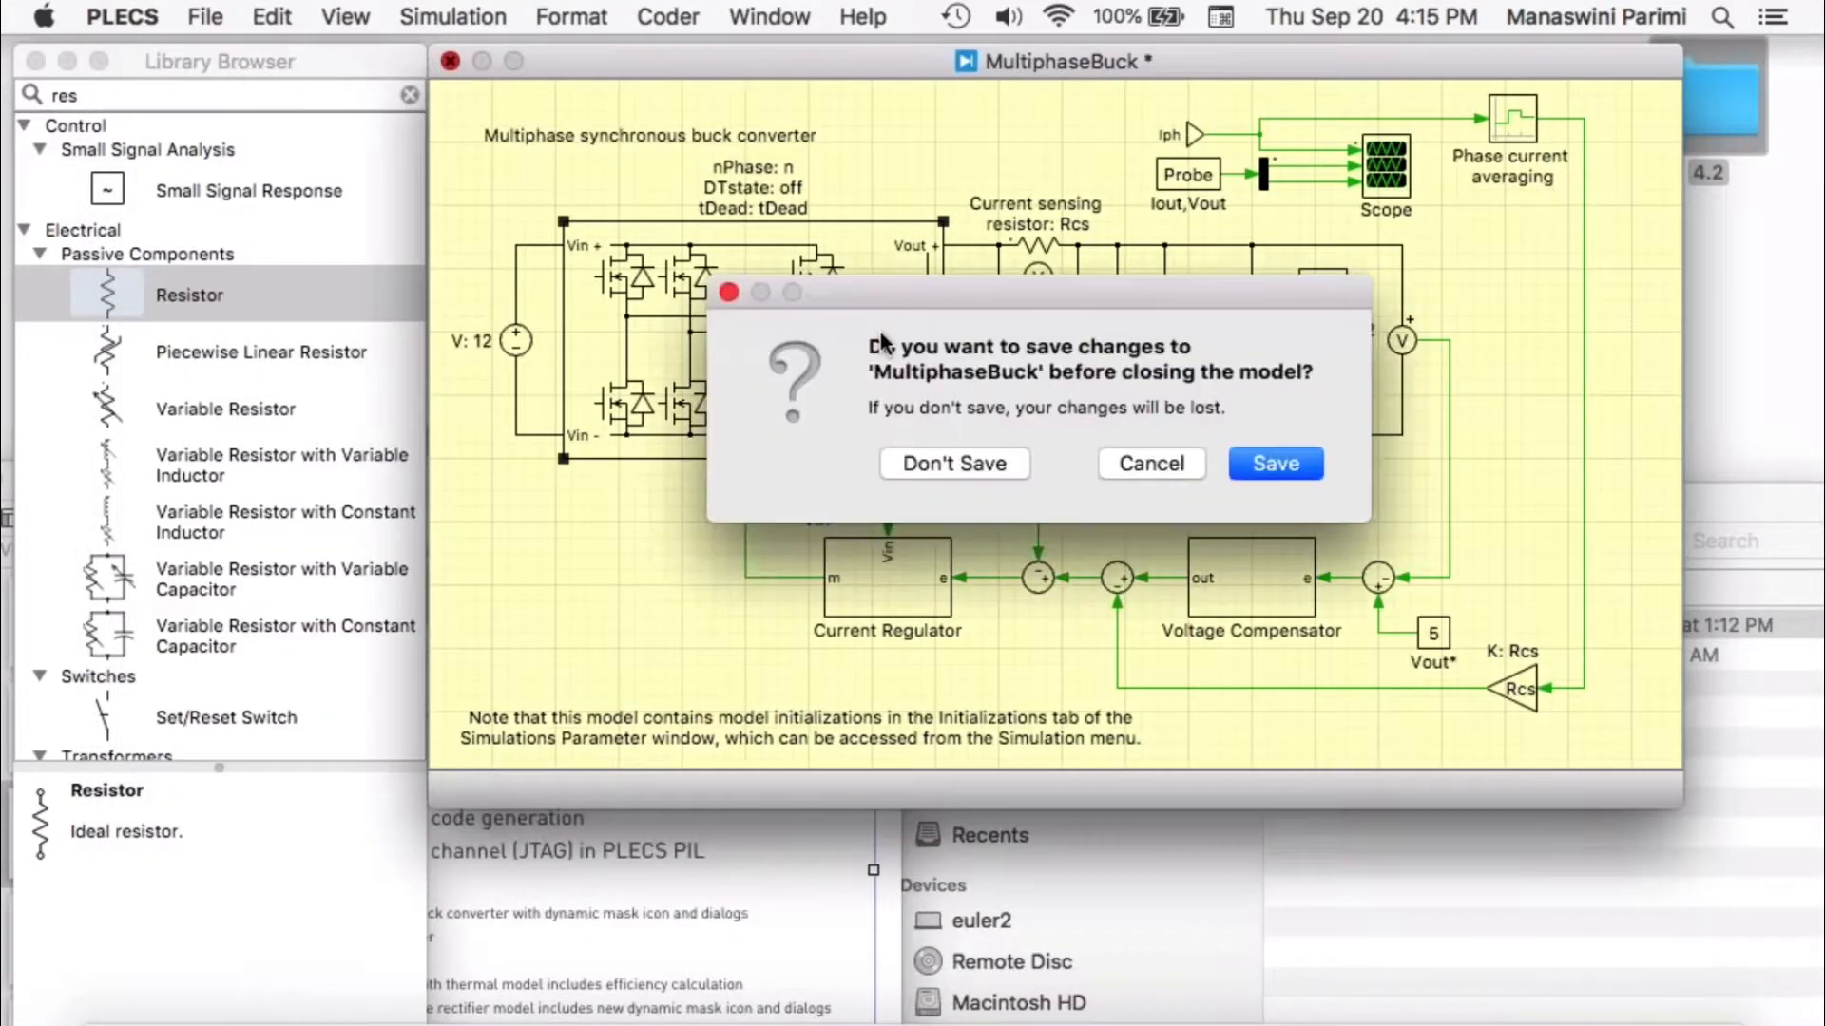
left_click(956, 463)
- Switch to Keynote, present the PLECS 4.2 Major New Features slide full screen, and end the slideshow
left_click(697, 612)
left_click(348, 534)
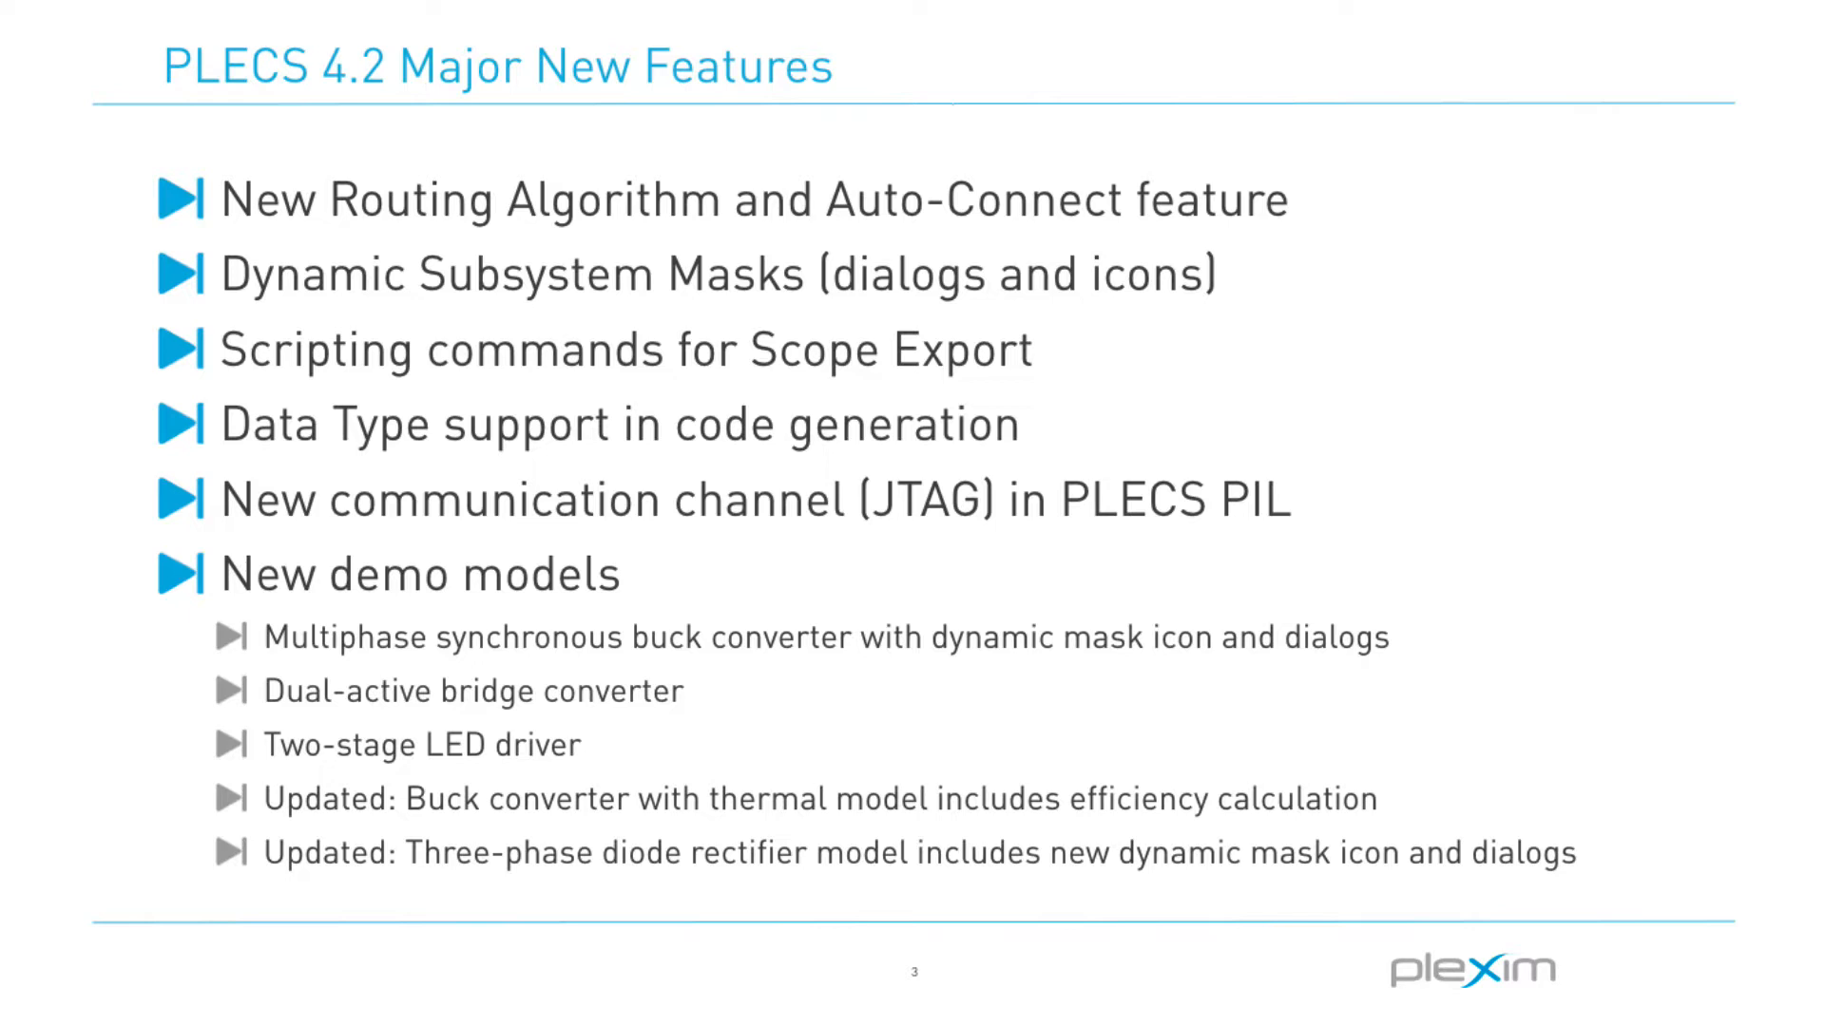
key("Escape")
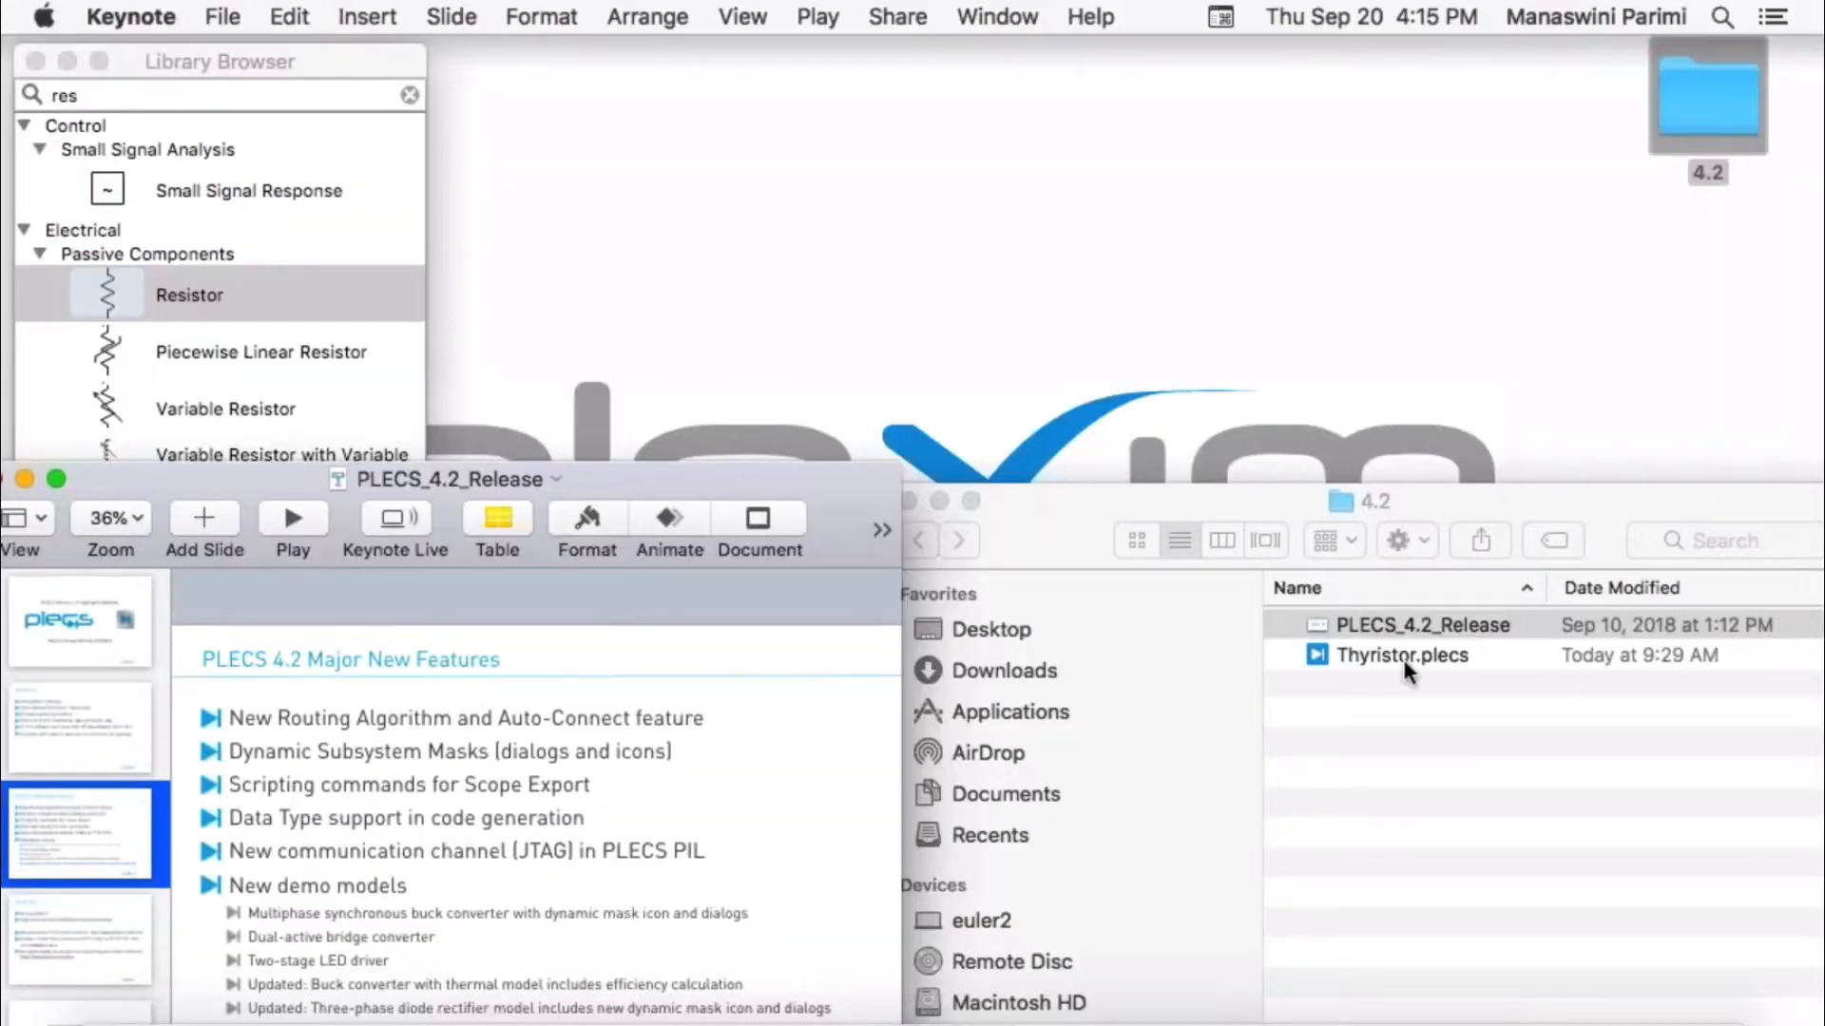
- Open Thyristor.plecs from the 4.2 folder and show its simulation scripts in a window wide enough for the full code lines
double_click(1400, 654)
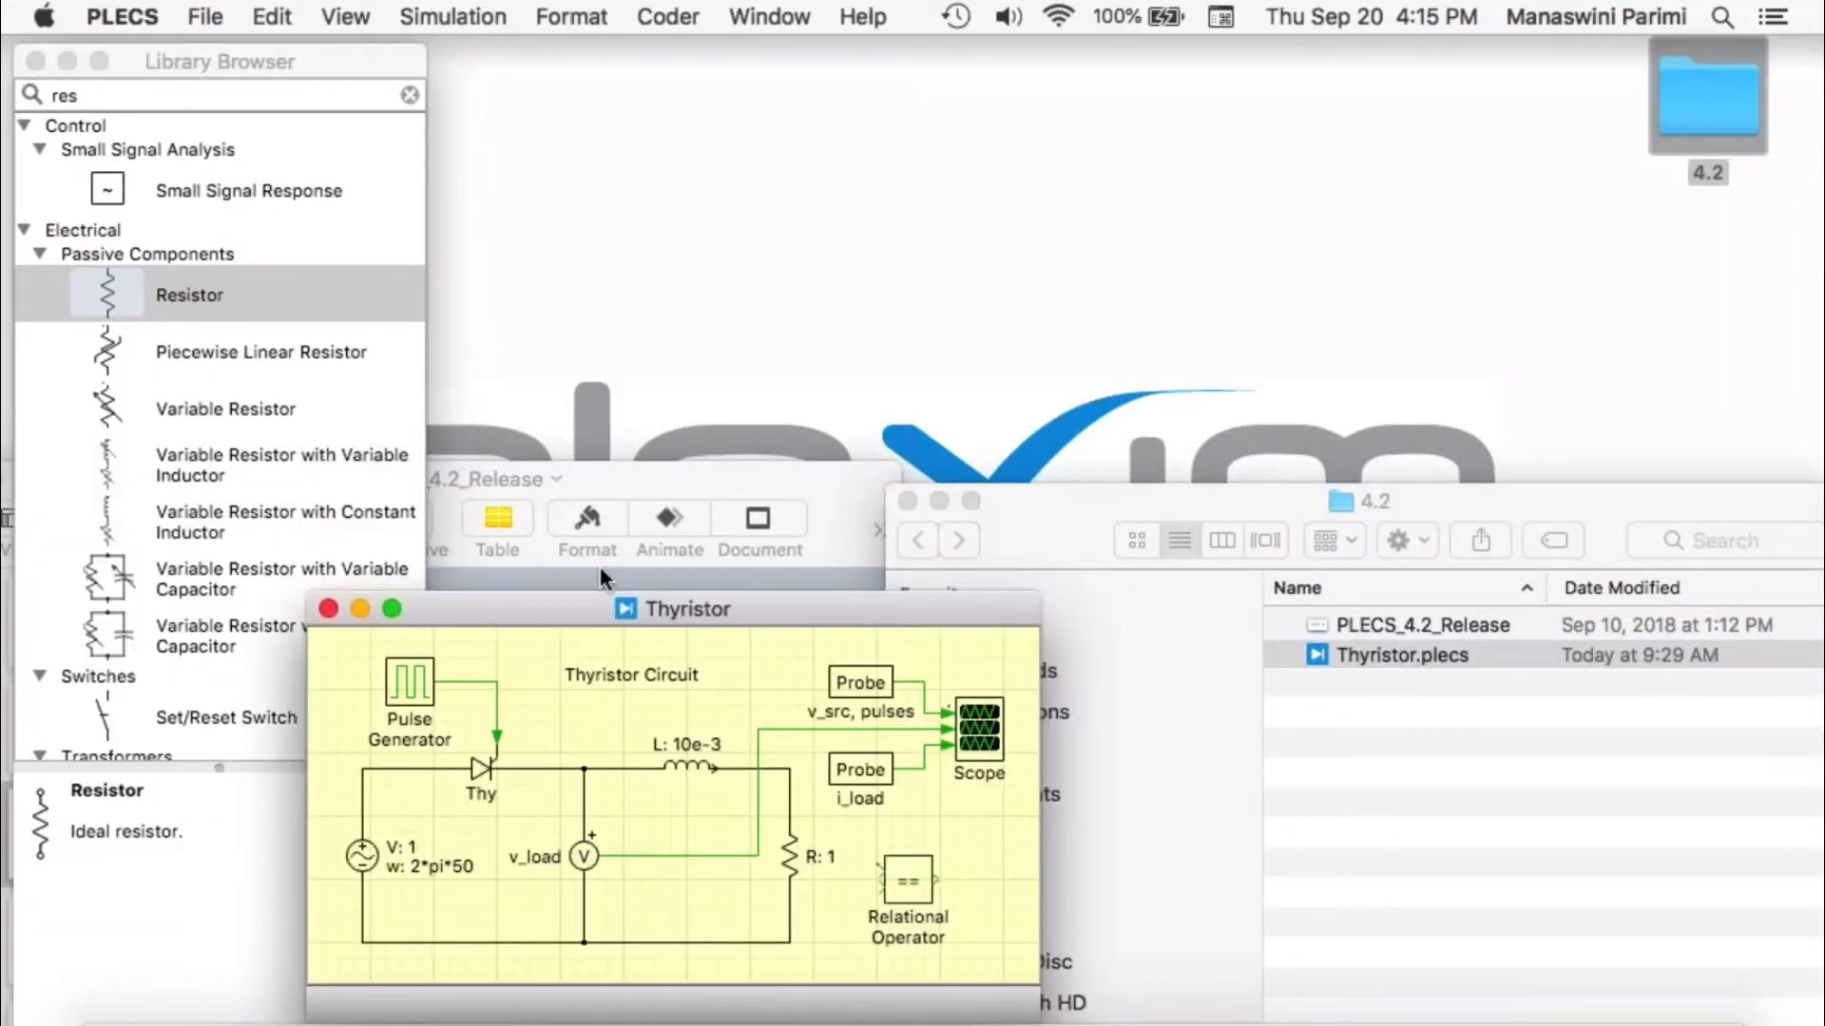
left_click_drag(598, 596, 637, 41)
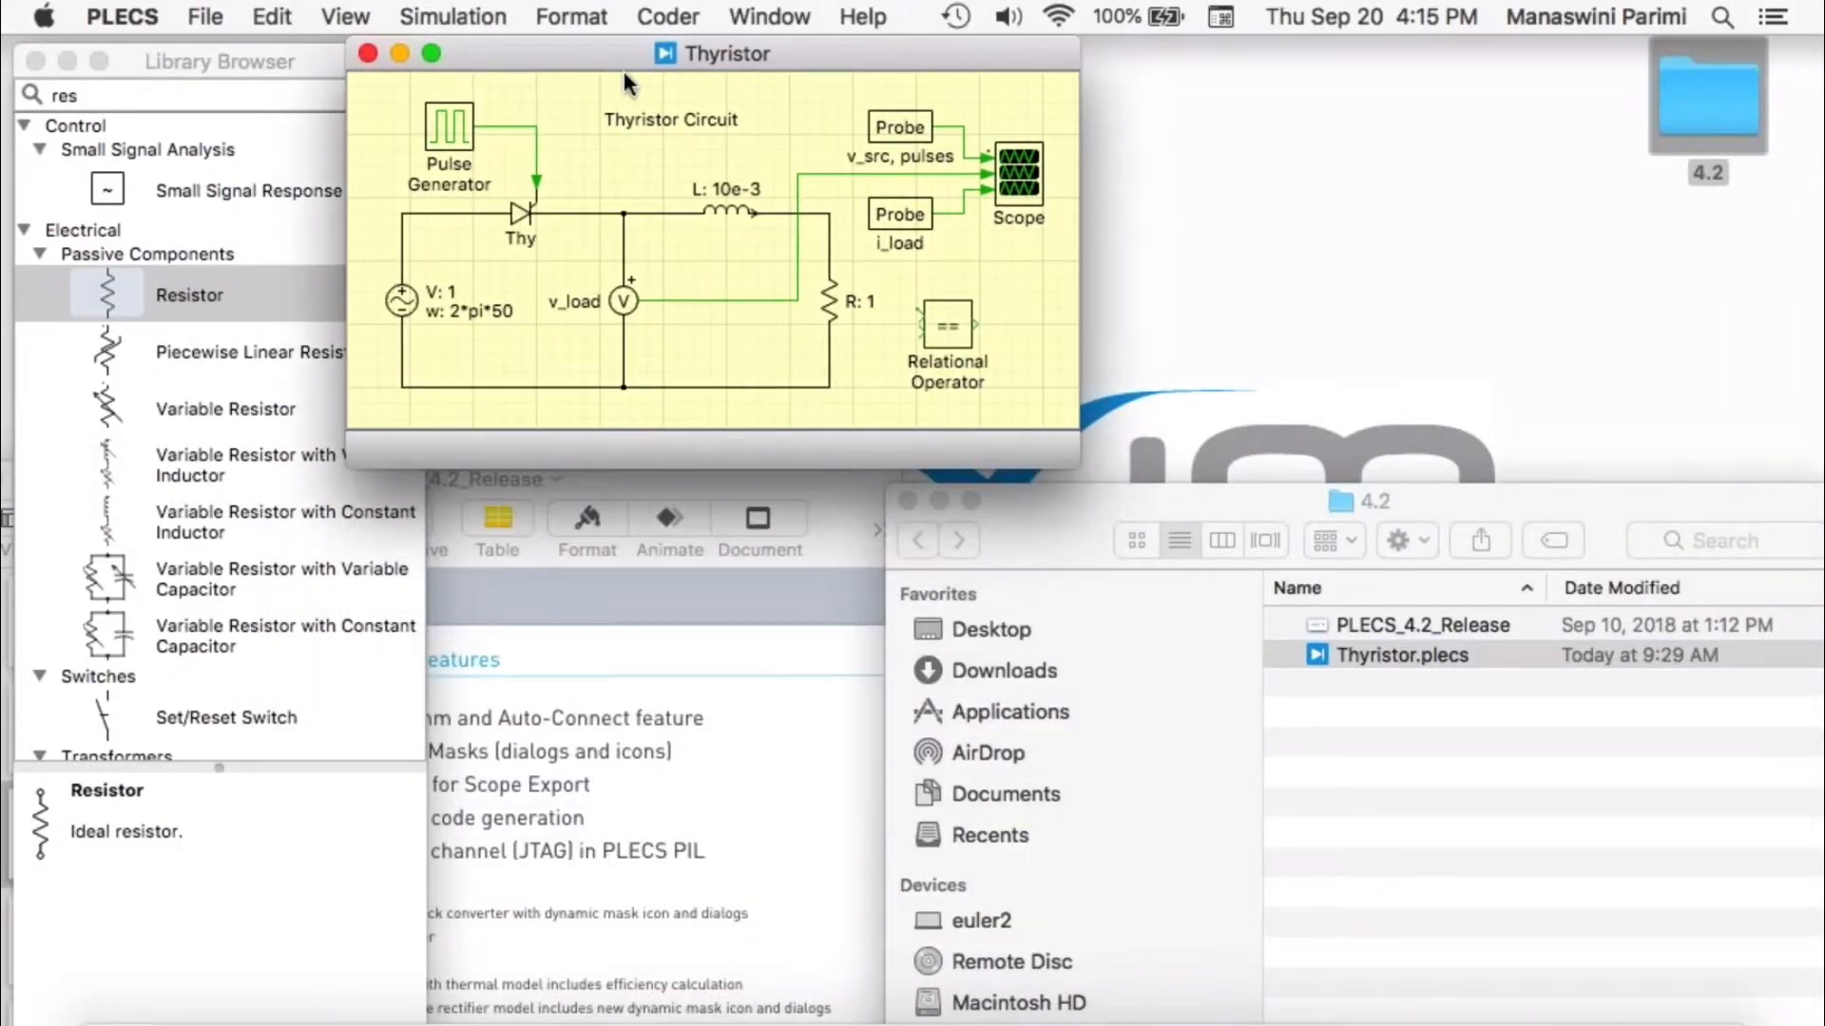
left_click(436, 19)
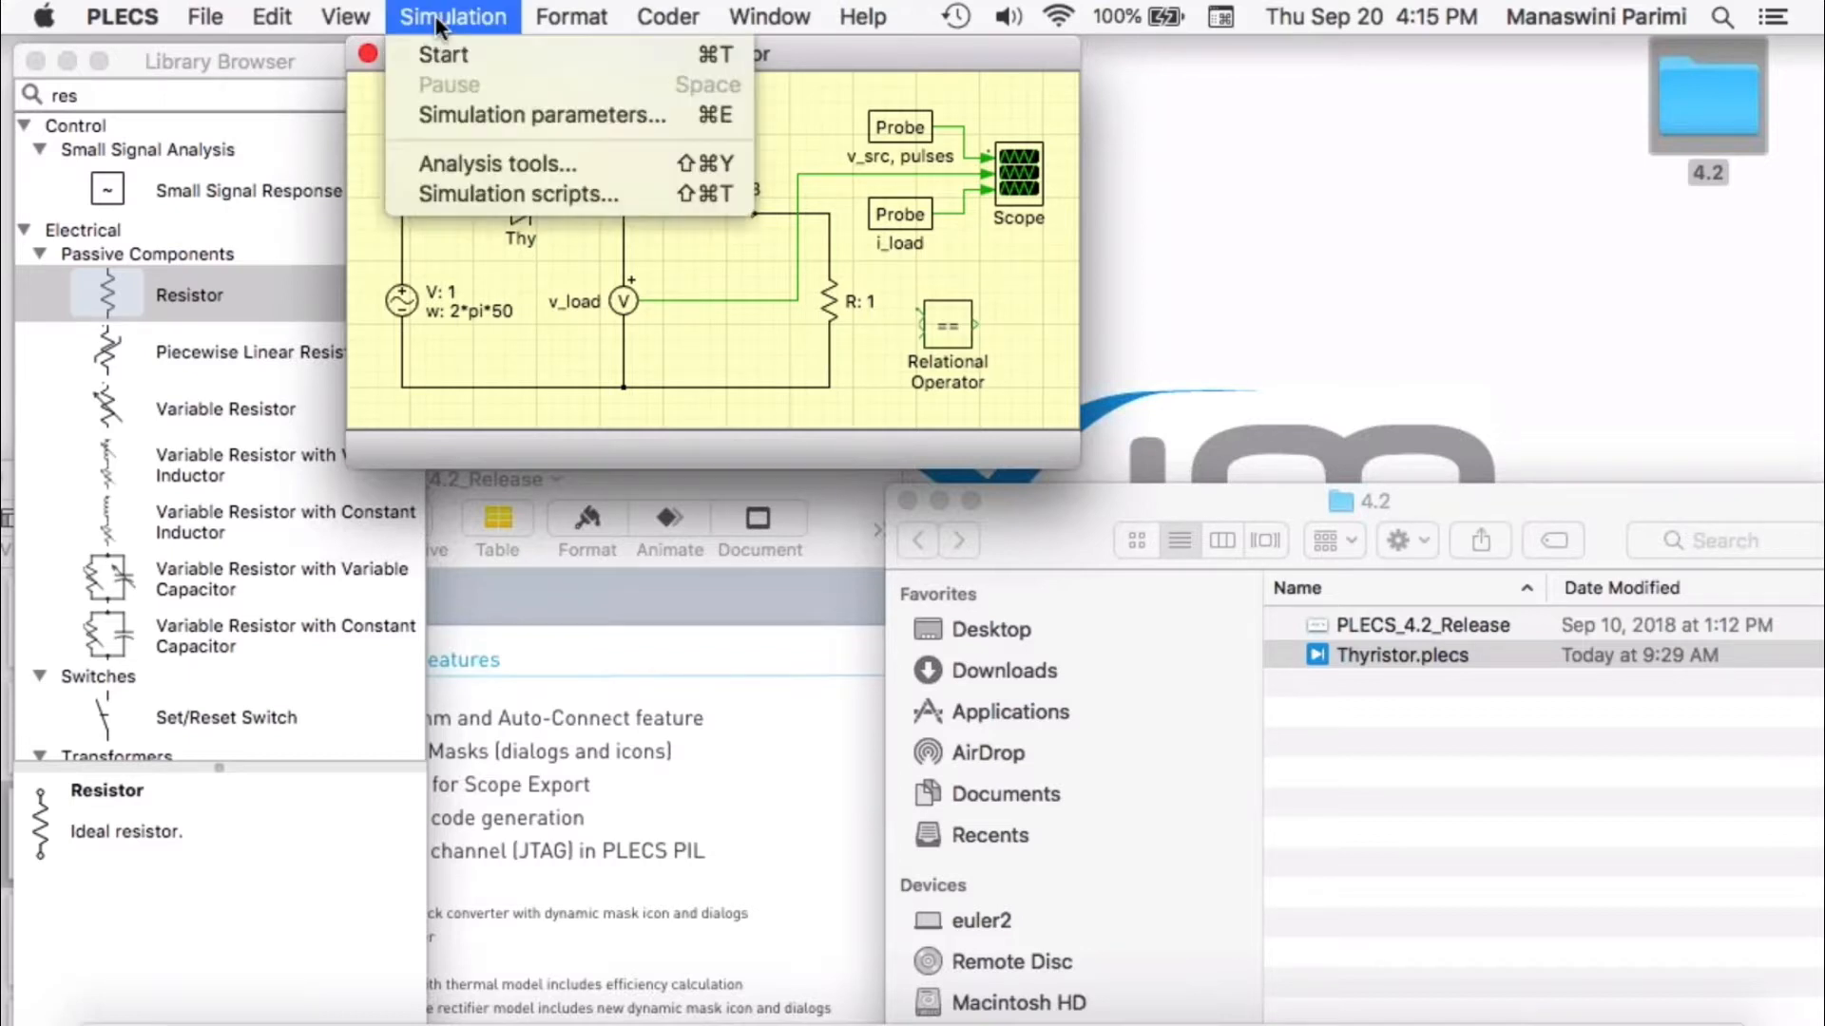
left_click(465, 195)
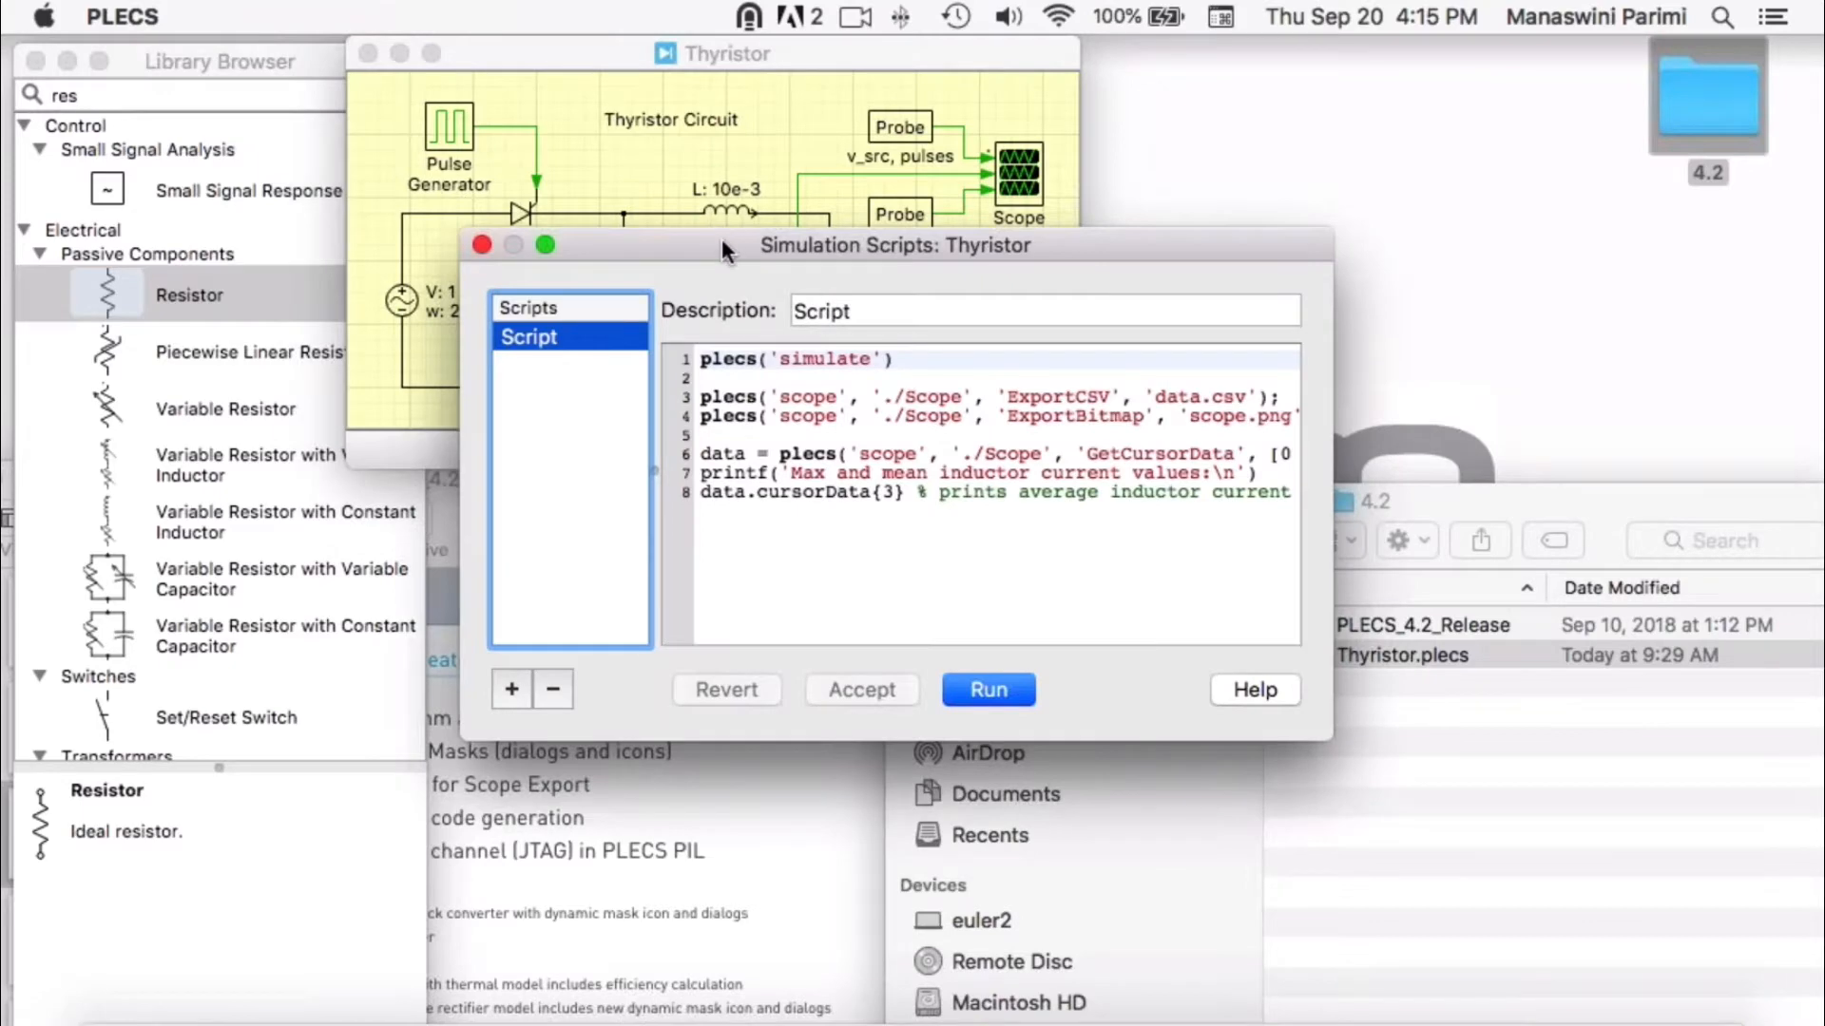
left_click_drag(722, 238, 436, 46)
left_click_drag(1068, 515, 1457, 515)
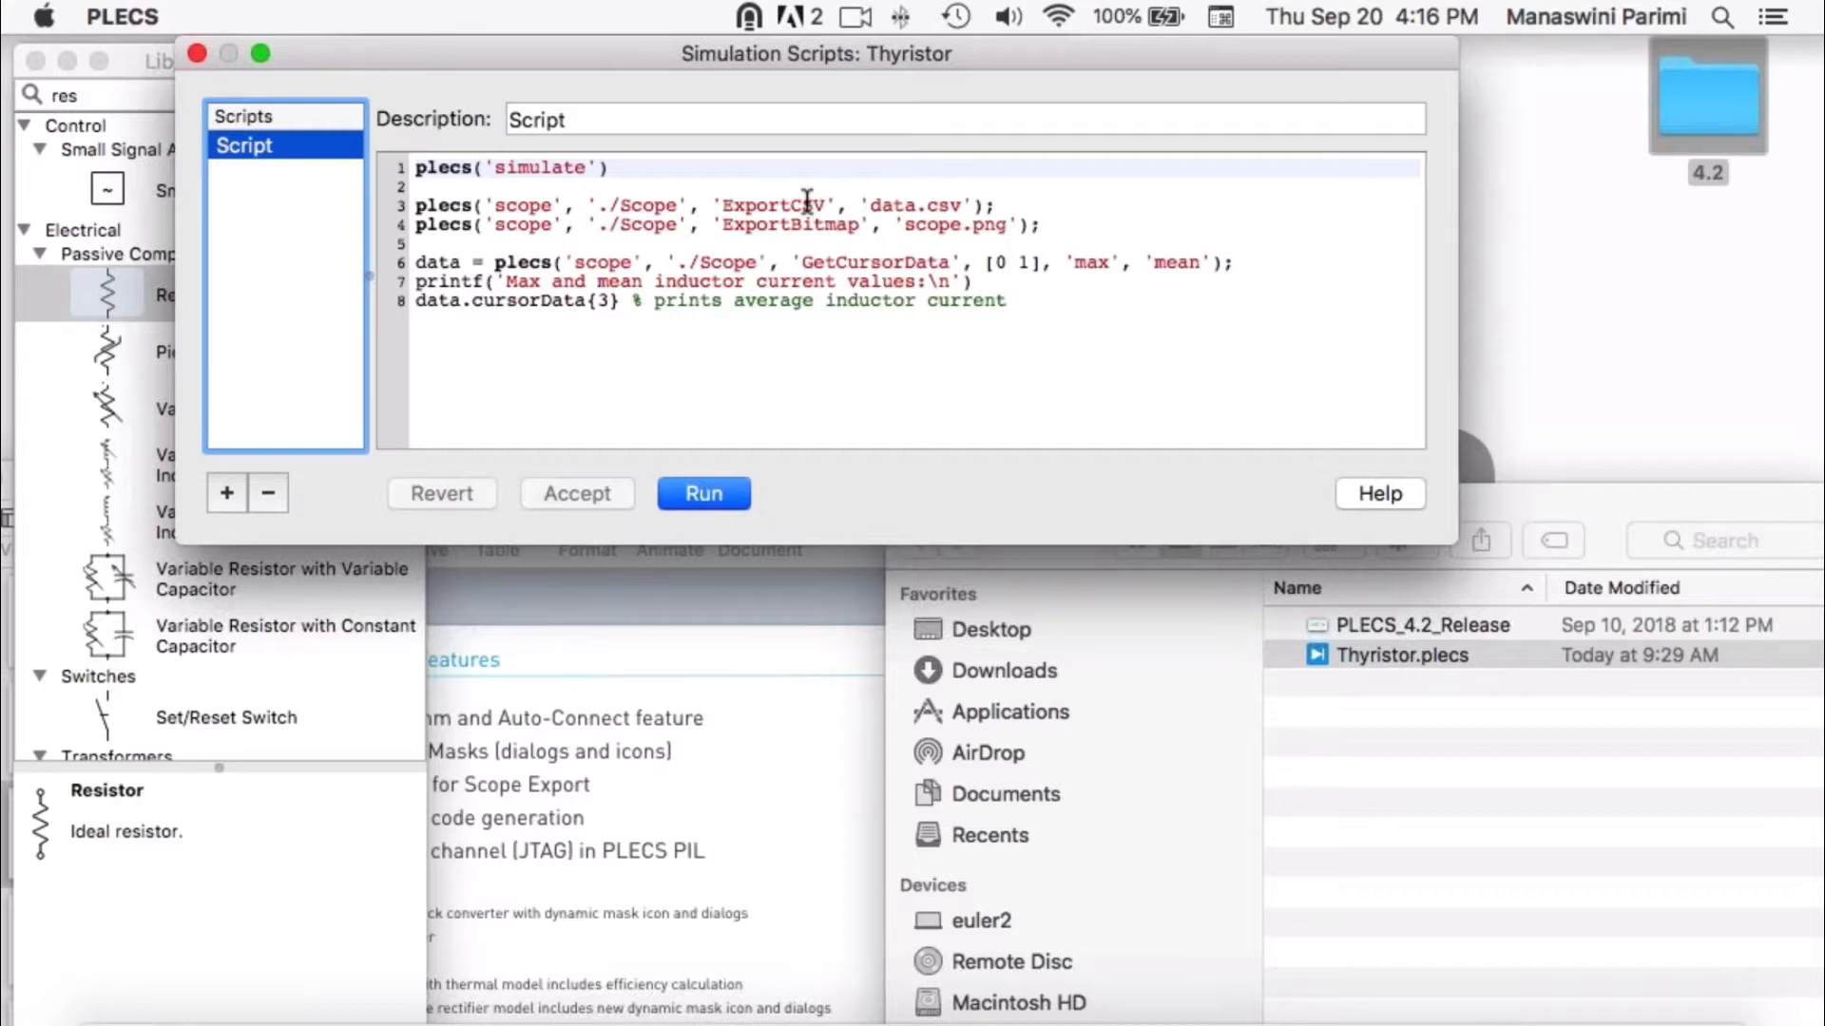
- Run the Thyristor simulation script and preview the exported scope.png from the 4.2 folder
left_click(750, 499)
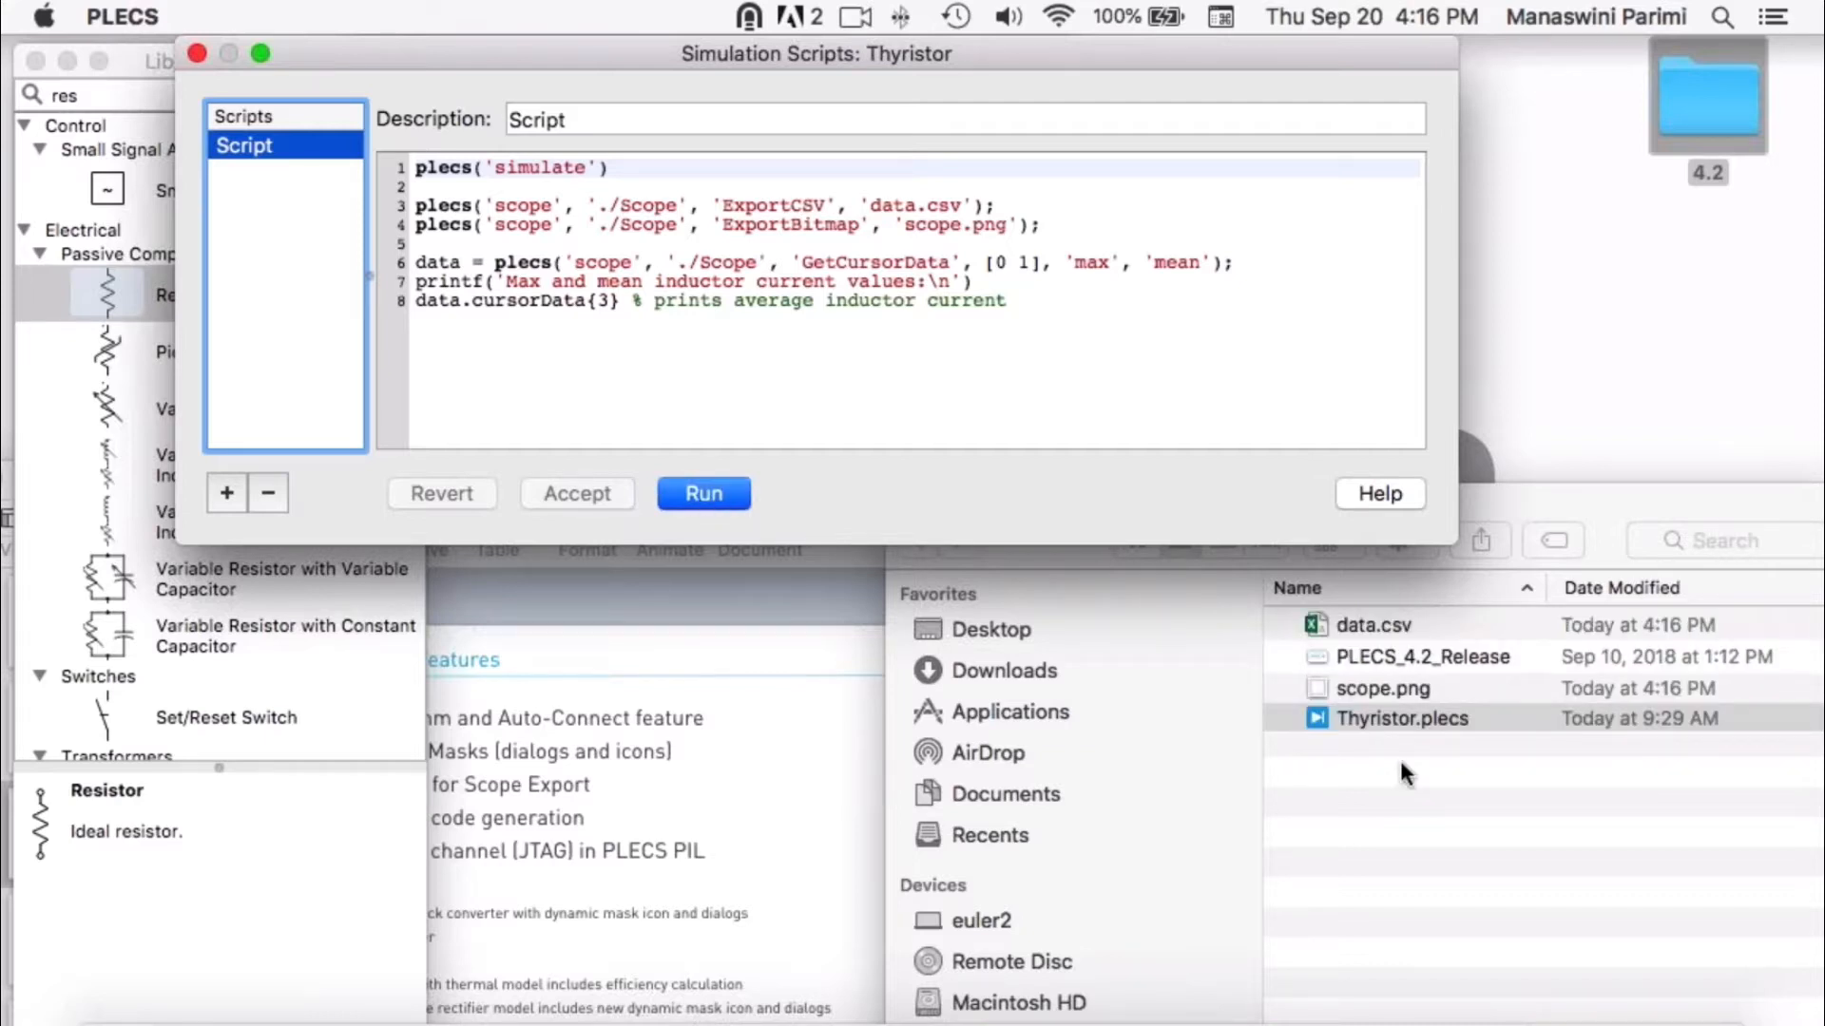
left_click(1494, 490)
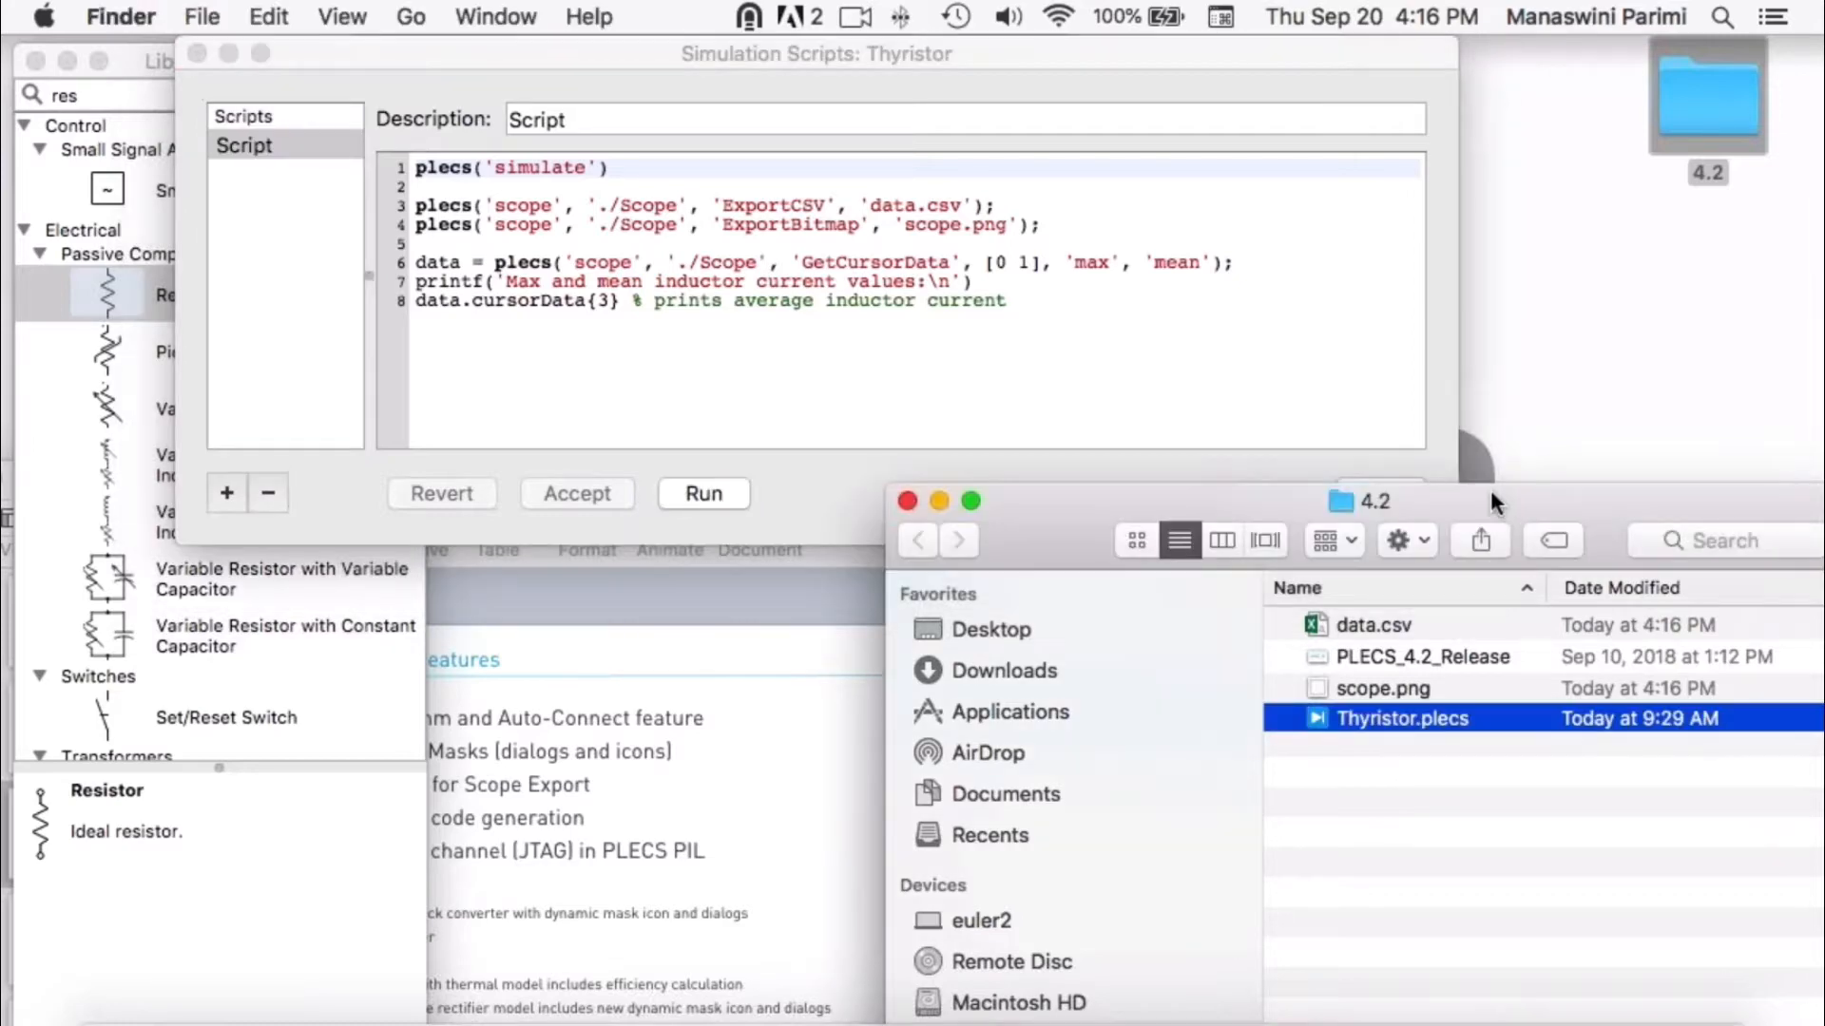
left_click(1370, 686)
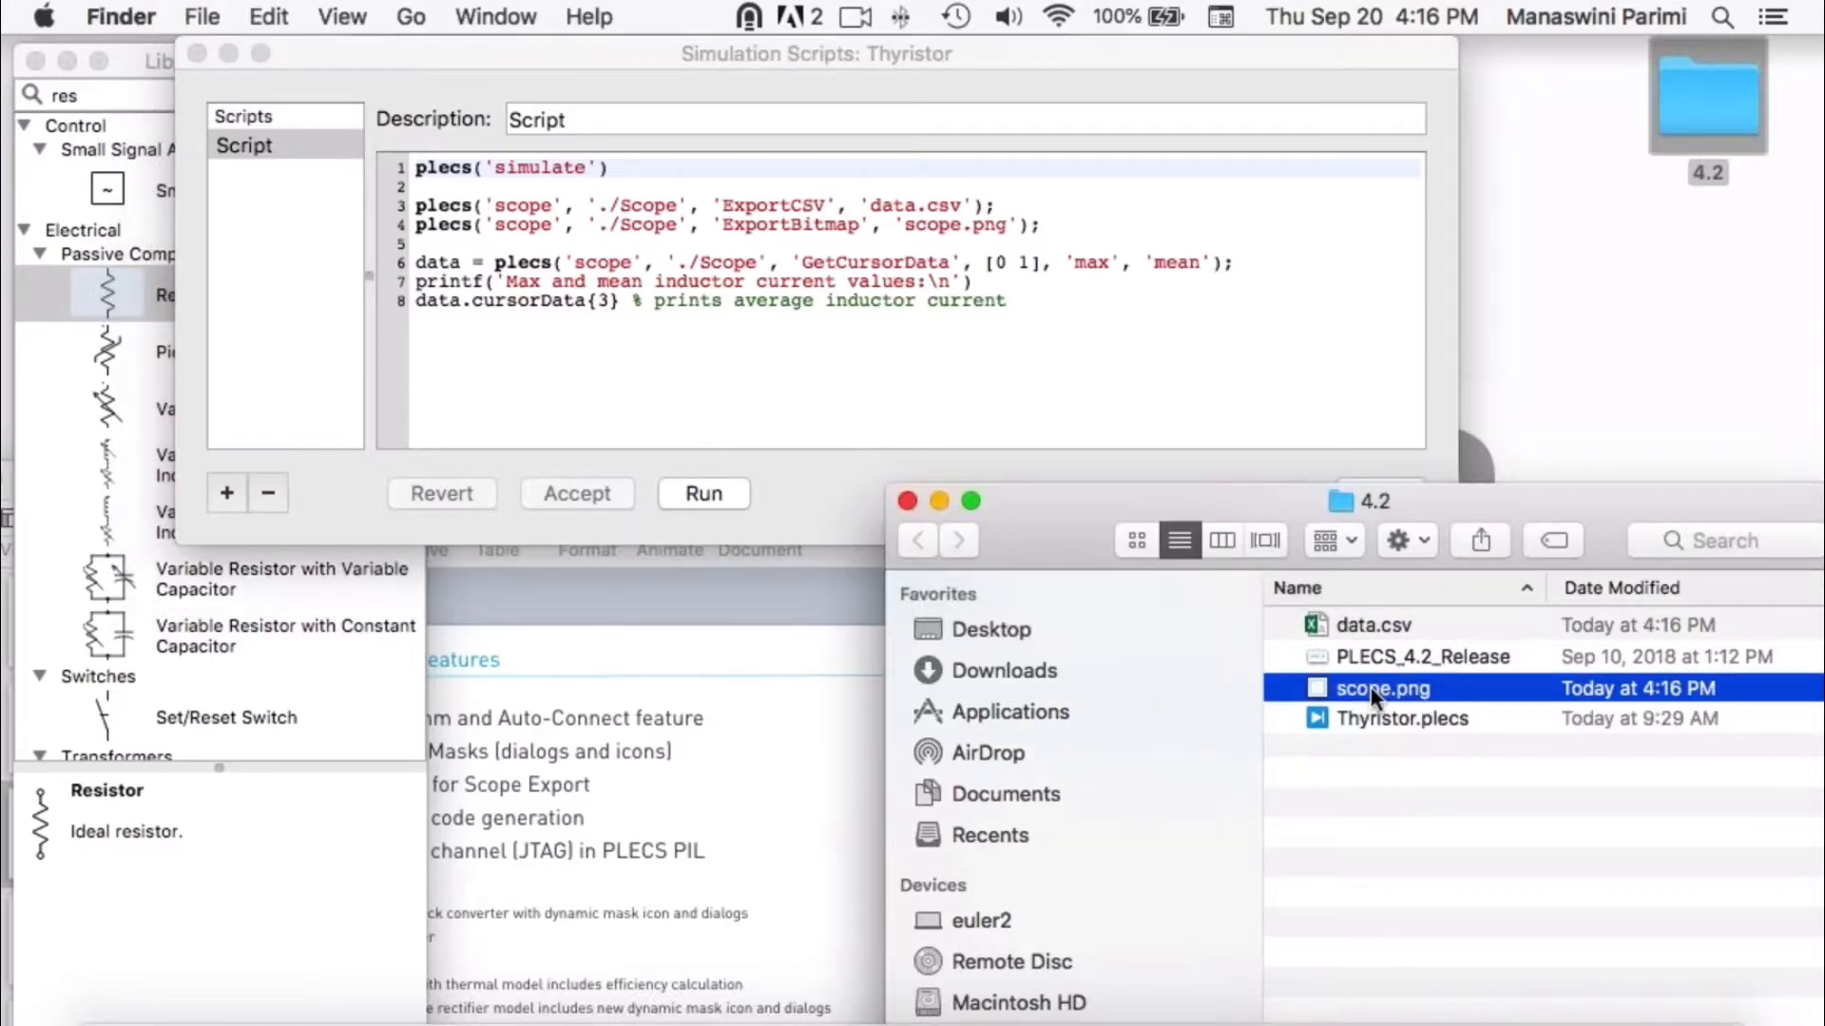
key("space")
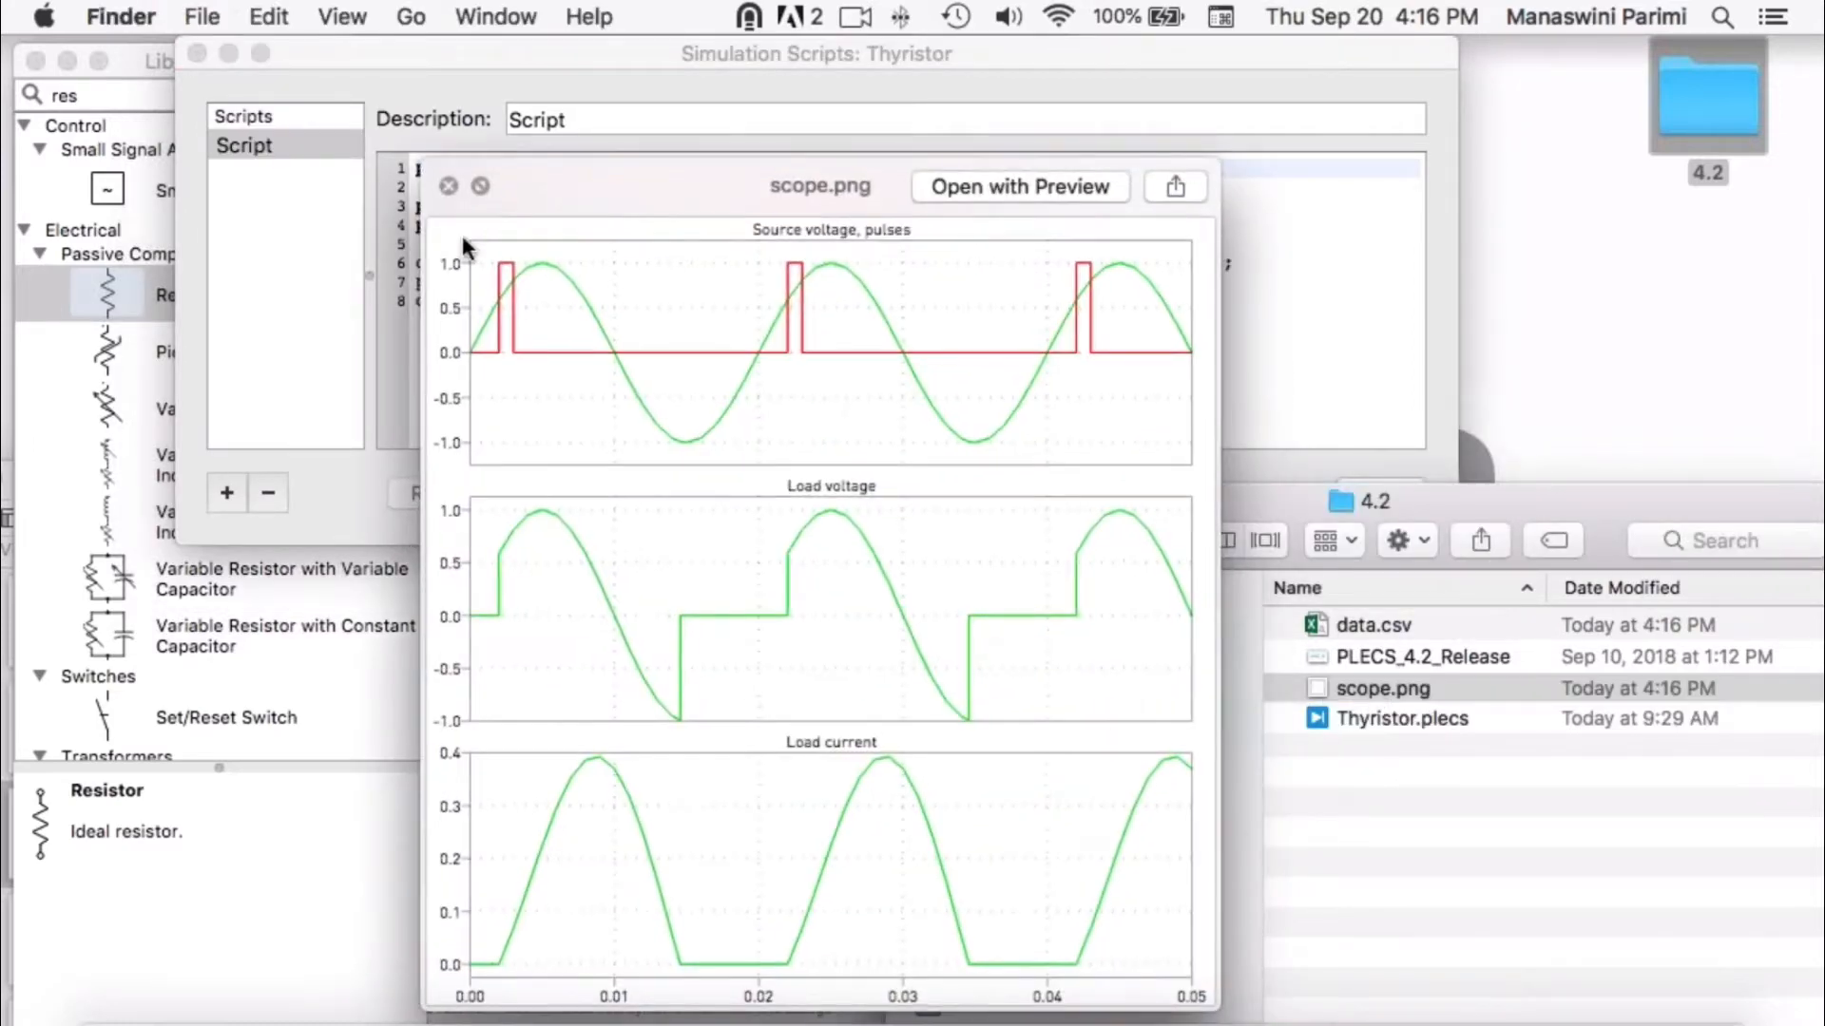
left_click(451, 185)
- Preview the exported data.csv and look through its rows of scope data
left_click(1372, 625)
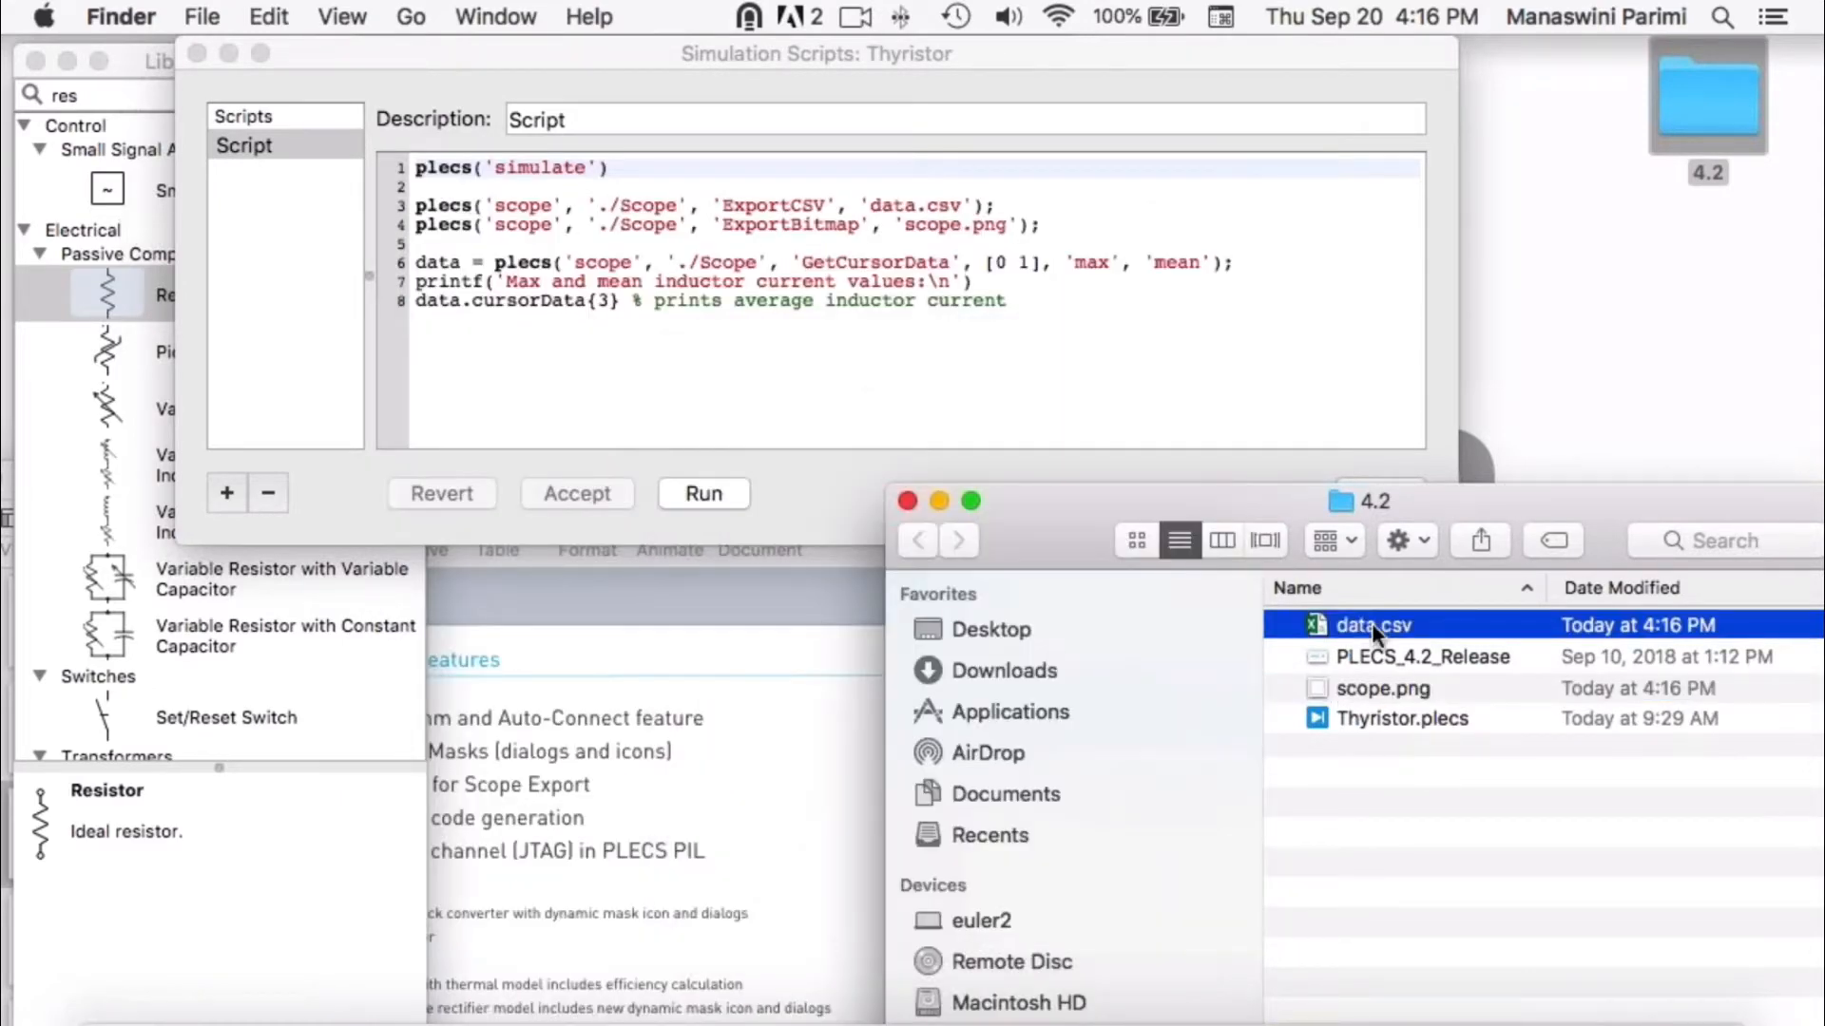
key("space")
scroll(914, 500, "down", 1)
scroll(914, 500, "down", 5)
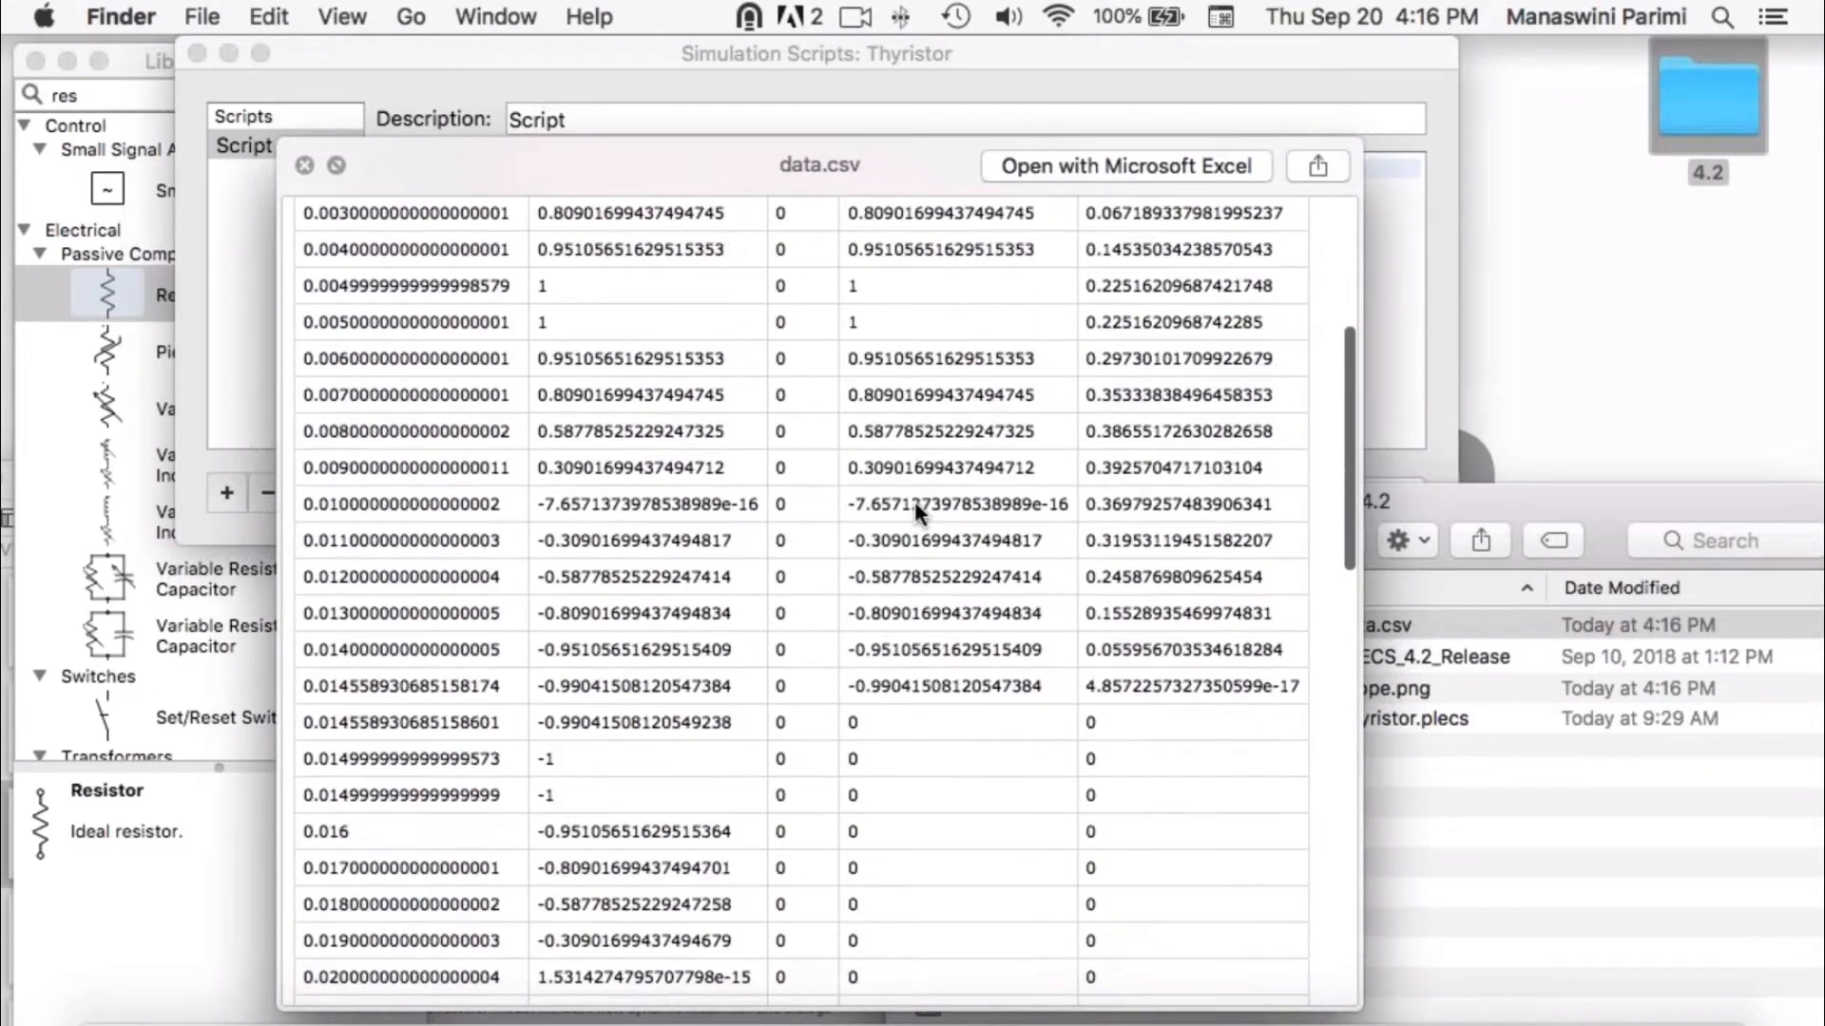
left_click(304, 165)
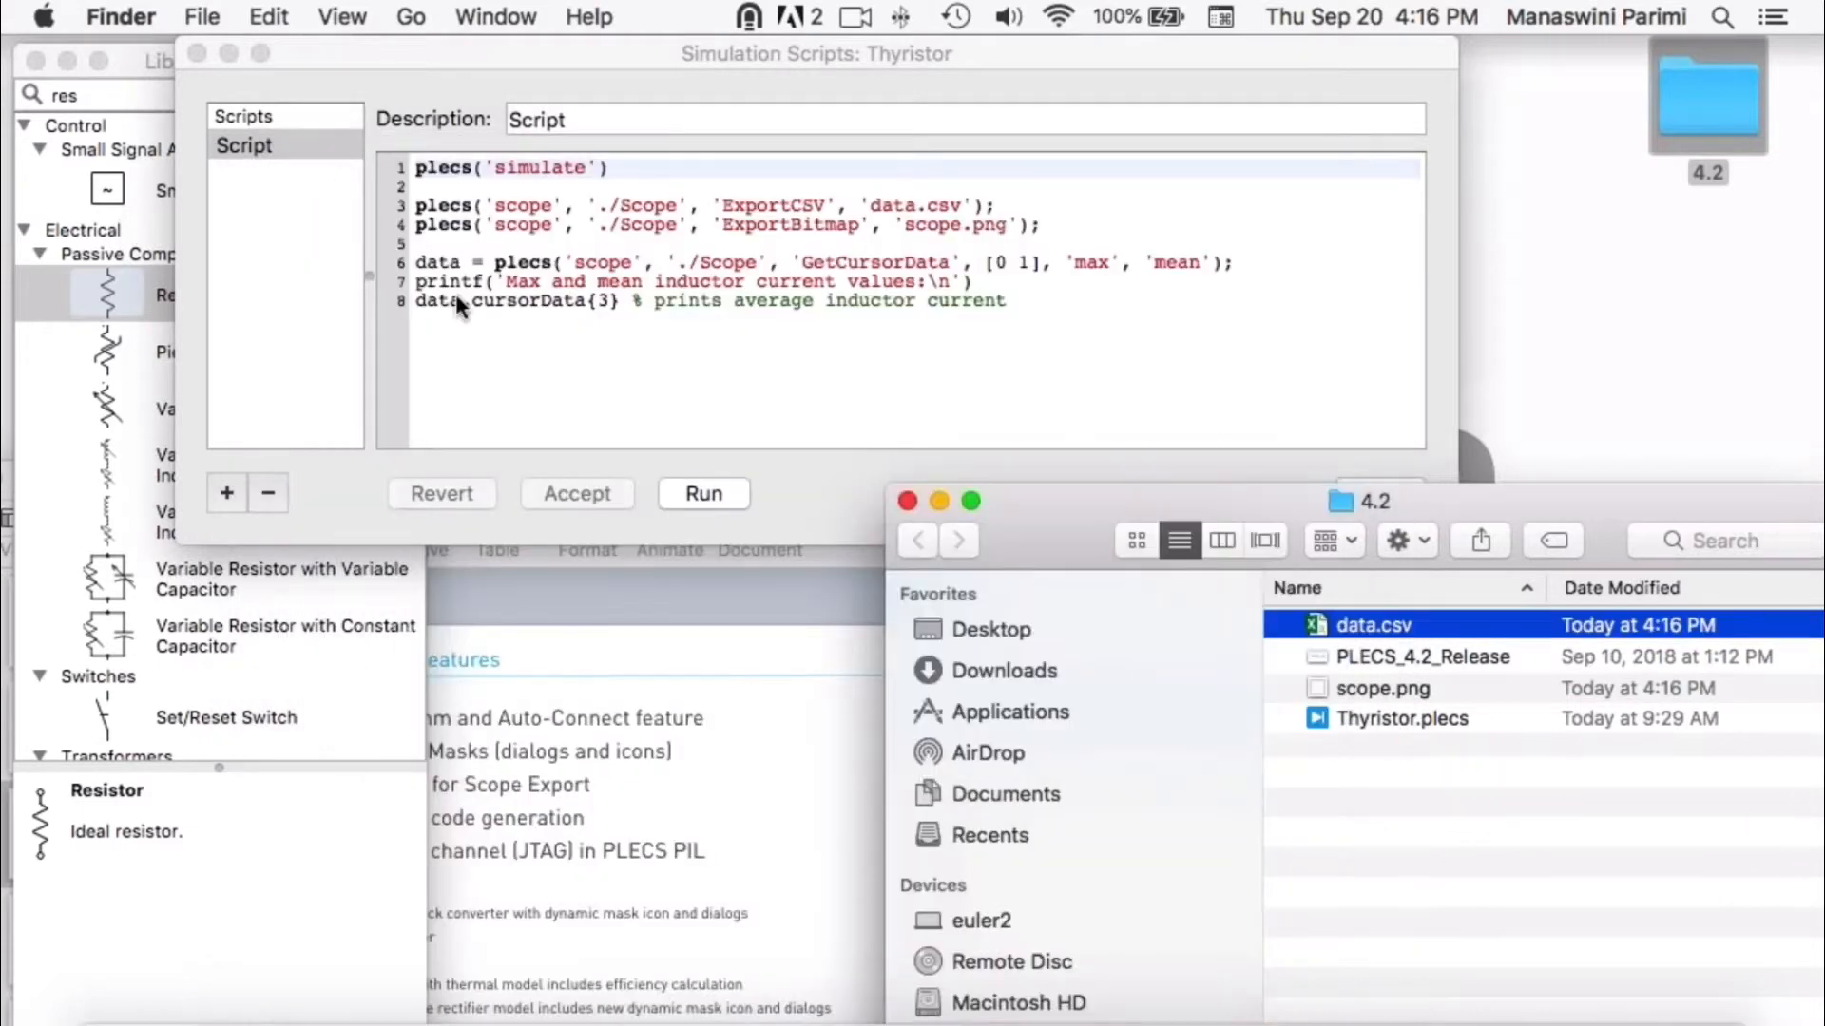
- Open the simulation scripts help and find the table of optional scope bitmap export parameters
left_click(580, 346)
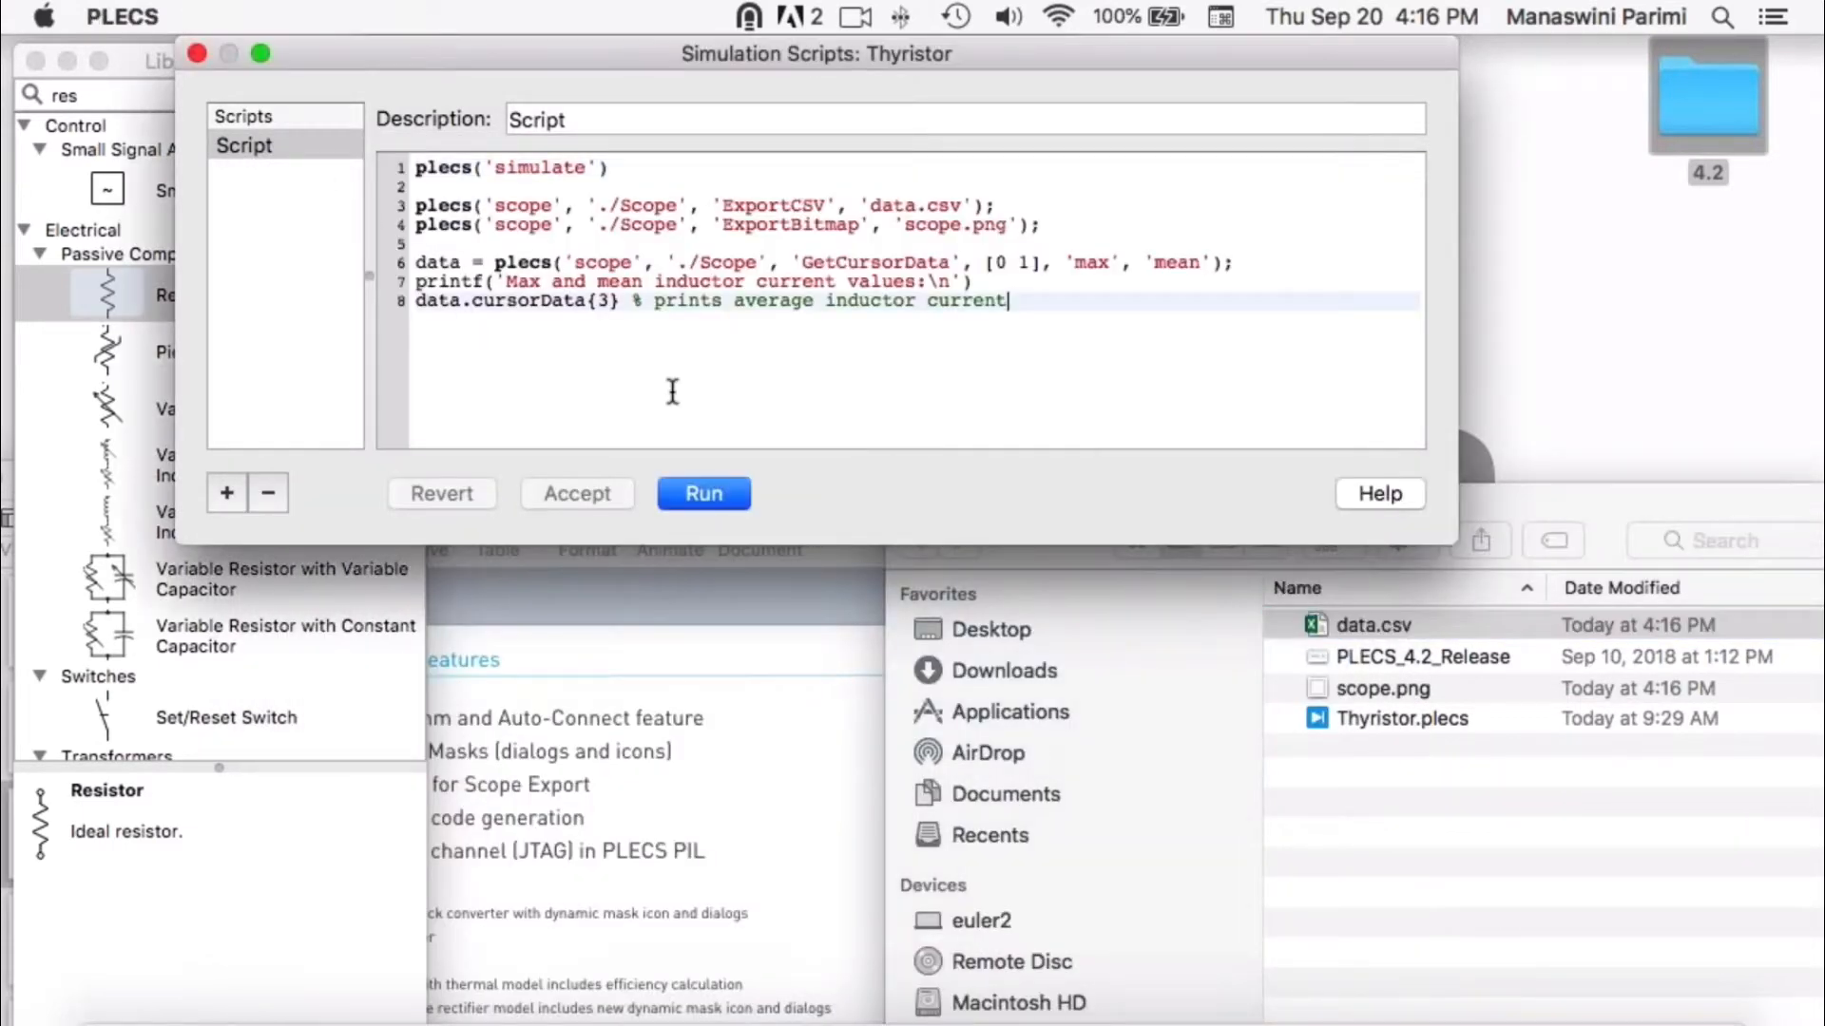
left_click(1380, 494)
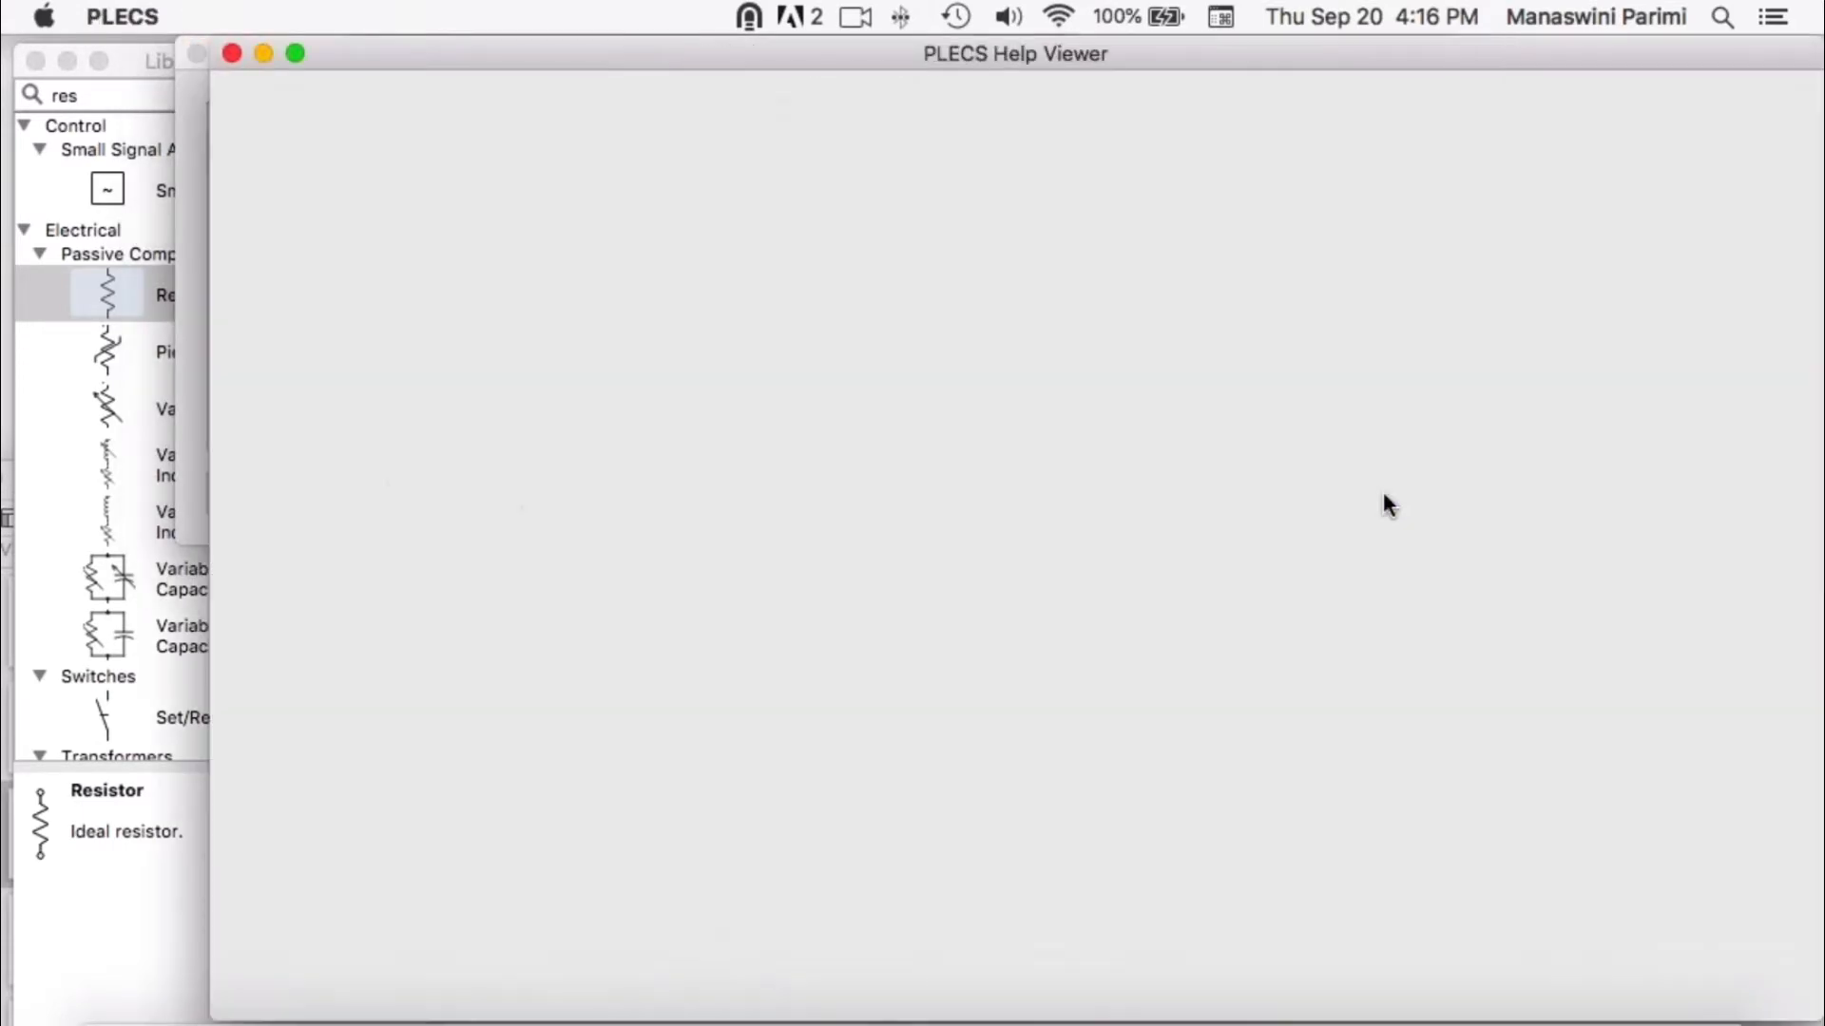
scroll(1123, 435, "down", 20)
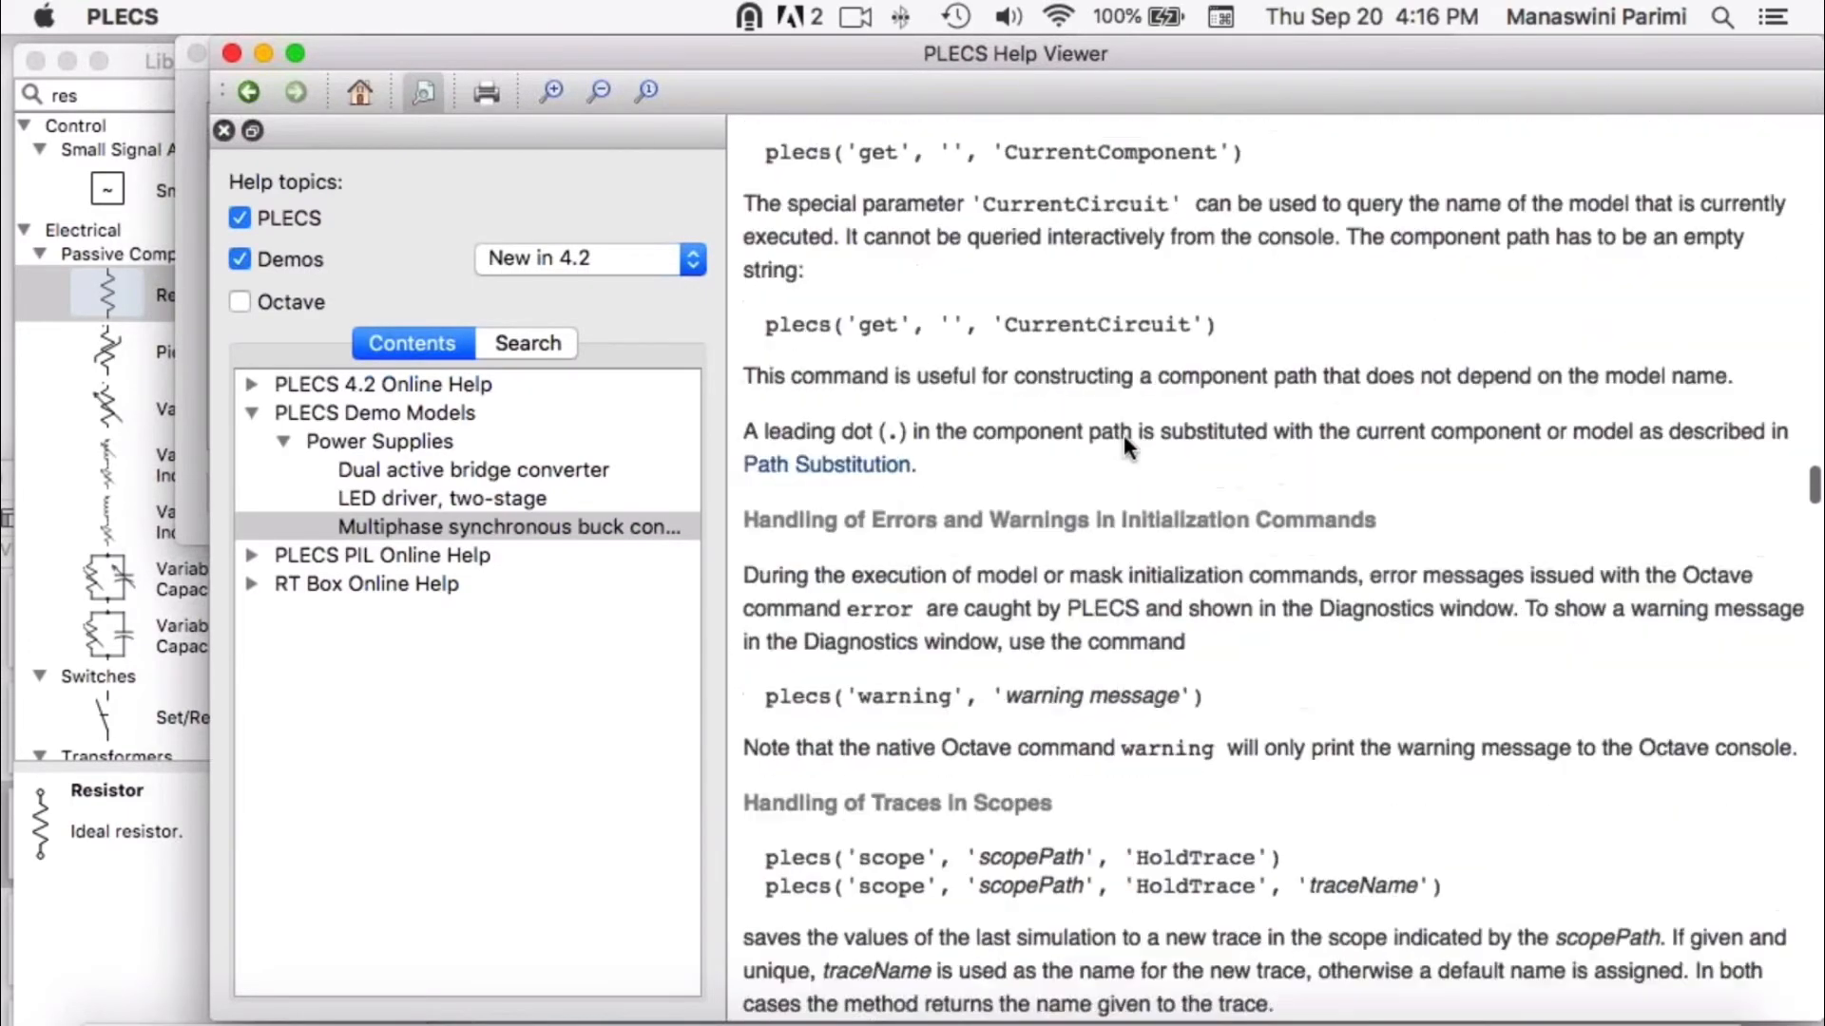
scroll(1123, 435, "down", 15)
scroll(1123, 435, "up", 5)
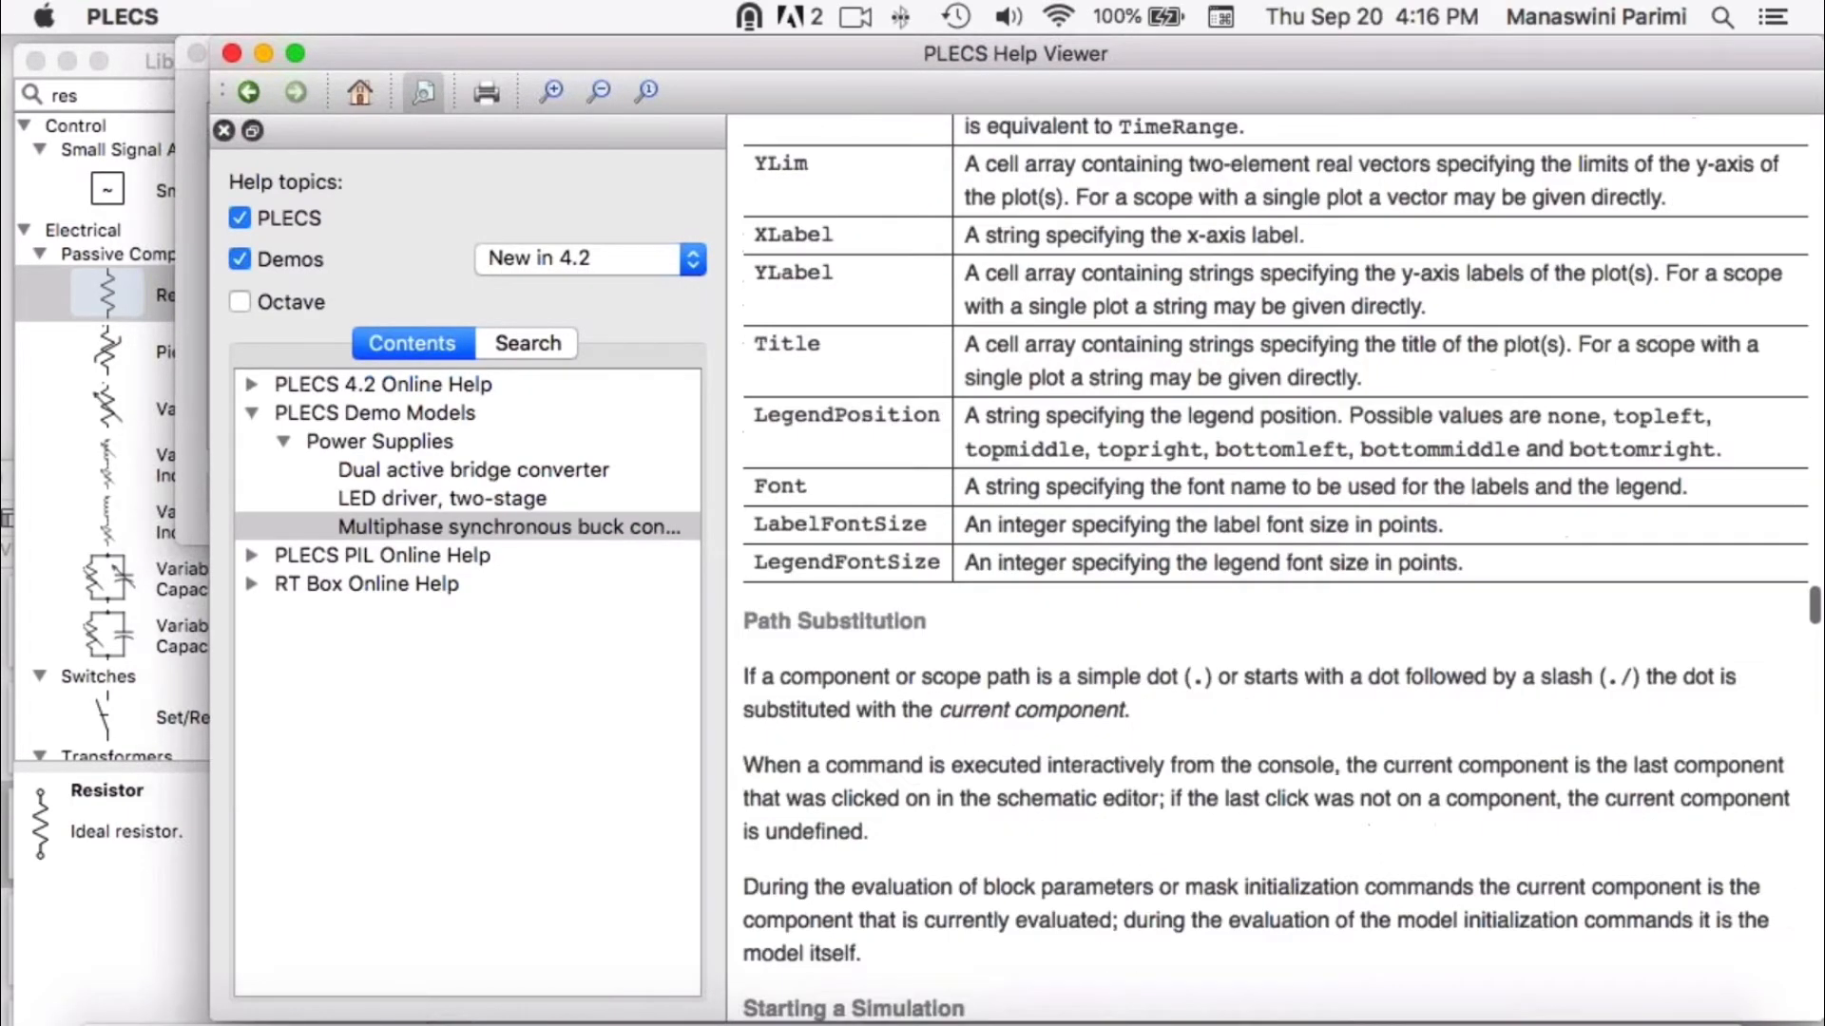
scroll(1273, 571, "up", 1)
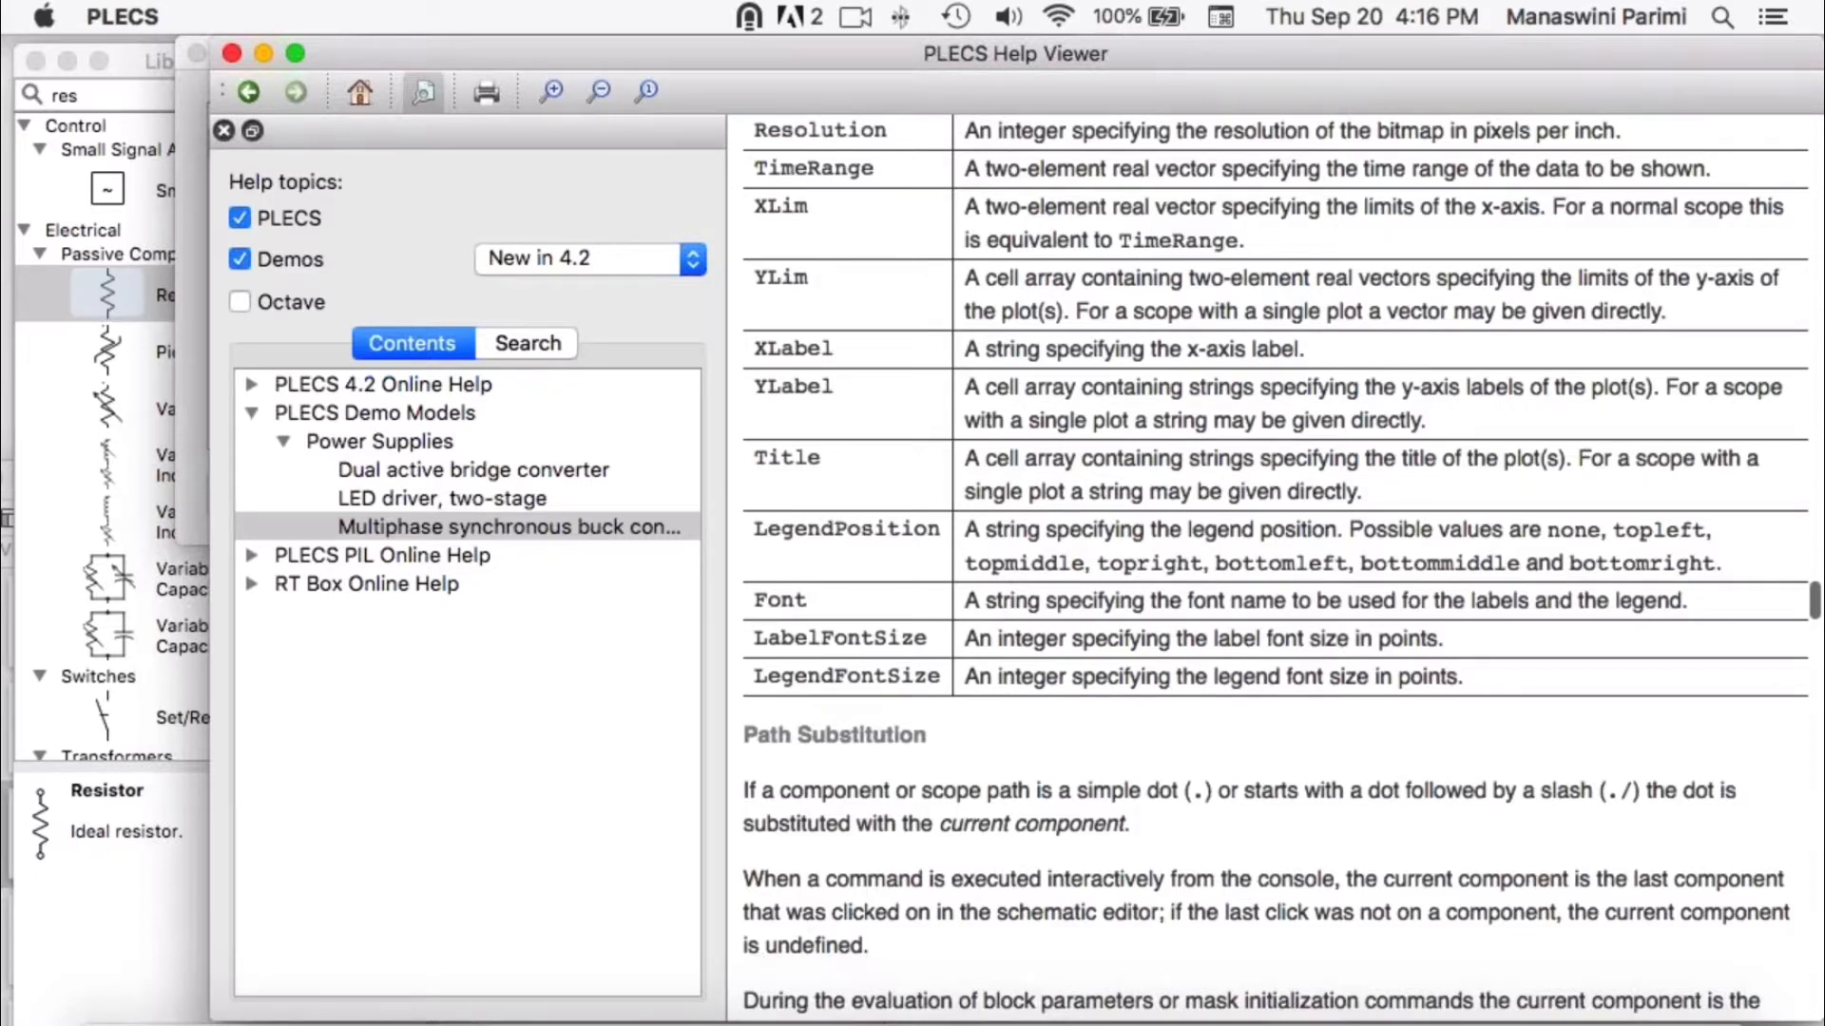
scroll(1273, 570, "up", 1)
scroll(1274, 570, "up", 2)
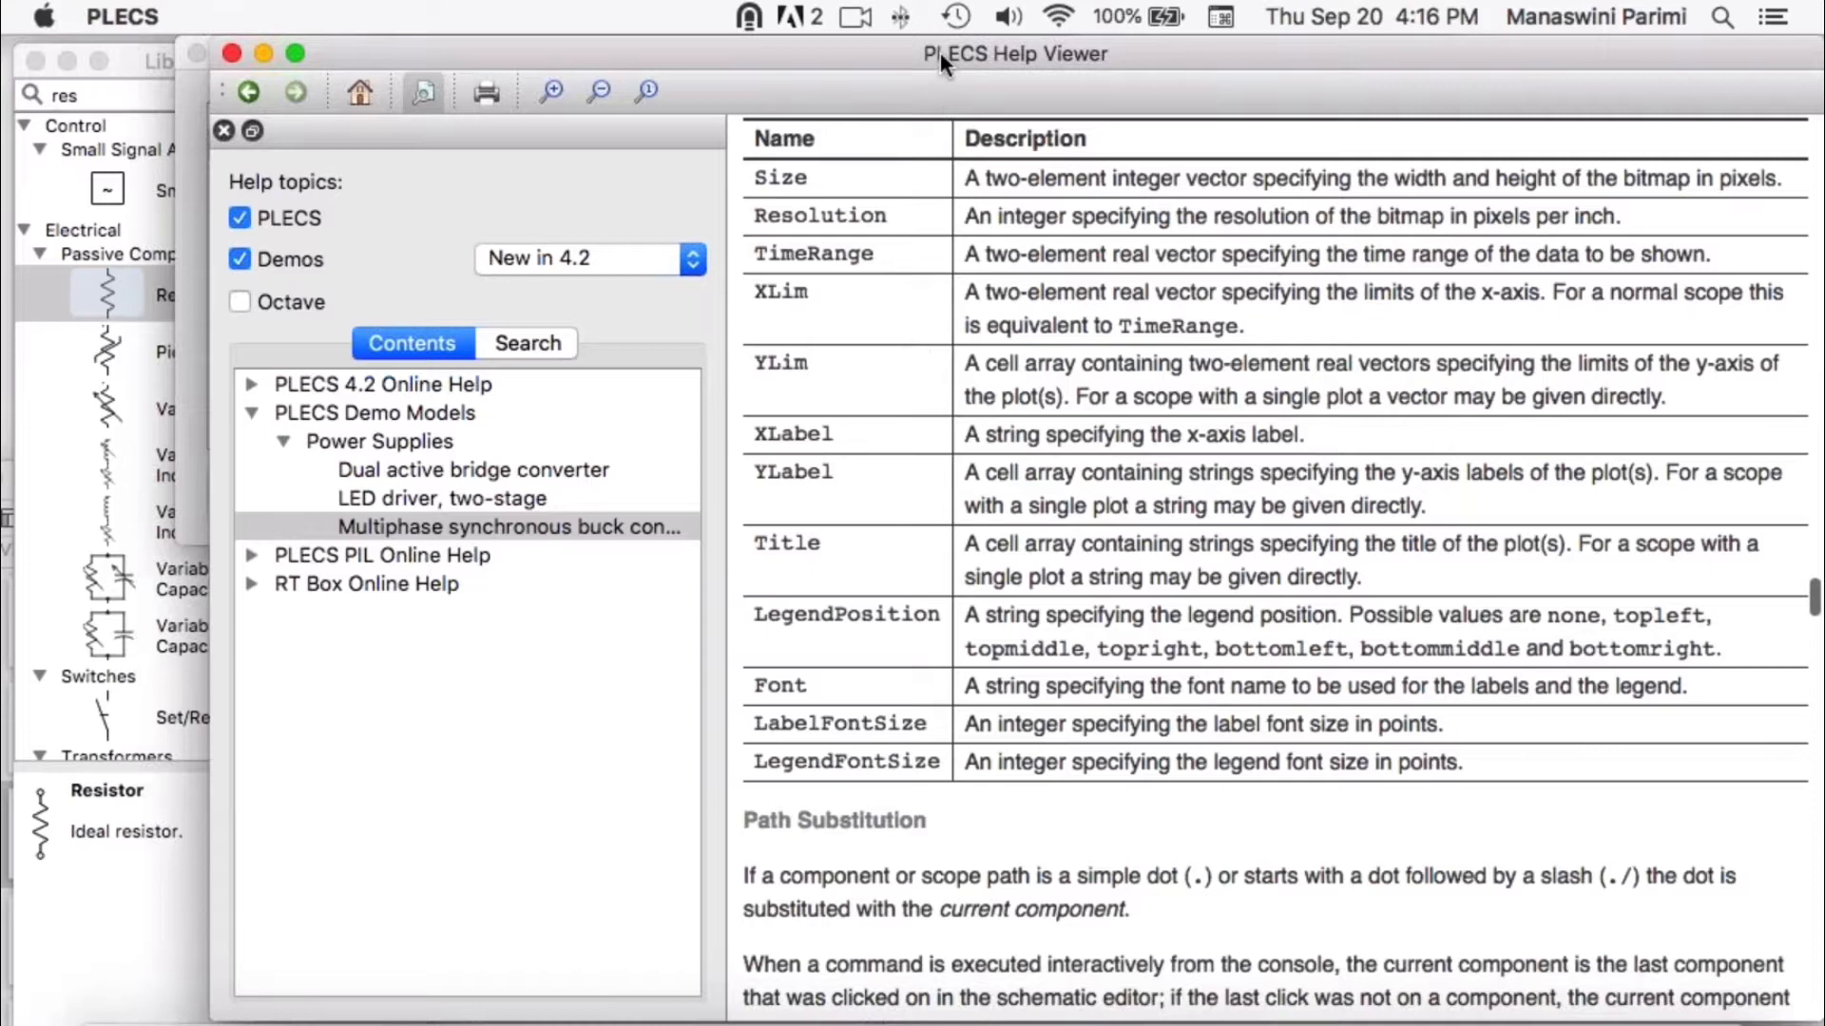
- Add the arguments 'LegendPosition', 'topleft' after 'scope.png' in the ExportBitmap command and accept the script change
left_click_drag(939, 53, 730, 319)
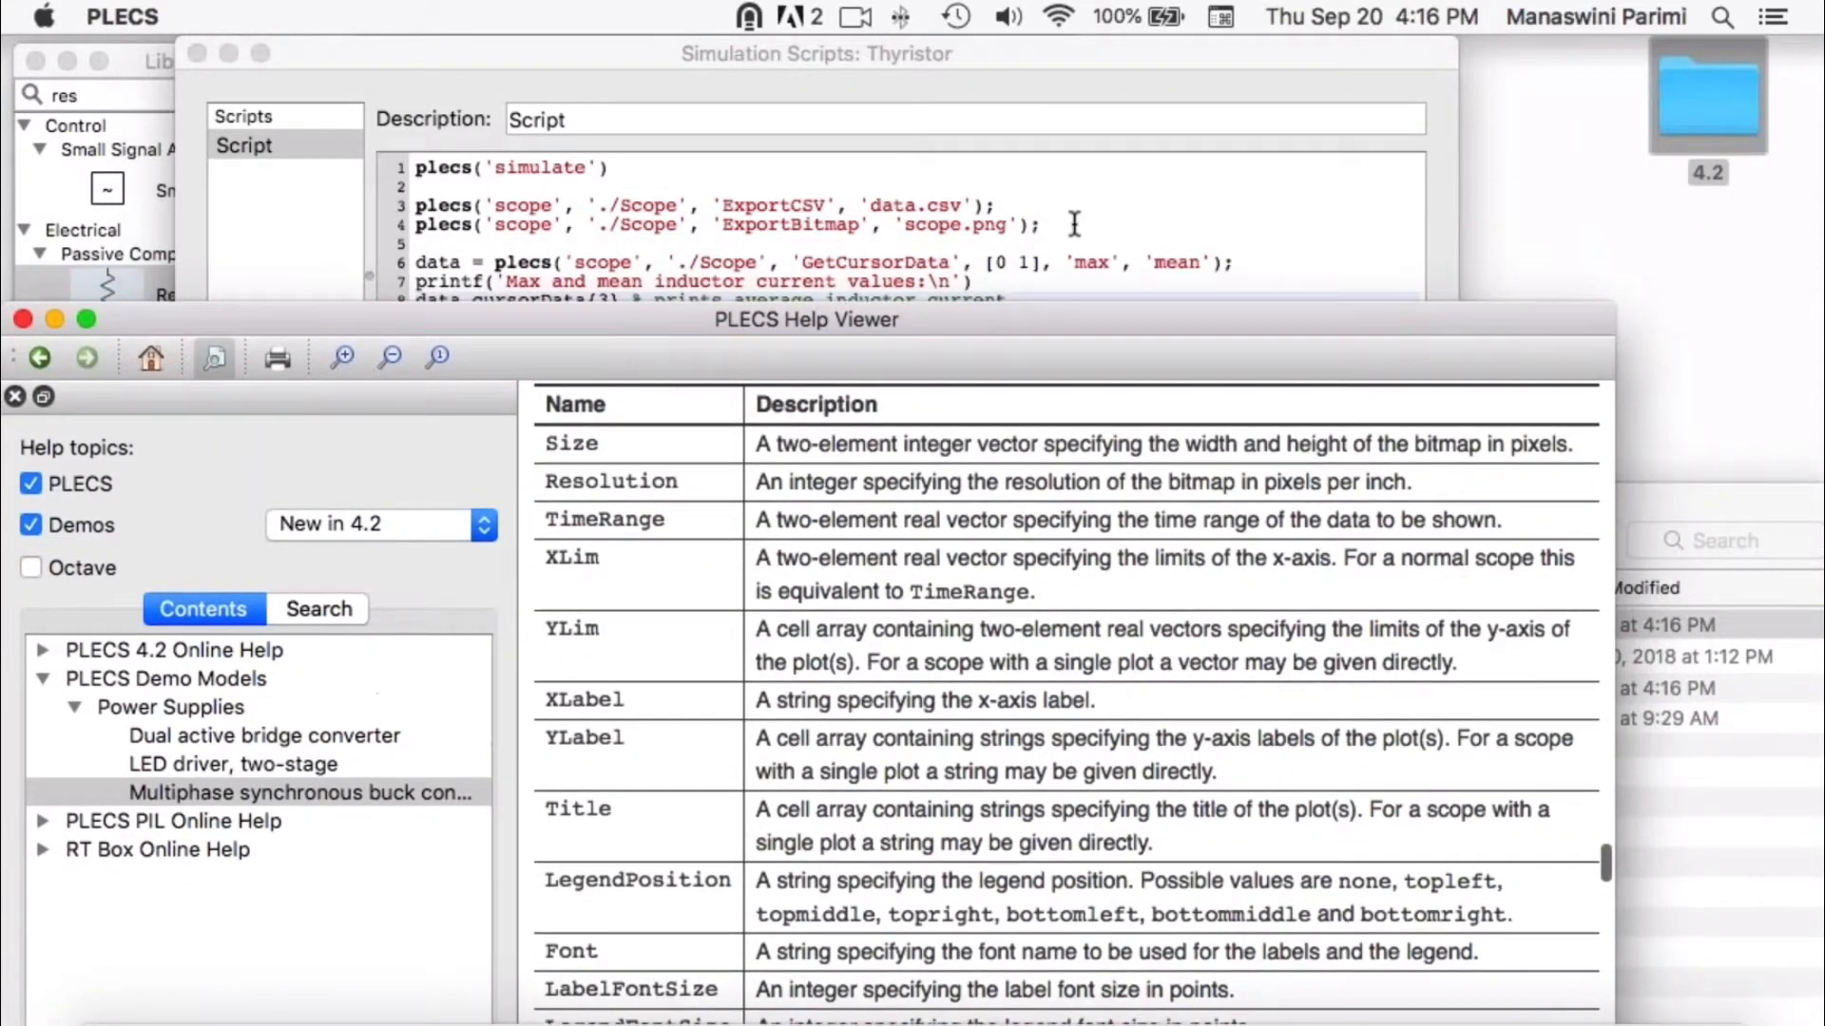
left_click(1073, 224)
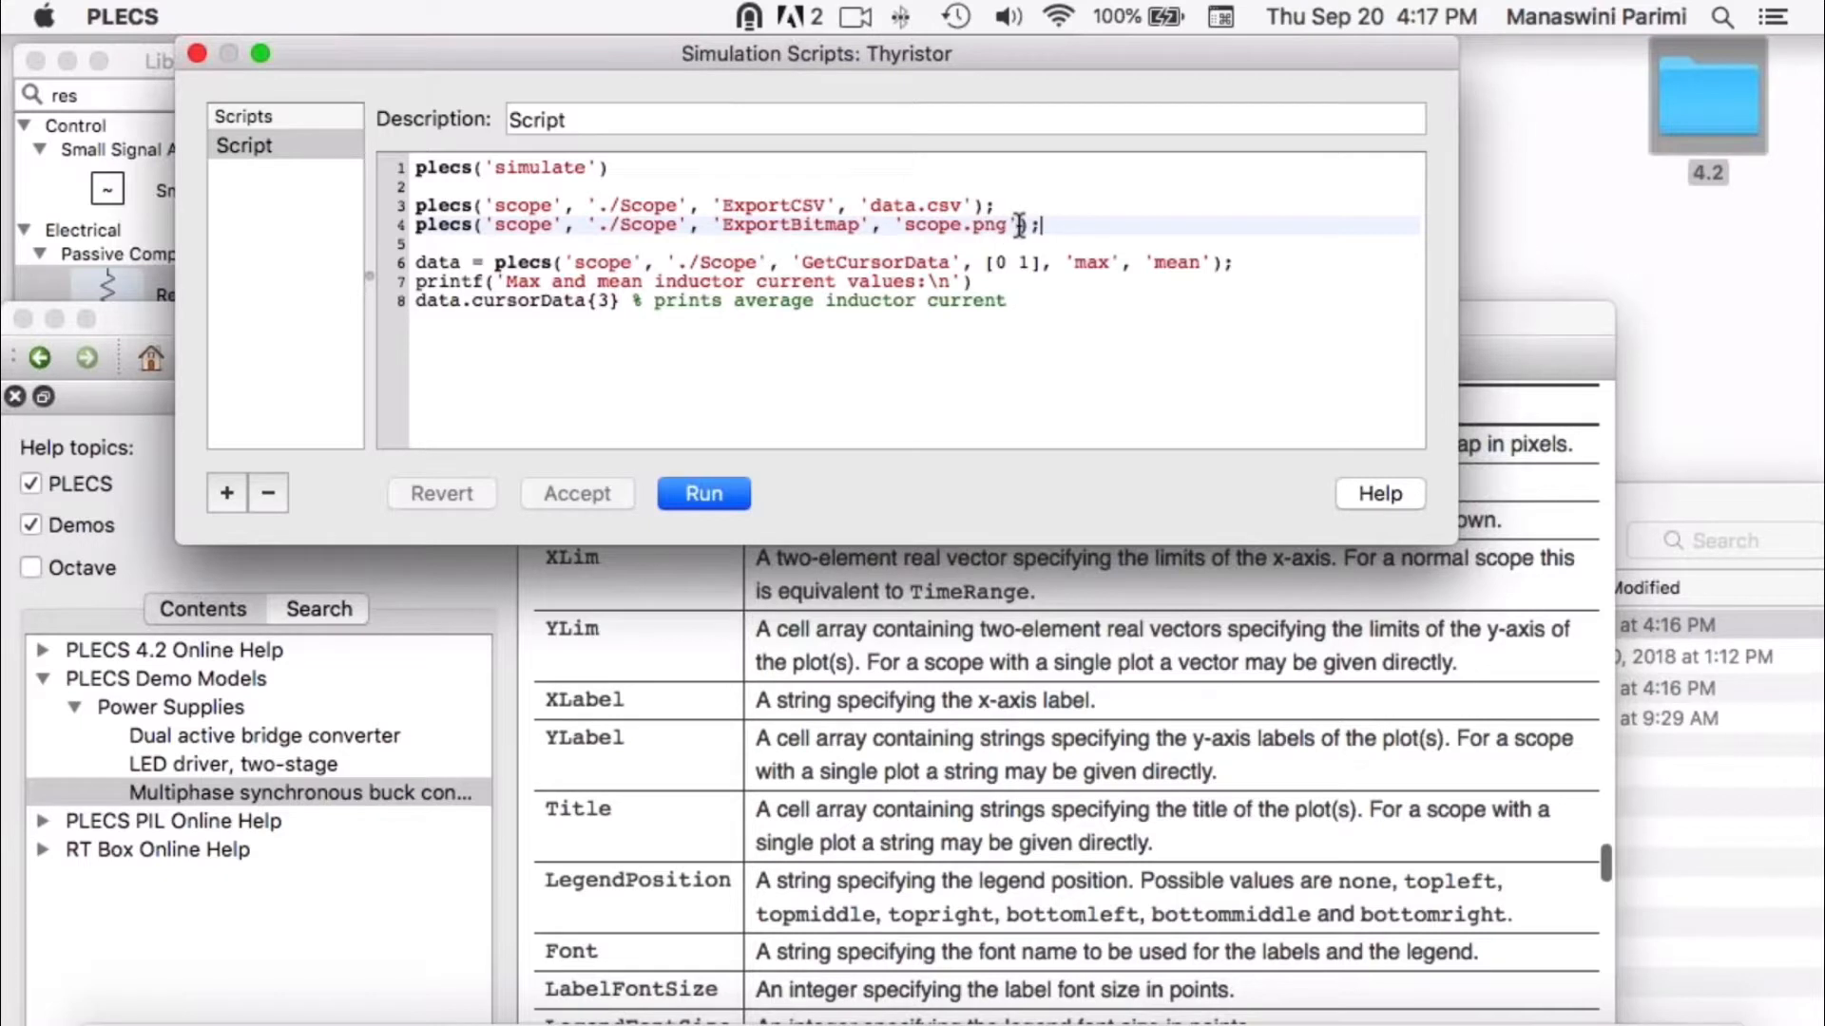
type(", '")
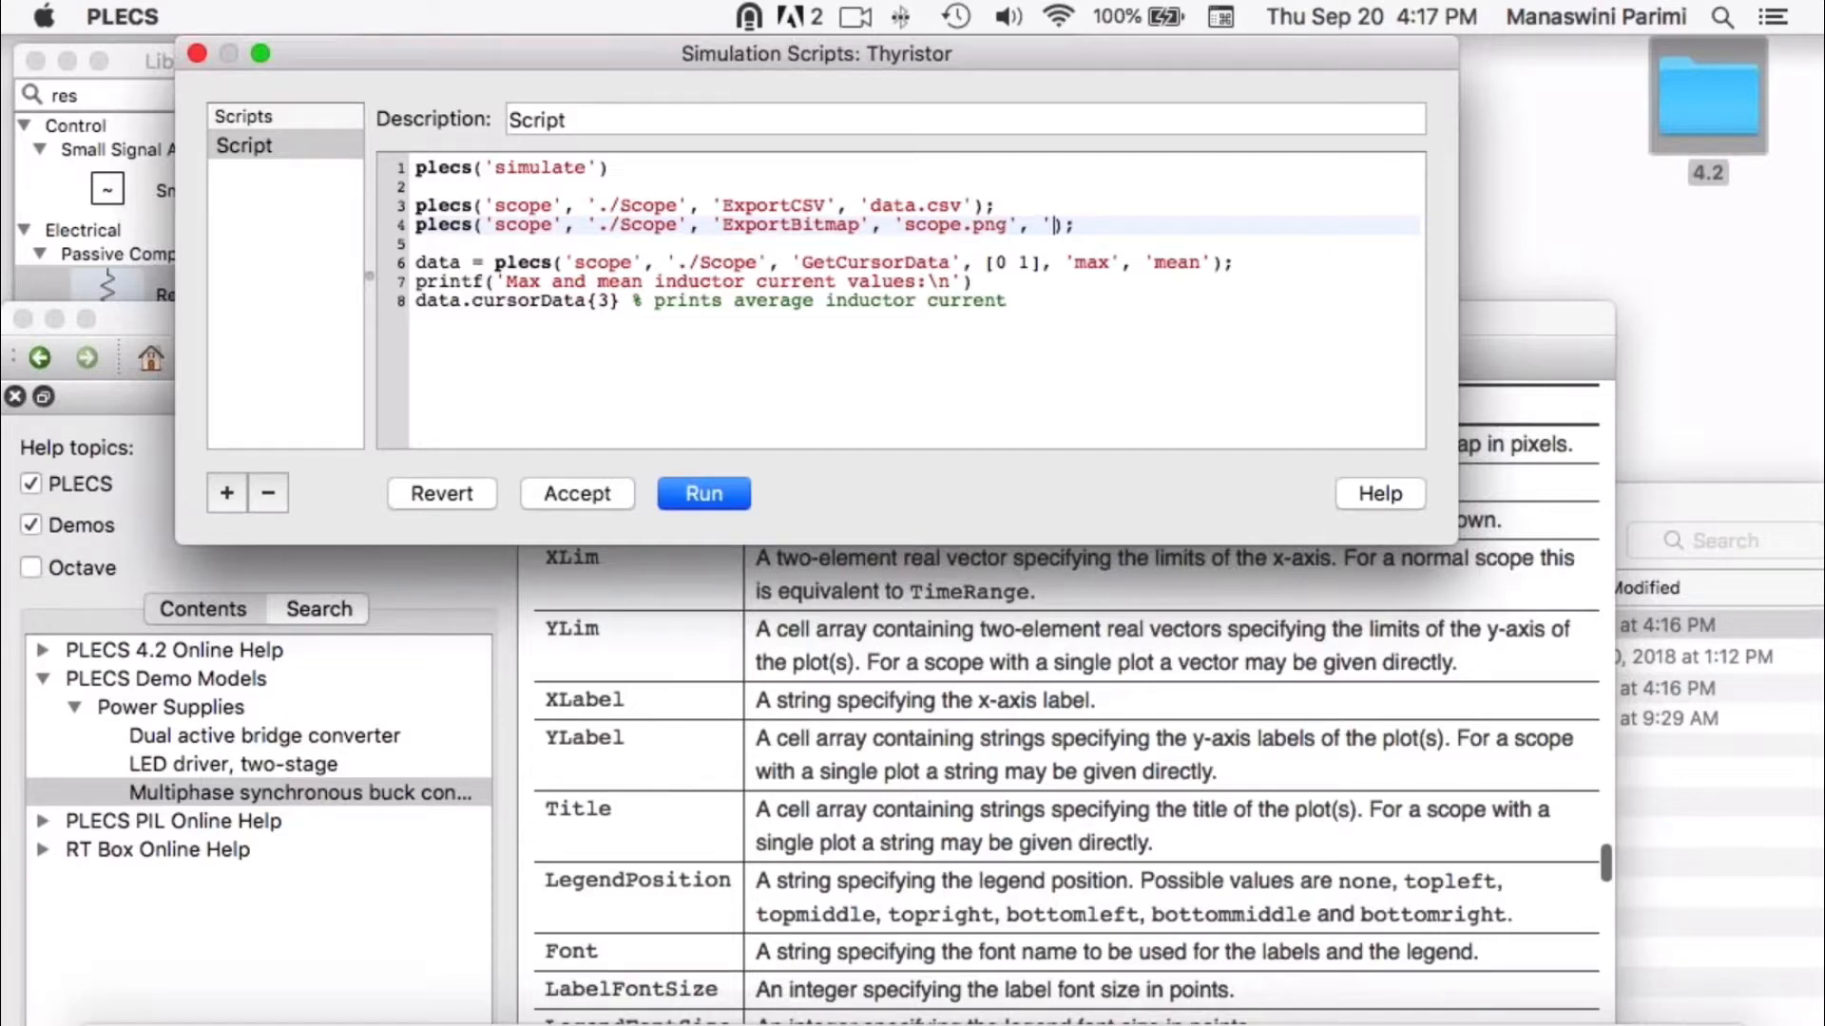
left_click(540, 878)
left_click_drag(542, 880, 727, 882)
key("super+c")
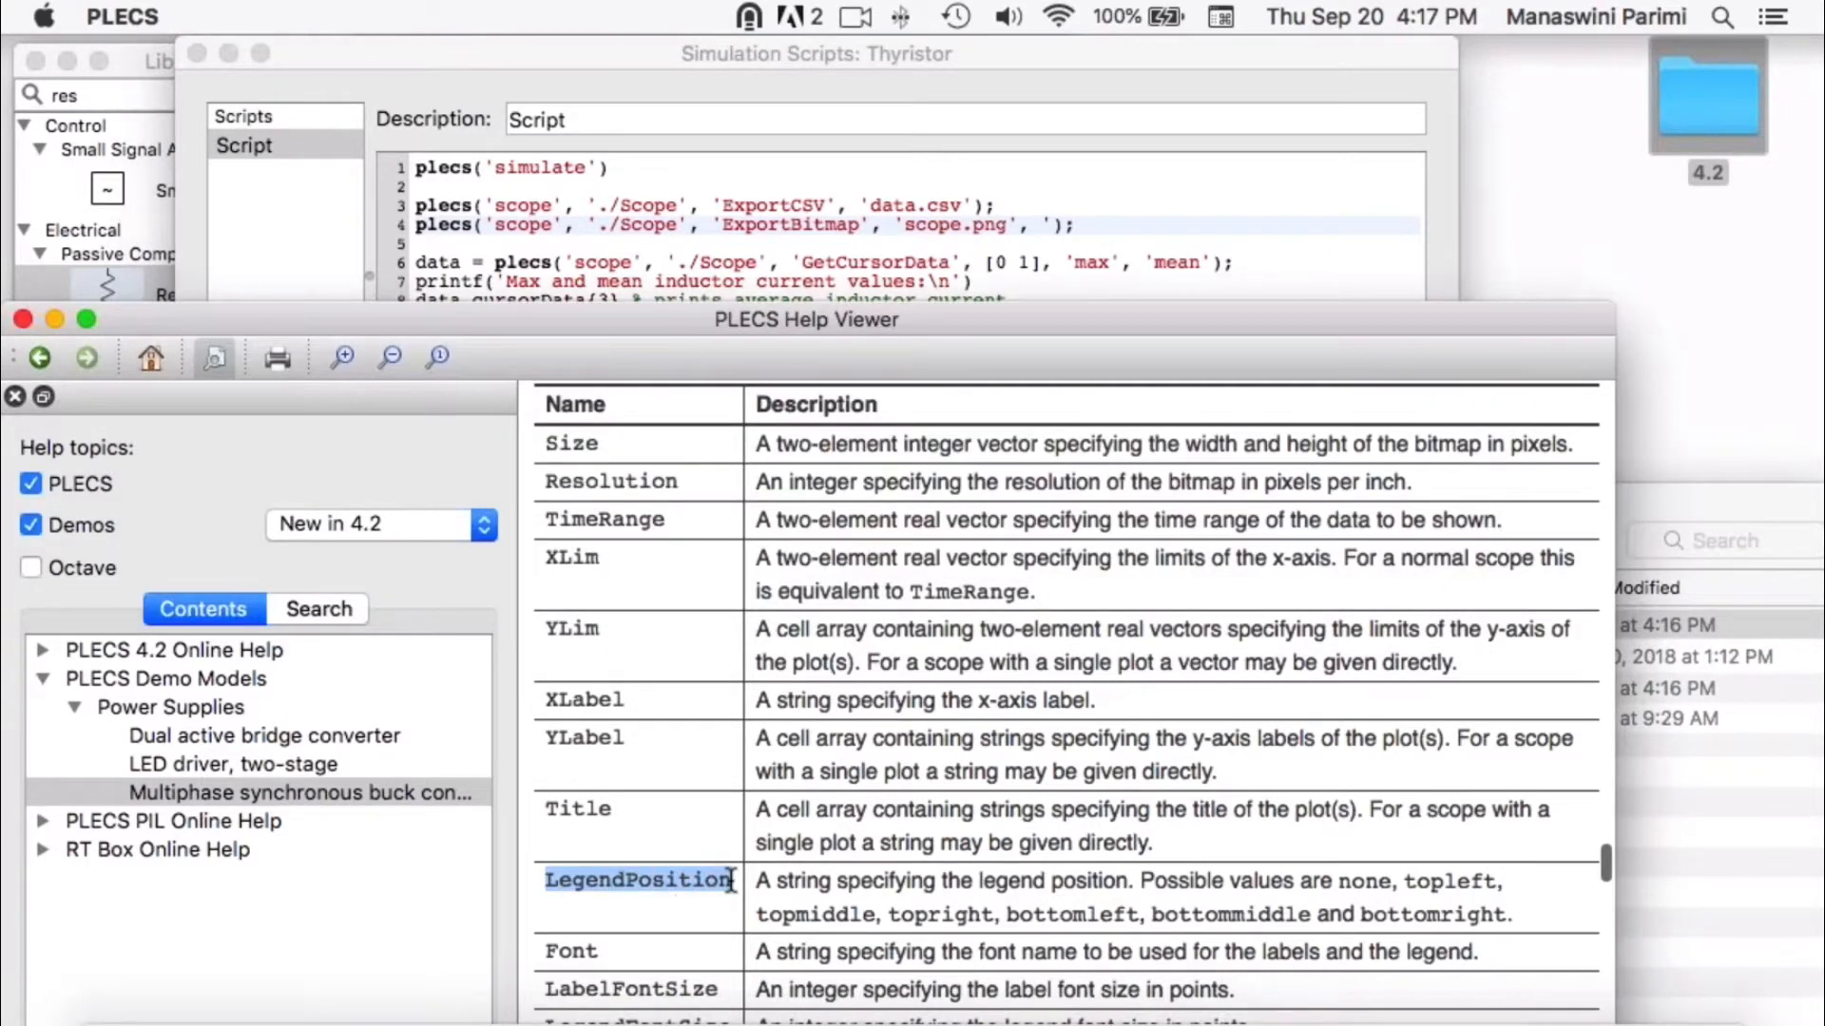
left_click(1038, 221)
key("super+v")
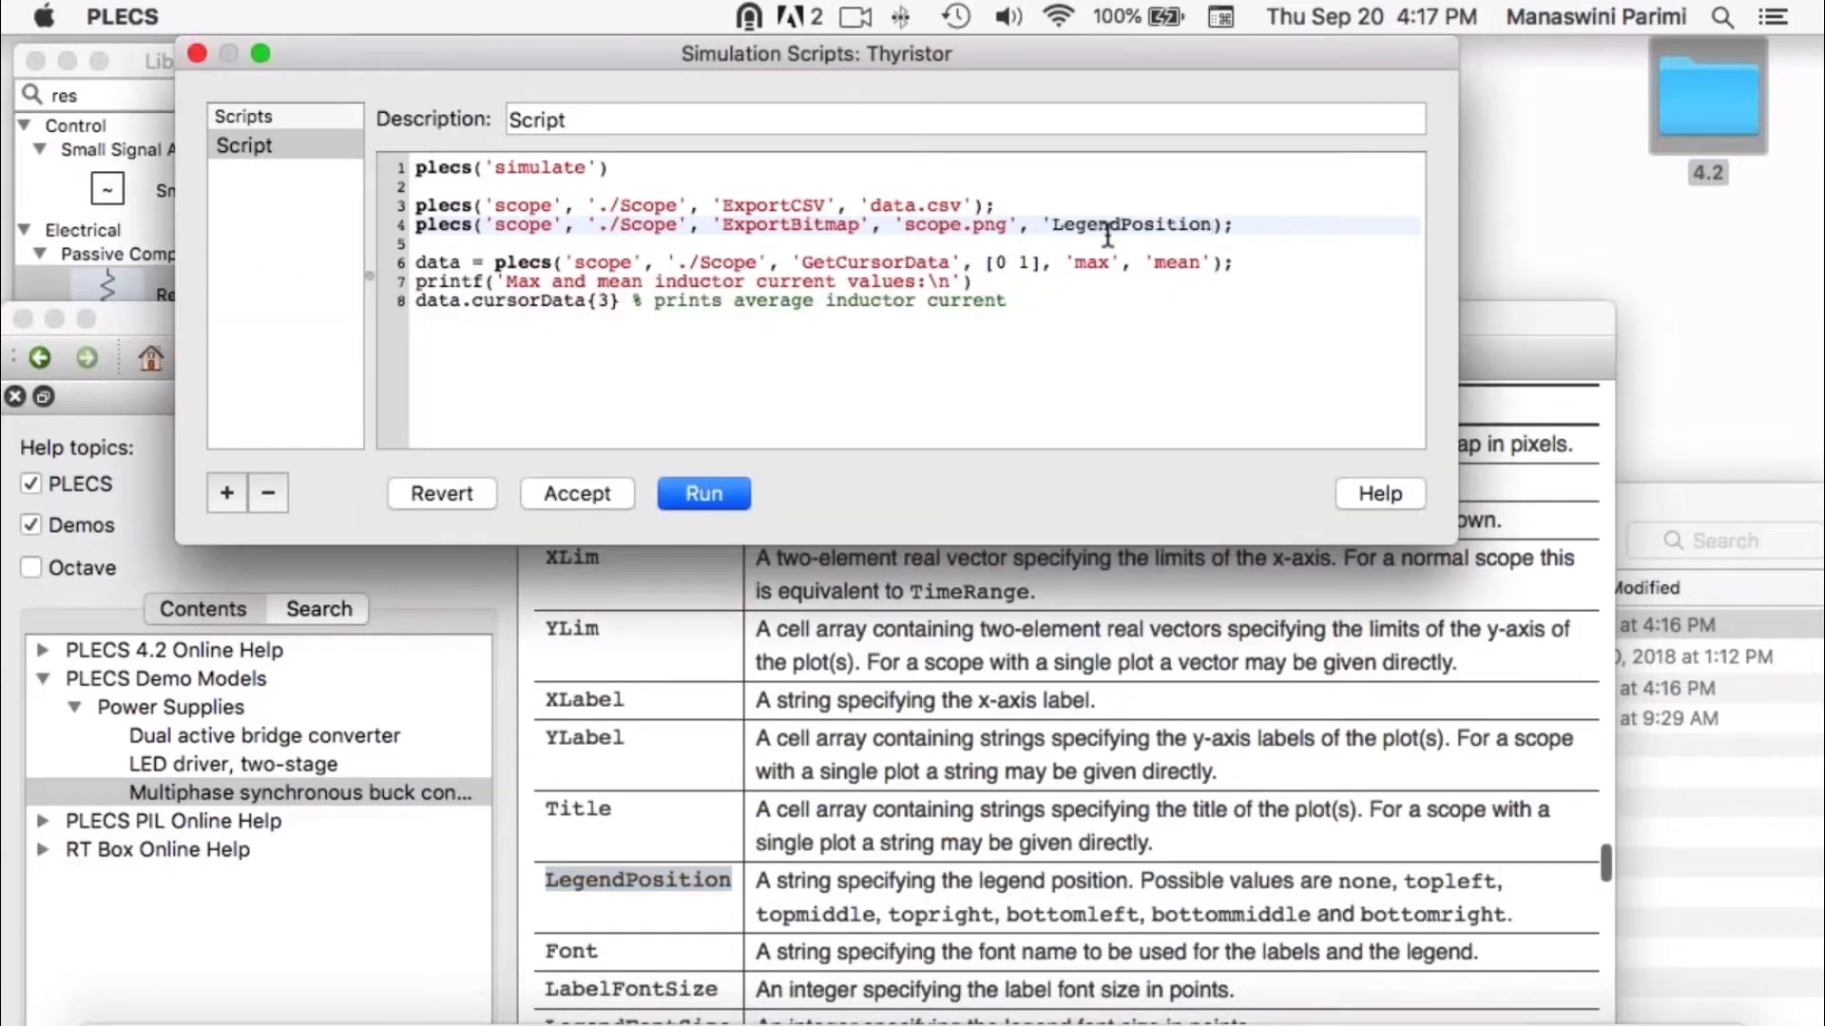
type(", 'topleft'")
left_click(587, 495)
- Run the edited script and preview the regenerated scope.png to check the legends
left_click(718, 494)
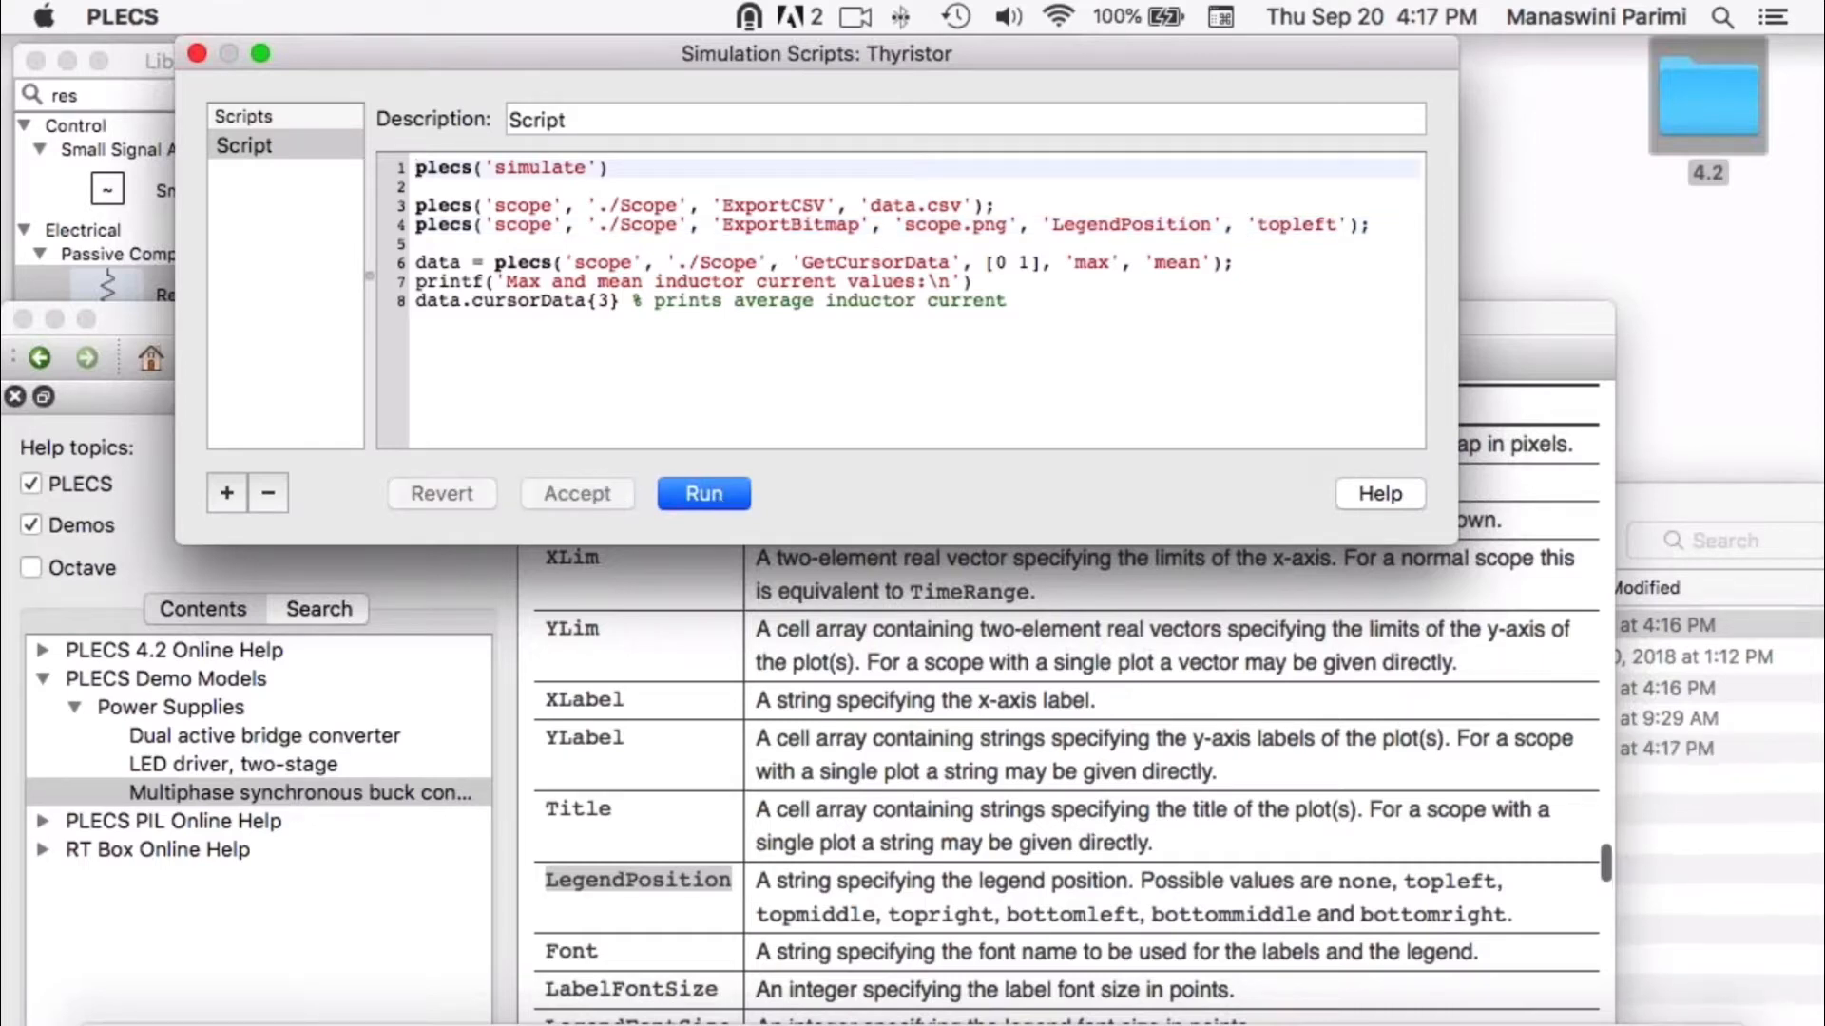
left_click(1681, 810)
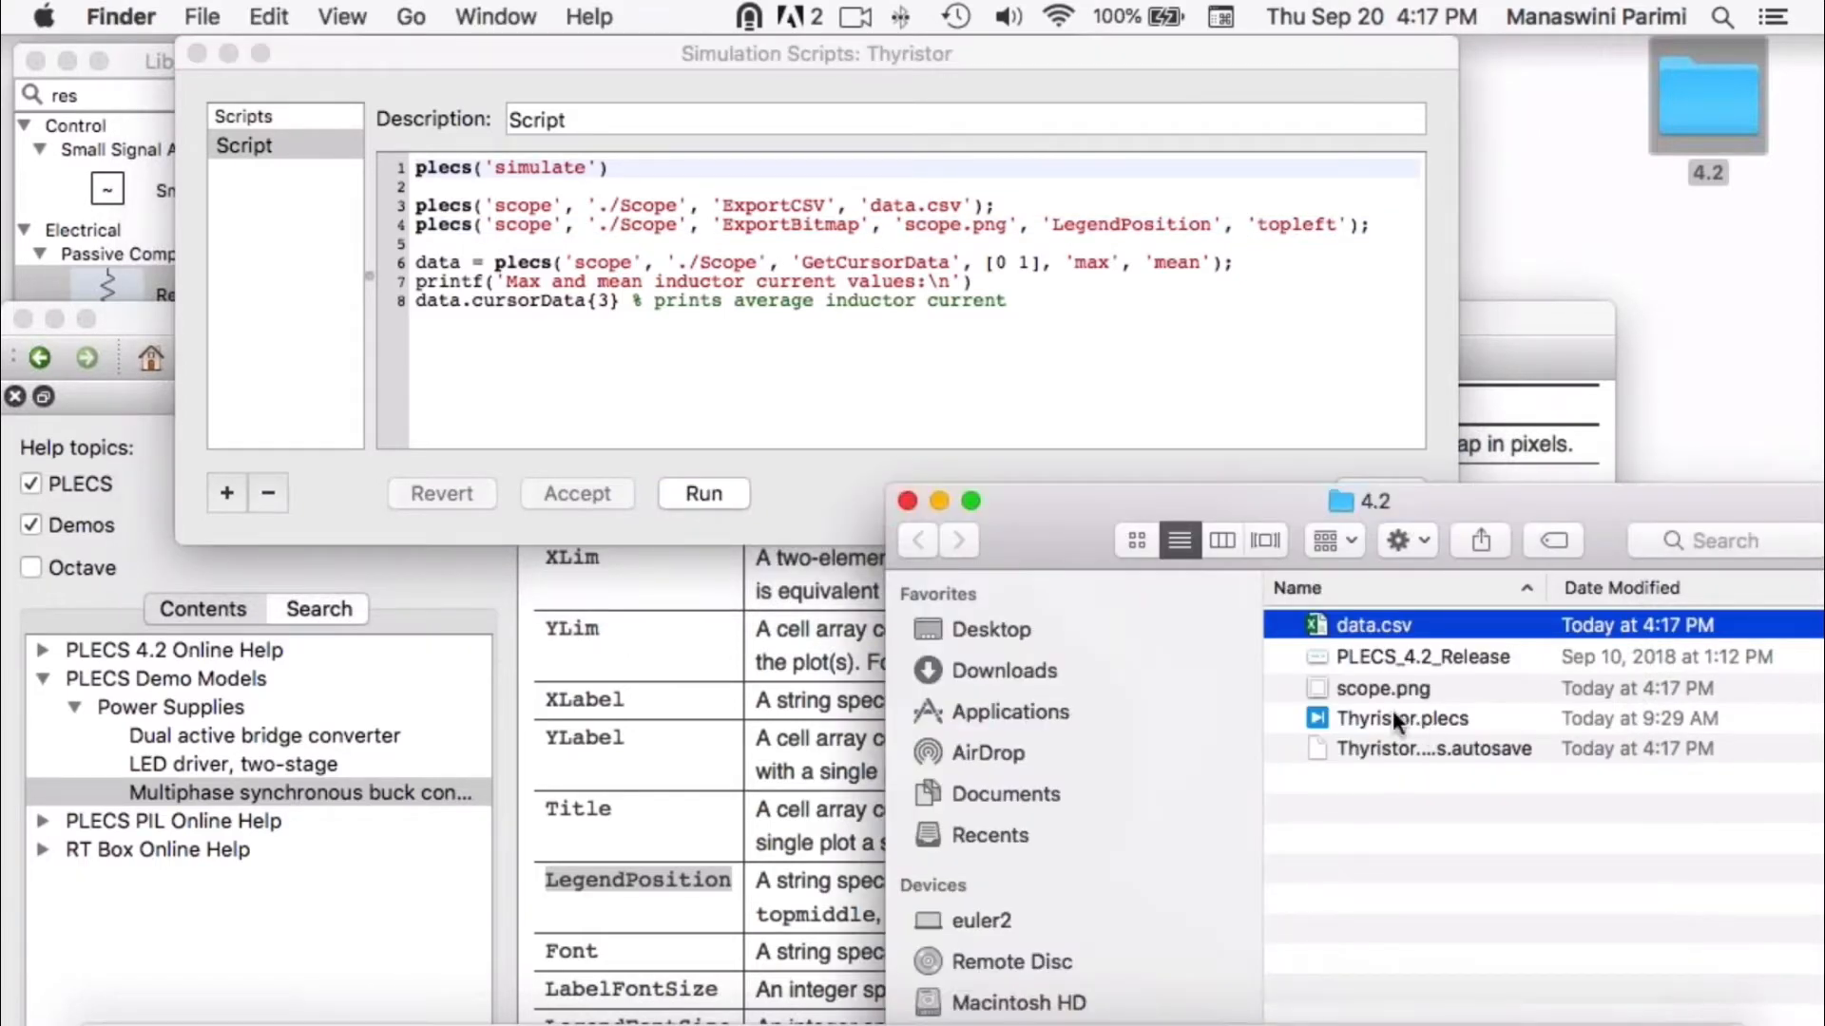
left_click(1377, 684)
key("space")
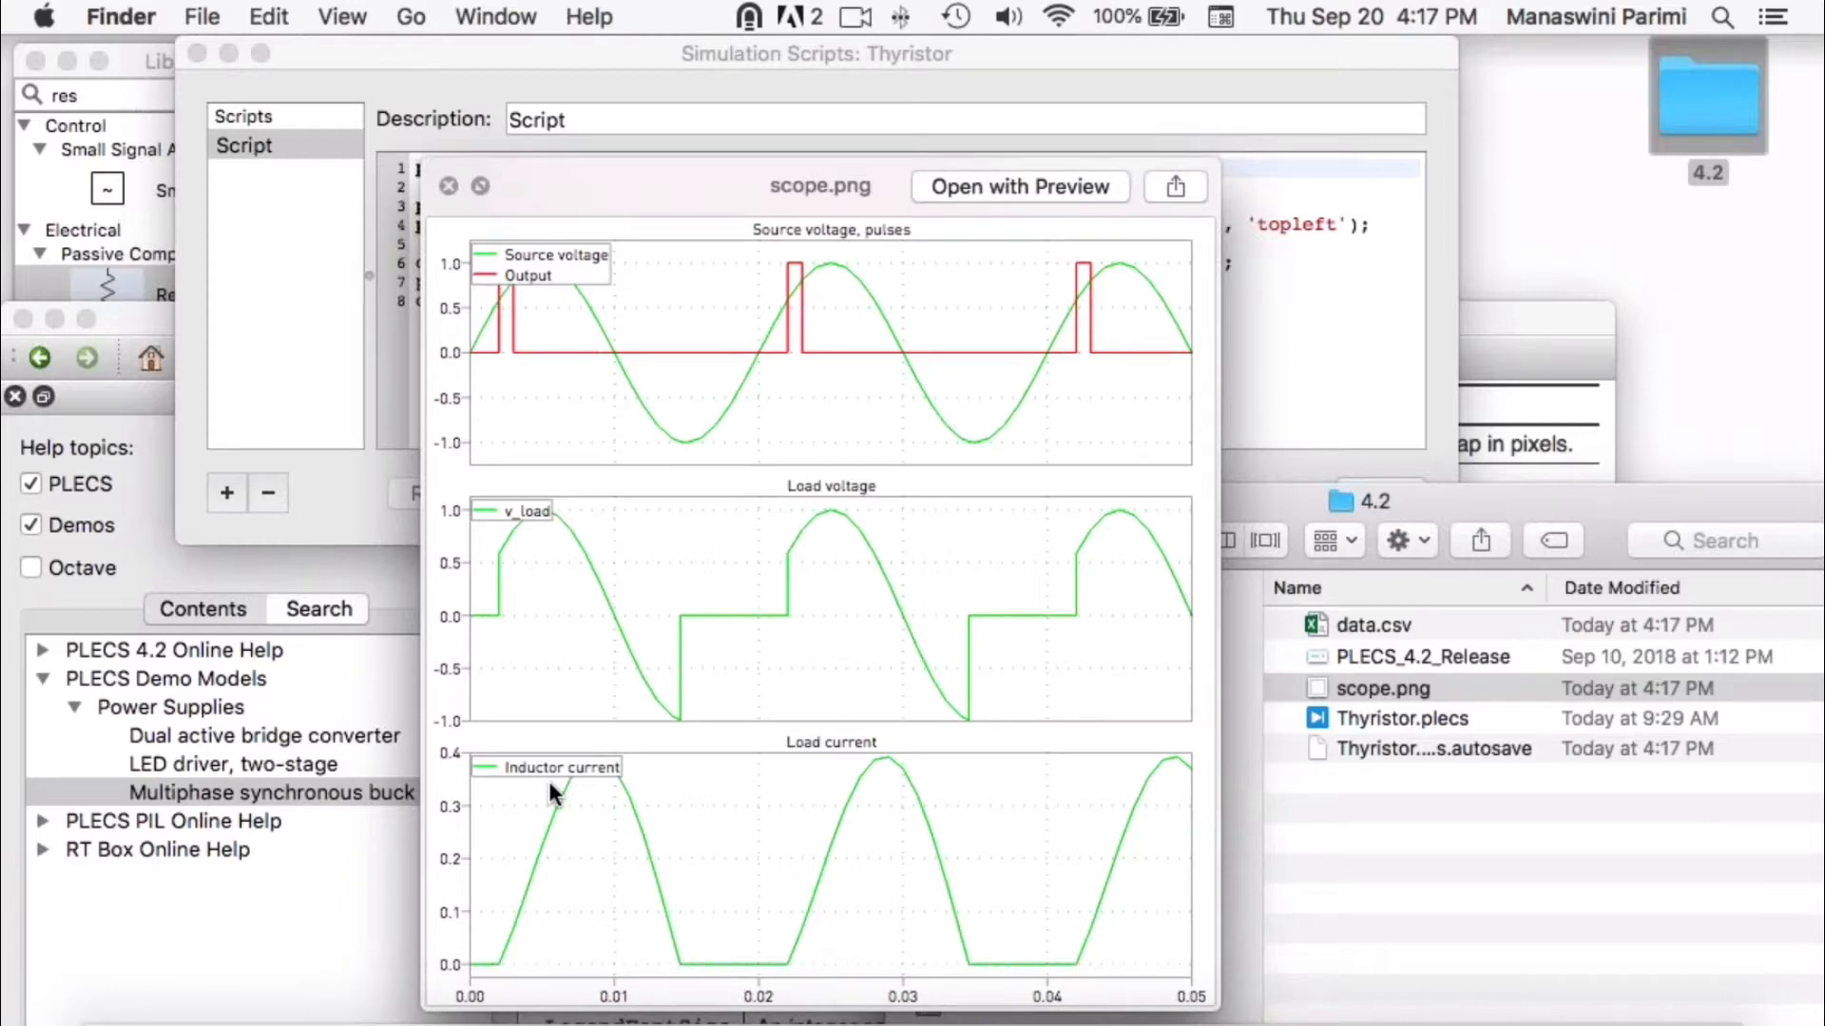
left_click(448, 185)
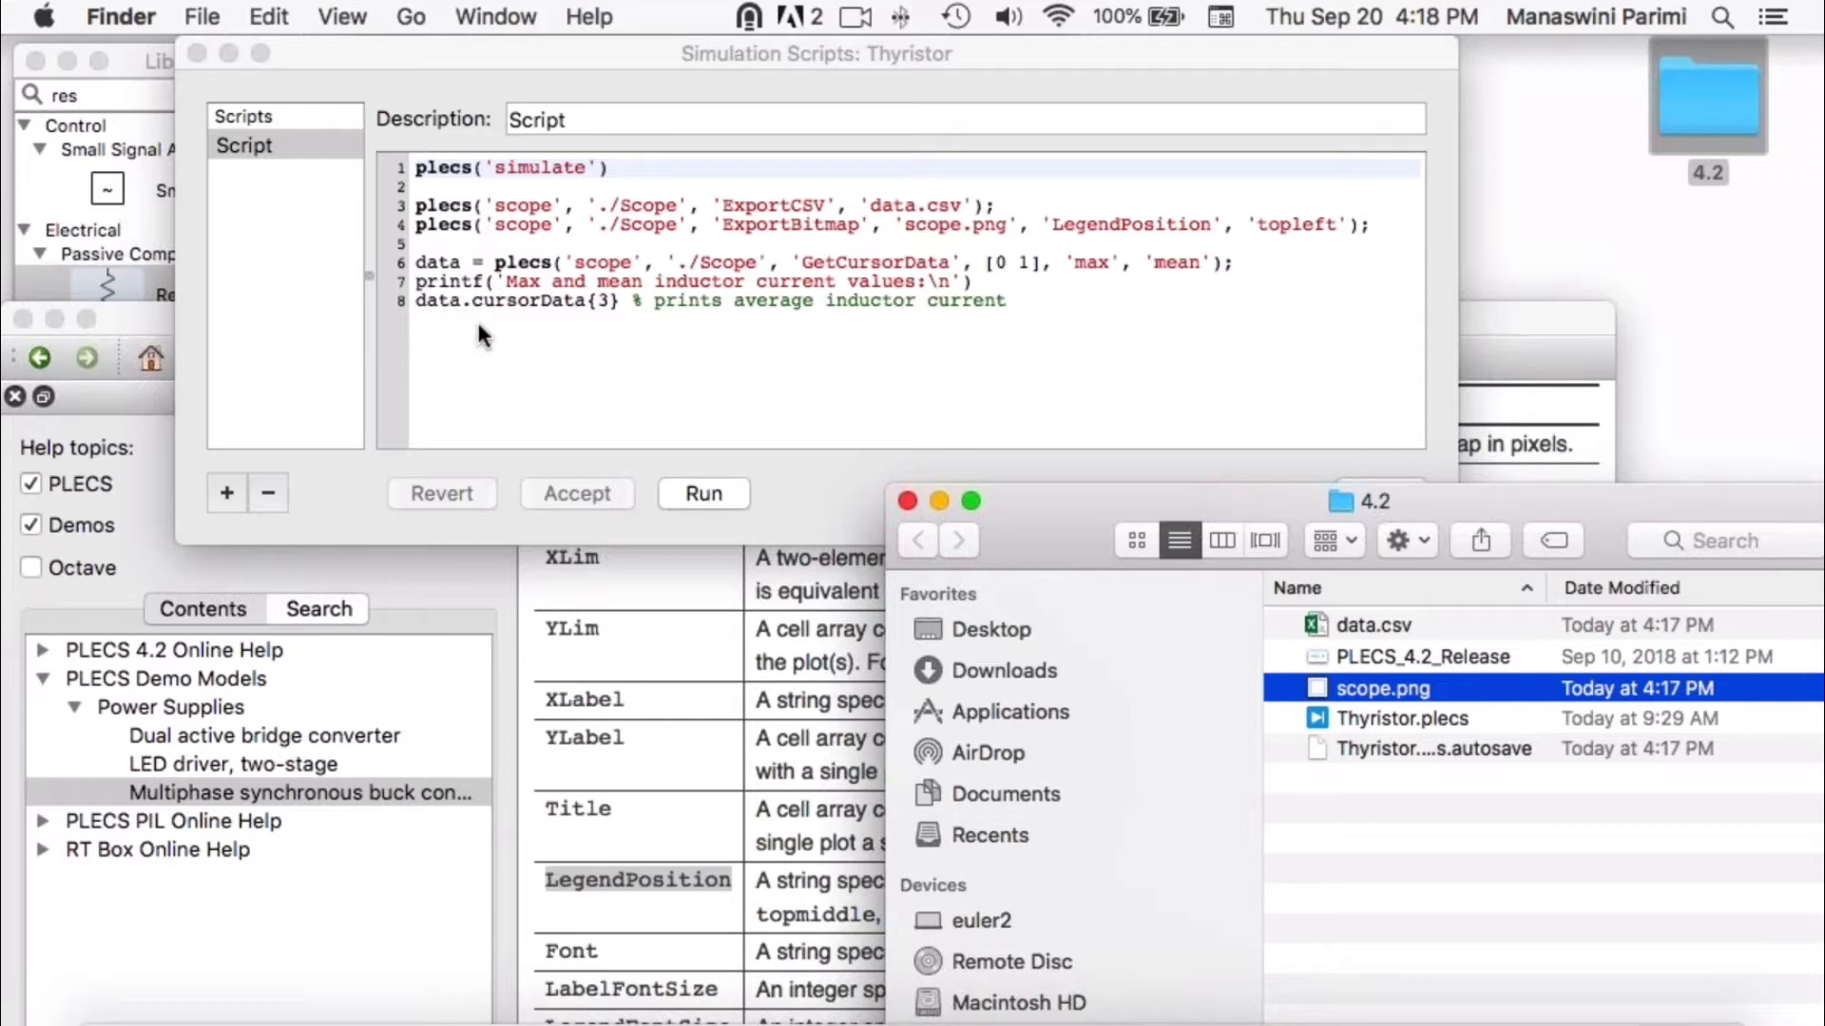
- Run the script again and open the Thyristor model's Scope, enlarged to show the cursor data with Max and Mean columns
left_click(710, 488)
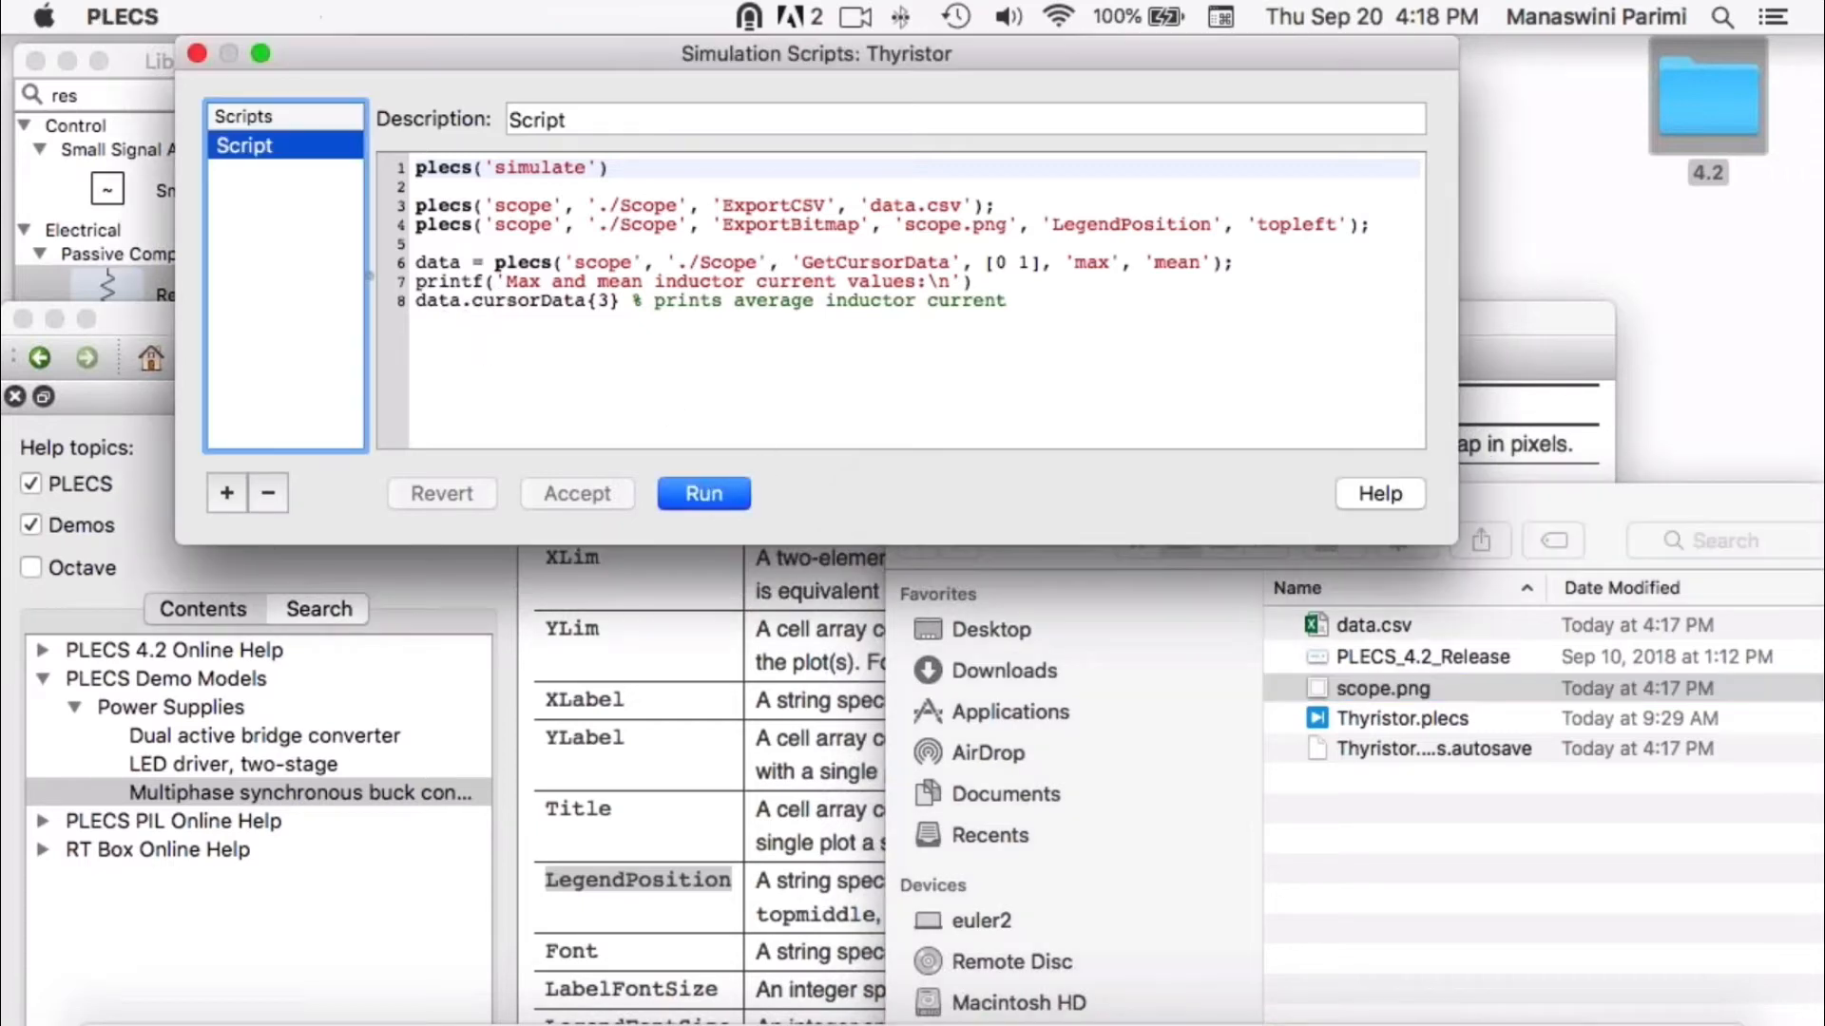
left_click_drag(886, 59, 846, 315)
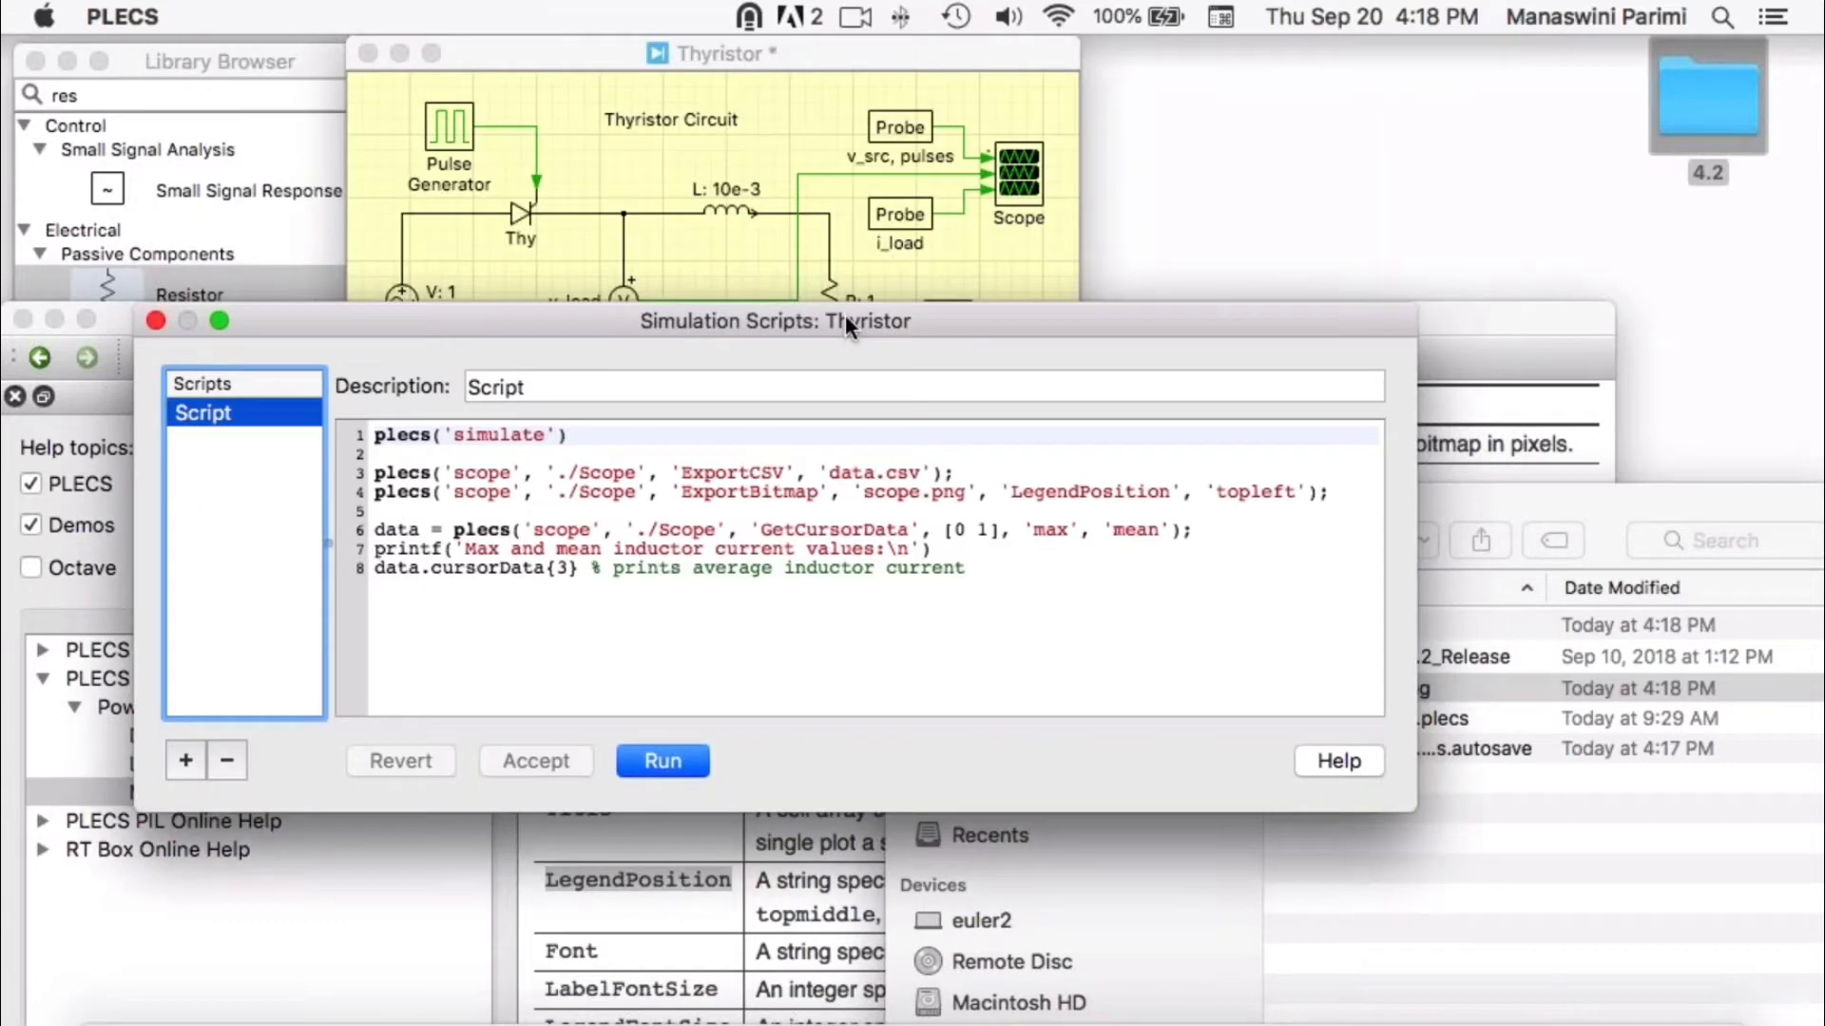
double_click(1017, 171)
left_click_drag(1293, 108, 1059, 31)
left_click_drag(1599, 815, 1751, 861)
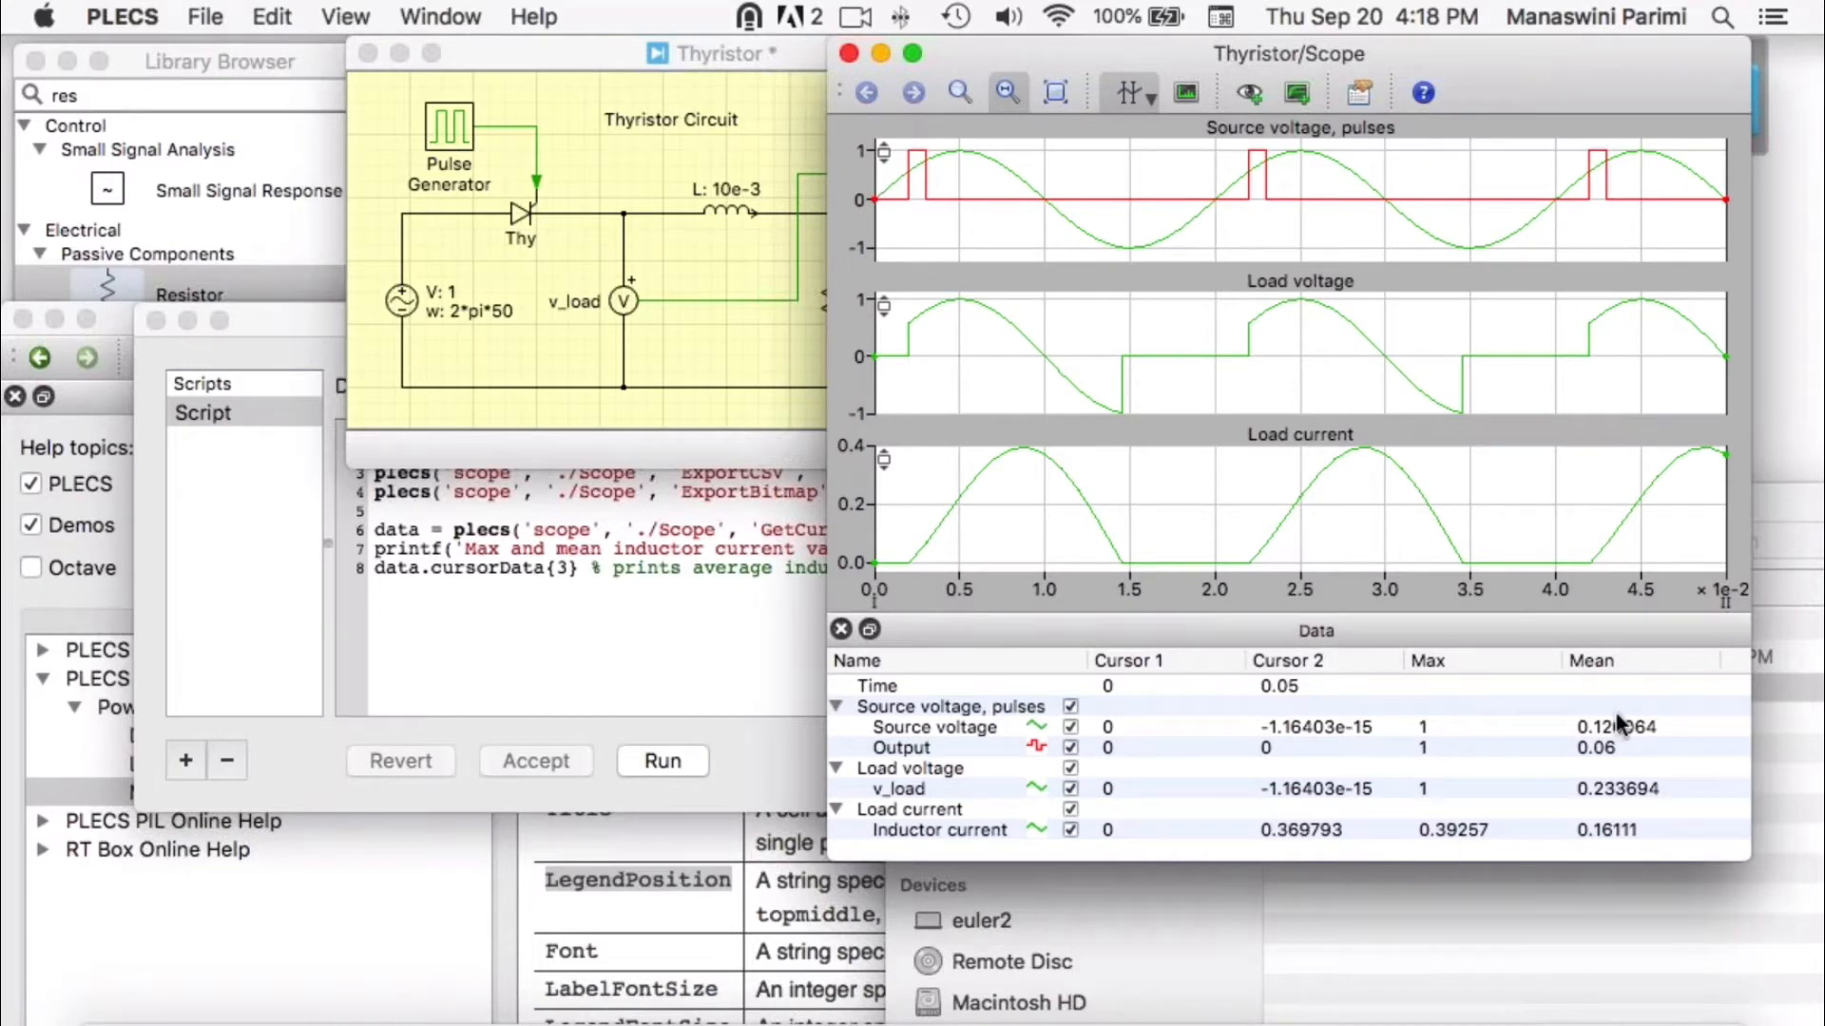
- Show the Octave console over the Scope to compare the printed maximum and mean inductor current with the cursor data
left_click(568, 141)
left_click(789, 19)
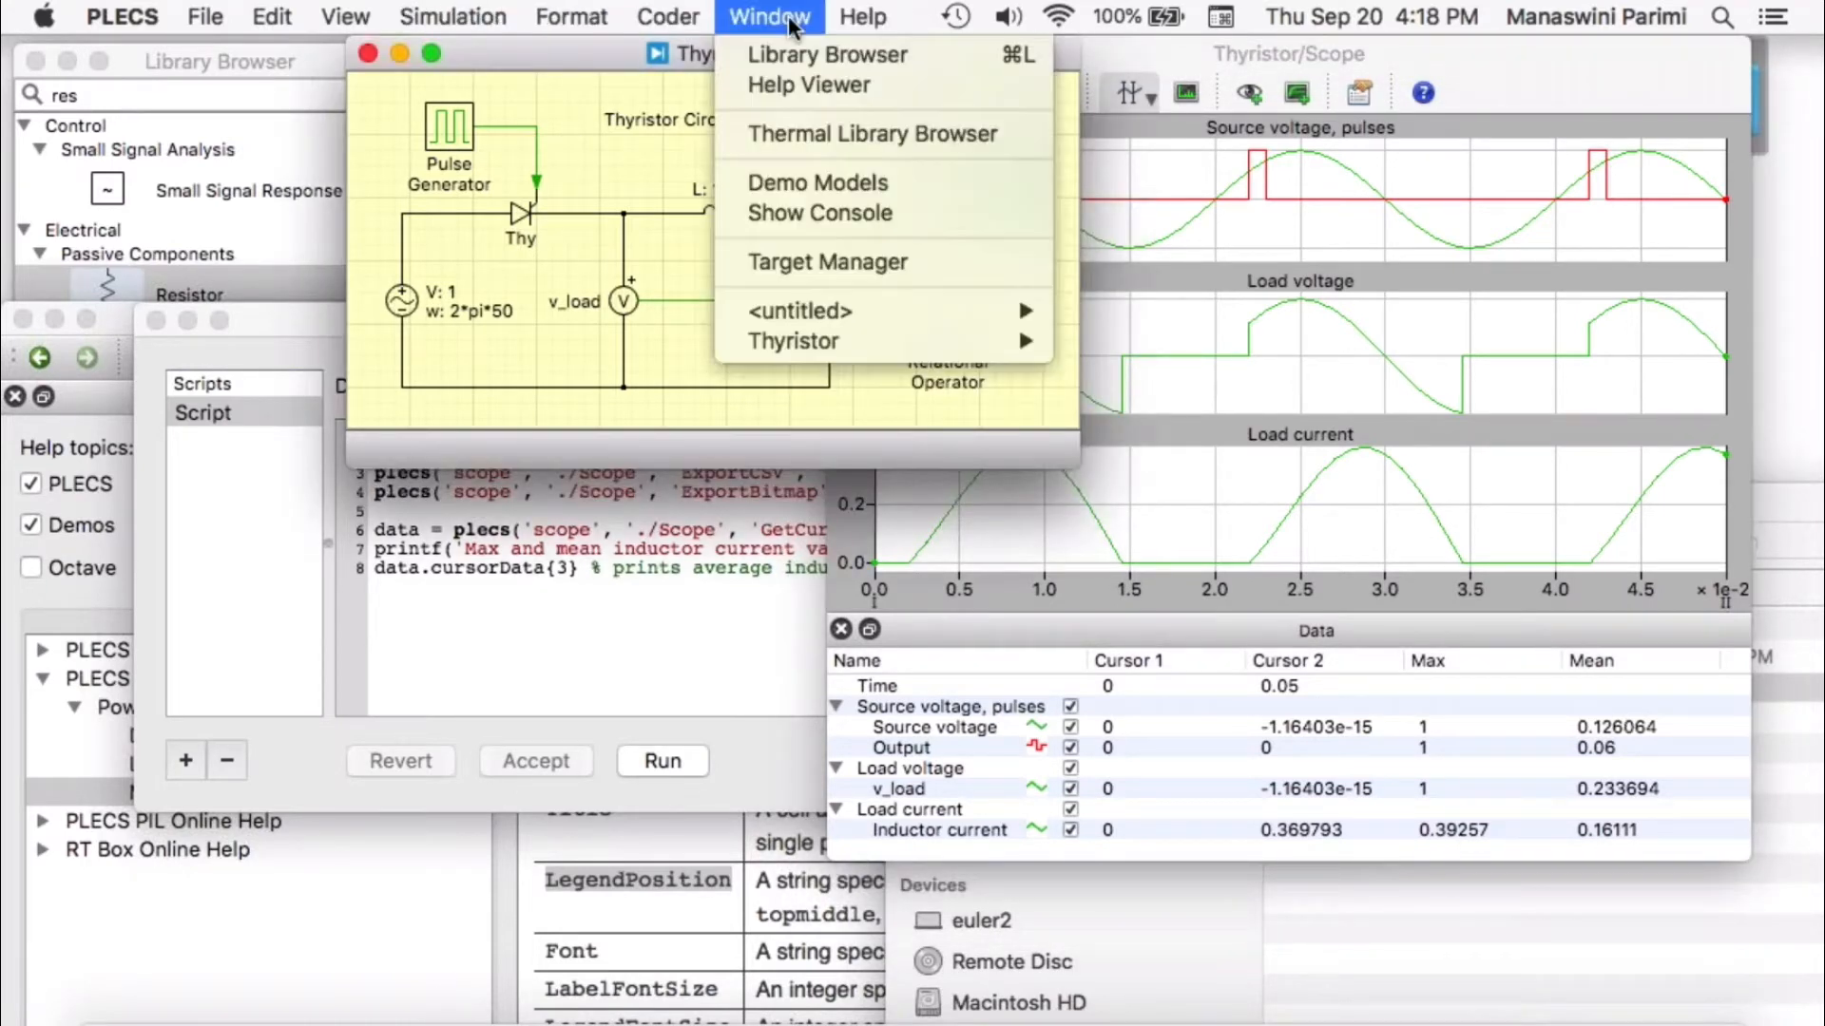
left_click(760, 122)
left_click_drag(1052, 68, 245, 9)
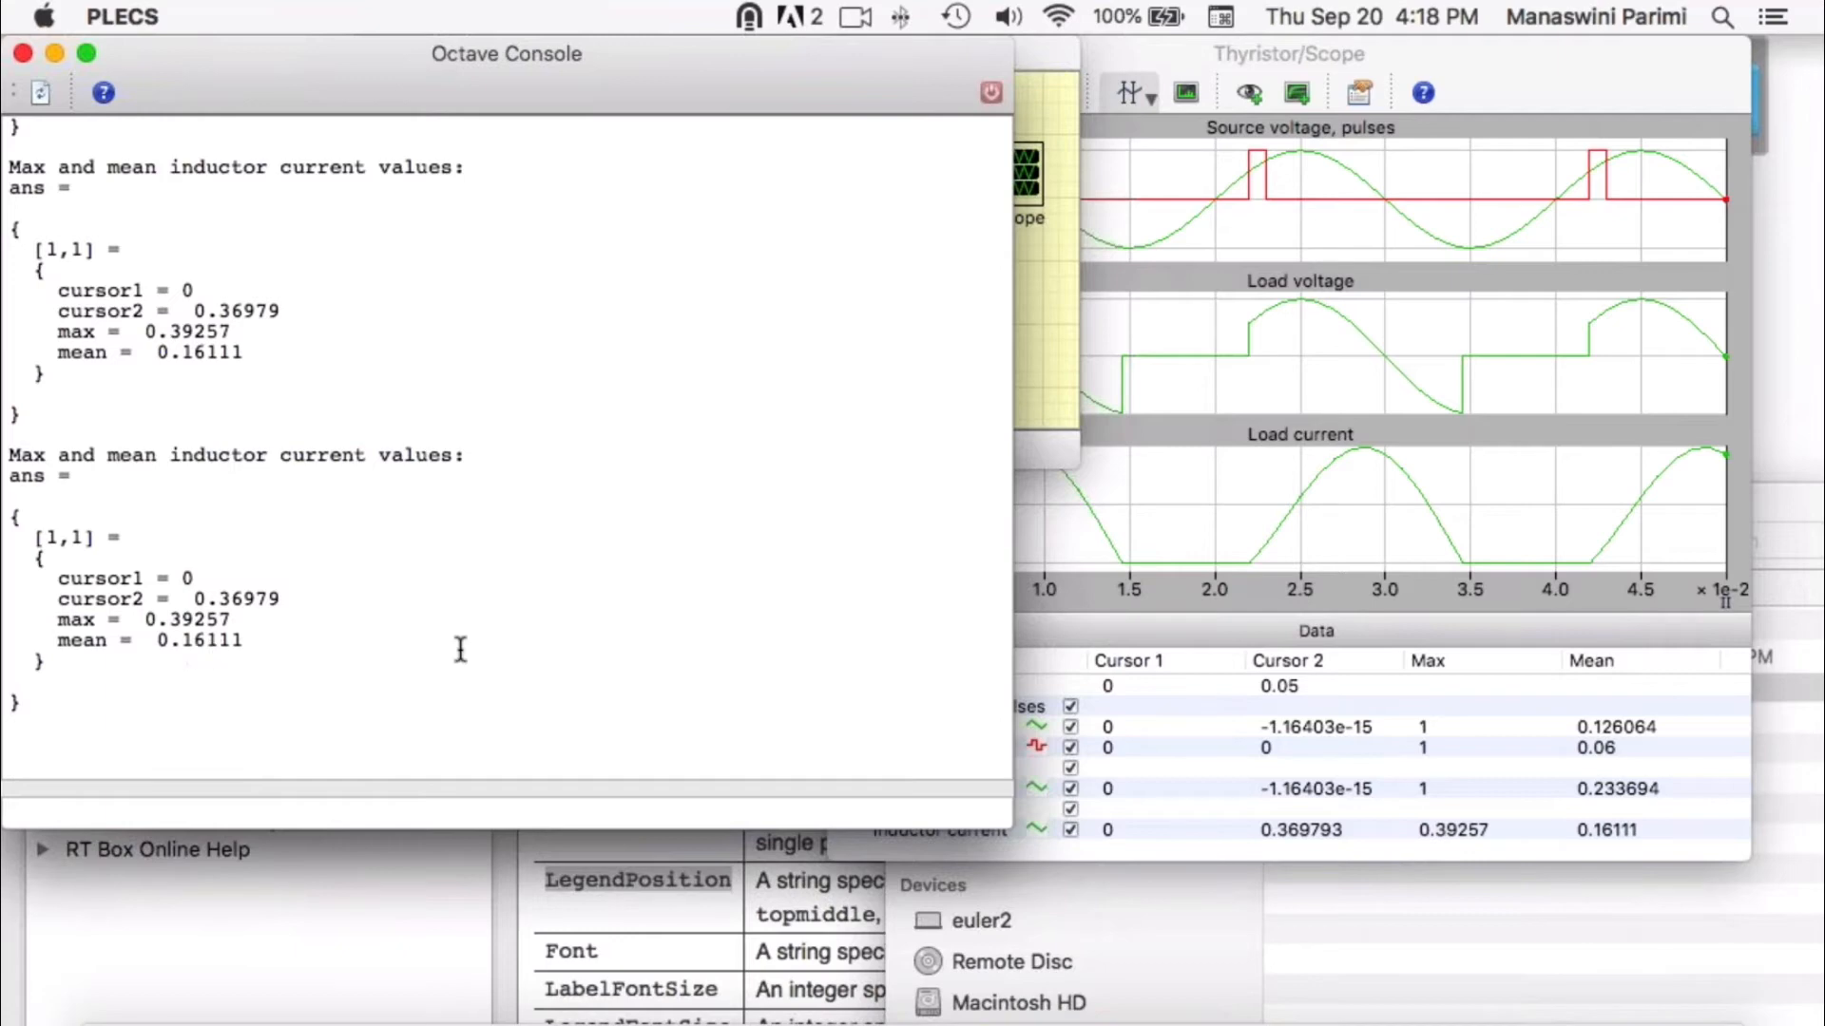
left_click_drag(261, 54, 439, 55)
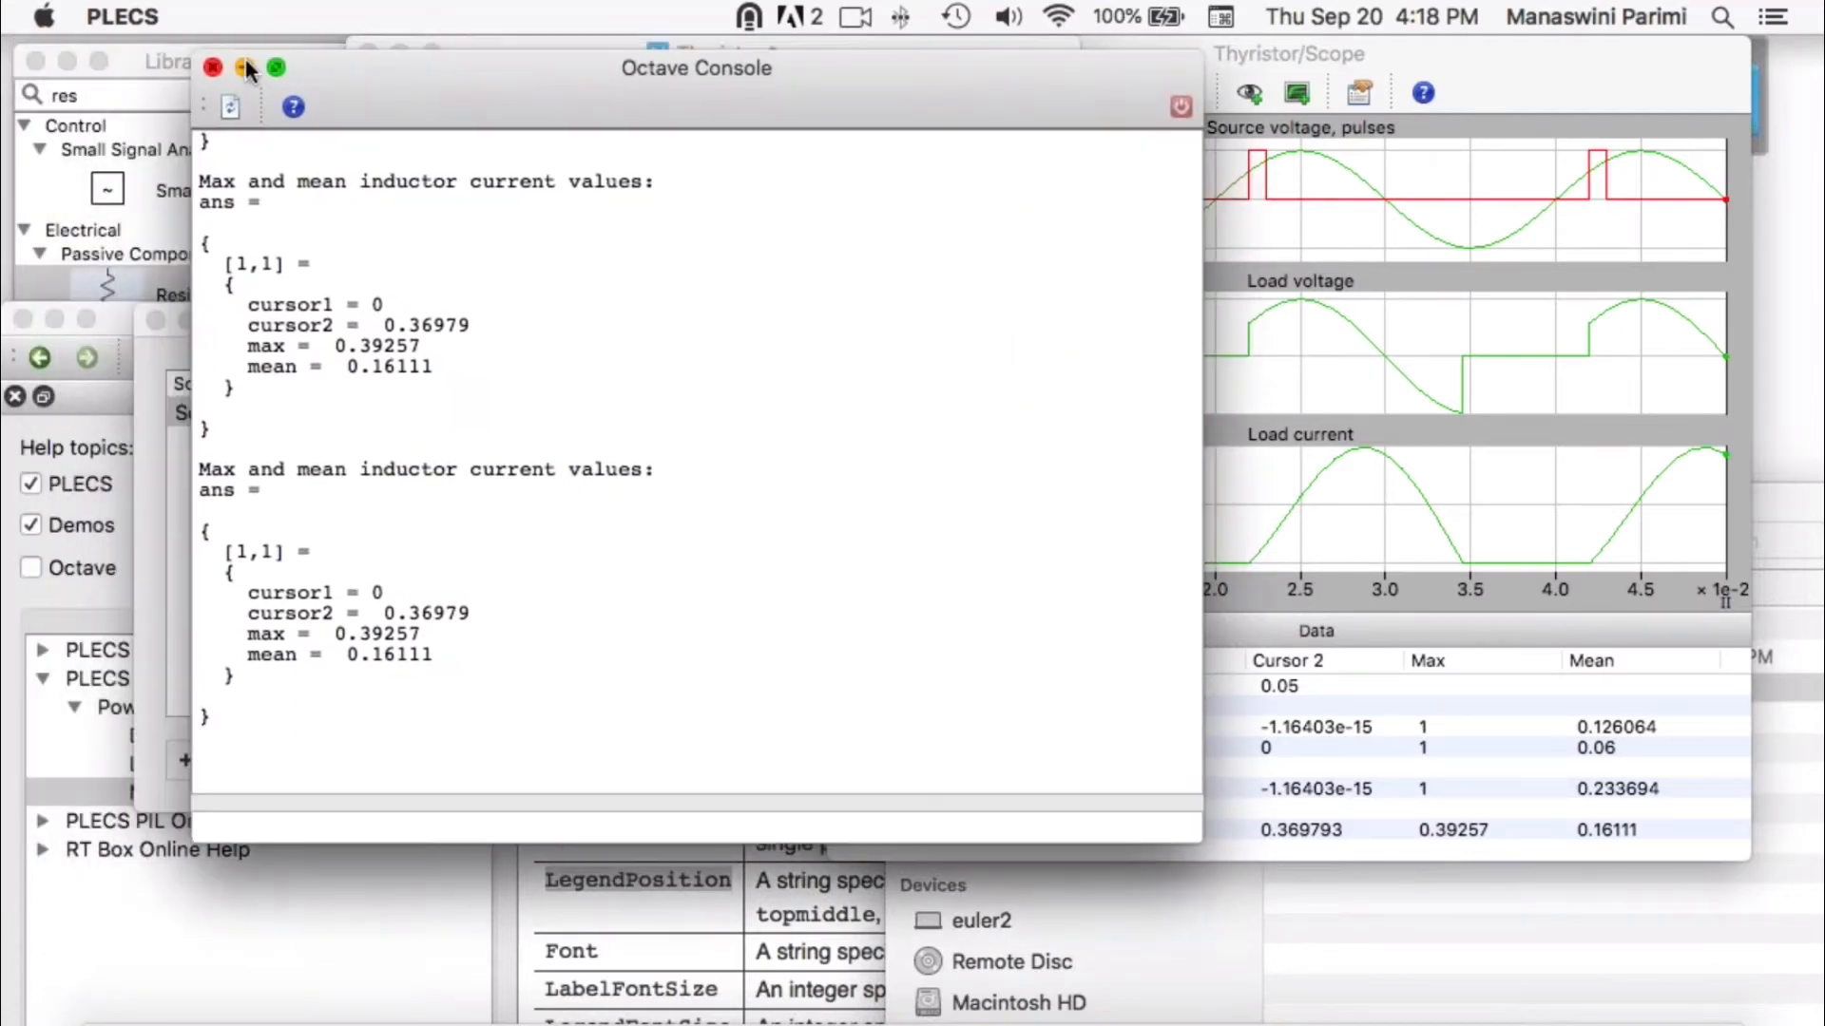
- Close the Octave console, the Thyristor Scope, the simulation scripts window and the help viewer
left_click(202, 54)
left_click(1199, 72)
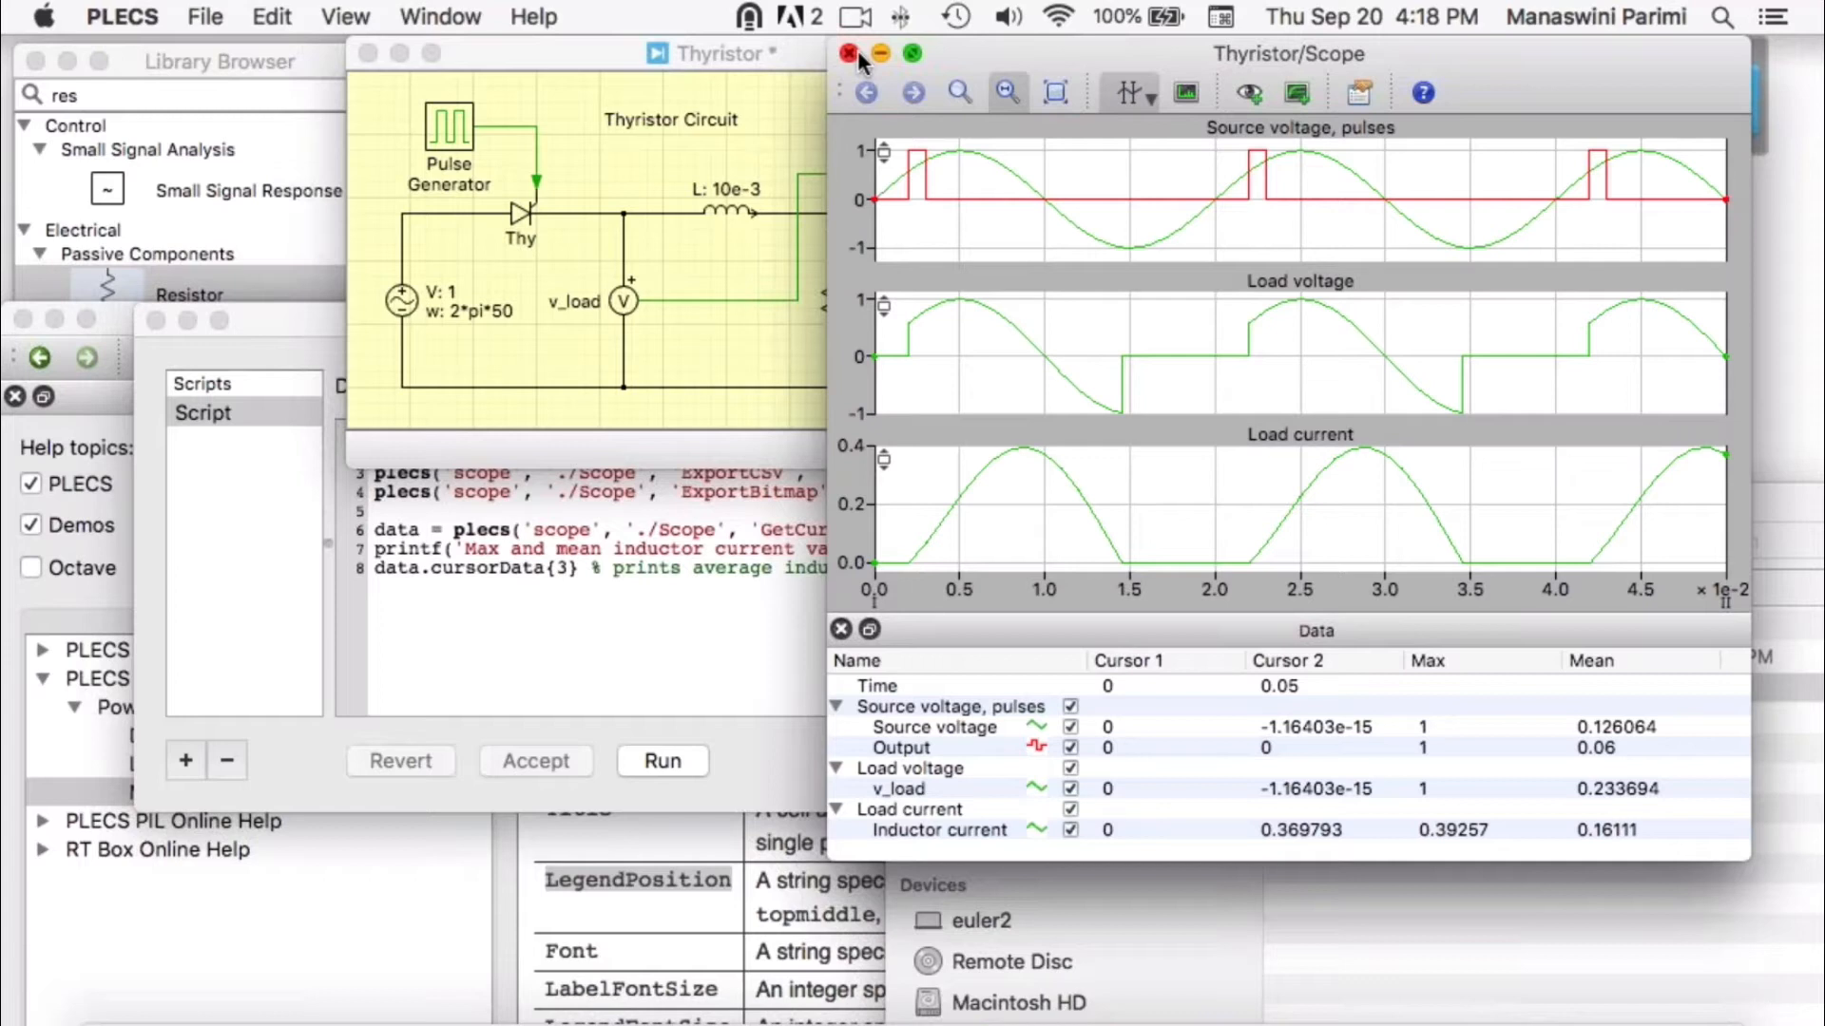
left_click(855, 53)
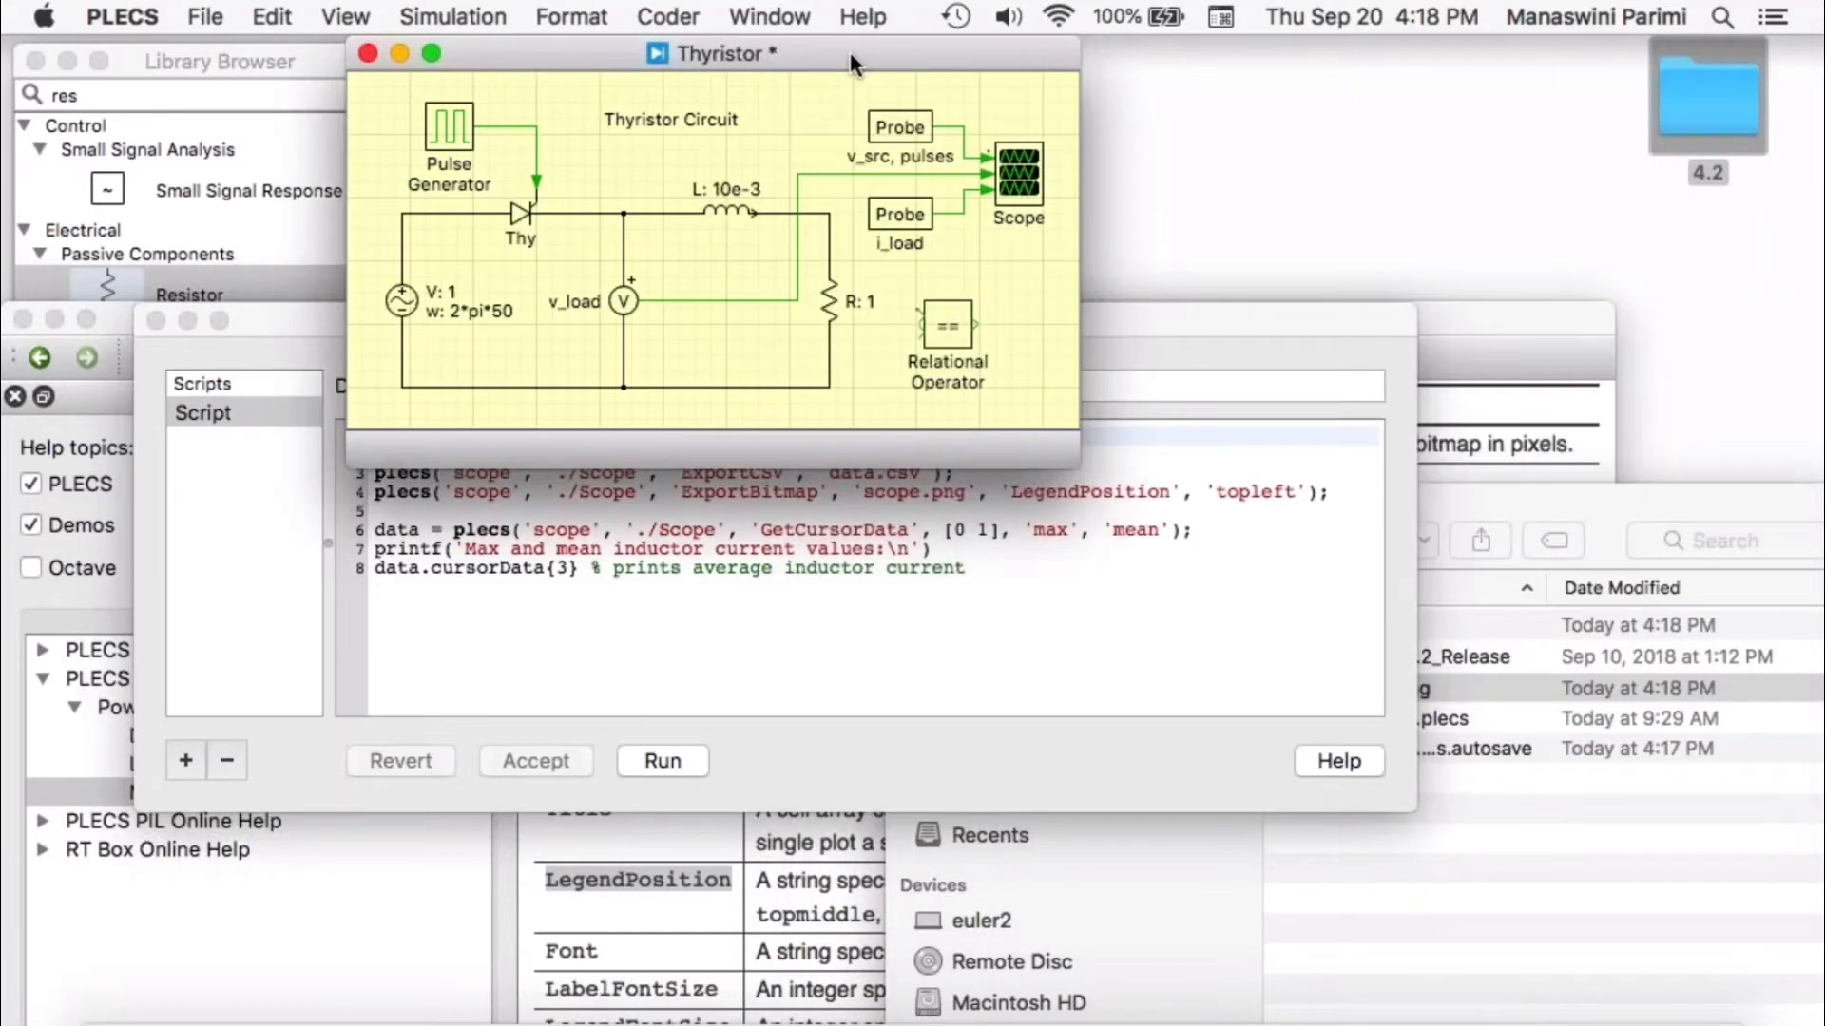
left_click(155, 321)
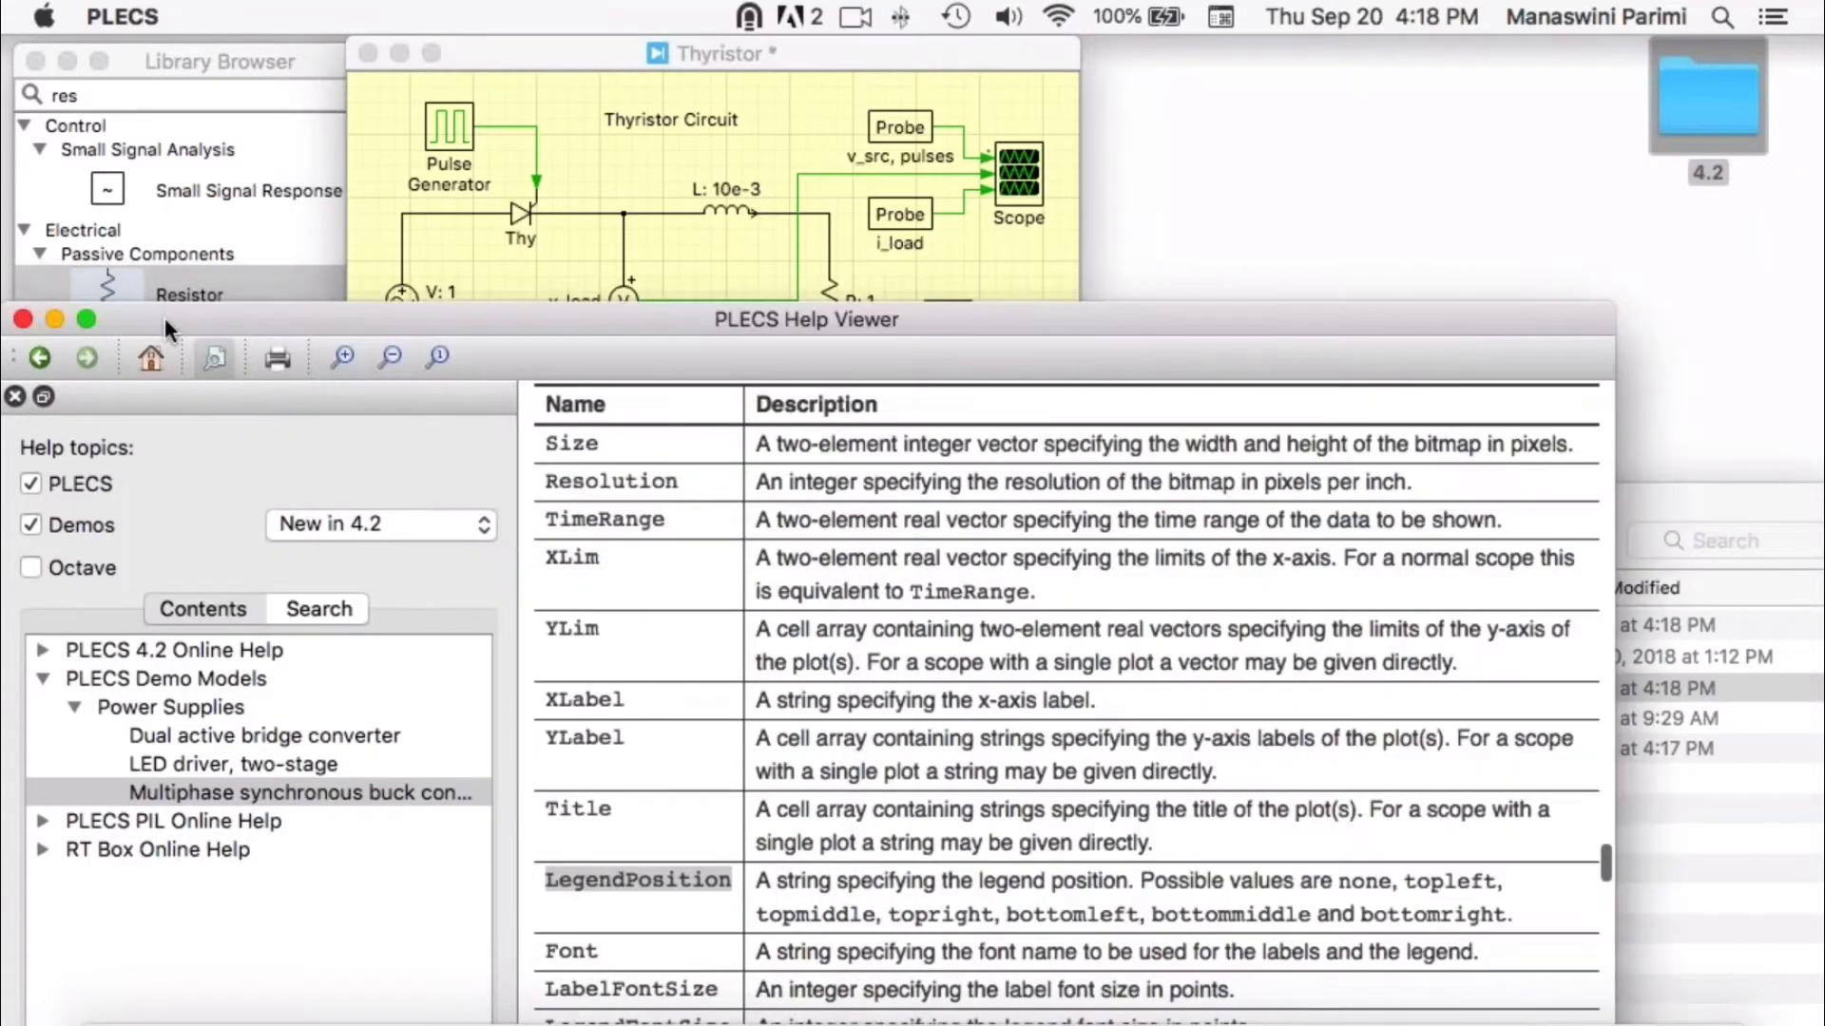
left_click_drag(163, 317, 314, 395)
- Switch to Keynote, present the PLECS 4.2 Major New Features slide full screen, and return to the Thyristor model in PLECS
key("super+Tab")
key("alt+super+p")
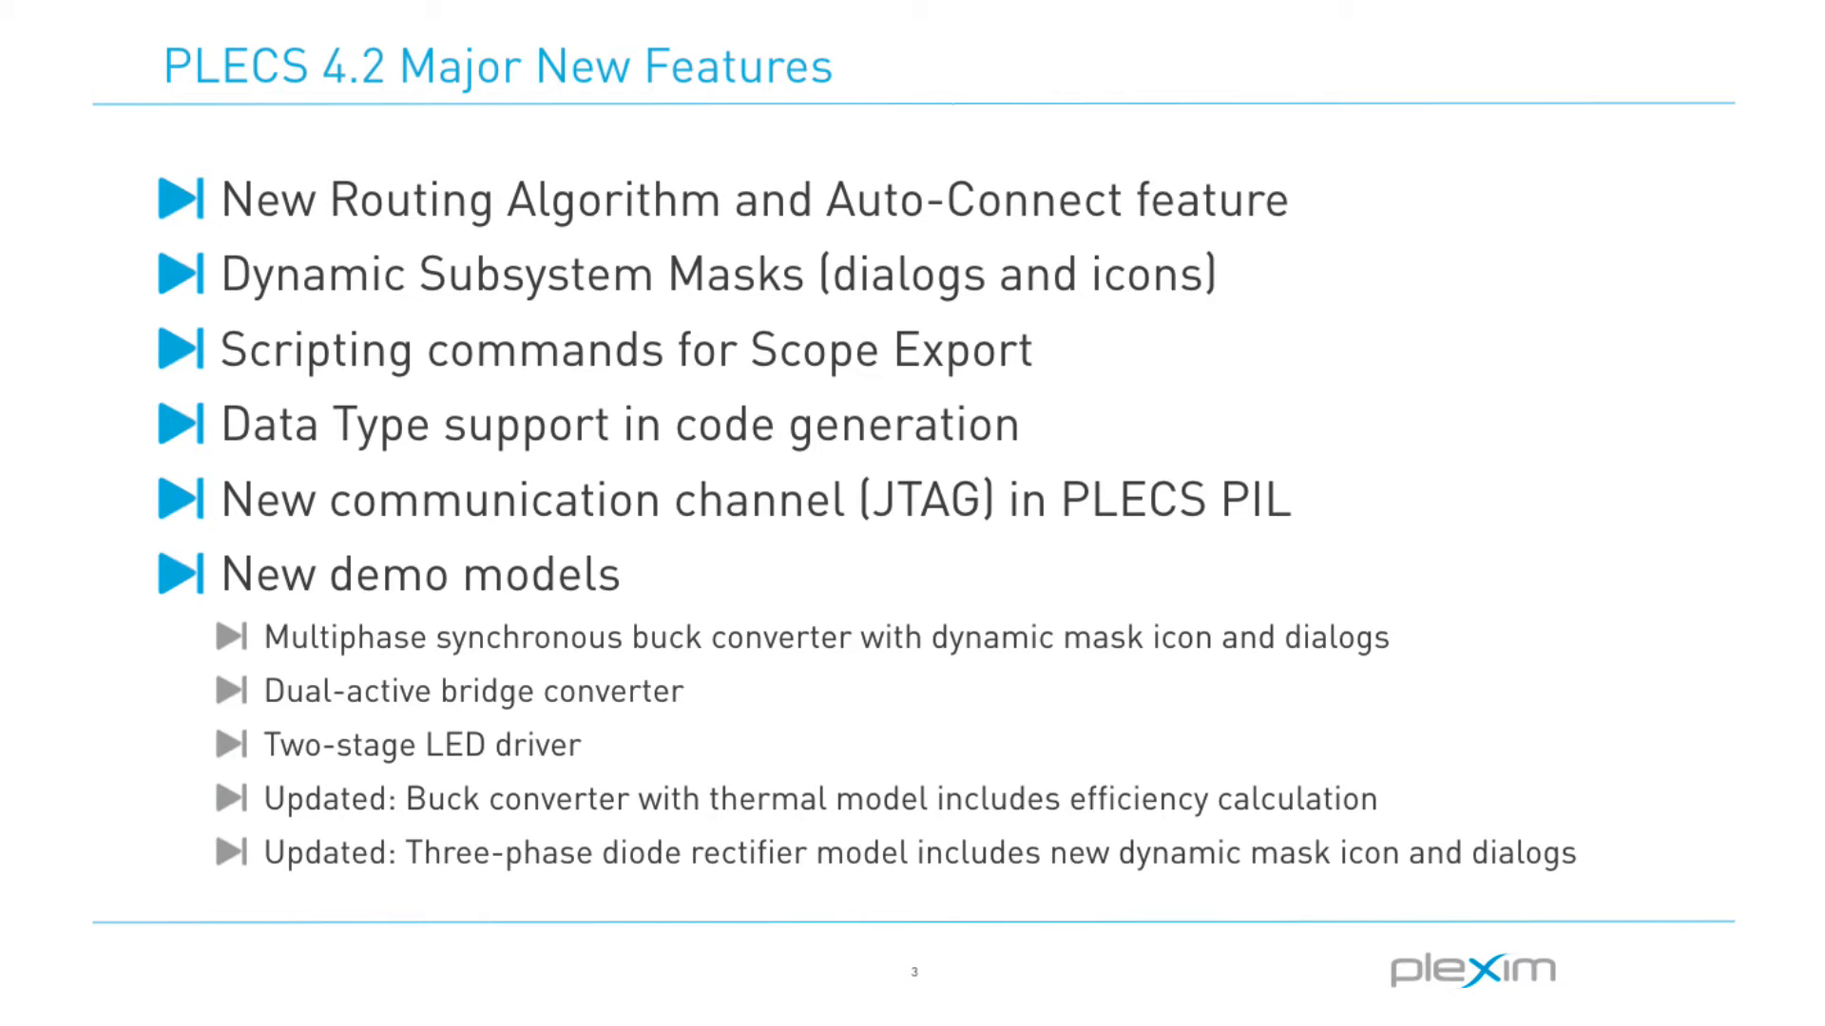
key("Escape")
left_click(1038, 310)
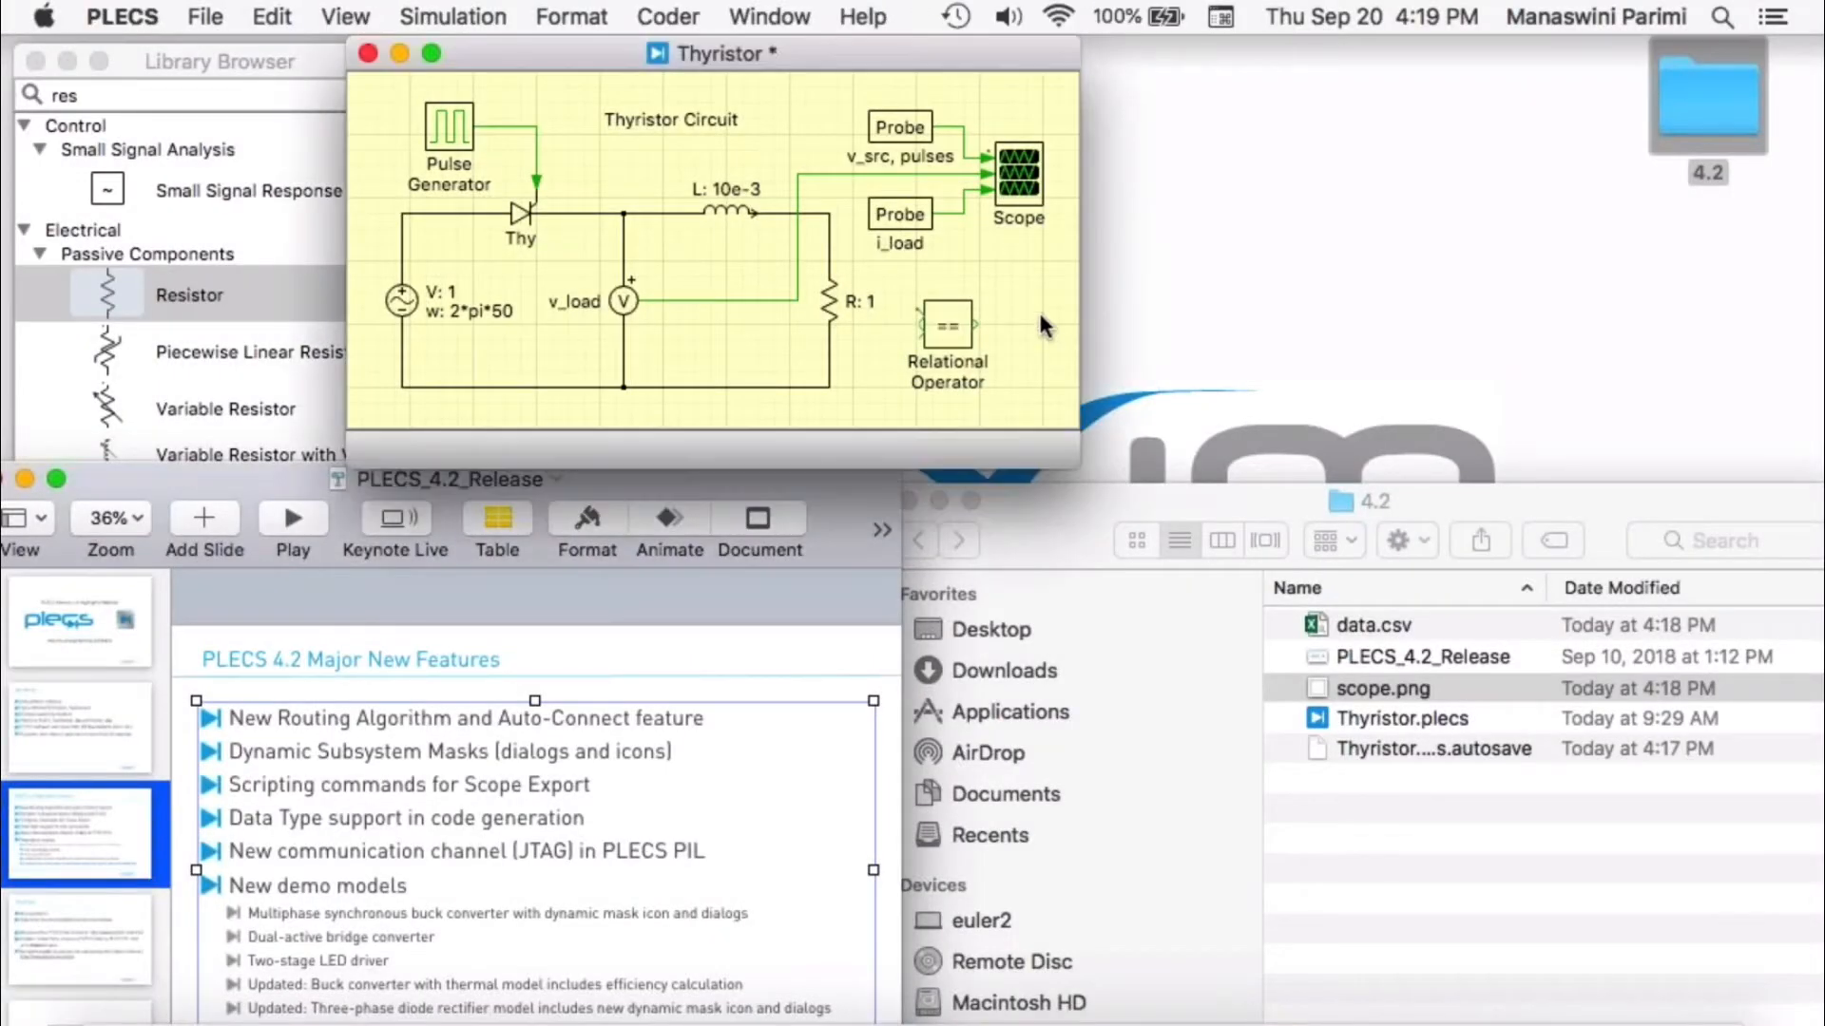
- Examine the Relational Operator's block parameters and the output data type options in the Pulse Generator's code generation settings
double_click(922, 333)
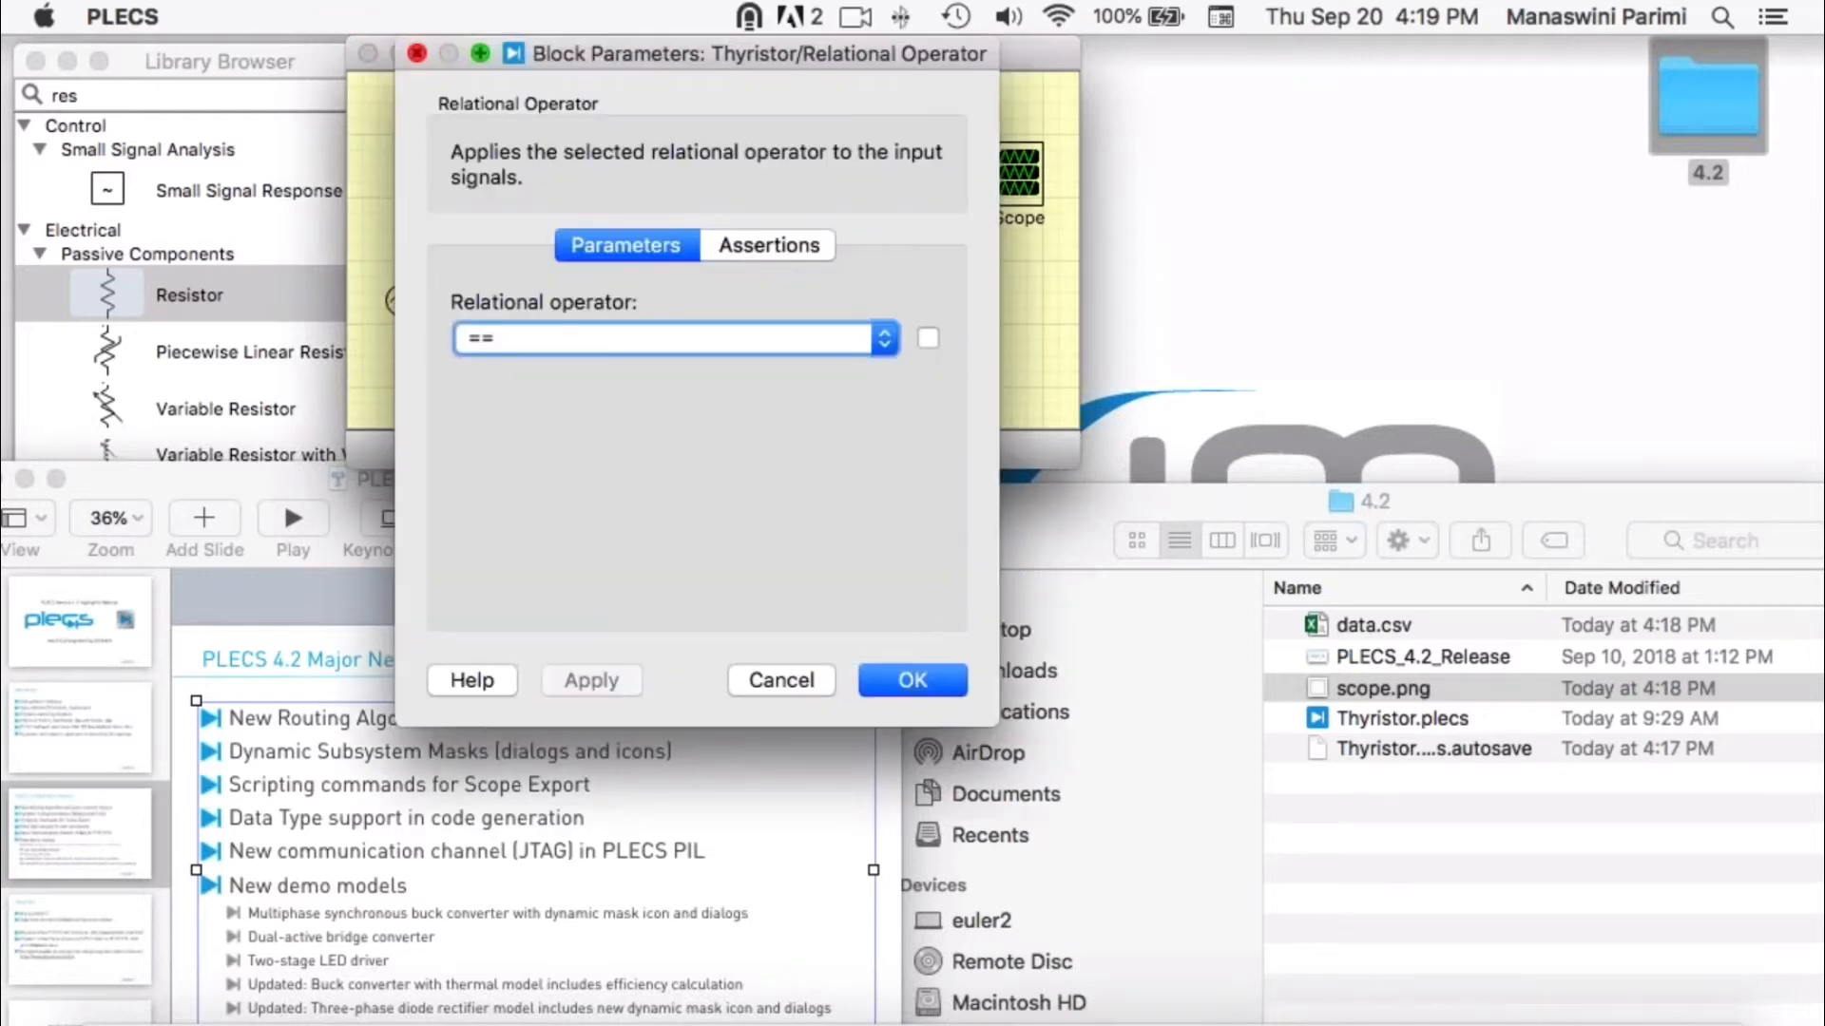
left_click(418, 52)
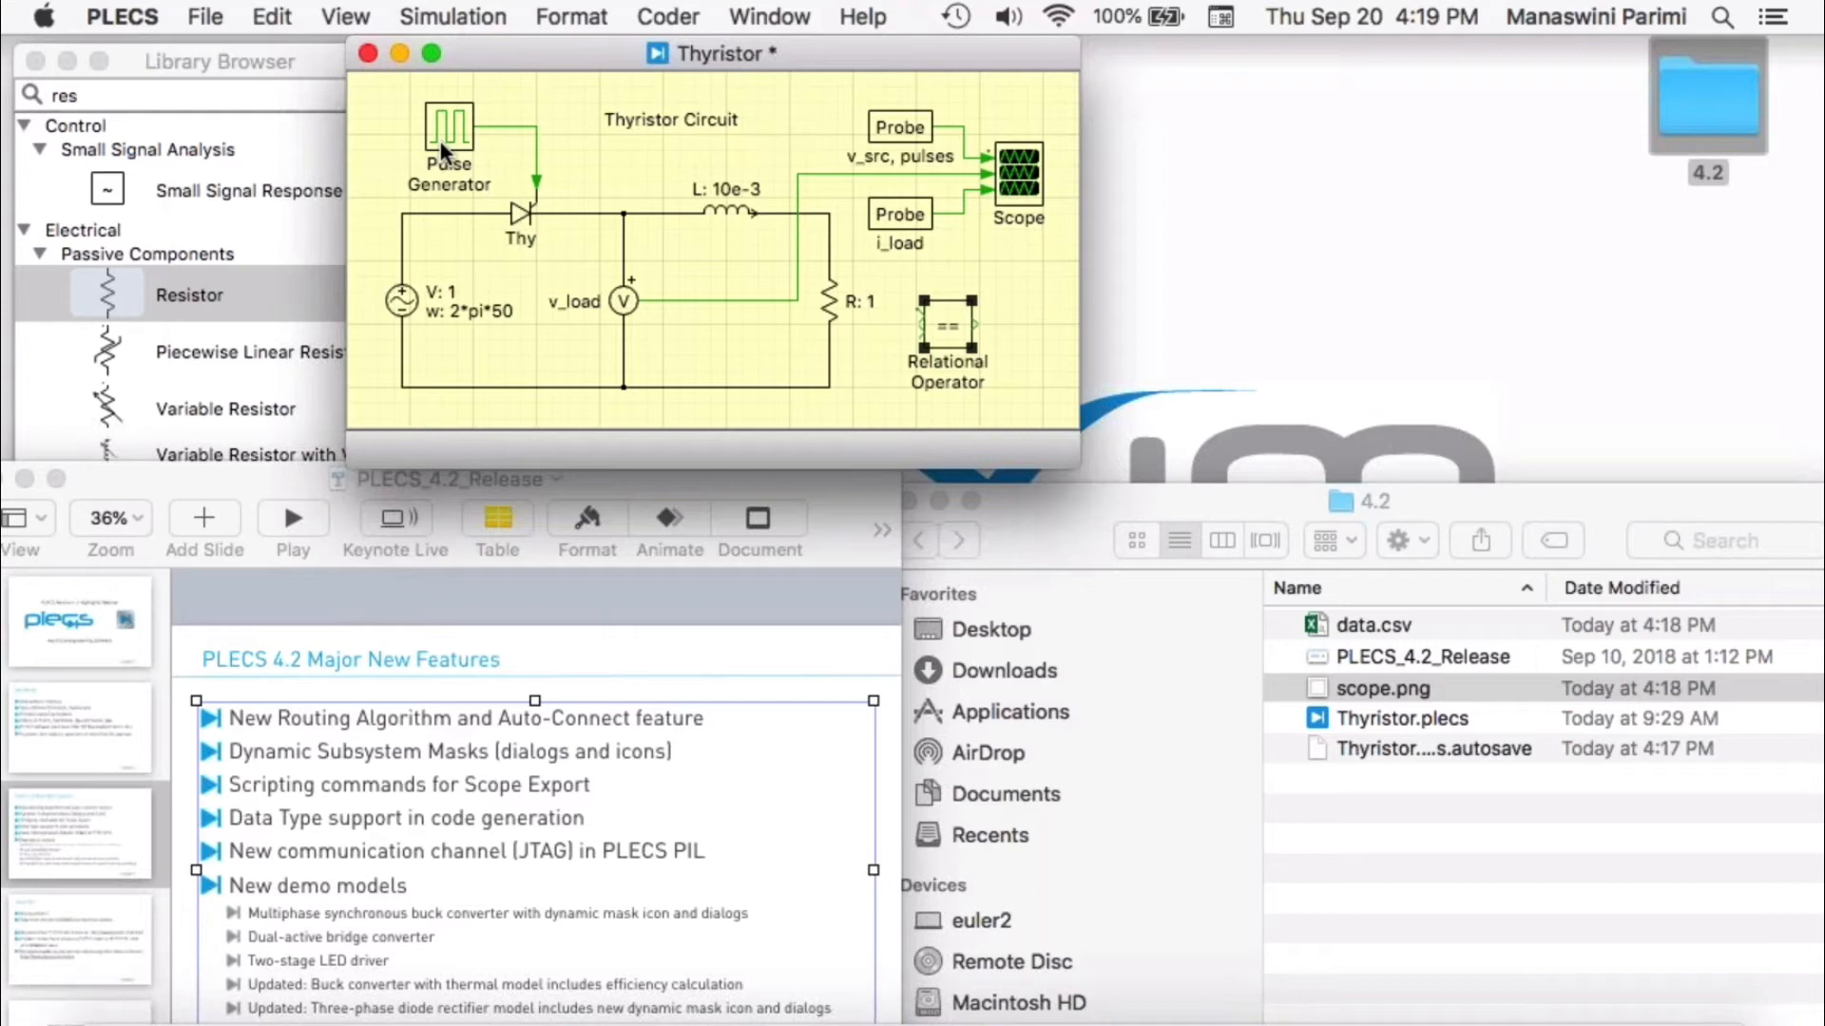
double_click(441, 139)
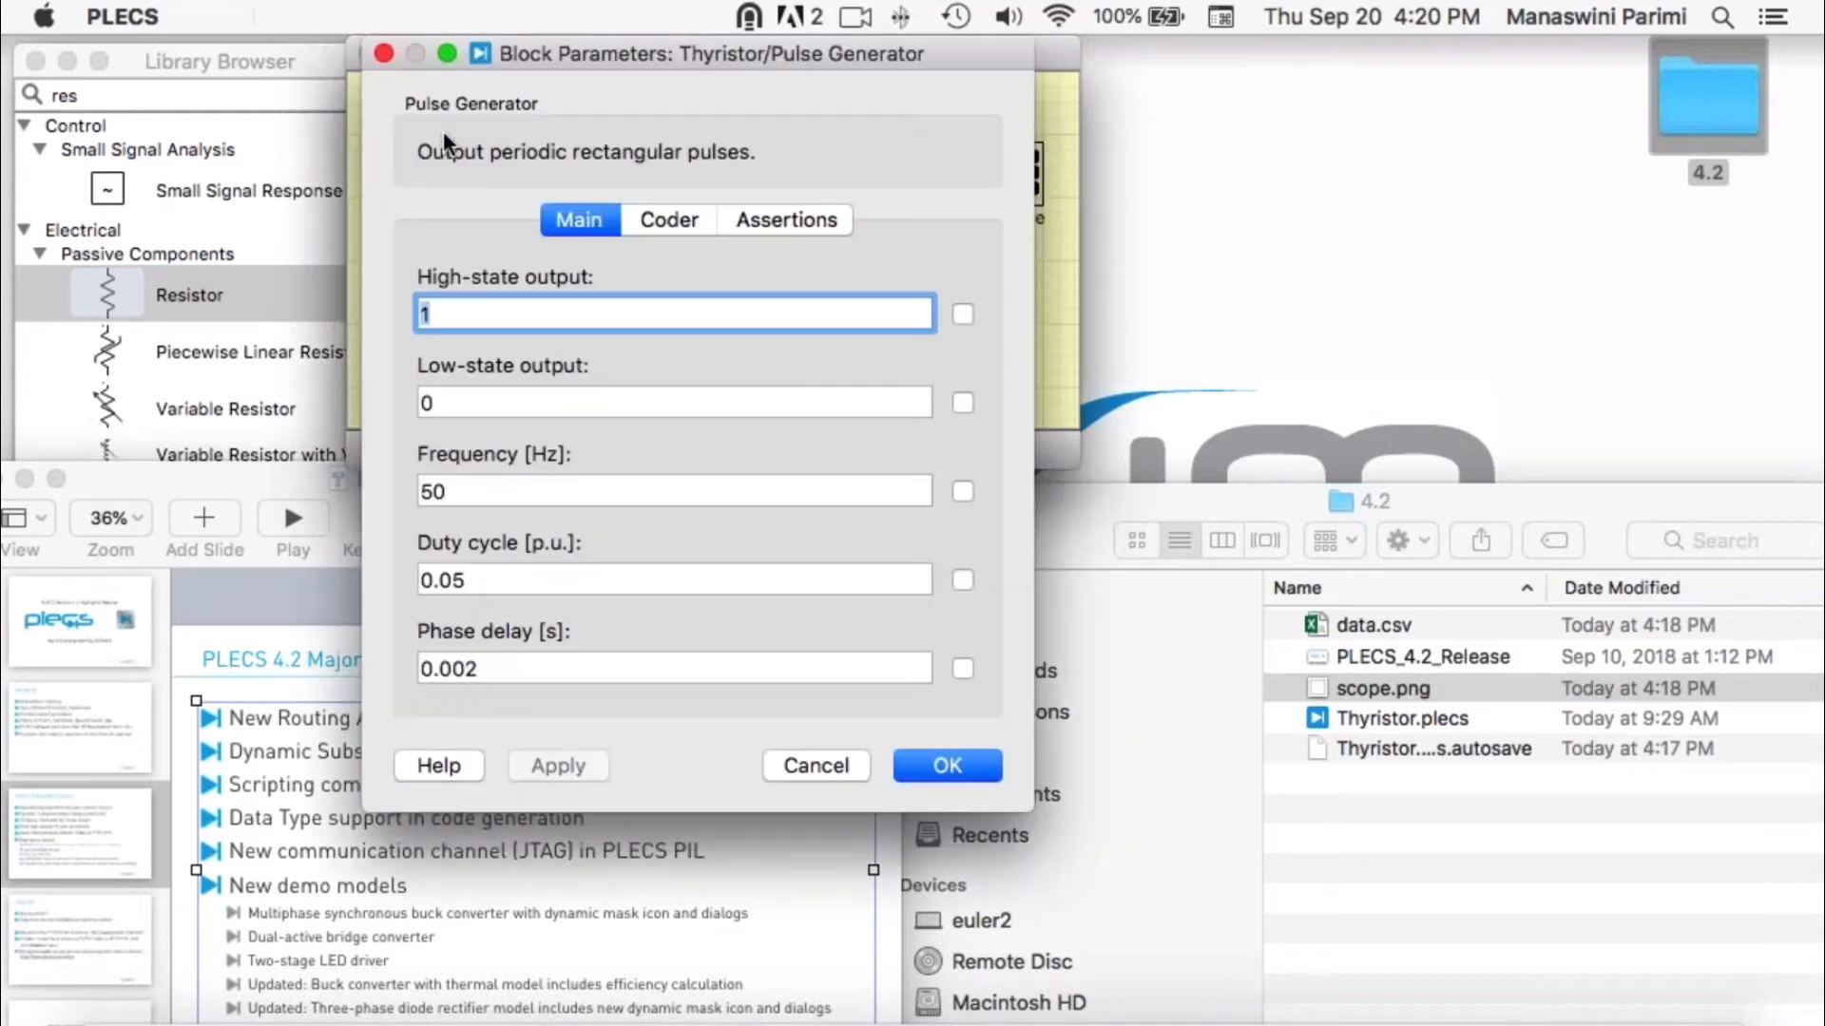
left_click(671, 218)
left_click(903, 311)
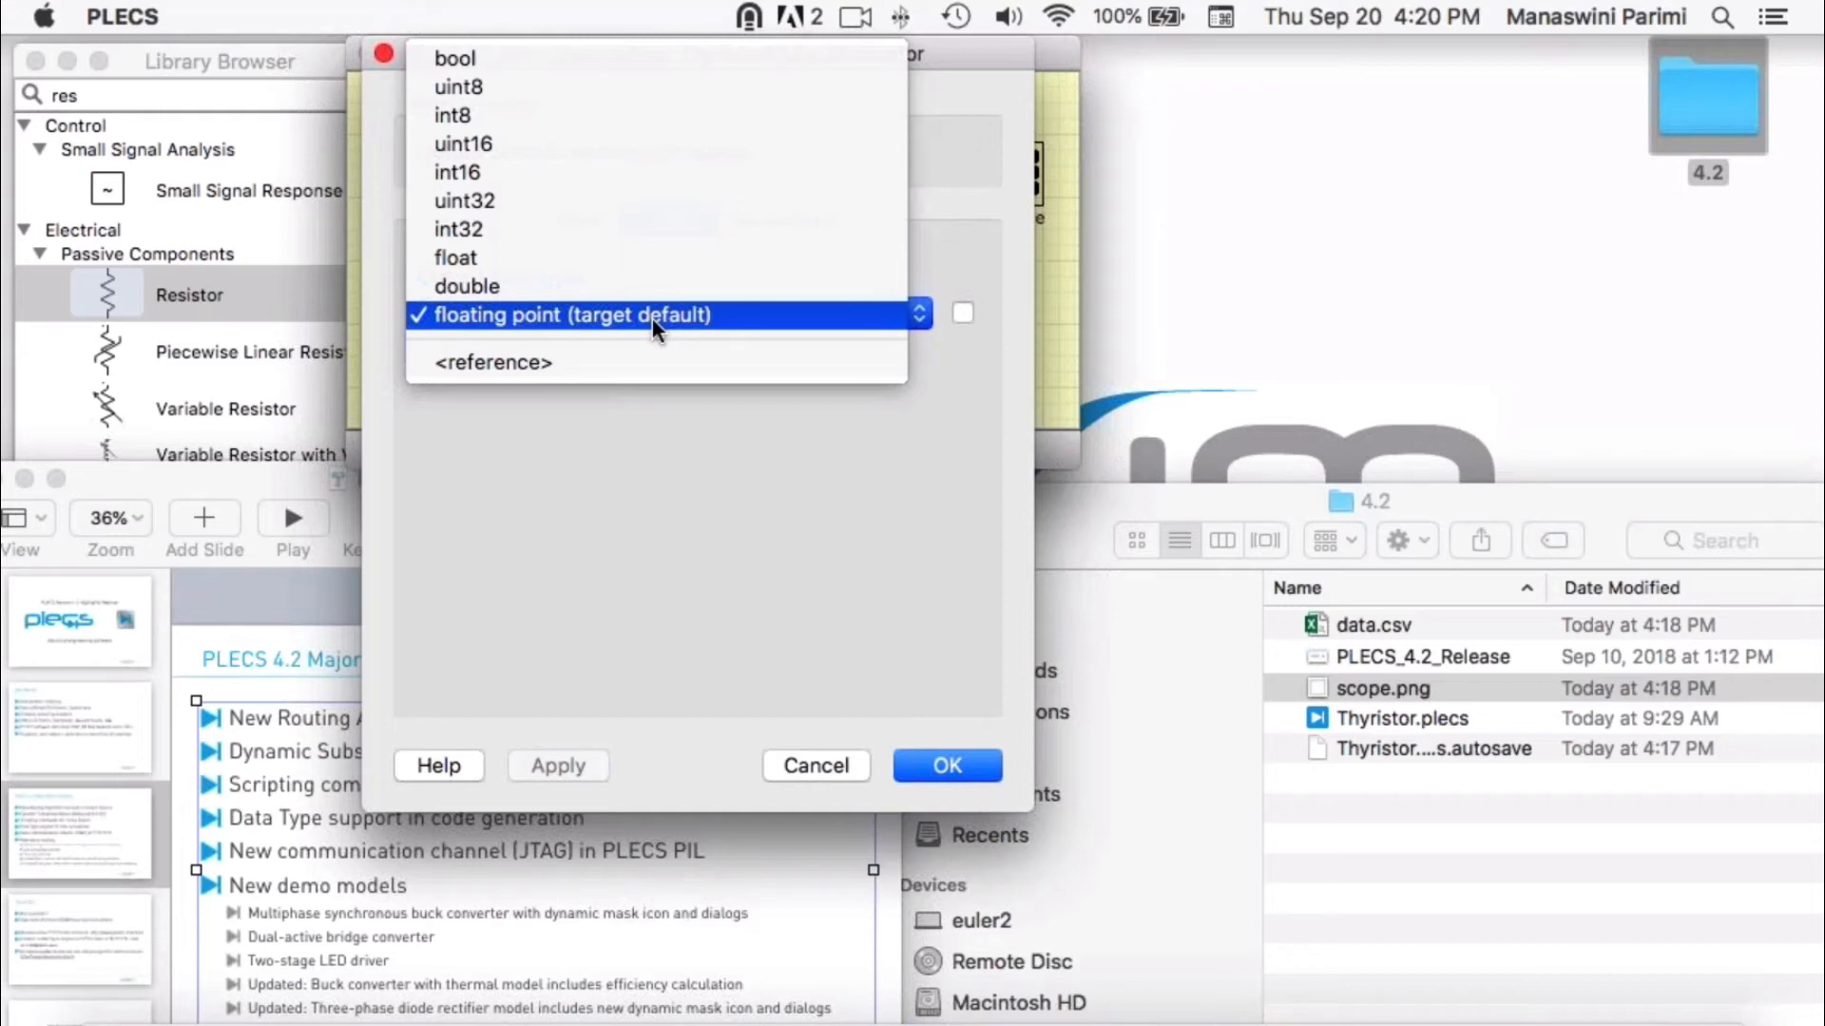
left_click(799, 532)
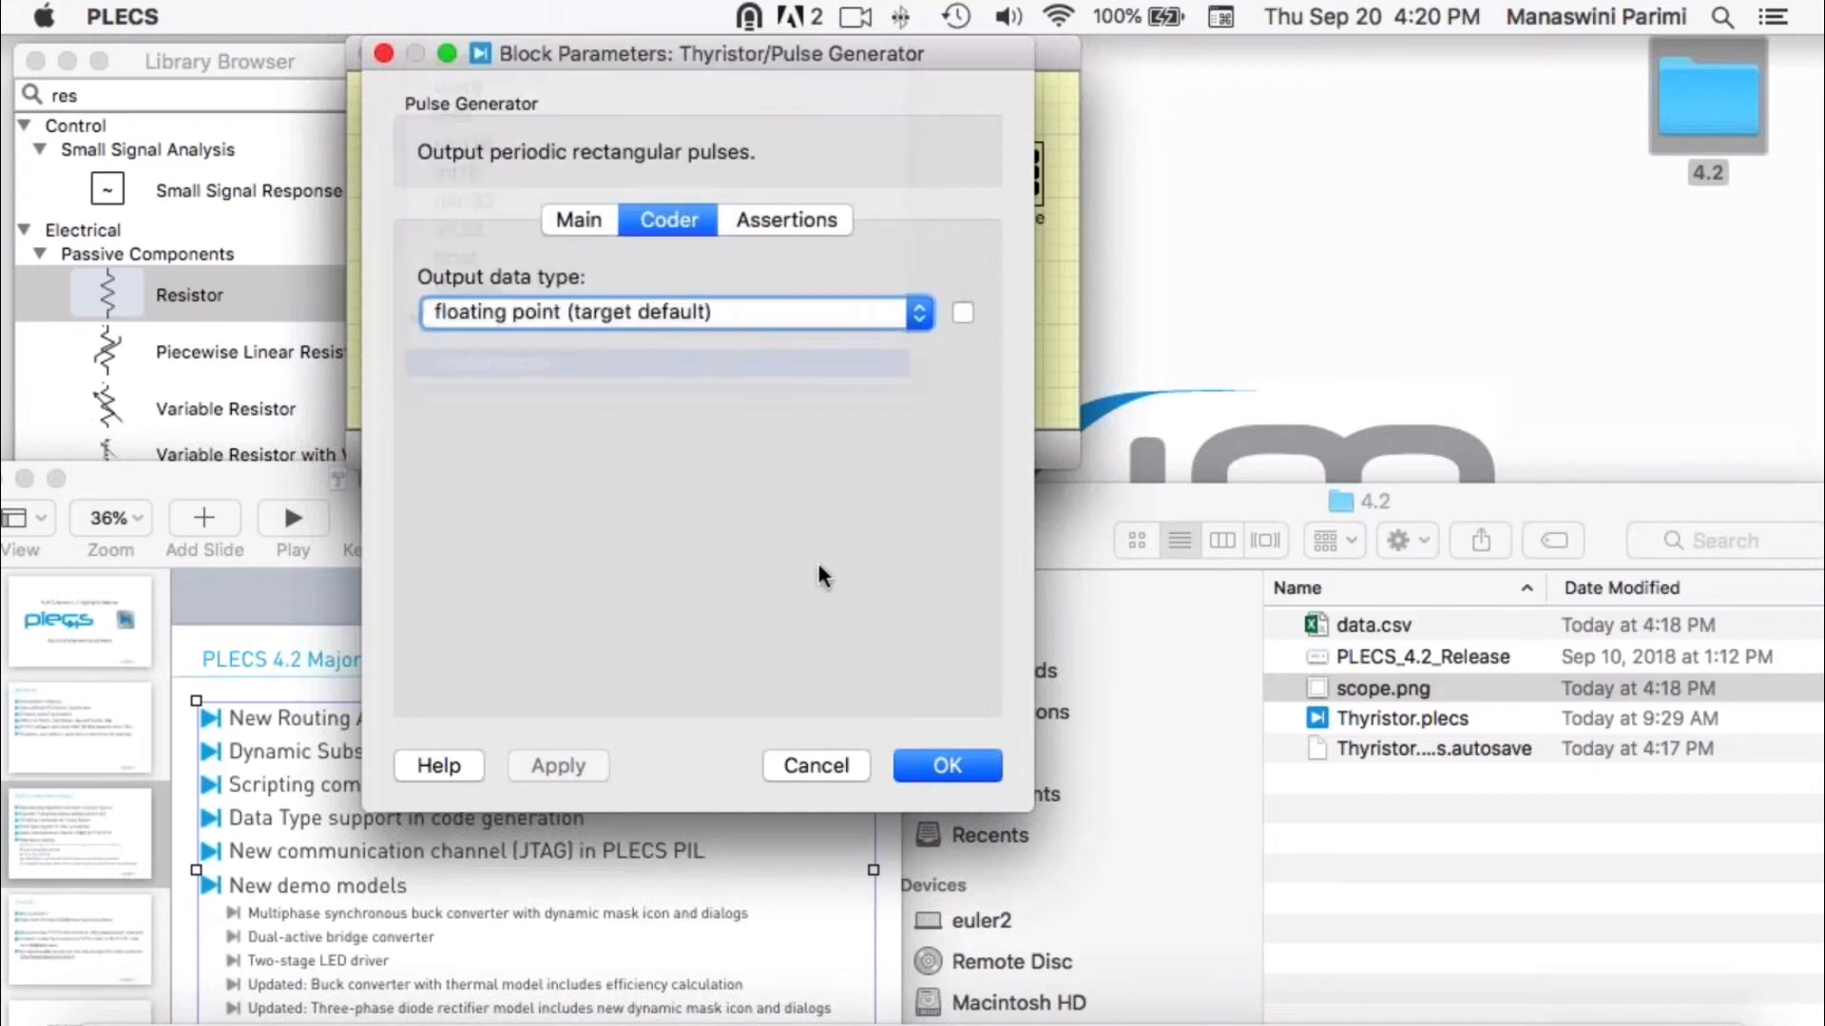
left_click(945, 768)
left_click(726, 405)
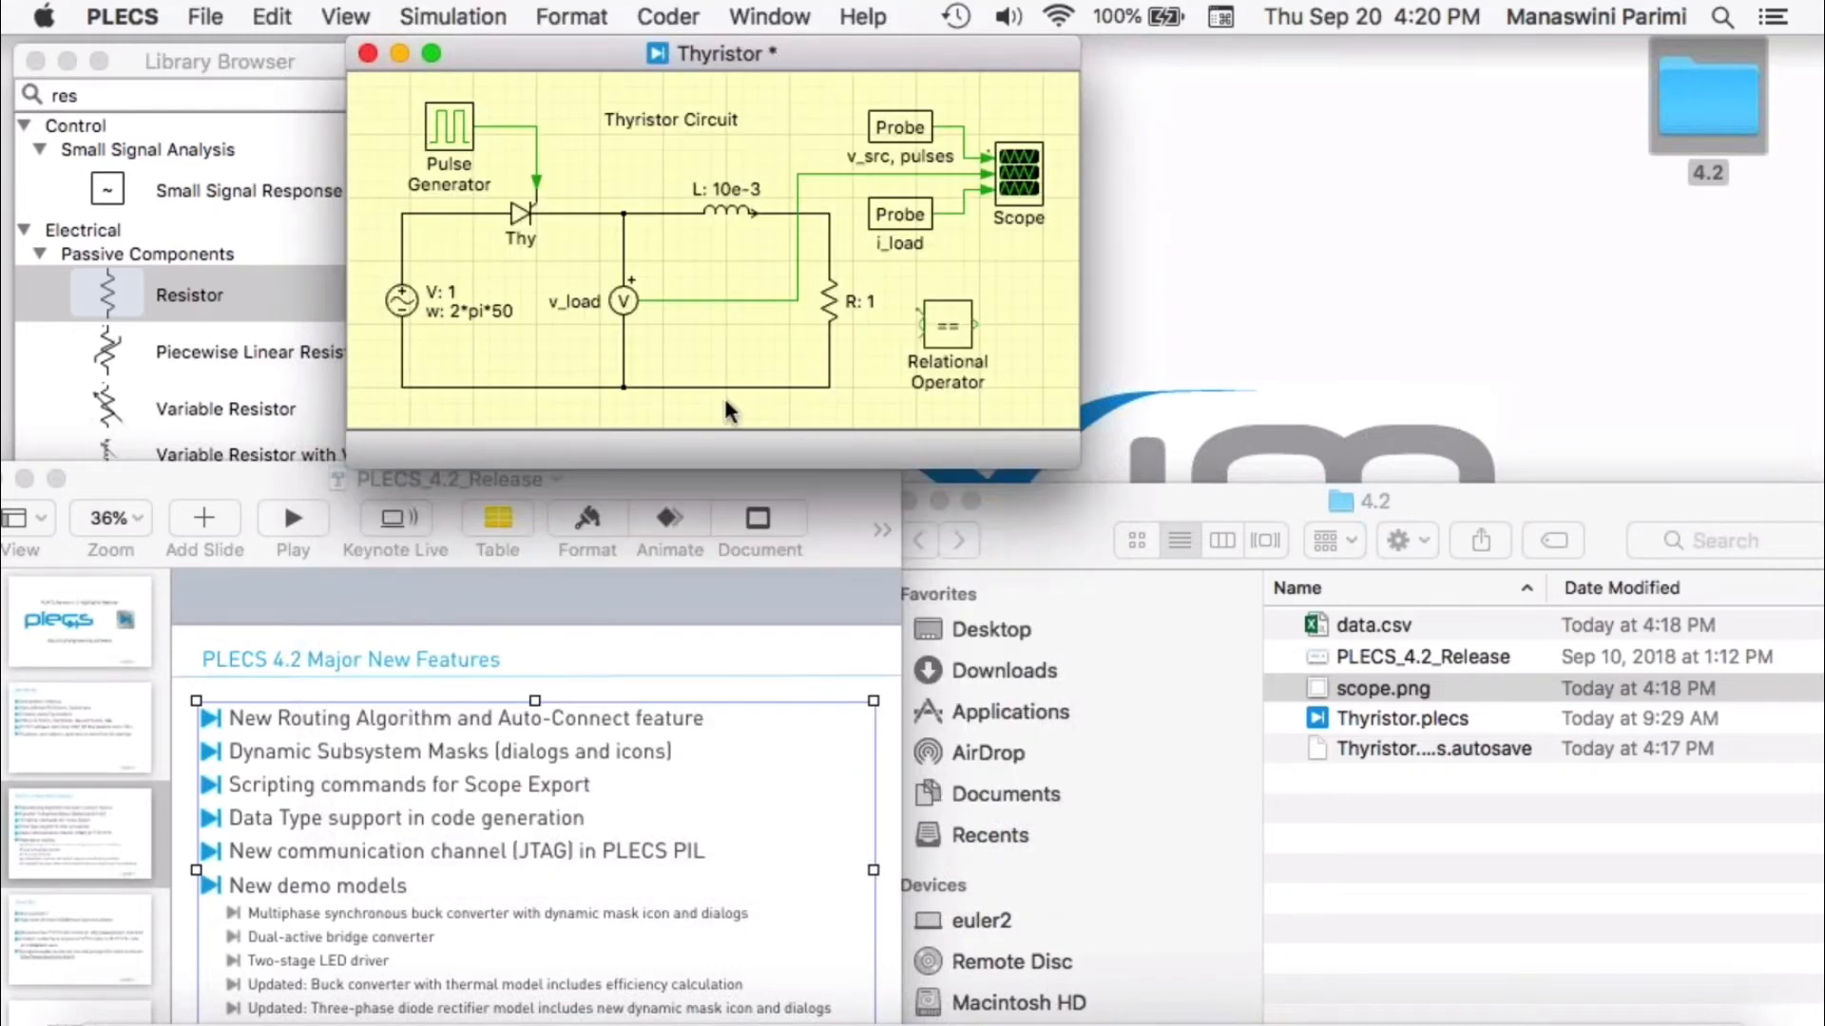
- Present the Major New Features slide in Keynote again, leave the slideshow and bring the Thyristor model to the front
left_click(294, 518)
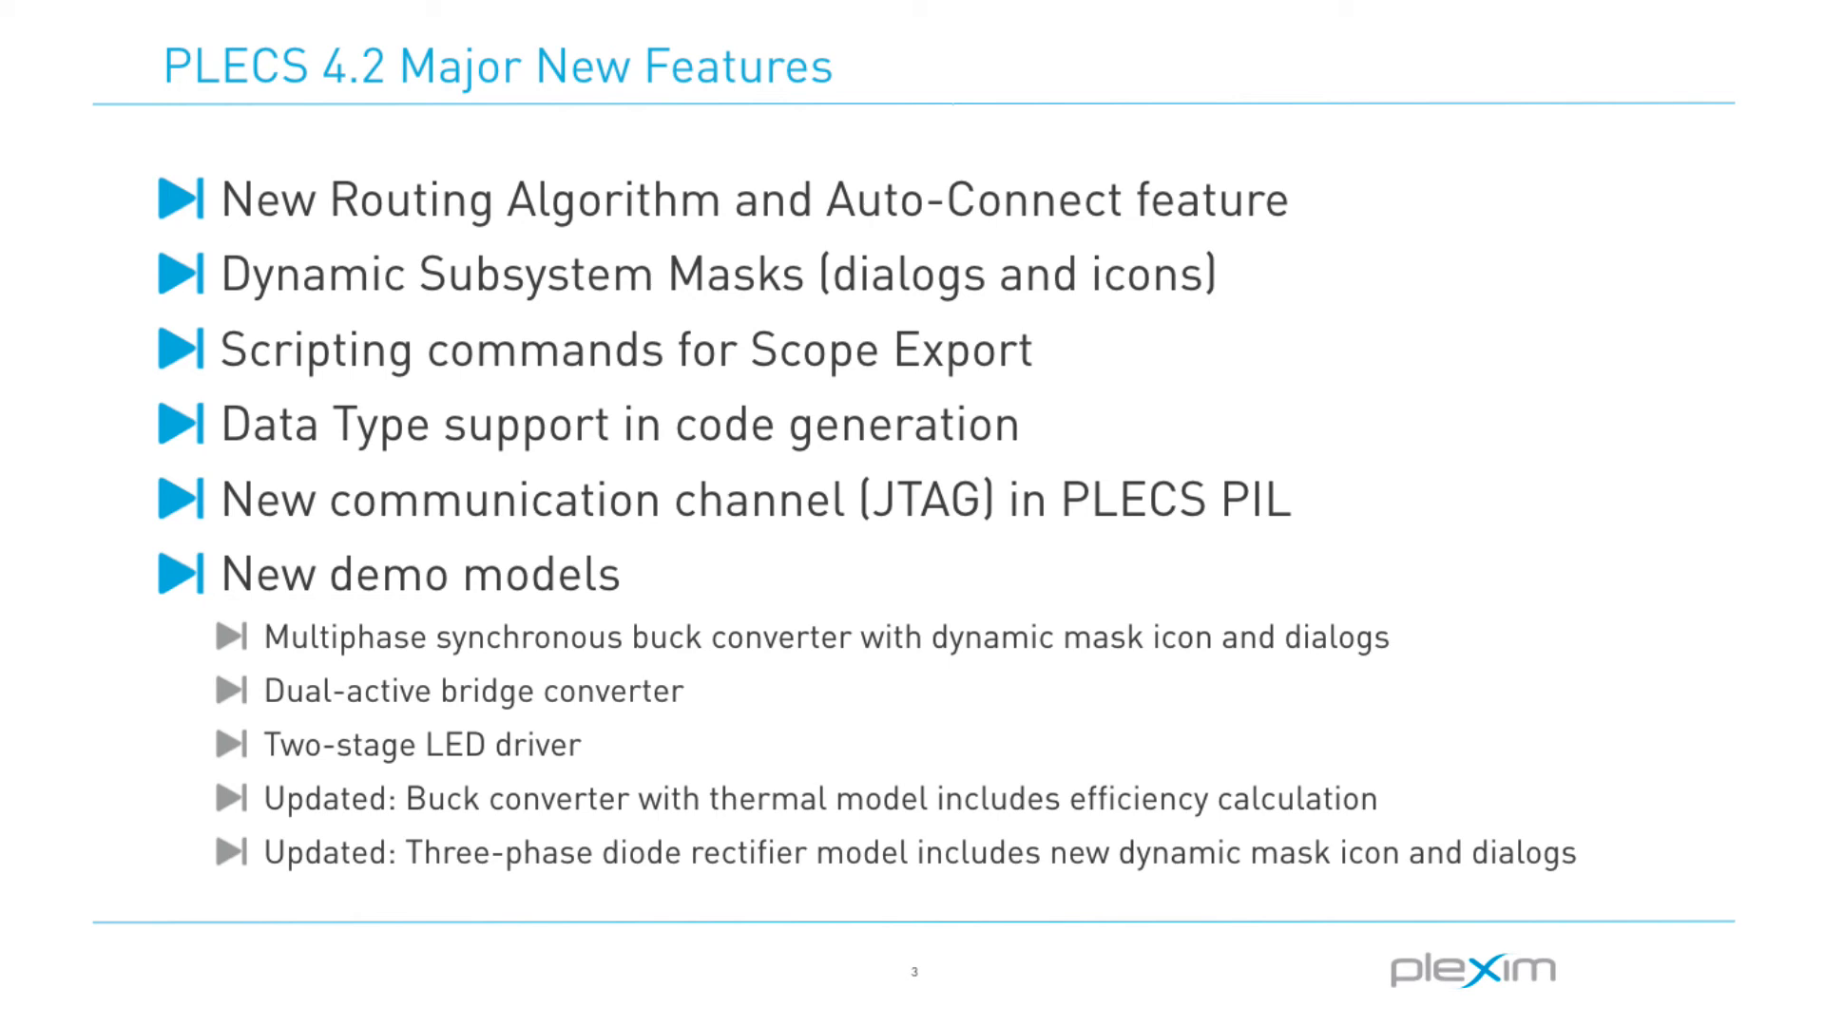
key("Escape")
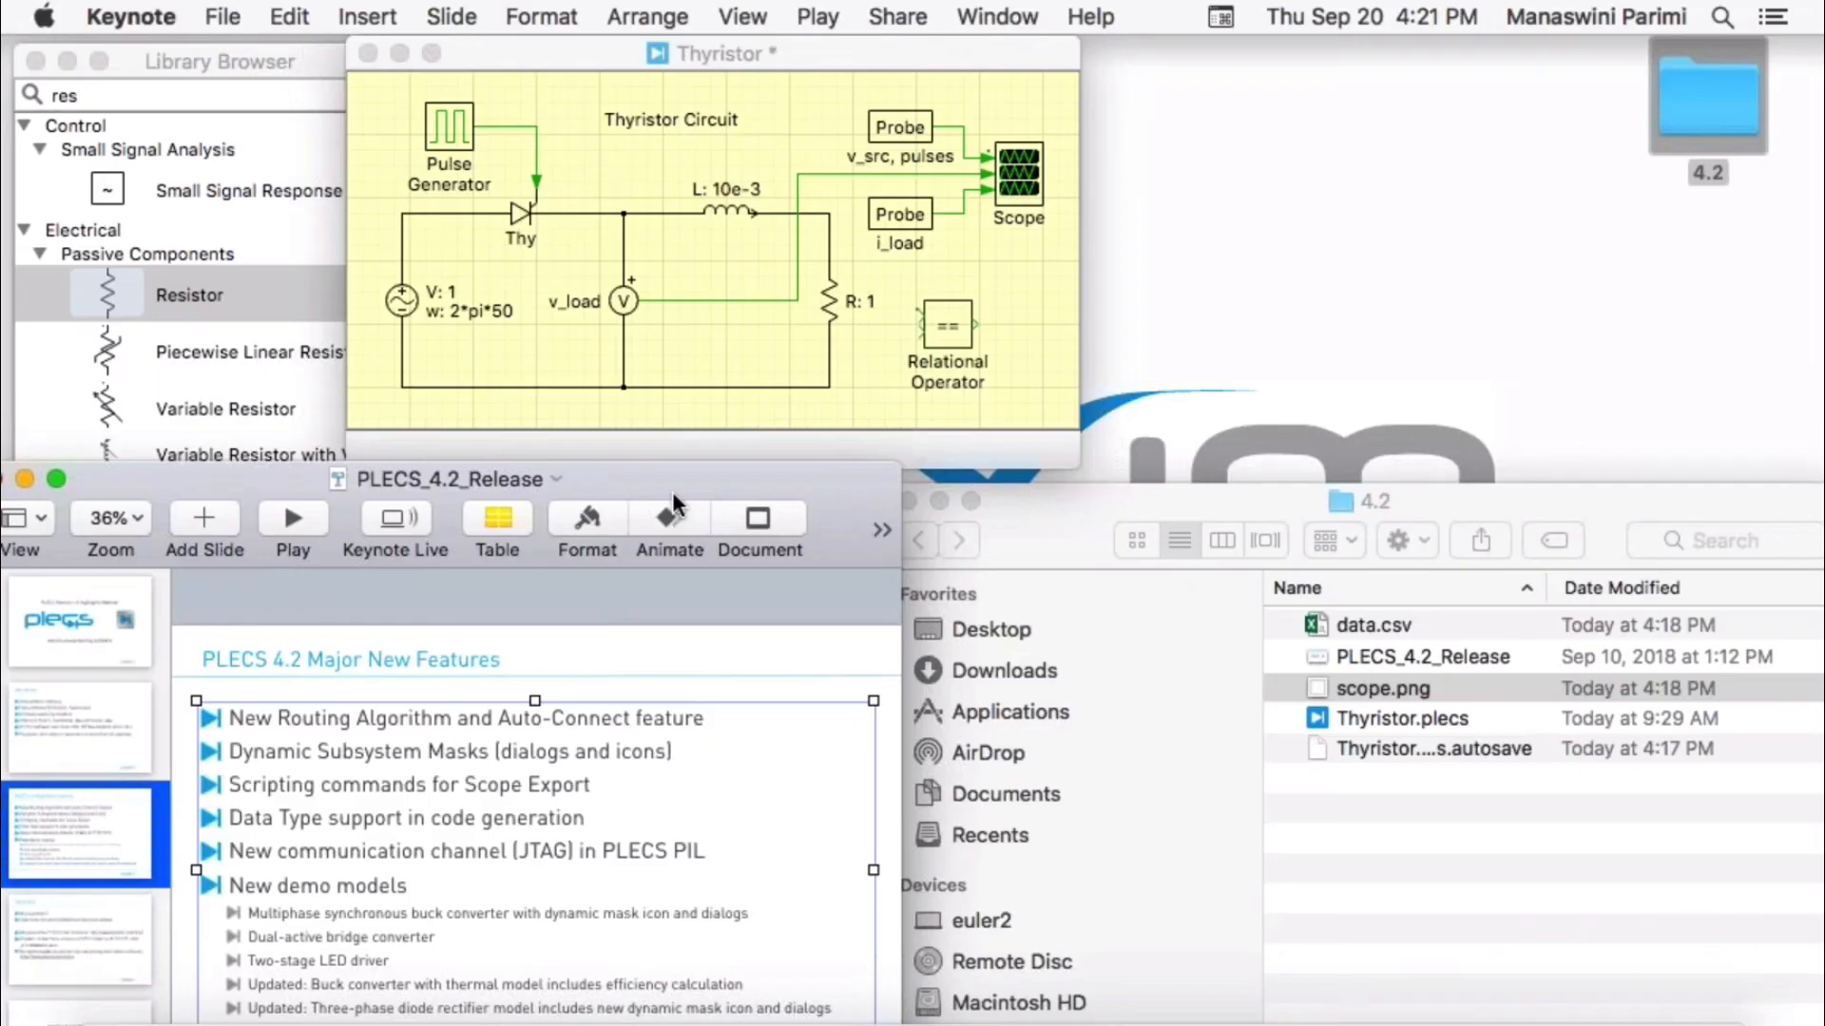
left_click(756, 123)
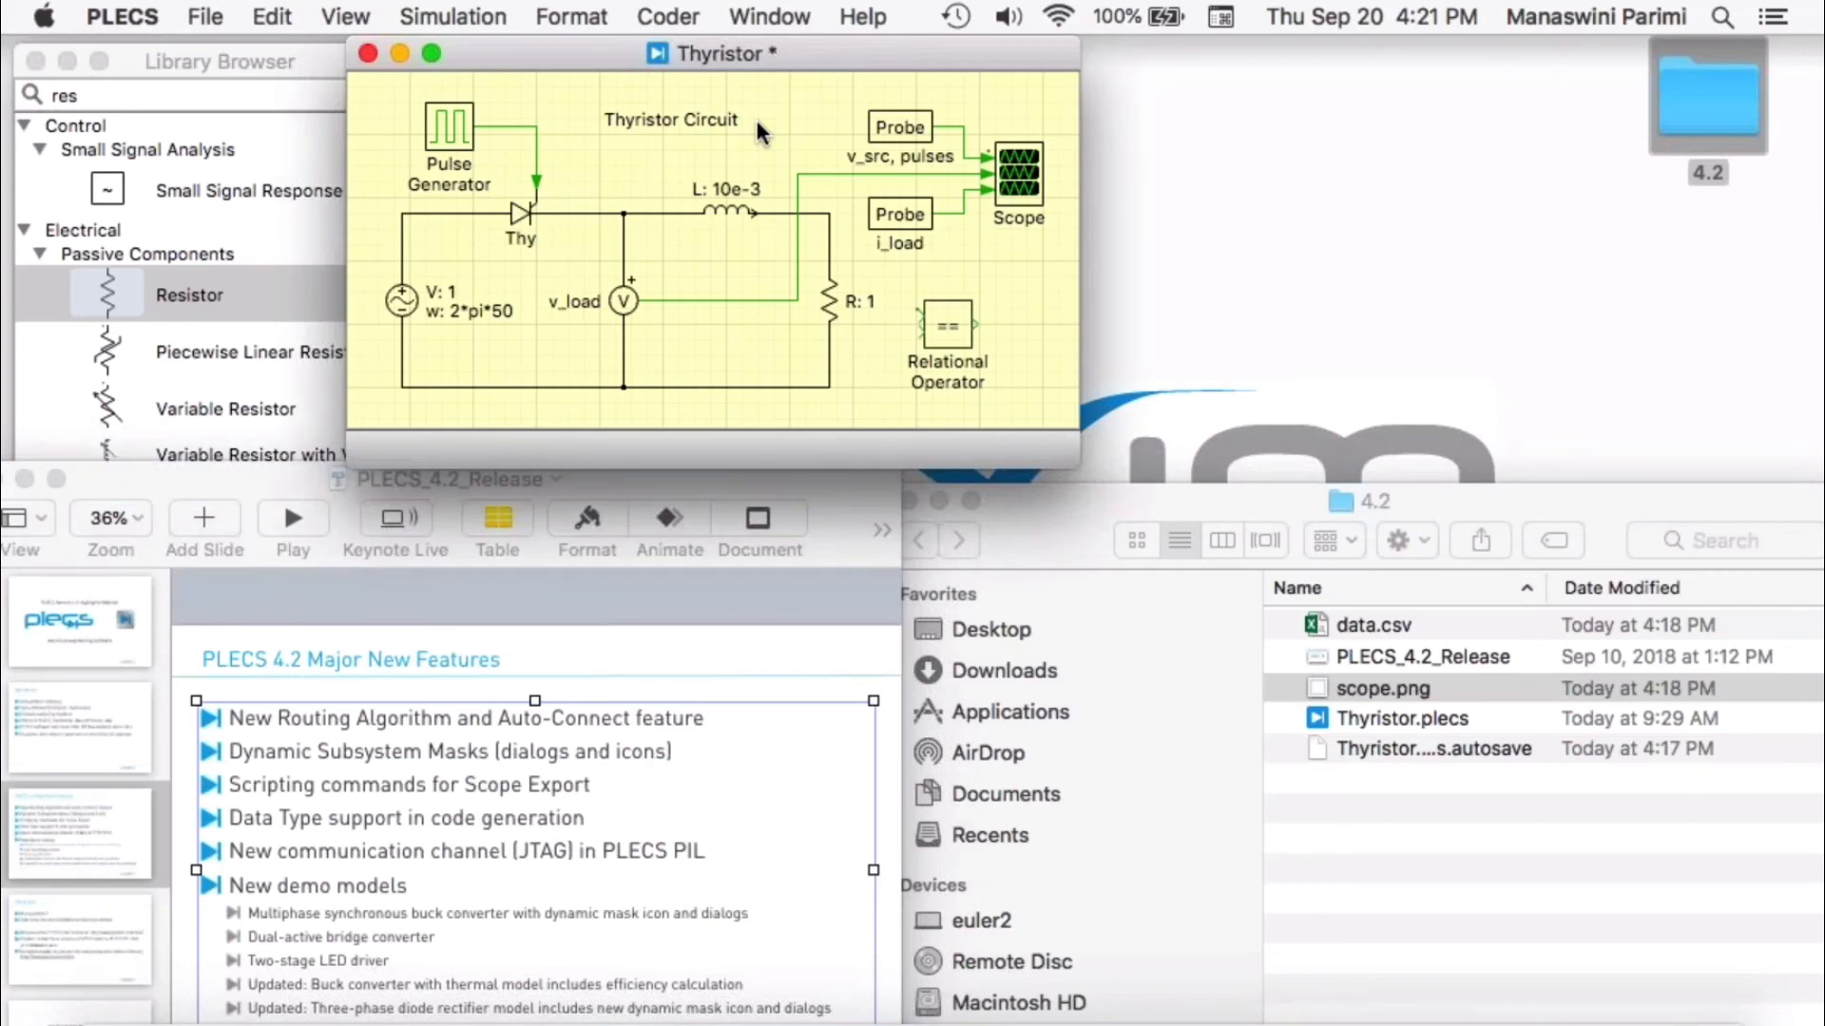
- Open the PLECS demo model library, filter it to models New in 4.2, and expand the Power Supplies category
left_click(766, 18)
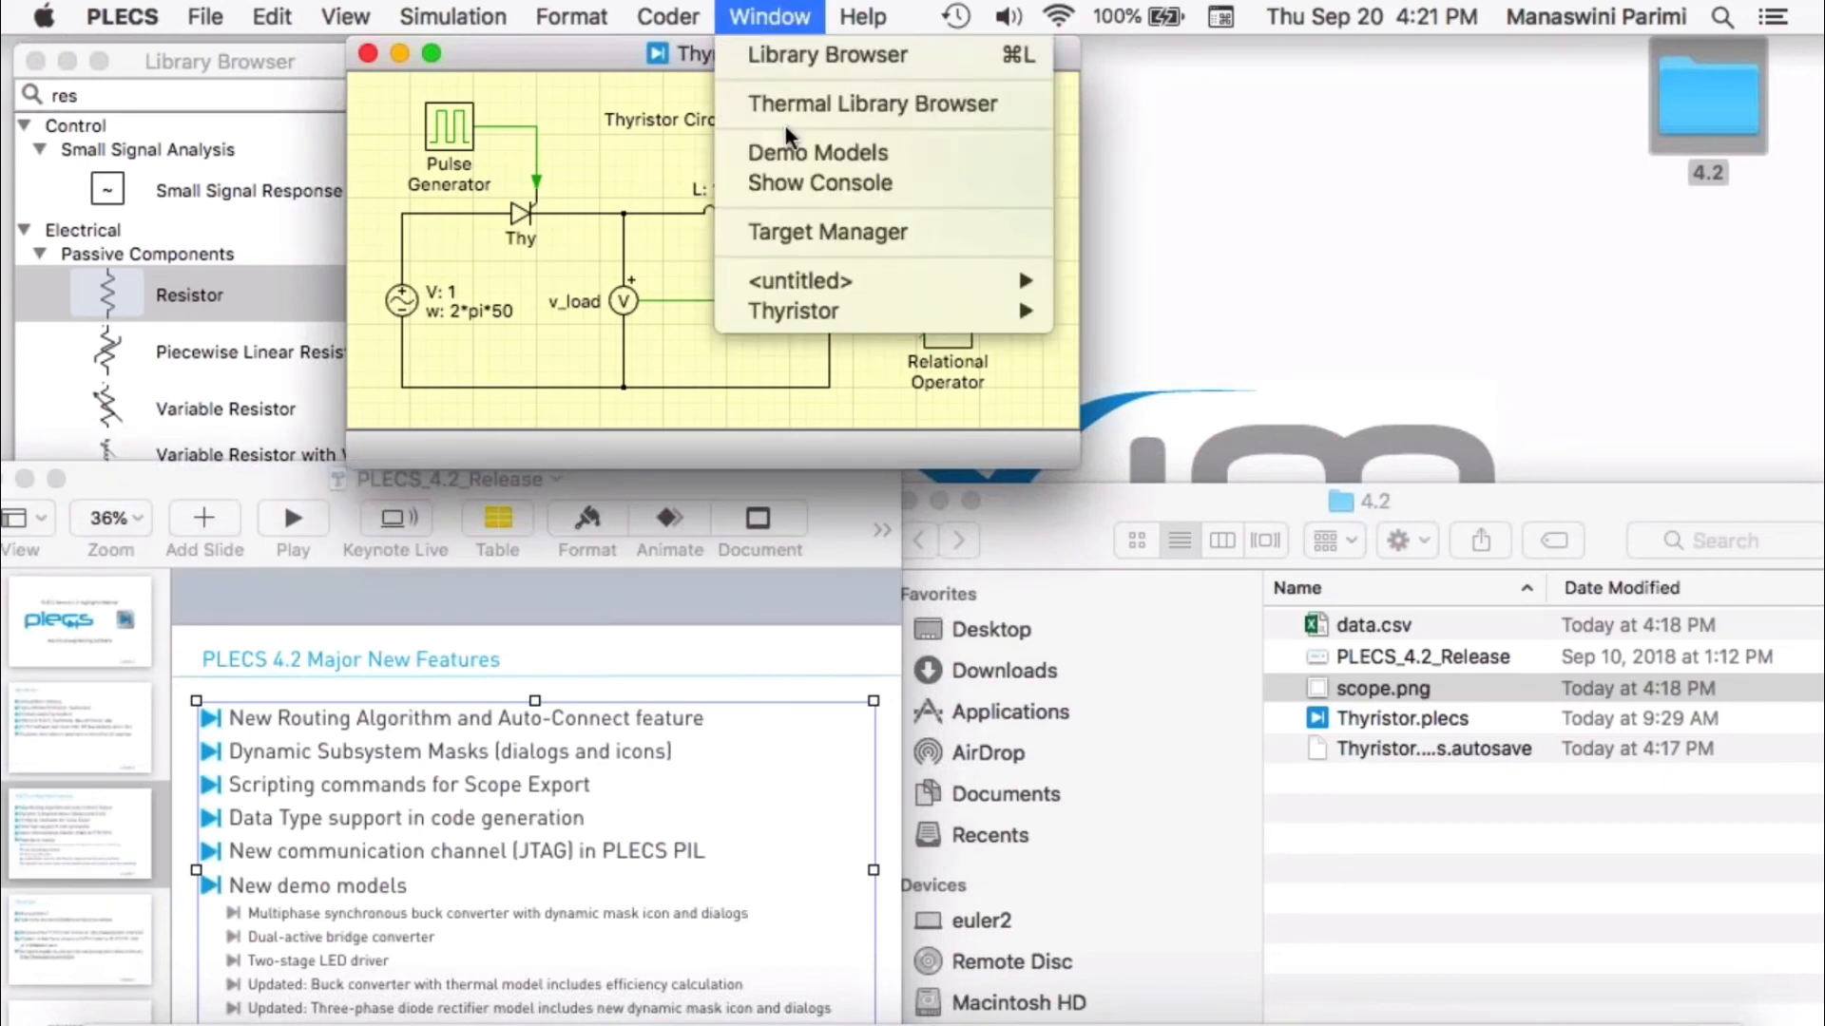
left_click(785, 152)
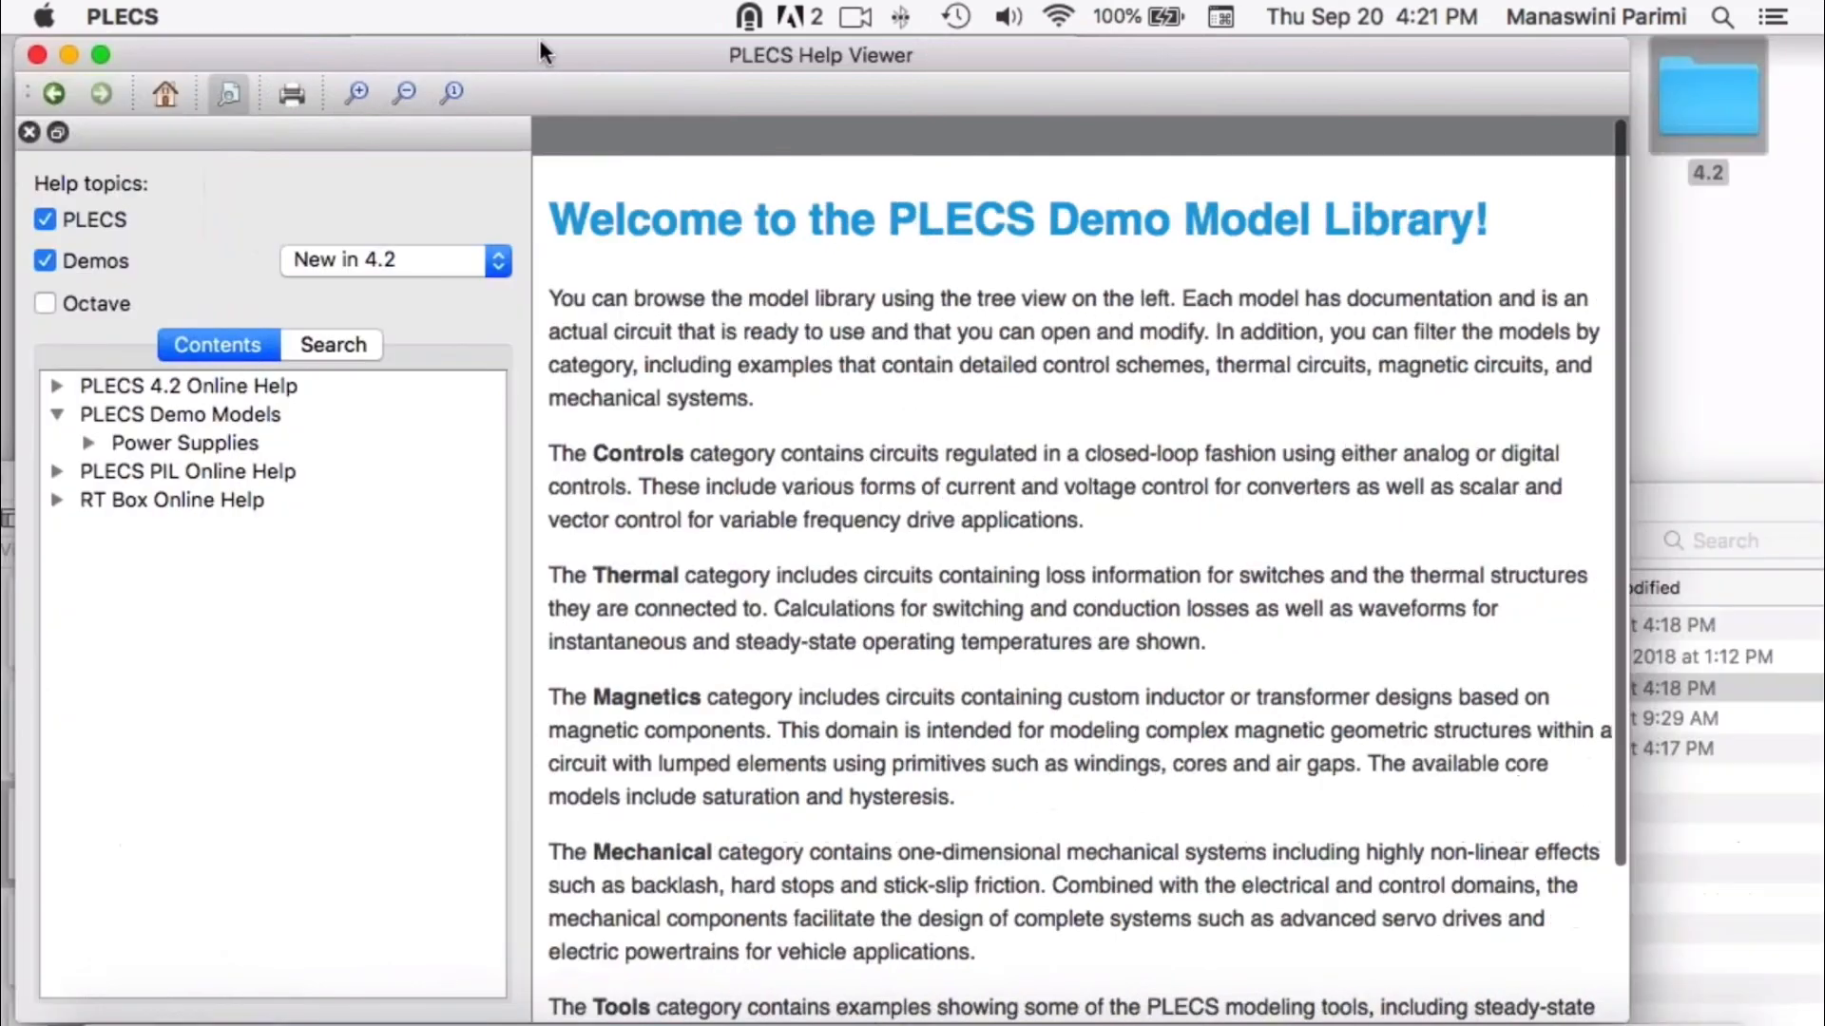
left_click(439, 263)
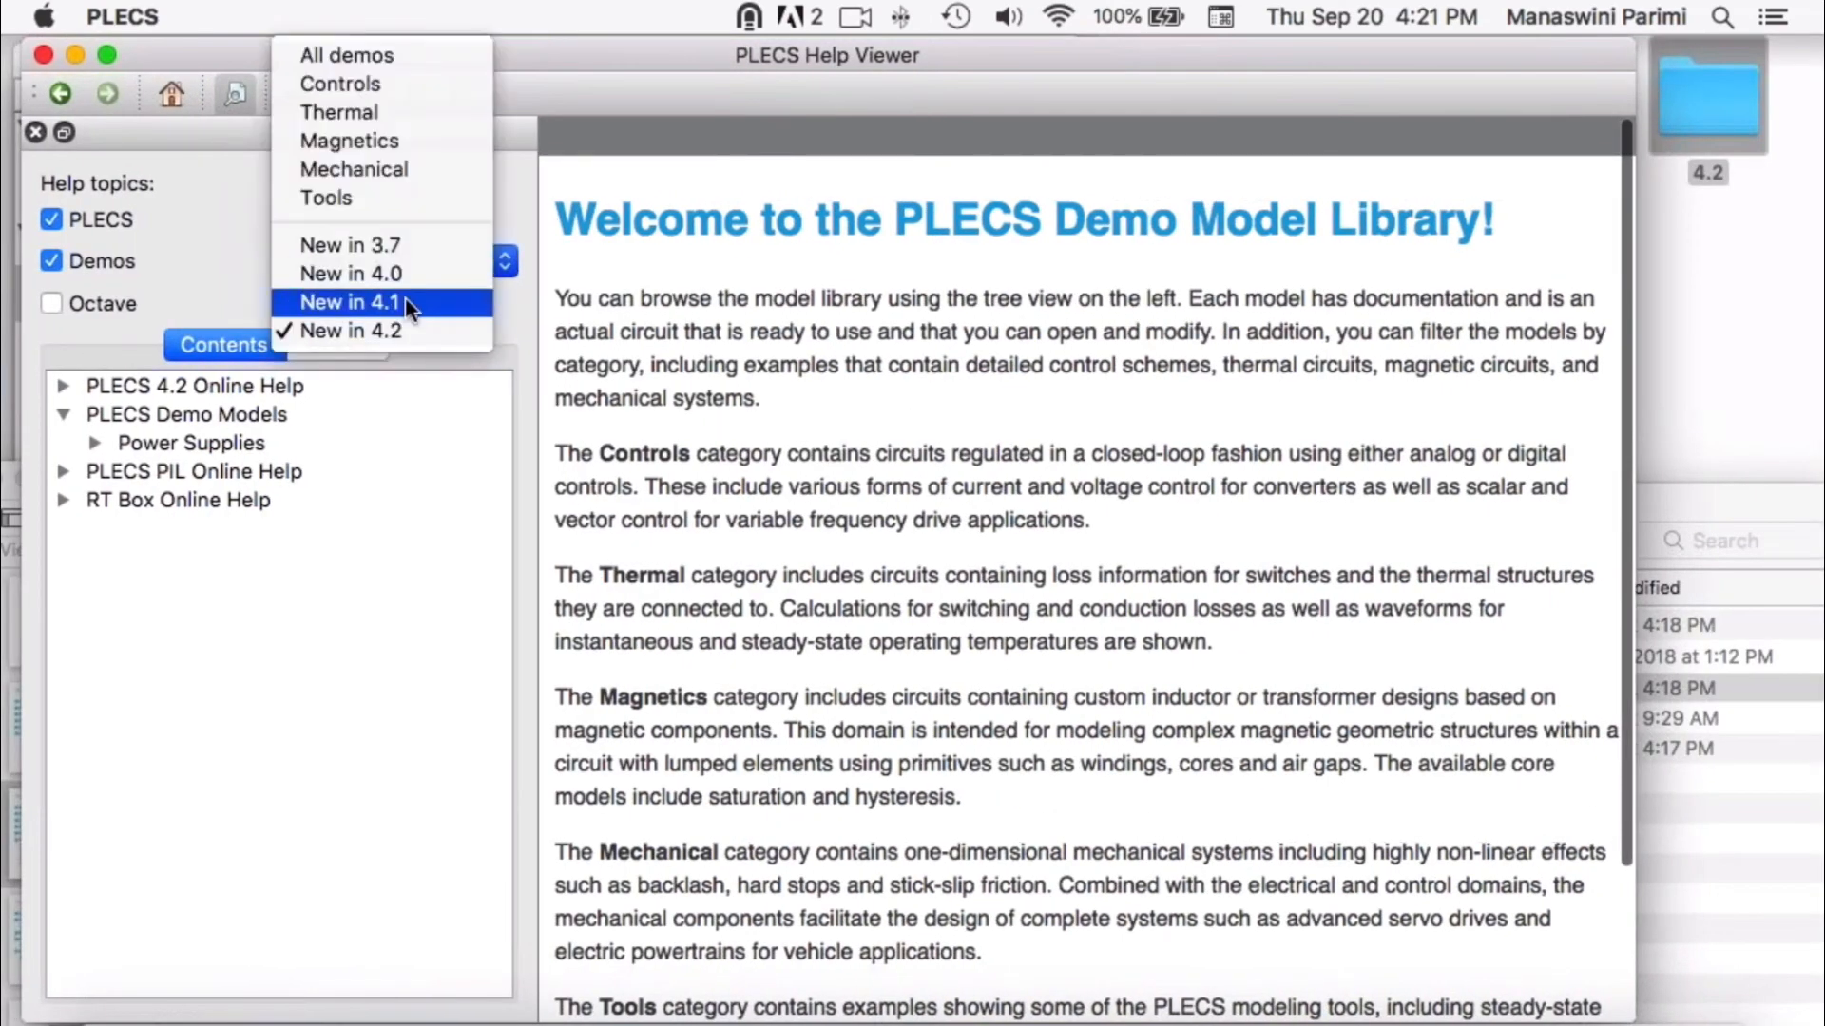
left_click(390, 327)
left_click(95, 443)
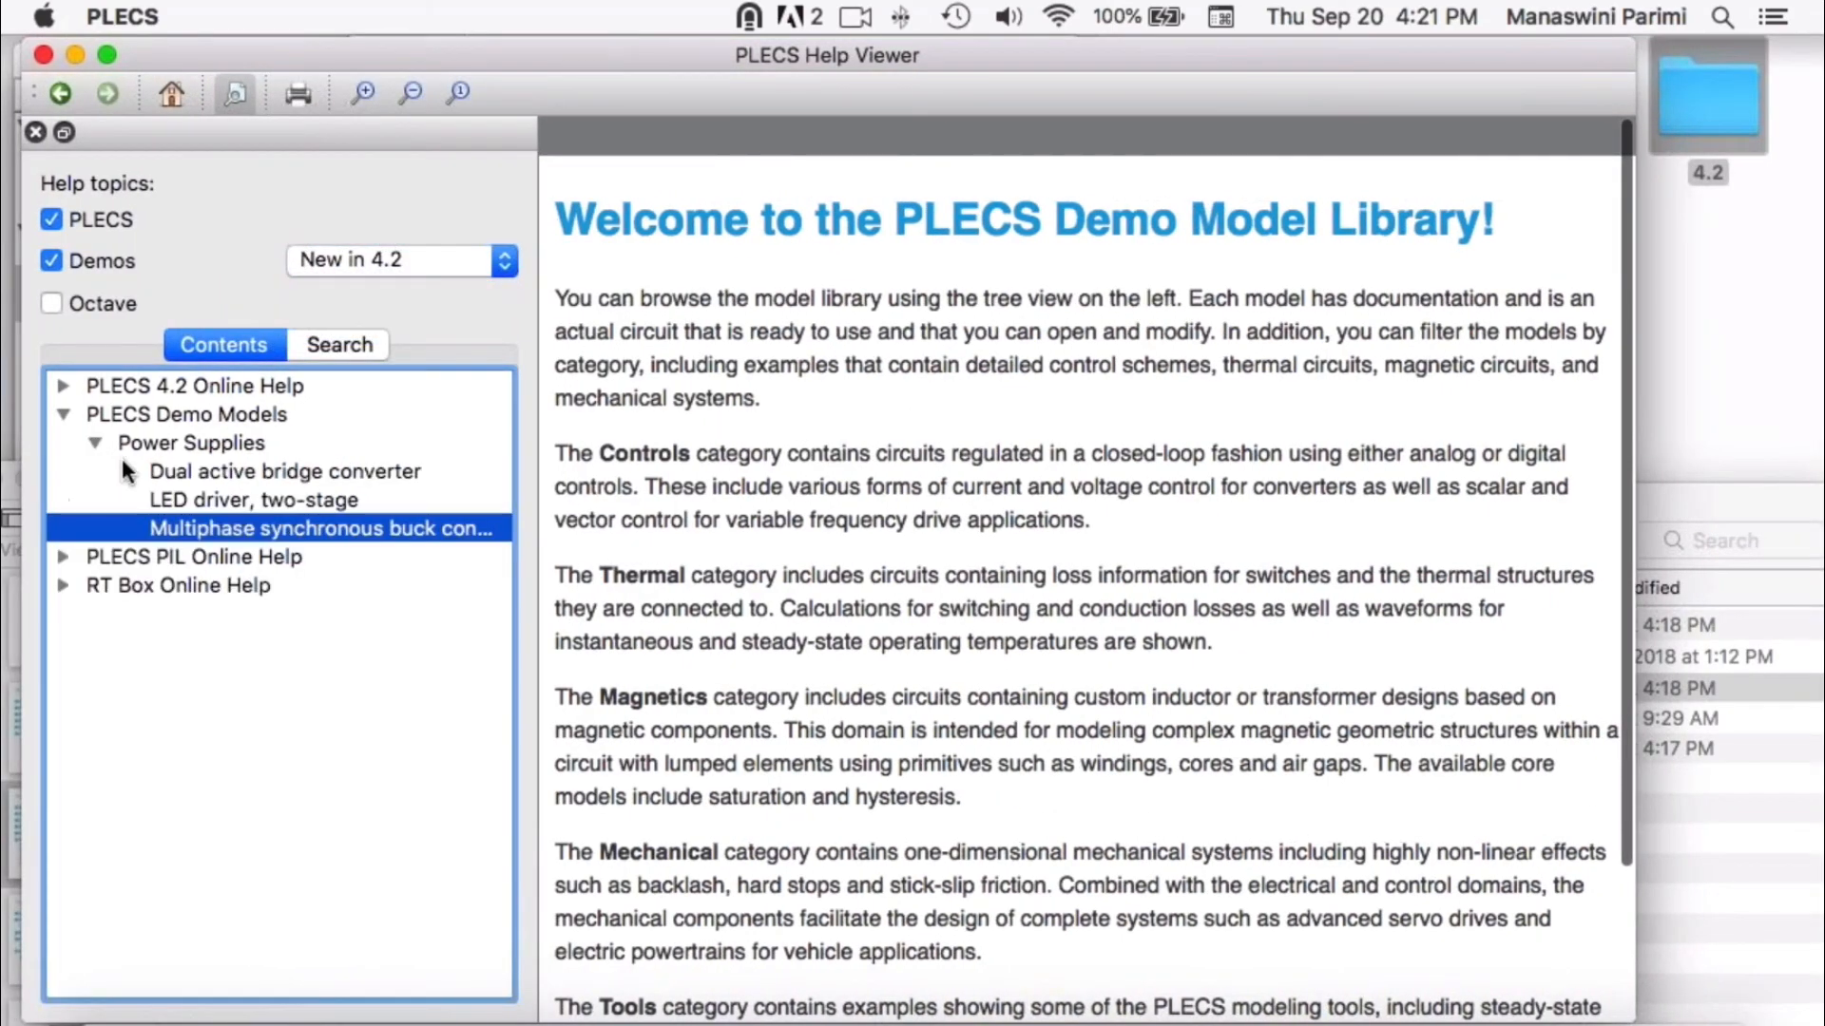
- Look through the documentation of the multiphase synchronous buck converter, dual active bridge converter and two-stage LED driver demos
left_click(262, 526)
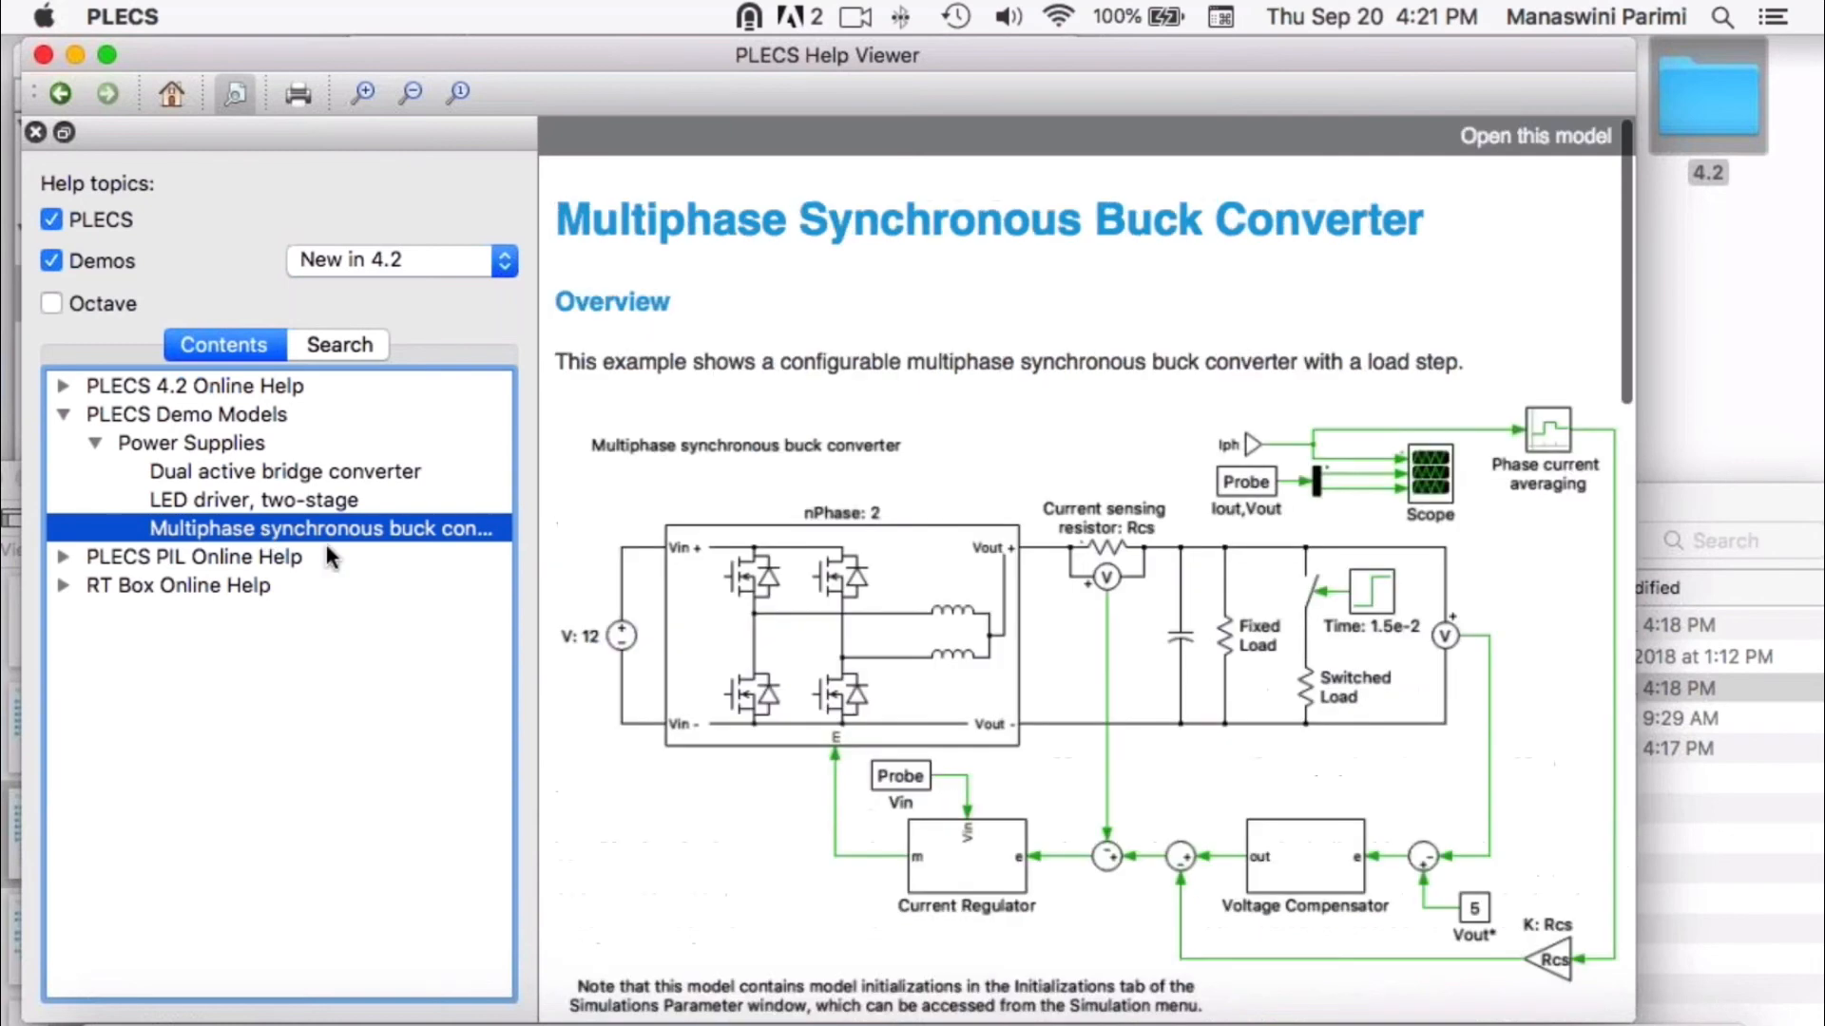
scroll(1022, 489, "down", 2)
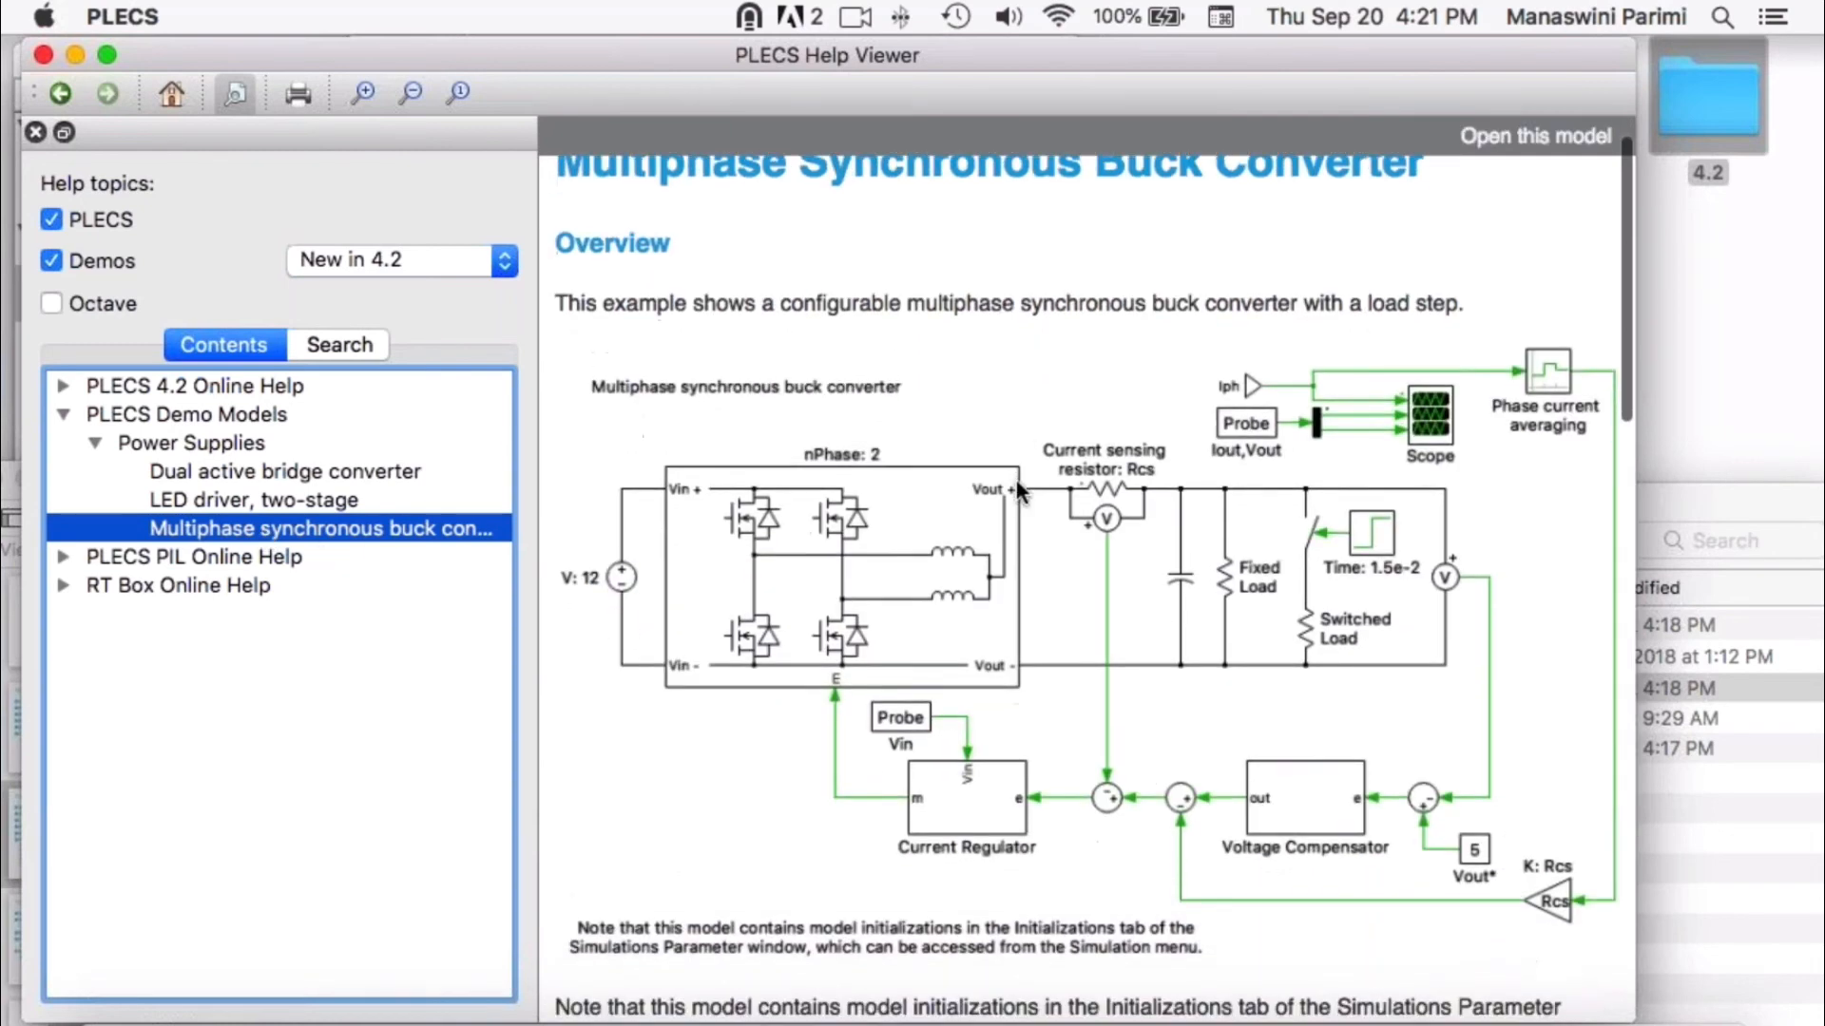
left_click(317, 470)
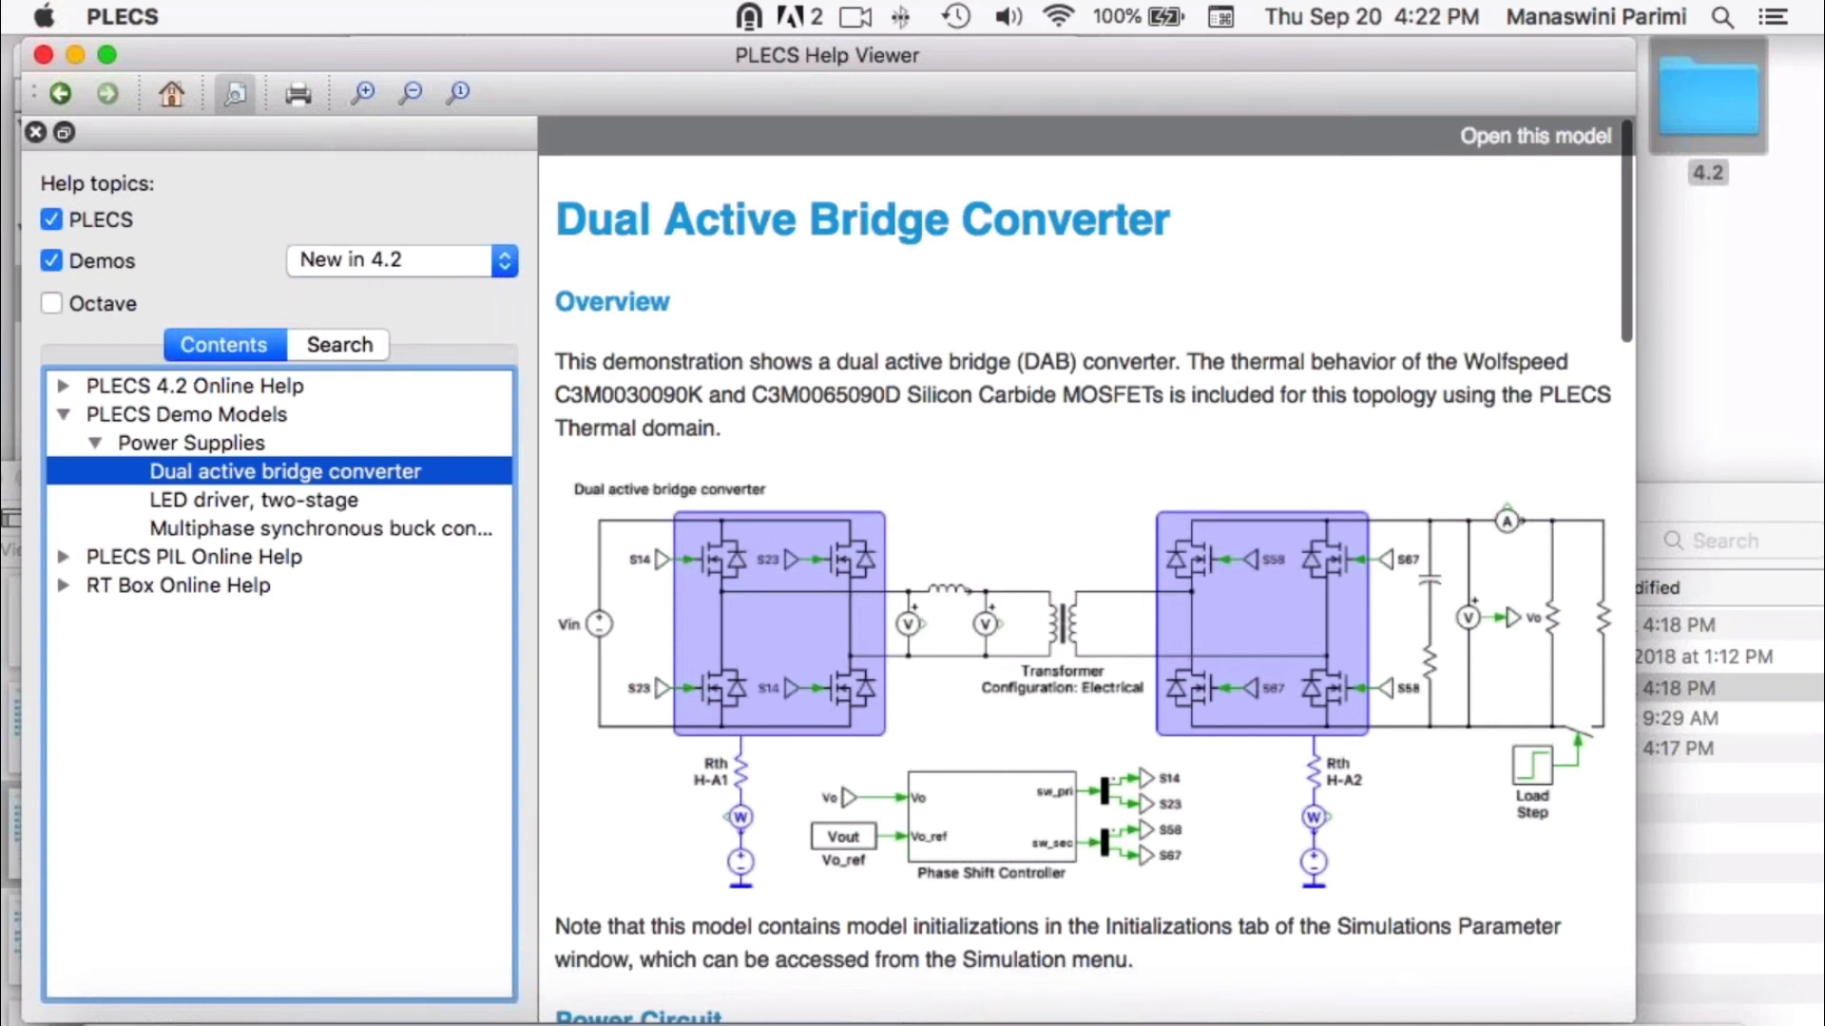
left_click(283, 499)
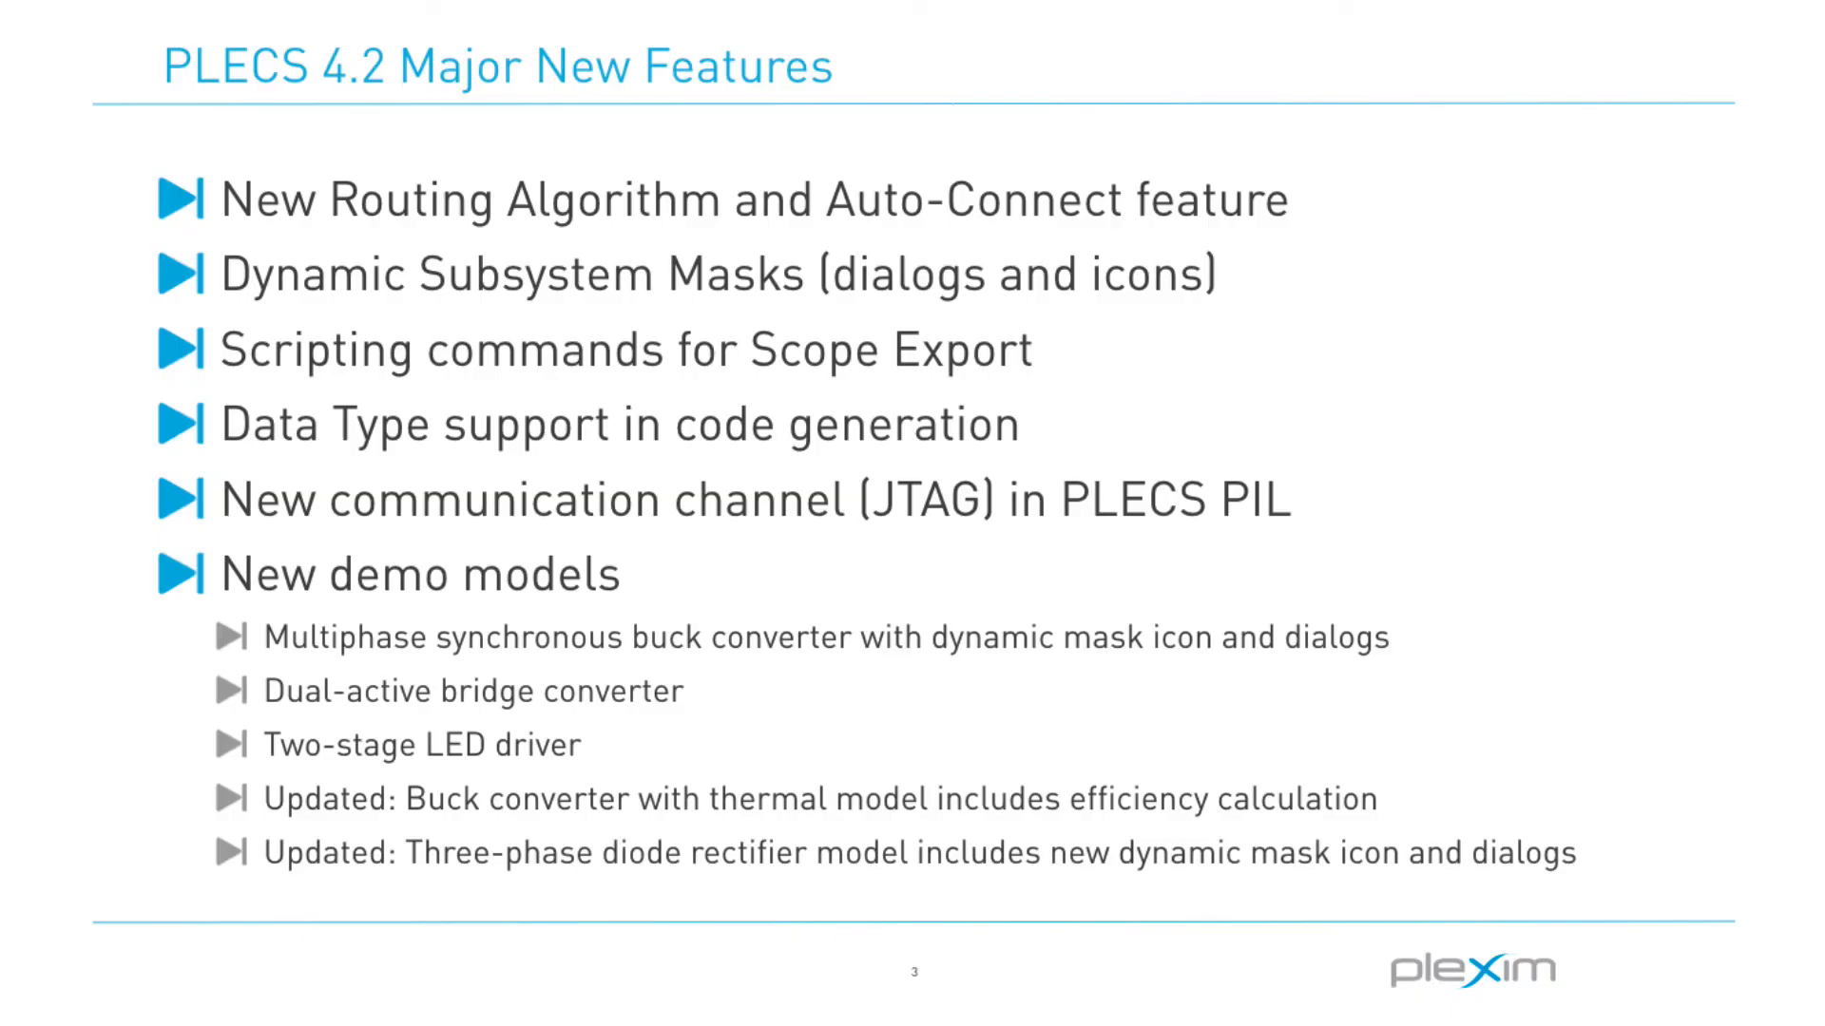
- Advance the Keynote slideshow through the Thank You slide to the closing company slide
key("Right")
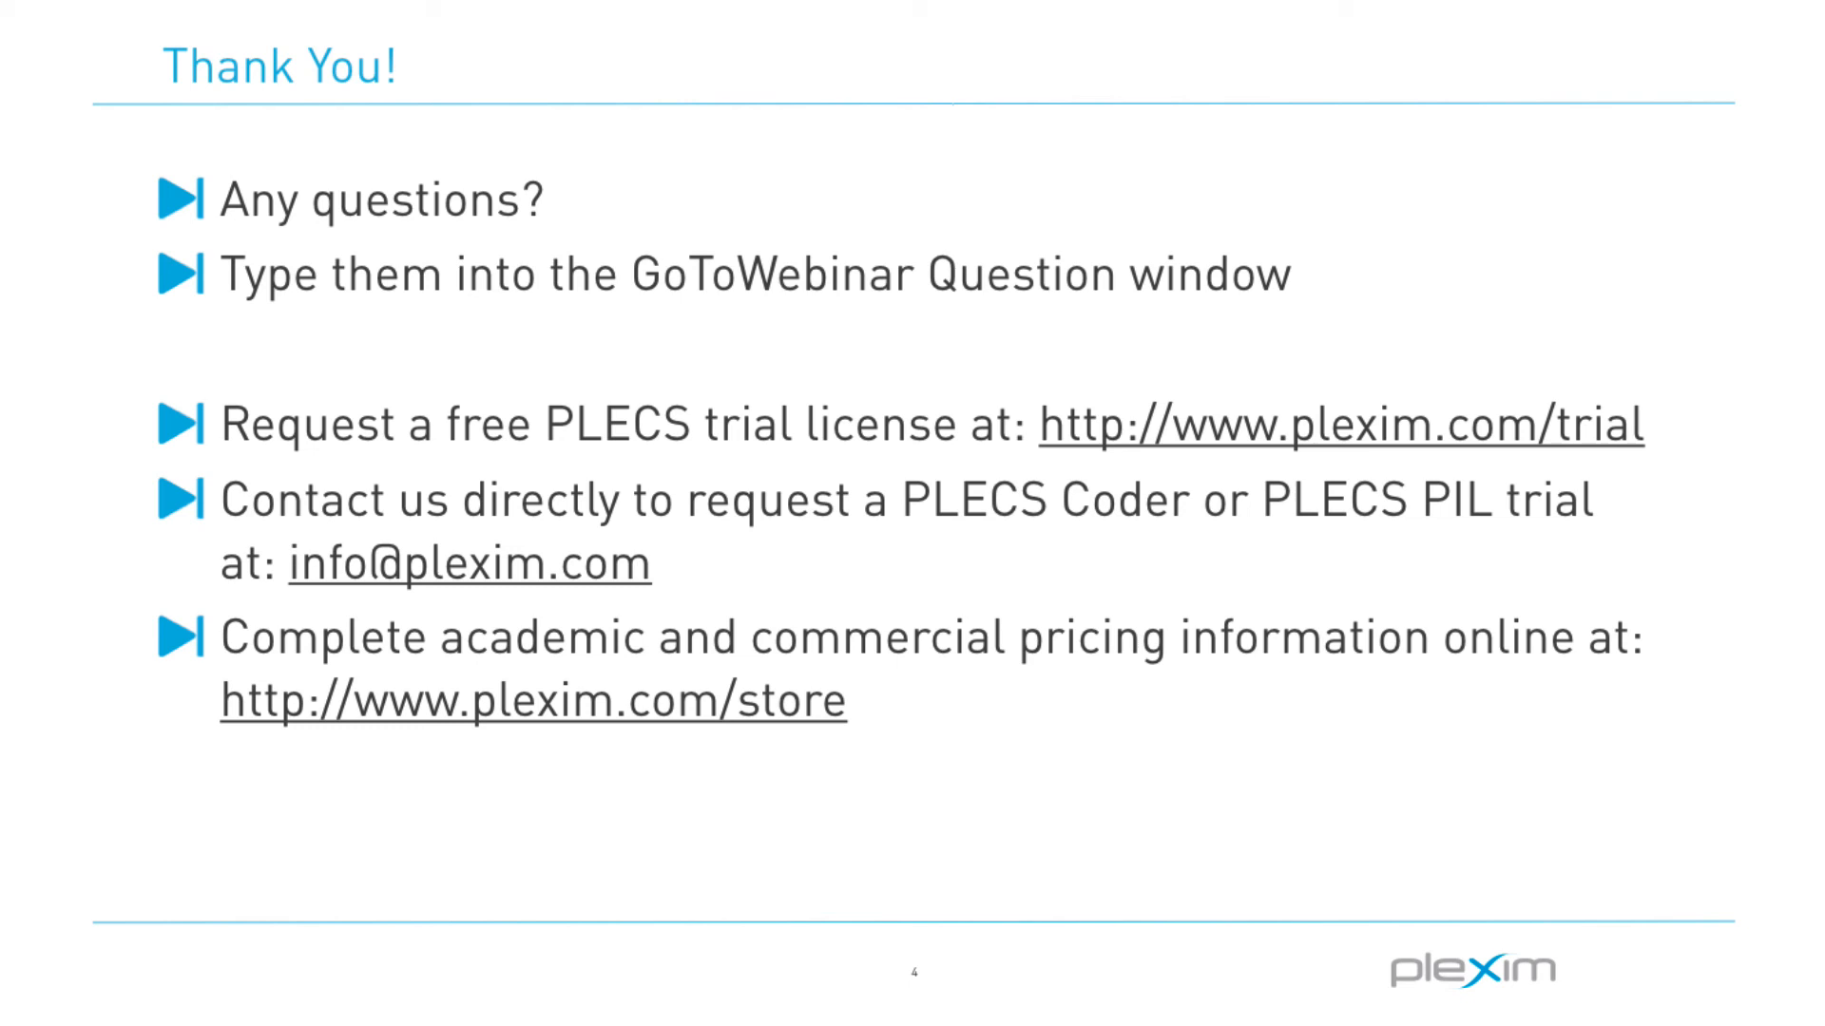
key("Right")
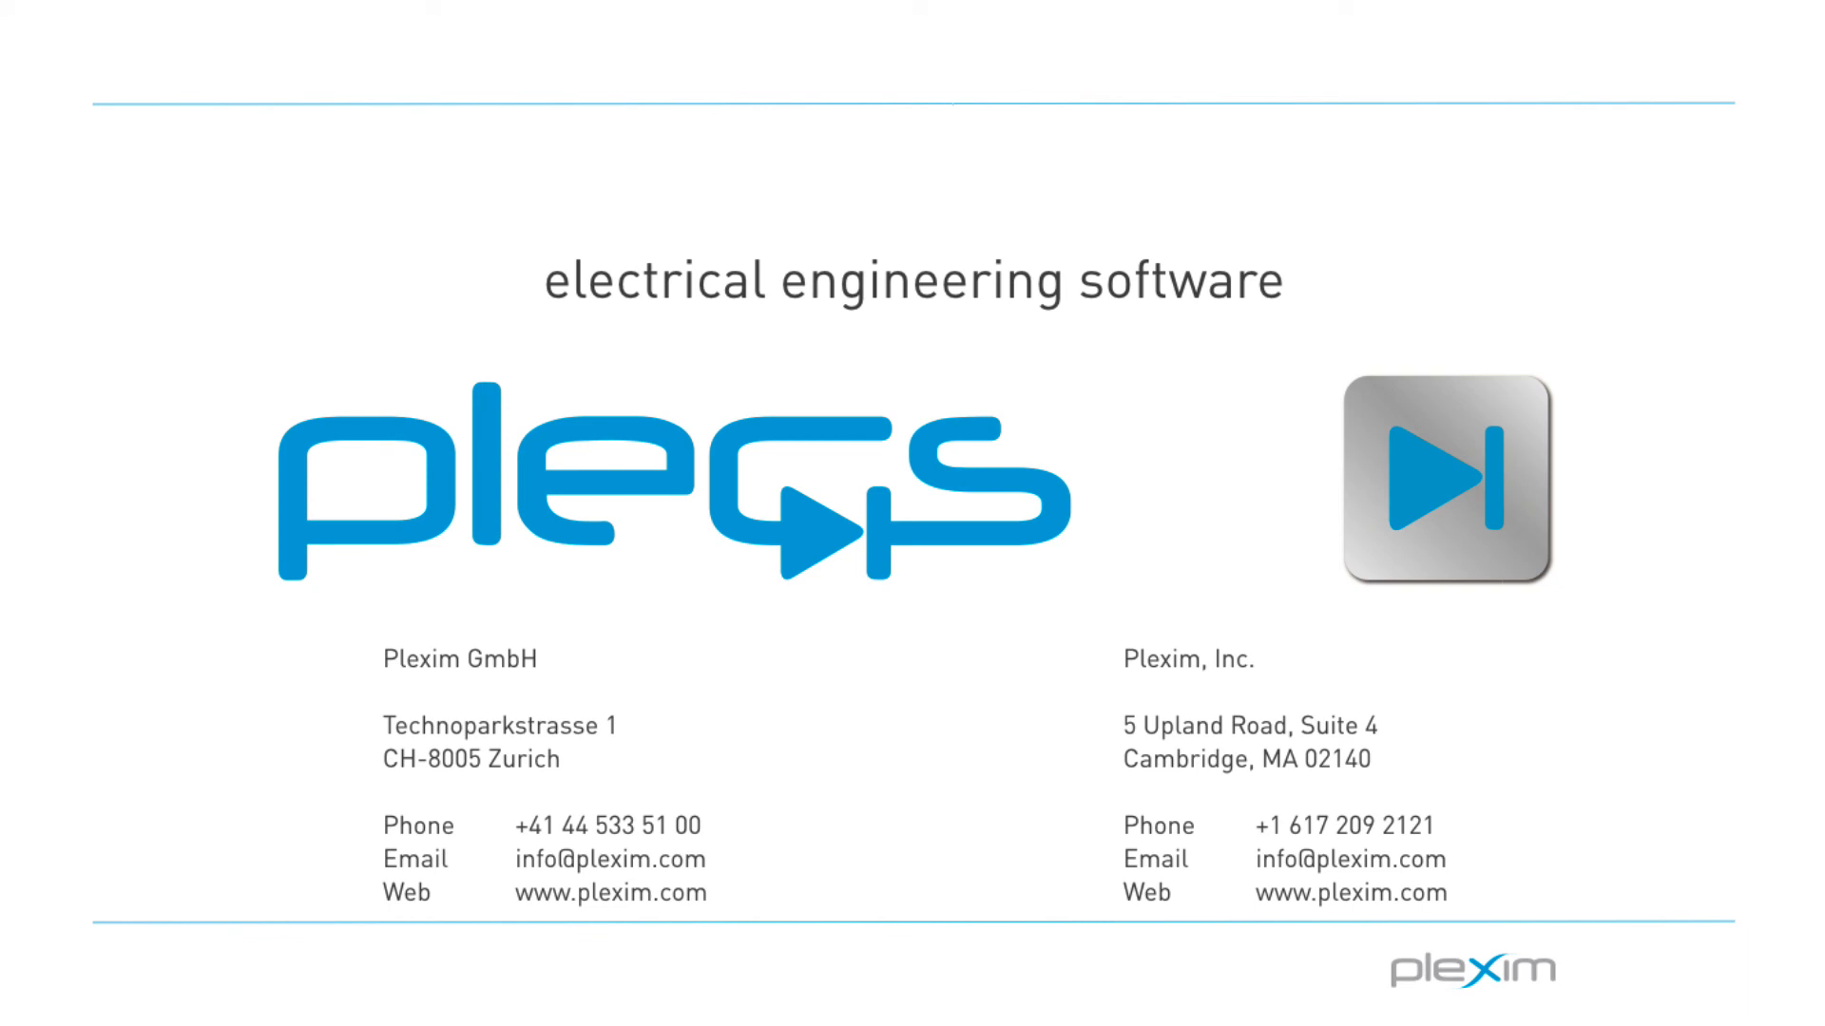